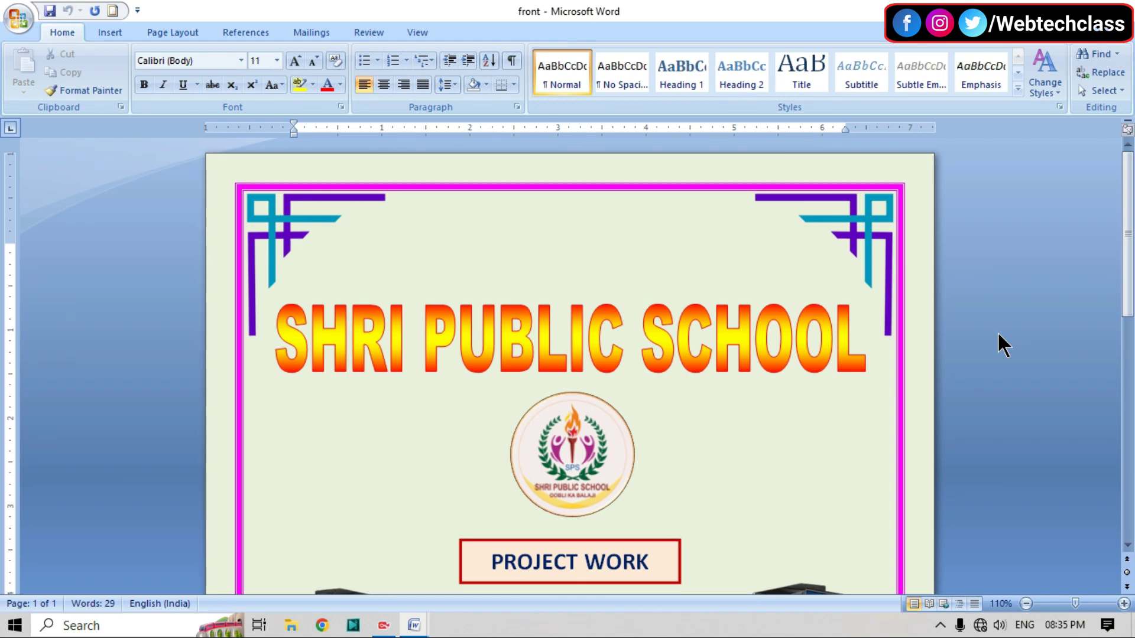
Switch from the current document to the blank Document2
{"action": "scroll", "coordinate": [1003, 346], "scroll_direction": "down", "scroll_amount": 1}
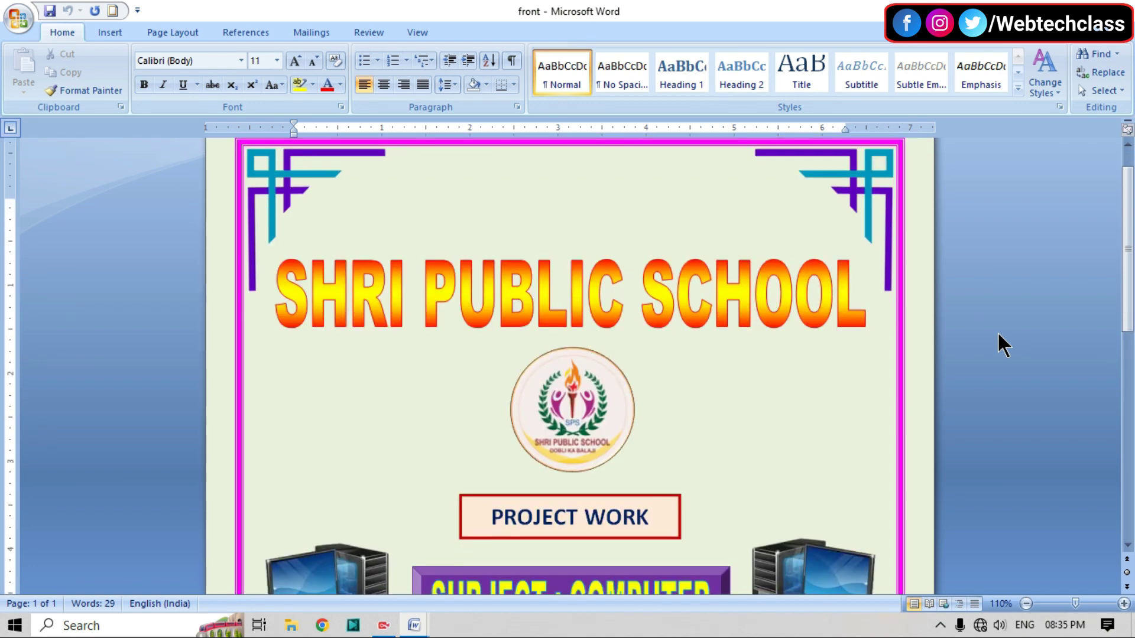
{"action": "scroll", "coordinate": [1003, 346], "scroll_direction": "down", "scroll_amount": 3}
{"action": "scroll", "coordinate": [1003, 346], "scroll_direction": "down", "scroll_amount": 5}
{"action": "scroll", "coordinate": [1003, 346], "scroll_direction": "down", "scroll_amount": 5}
{"action": "scroll", "coordinate": [1003, 346], "scroll_direction": "up", "scroll_amount": 5}
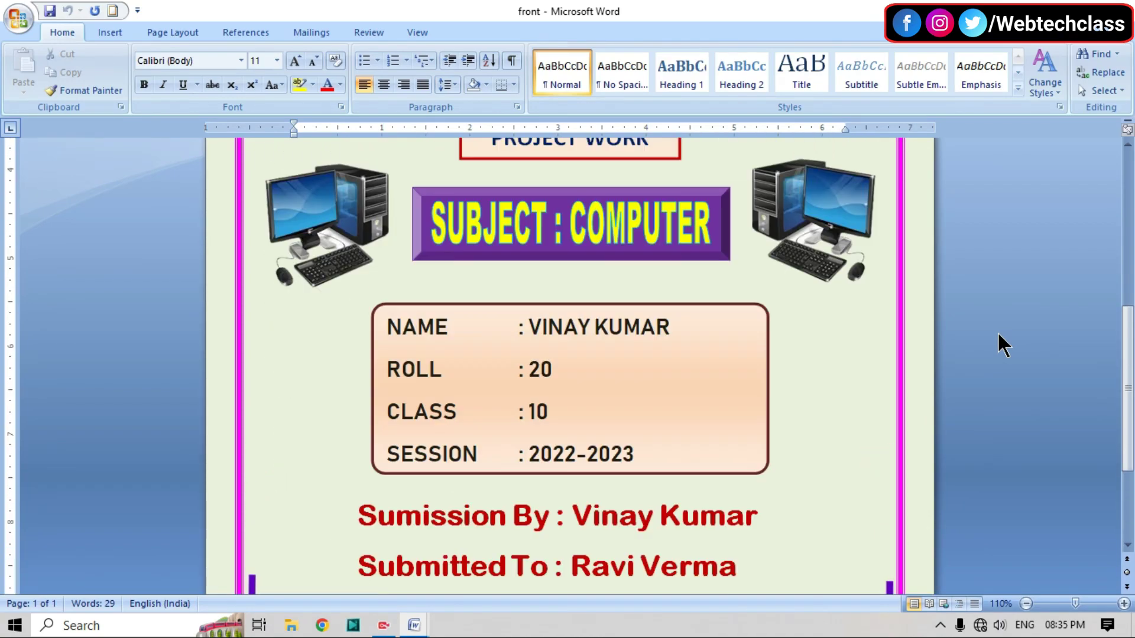
{"action": "scroll", "coordinate": [1004, 345], "scroll_direction": "up", "scroll_amount": 7}
{"action": "scroll", "coordinate": [1003, 345], "scroll_direction": "up", "scroll_amount": 4}
{"action": "scroll", "coordinate": [1003, 346], "scroll_direction": "down", "scroll_amount": 1}
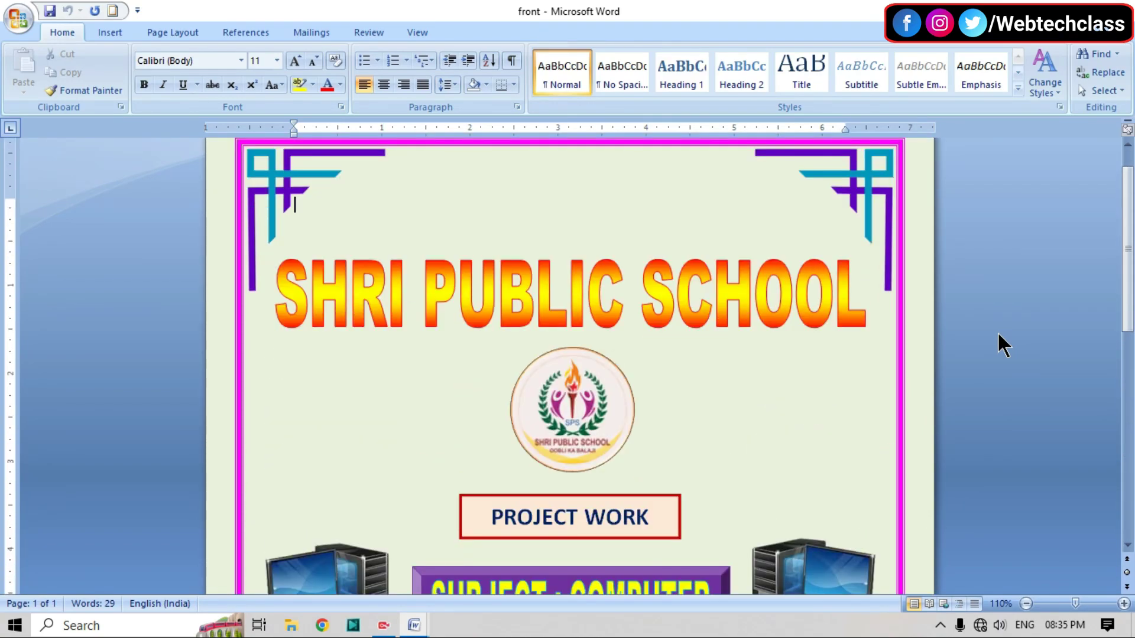
{"action": "left_click", "coordinate": [414, 625]}
{"action": "left_click", "coordinate": [559, 499]}
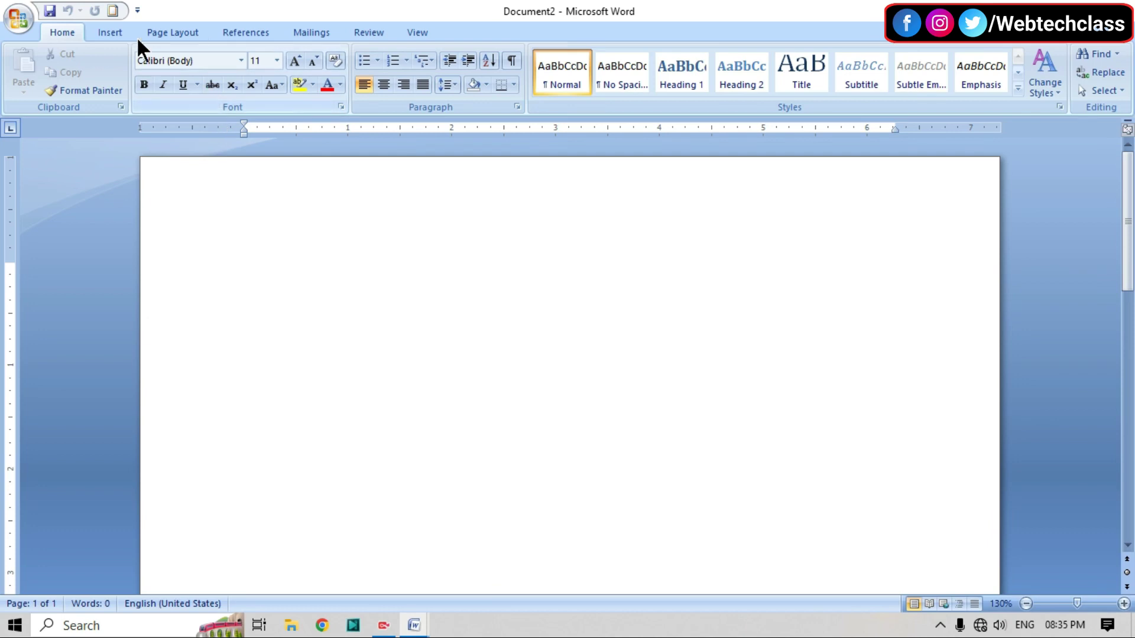
Give Document2 Narrow 0.5-inch margins and an A4 paper size
{"action": "left_click", "coordinate": [172, 34]}
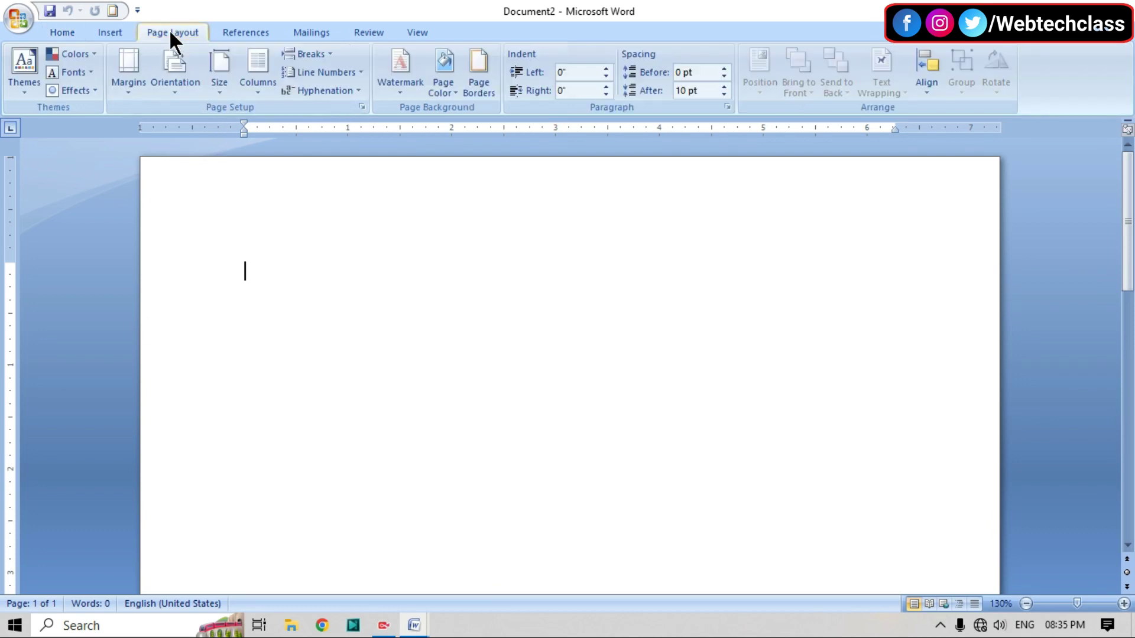
{"action": "left_click", "coordinate": [129, 95]}
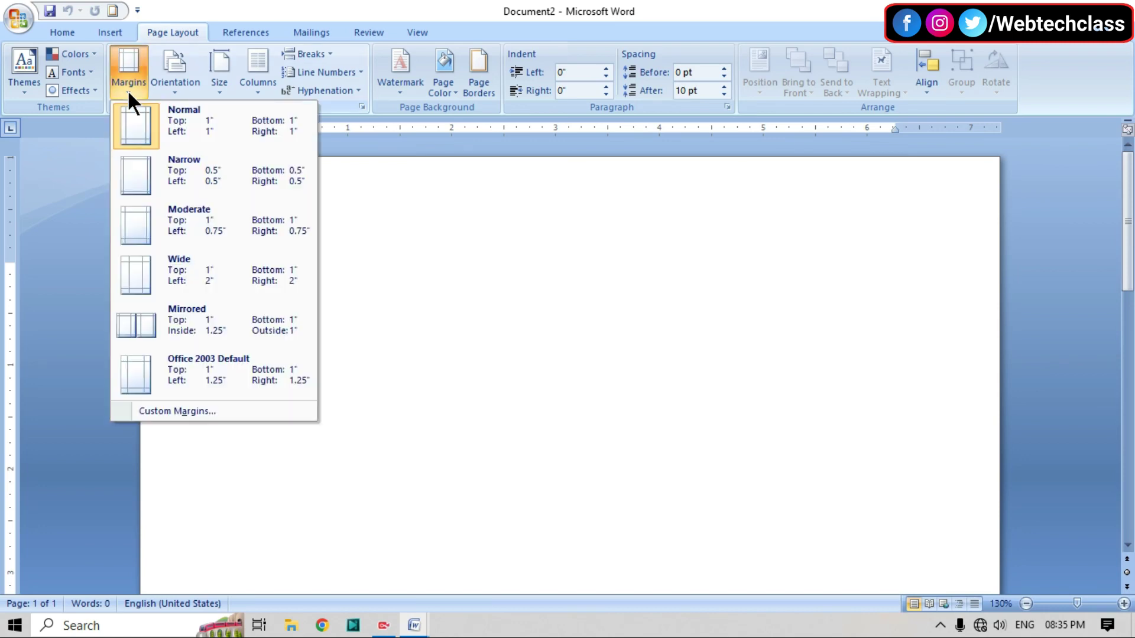
{"action": "left_click", "coordinate": [167, 187]}
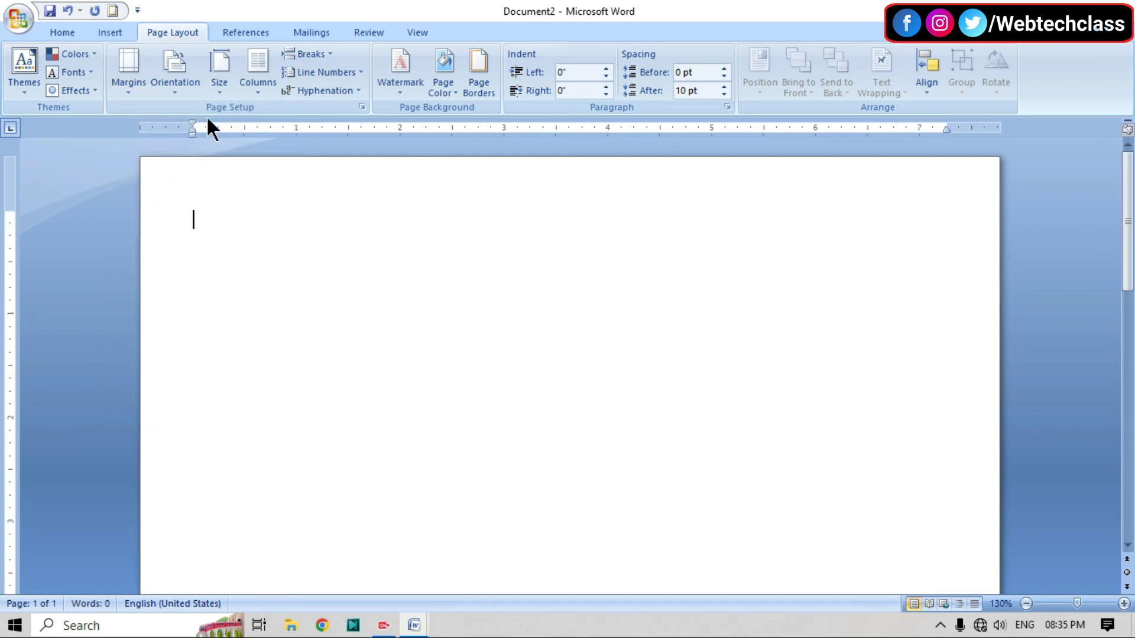
{"action": "left_click", "coordinate": [224, 88]}
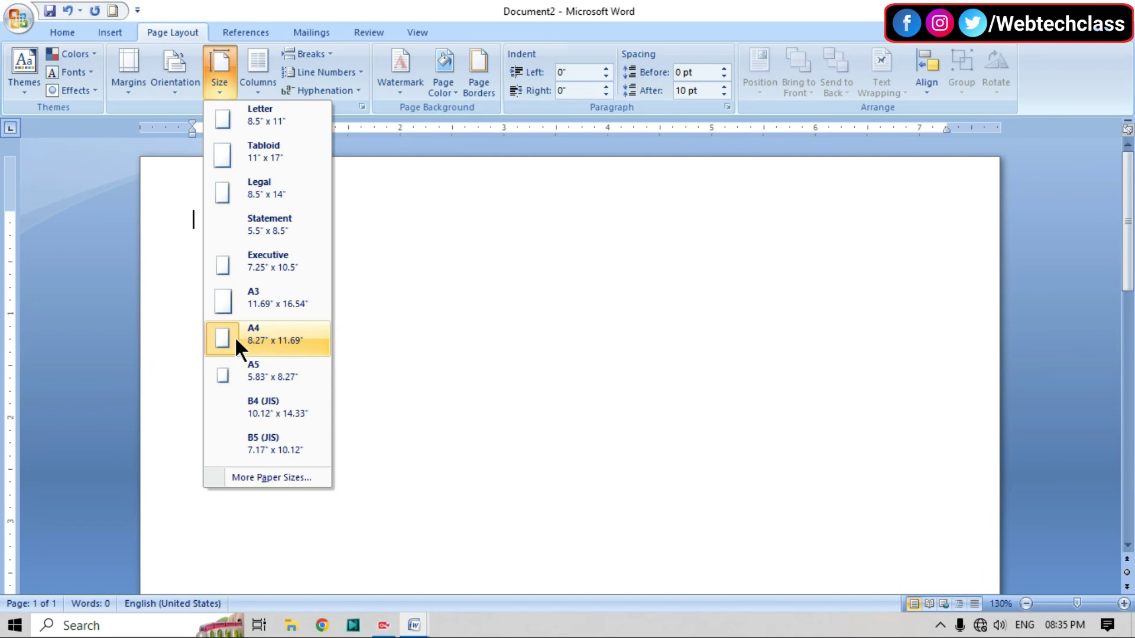
{"action": "left_click", "coordinate": [277, 340]}
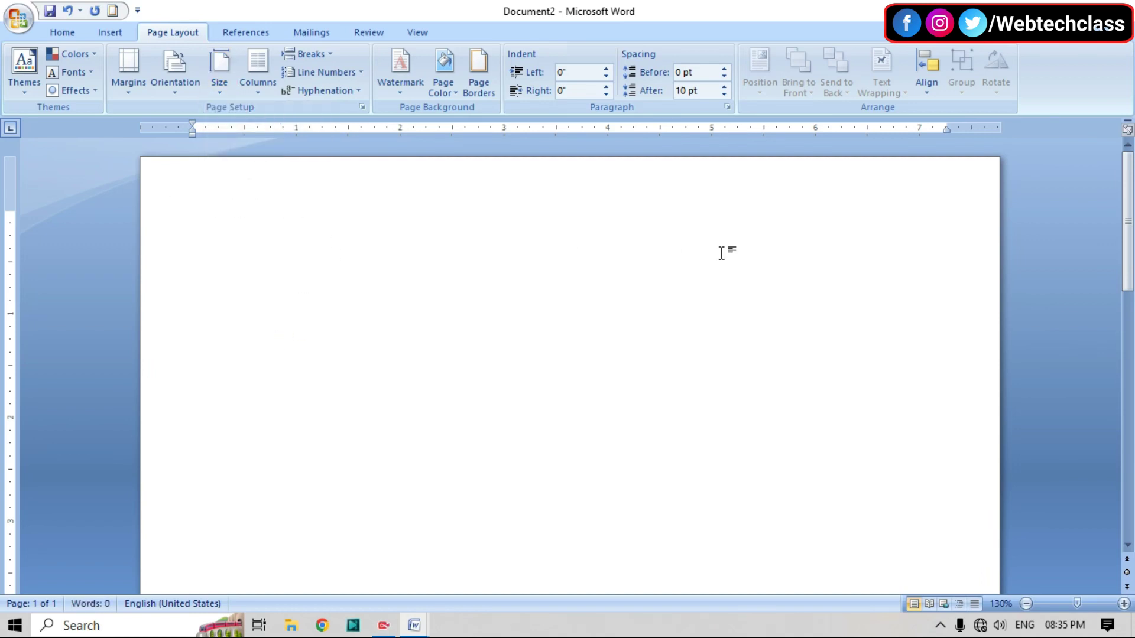
{"action": "scroll", "coordinate": [727, 319], "scroll_direction": "down", "scroll_amount": 2}
{"action": "scroll", "coordinate": [724, 316], "scroll_direction": "down", "scroll_amount": 15}
{"action": "scroll", "coordinate": [722, 310], "scroll_direction": "up", "scroll_amount": 10}
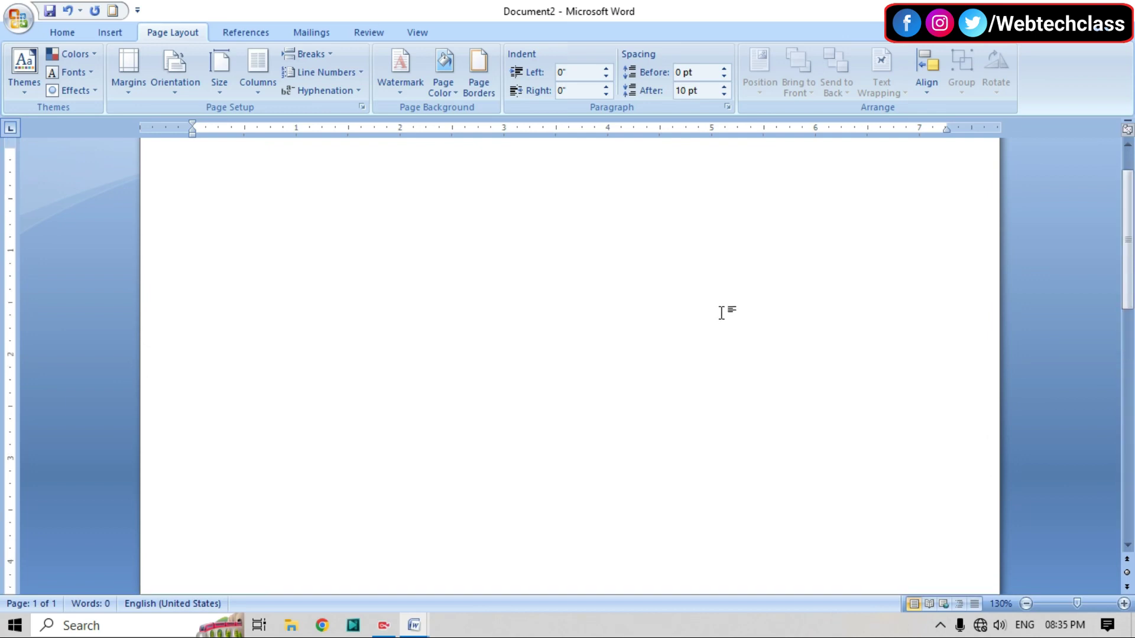
{"action": "scroll", "coordinate": [718, 307], "scroll_direction": "up", "scroll_amount": 5}
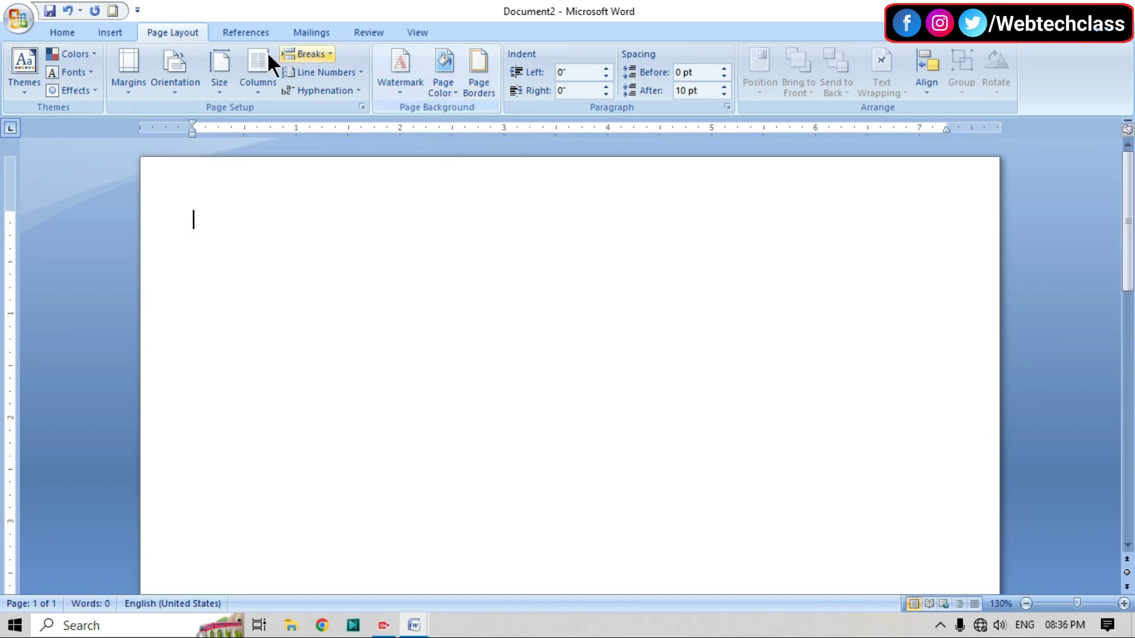
Apply a pink 3 pt Box page border around the whole page
{"action": "left_click", "coordinate": [480, 89]}
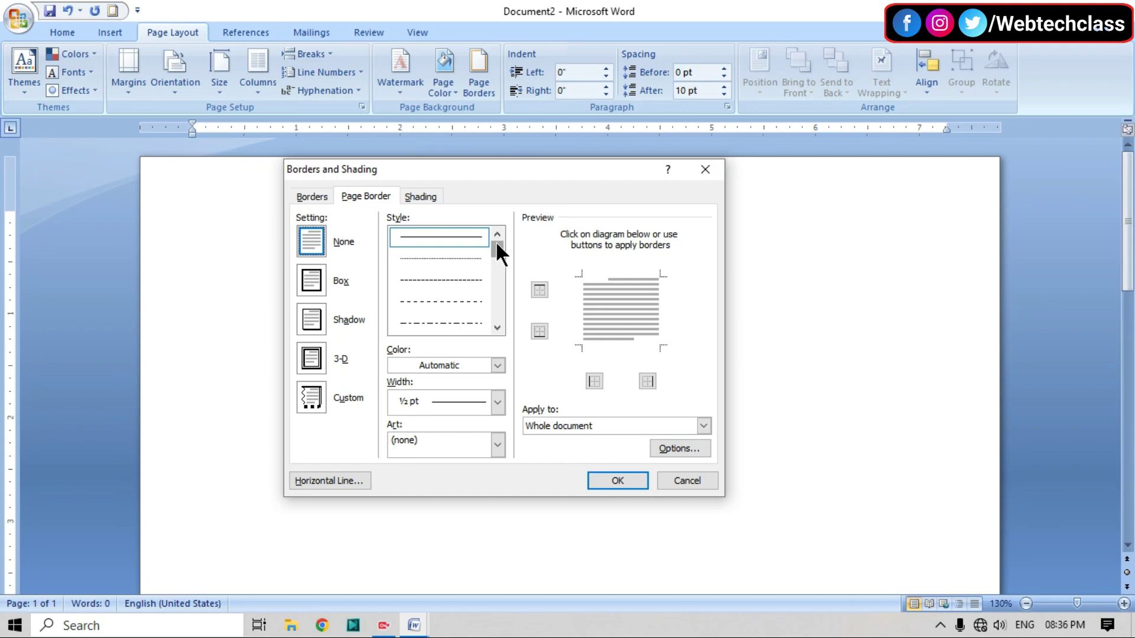
{"action": "left_click_drag", "start_coordinate": [495, 240], "coordinate": [495, 256]}
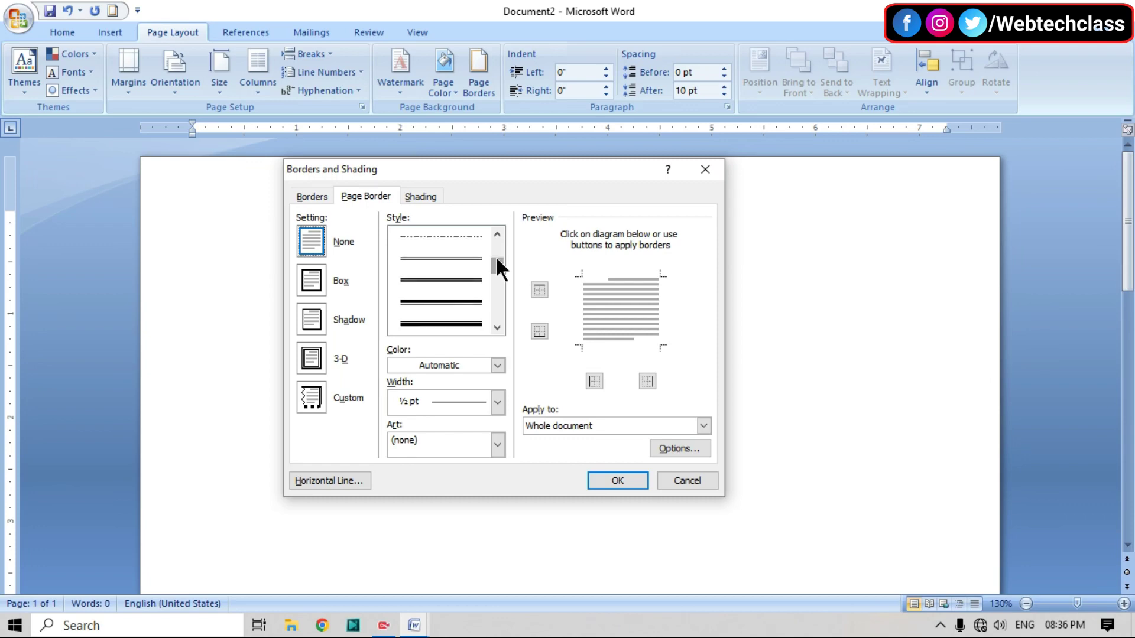
{"action": "left_click_drag", "start_coordinate": [498, 259], "coordinate": [511, 262]}
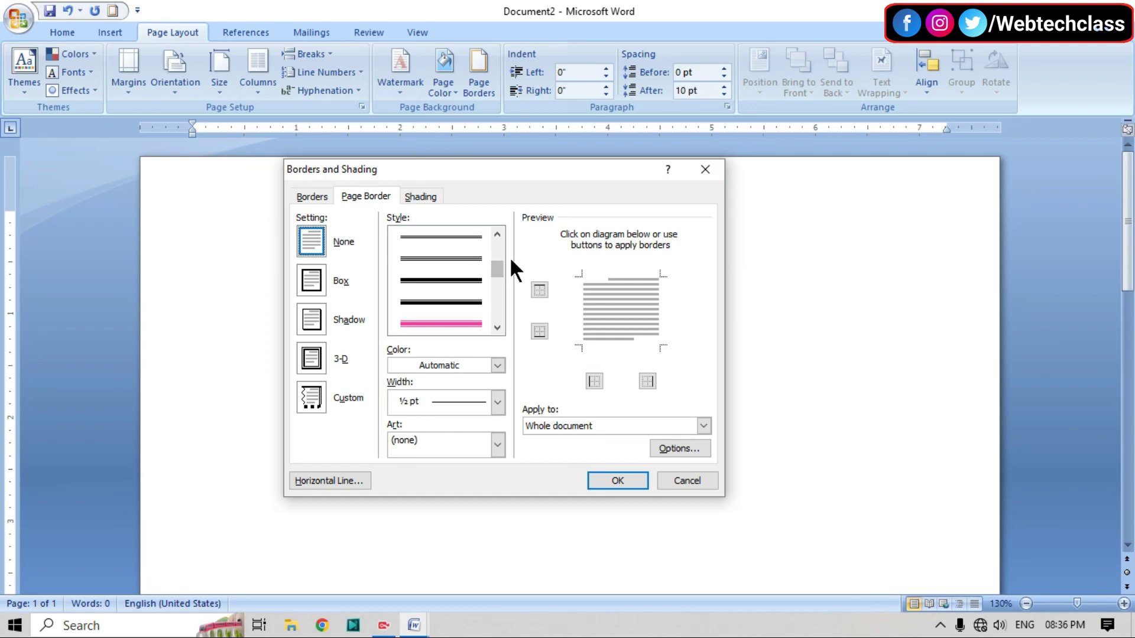
{"action": "left_click", "coordinate": [453, 322]}
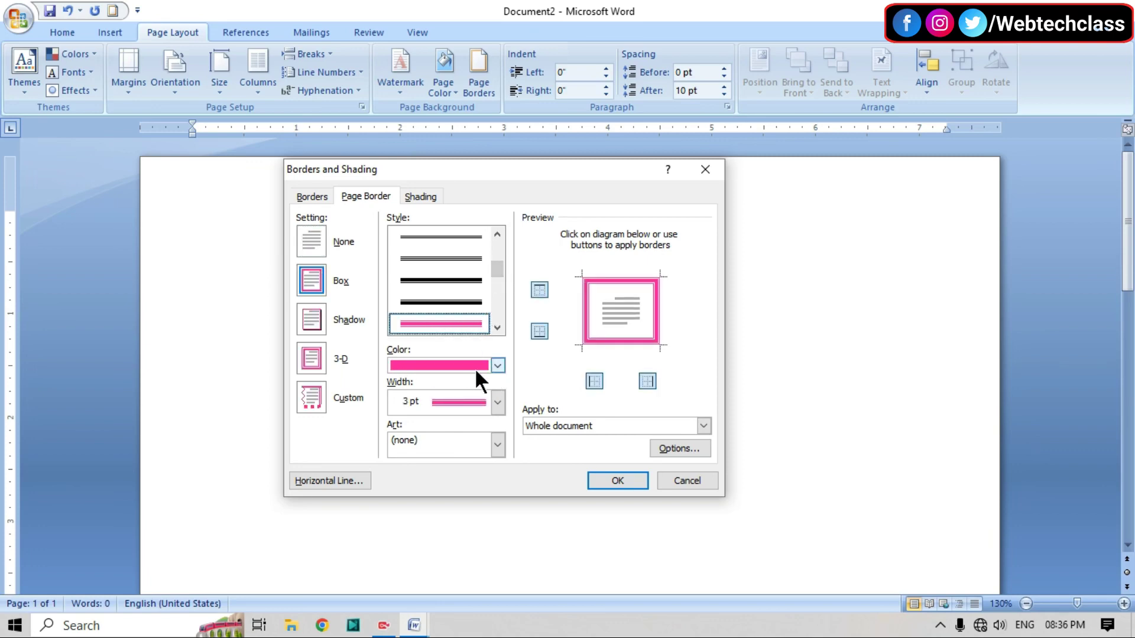
{"action": "left_click", "coordinate": [497, 366]}
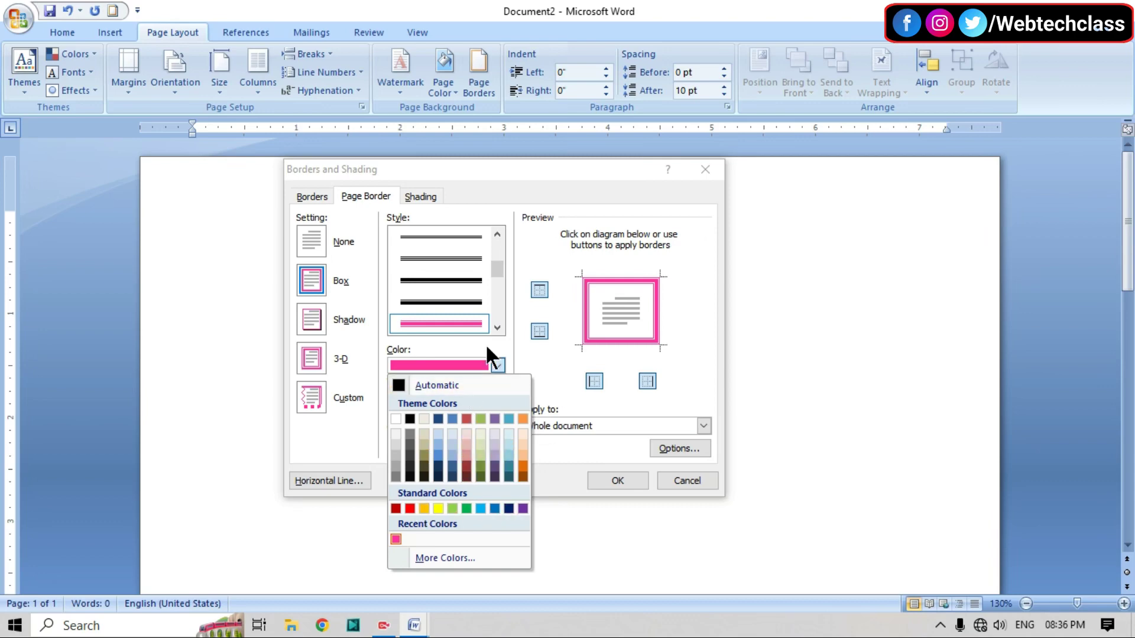
{"action": "left_click", "coordinate": [505, 352]}
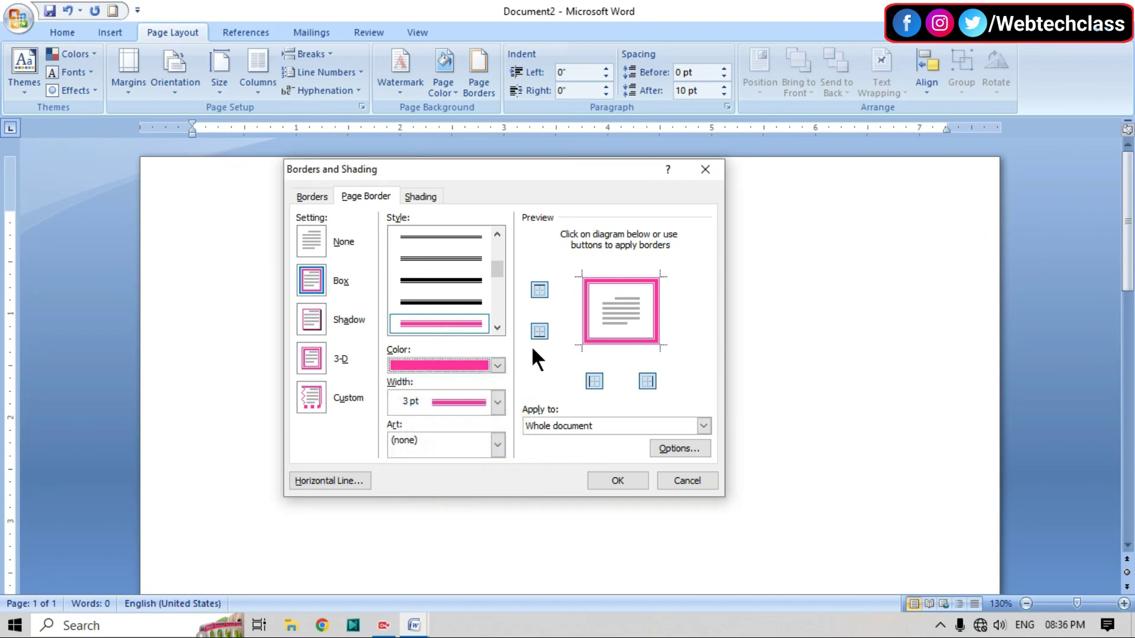
{"action": "left_click", "coordinate": [617, 480]}
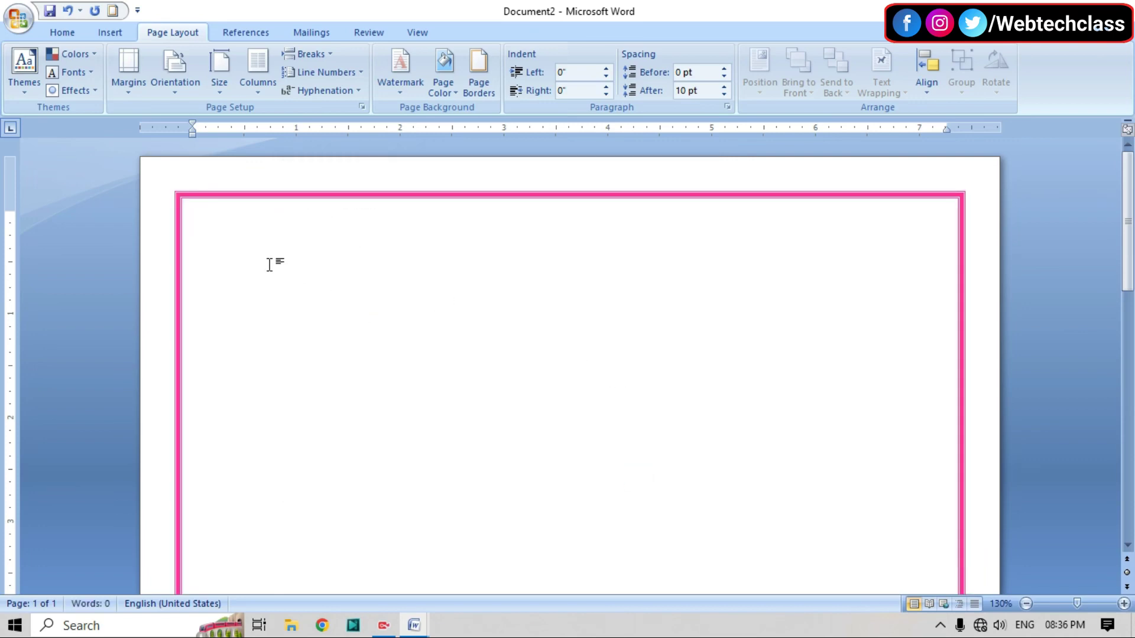
{"action": "scroll", "coordinate": [269, 264], "scroll_direction": "down", "scroll_amount": 5}
{"action": "scroll", "coordinate": [269, 264], "scroll_direction": "down", "scroll_amount": 10}
{"action": "scroll", "coordinate": [269, 264], "scroll_direction": "up", "scroll_amount": 8}
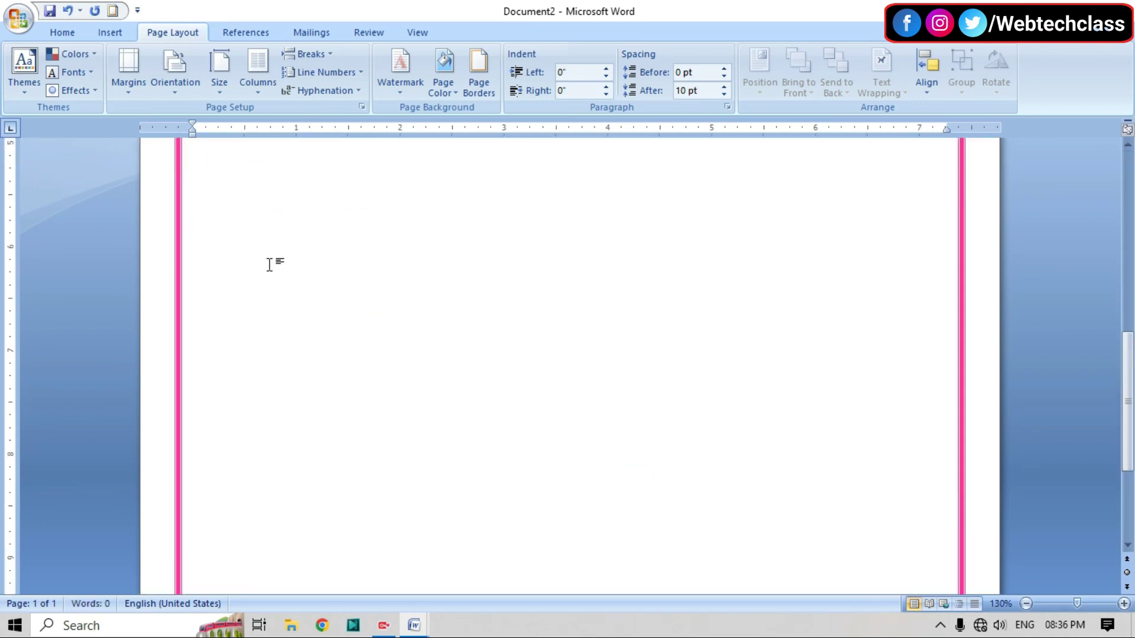
{"action": "scroll", "coordinate": [269, 265], "scroll_direction": "up", "scroll_amount": 7}
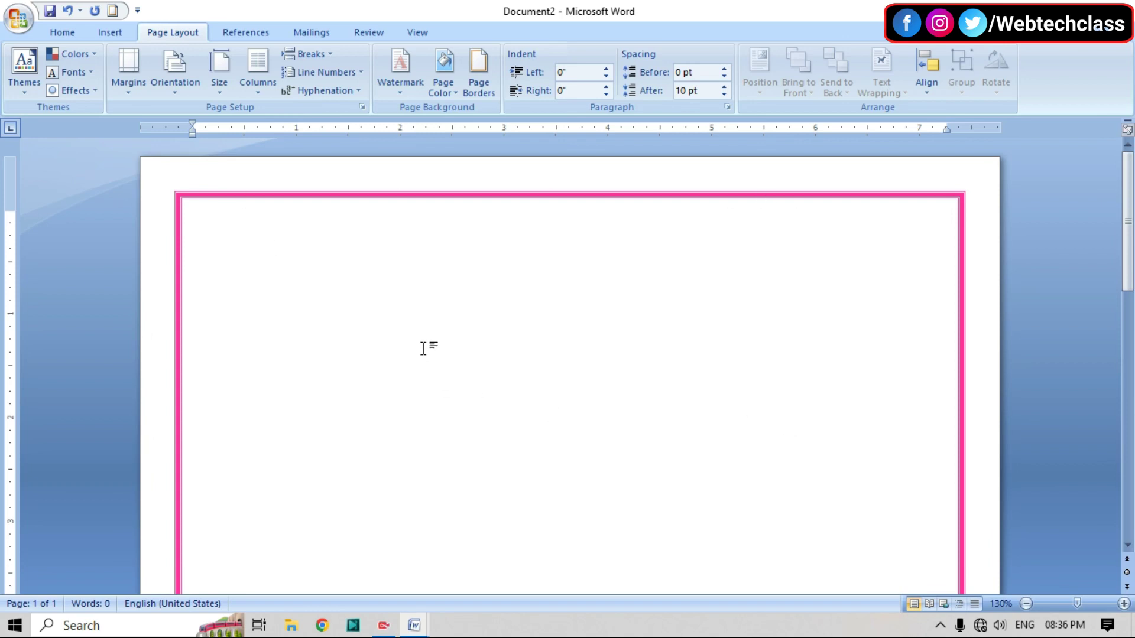
{"action": "left_click", "coordinate": [110, 34]}
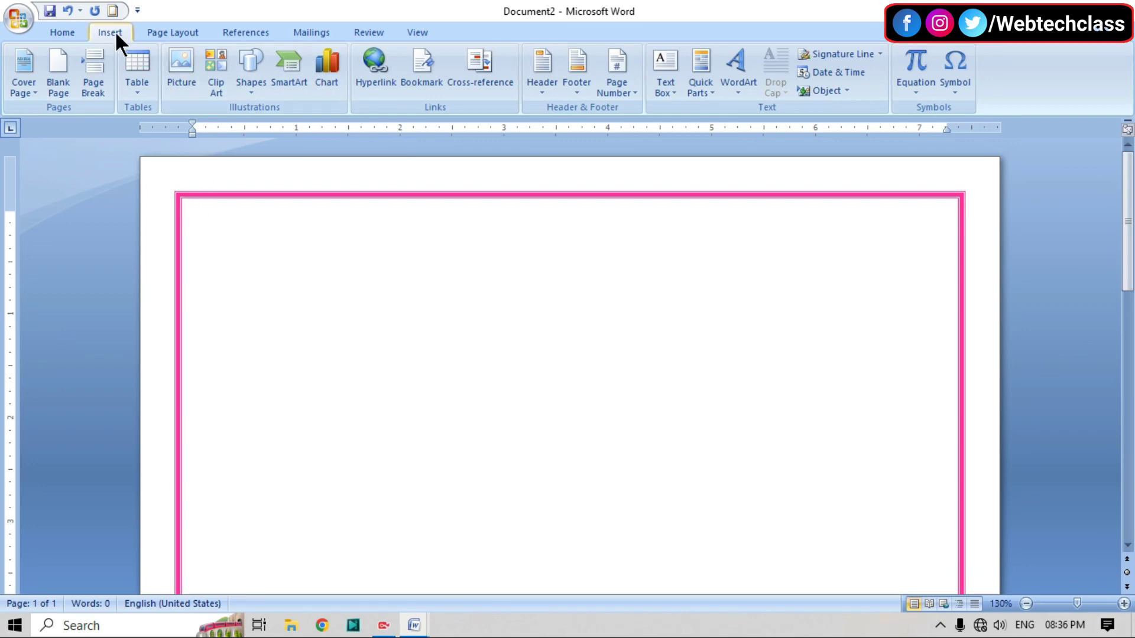
Insert picture '1', the teal-and-purple corner design, from the chemistry png folder
{"action": "left_click", "coordinate": [175, 83]}
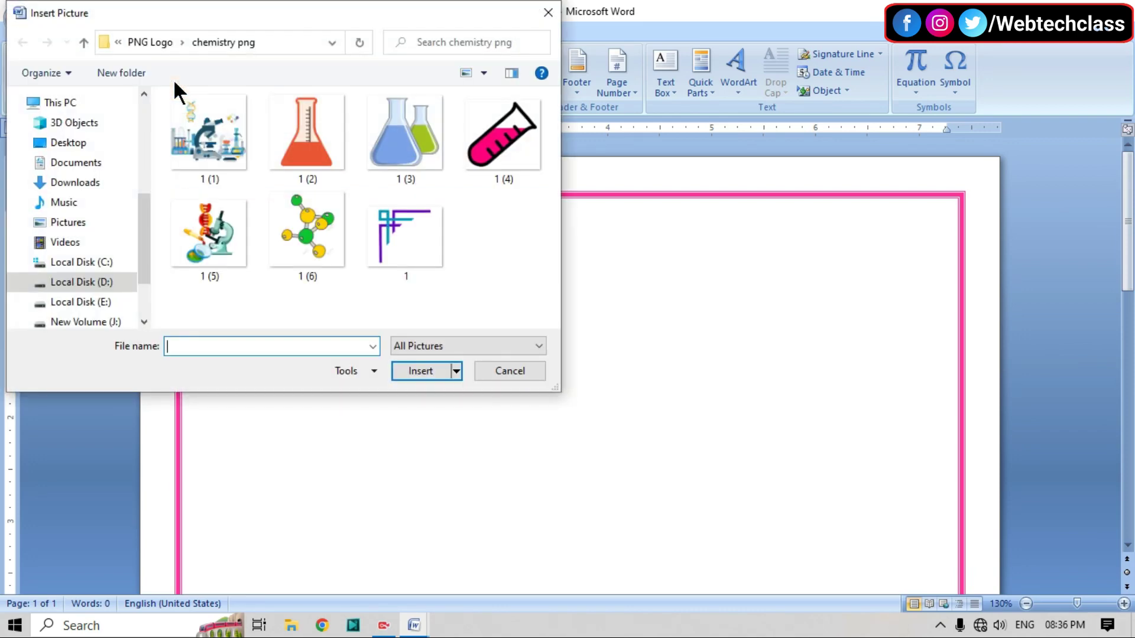
{"action": "mouse_move", "coordinate": [406, 235]}
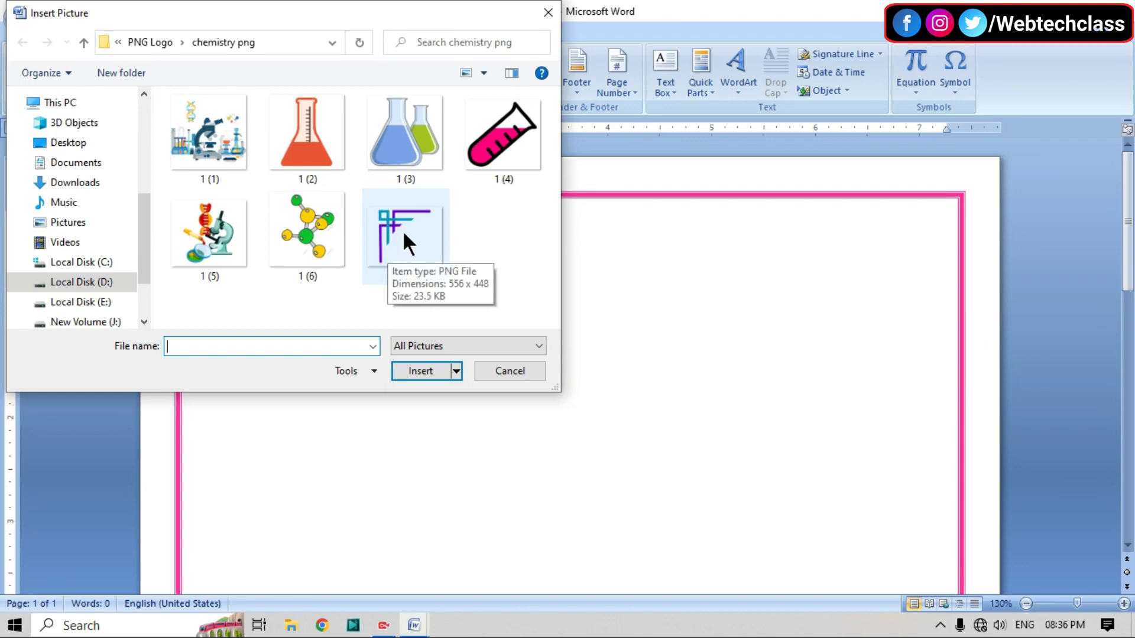
{"action": "left_click", "coordinate": [399, 230]}
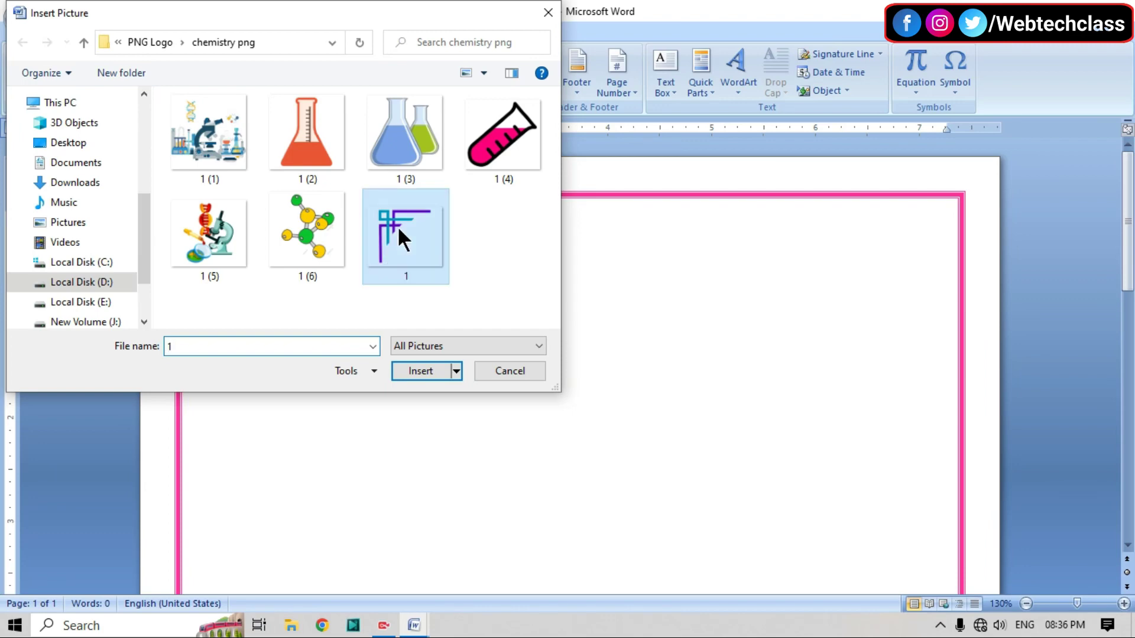
{"action": "left_click", "coordinate": [411, 371]}
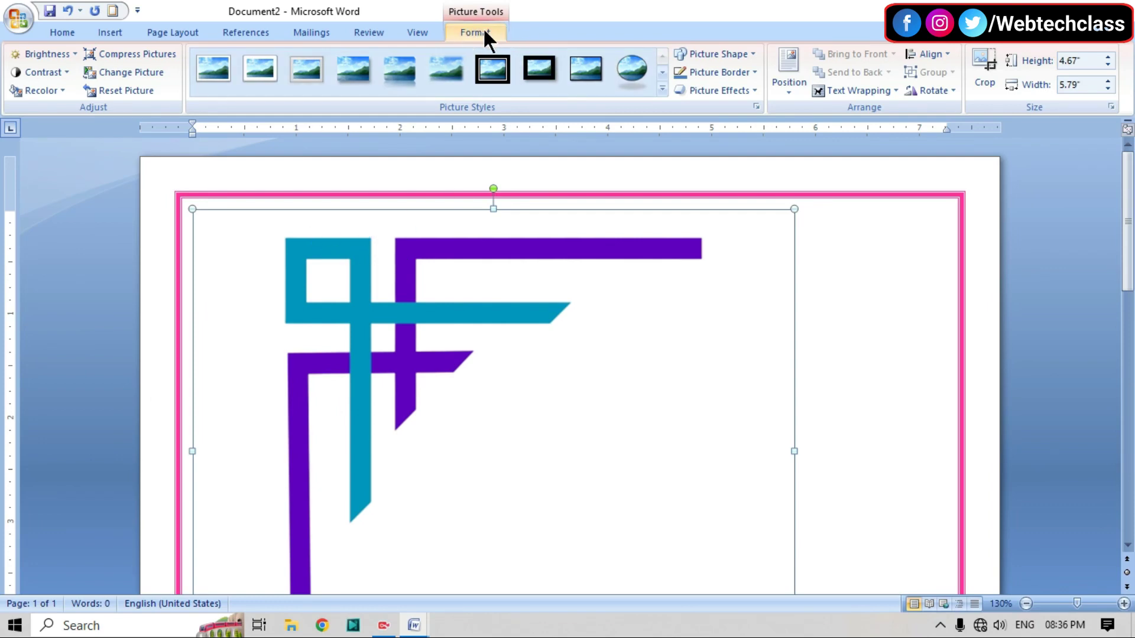
Float the ornament in front of text, shrink it to 1.58 × 1.97 inches, and fit it into the top-left border corner
{"action": "left_click", "coordinate": [874, 92]}
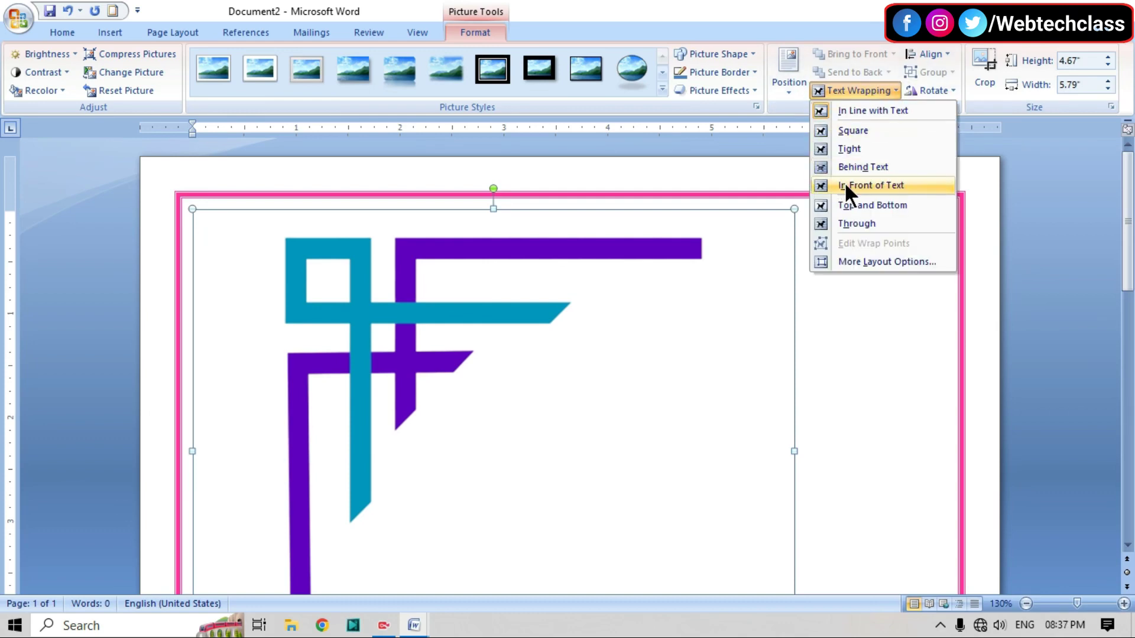
{"action": "left_click", "coordinate": [881, 185]}
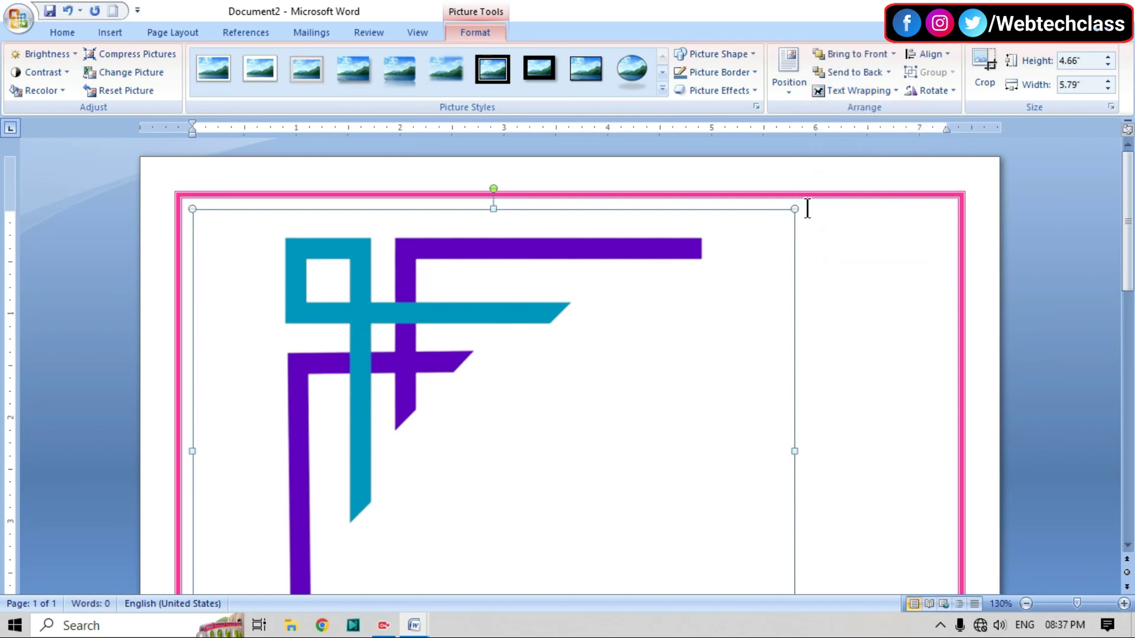
{"action": "left_click_drag", "start_coordinate": [795, 208], "coordinate": [425, 390]}
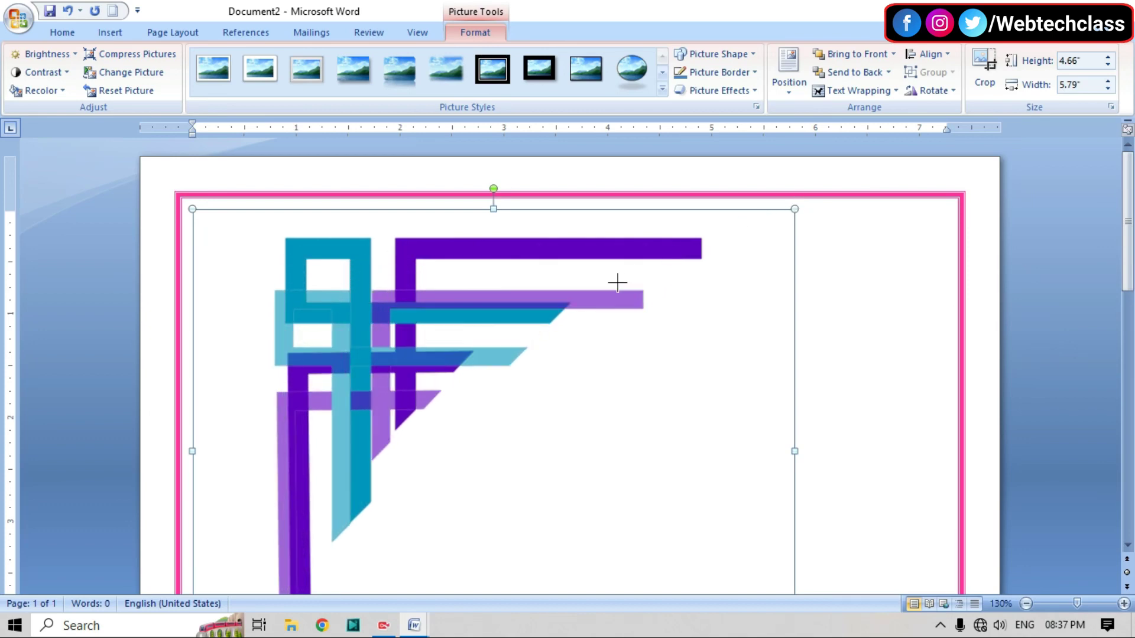
{"action": "left_click_drag", "start_coordinate": [382, 473], "coordinate": [419, 289]}
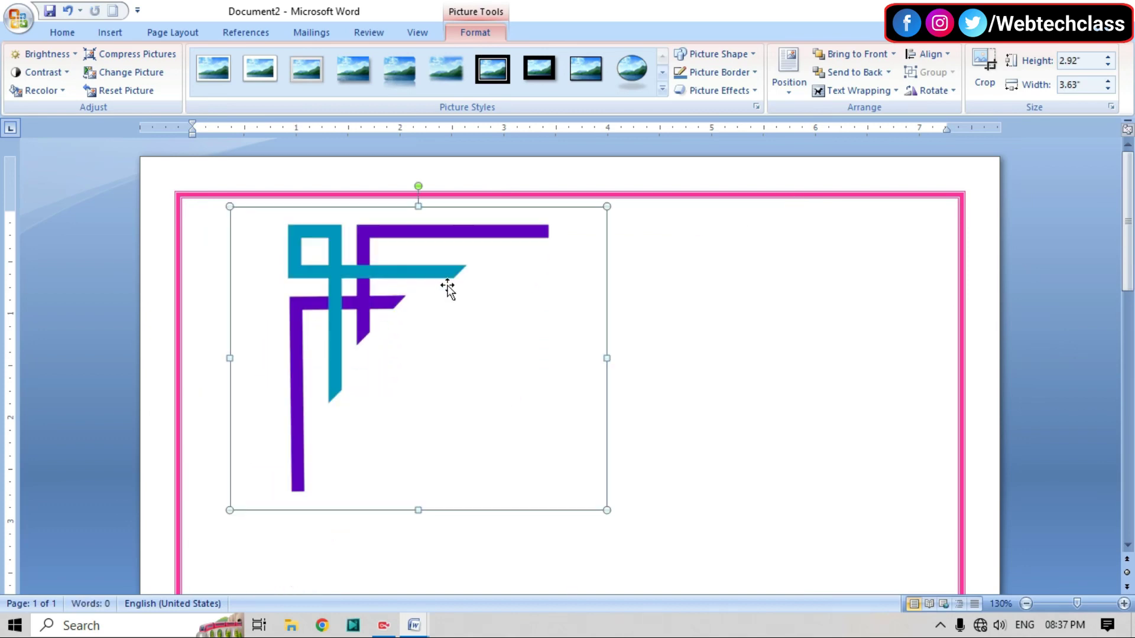
{"action": "left_click_drag", "start_coordinate": [605, 208], "coordinate": [433, 347]}
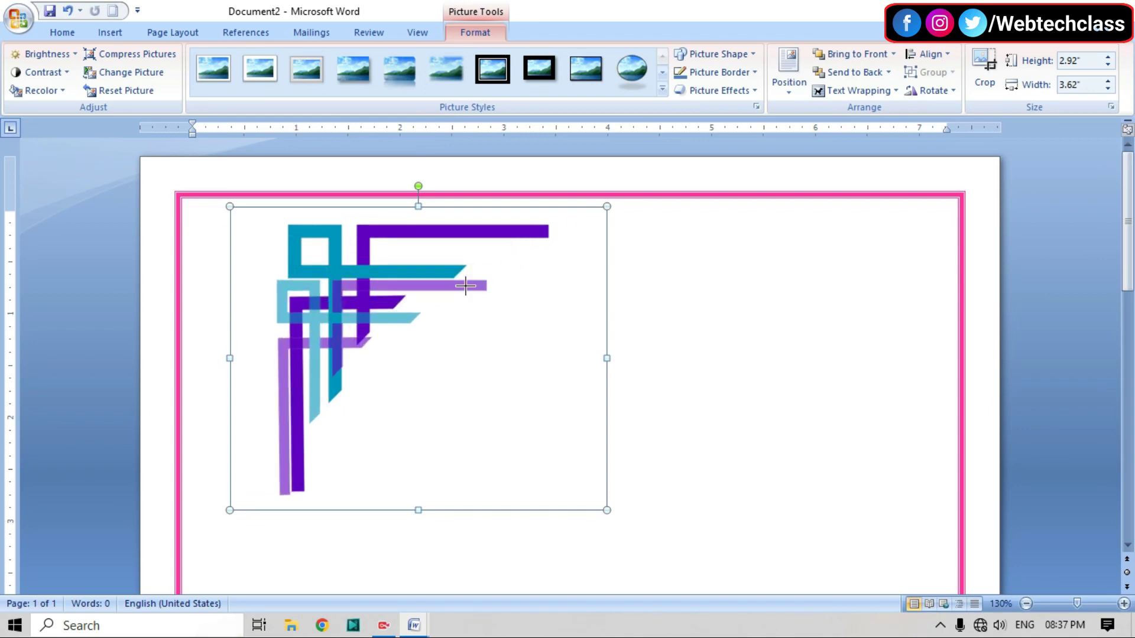
{"action": "mouse_move", "coordinate": [331, 385]}
{"action": "left_mouse_down"}
{"action": "mouse_move", "coordinate": [336, 306]}
{"action": "mouse_move", "coordinate": [285, 243]}
{"action": "left_mouse_up"}
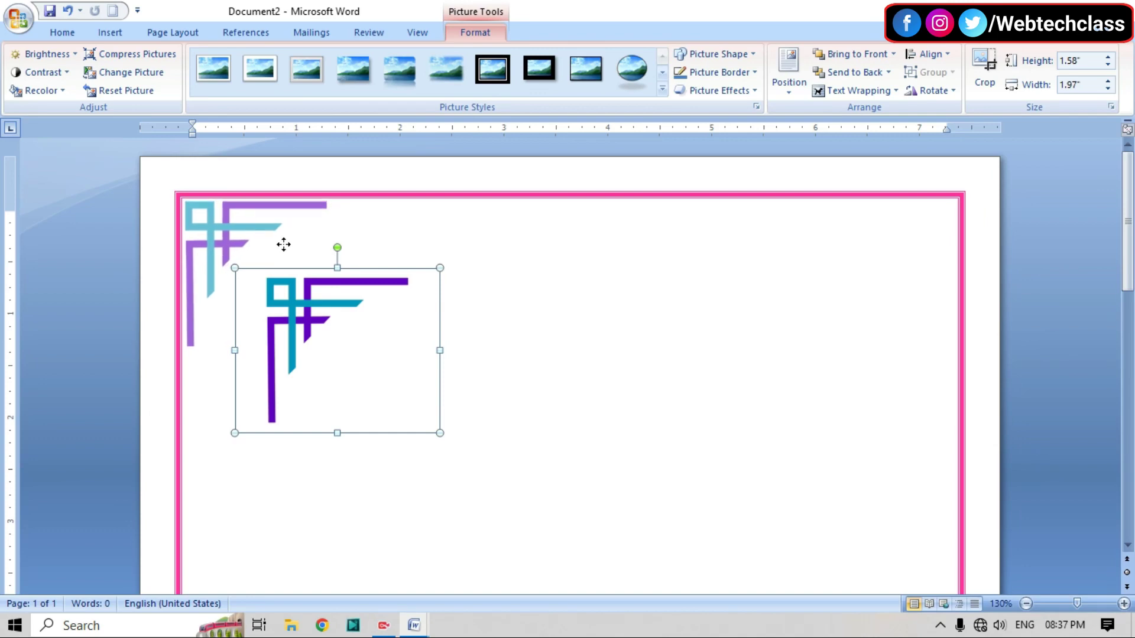
{"action": "left_click_drag", "start_coordinate": [286, 243], "coordinate": [285, 243]}
Duplicate the top-left corner ornament
{"action": "left_click", "coordinate": [474, 288]}
{"action": "left_click", "coordinate": [259, 218]}
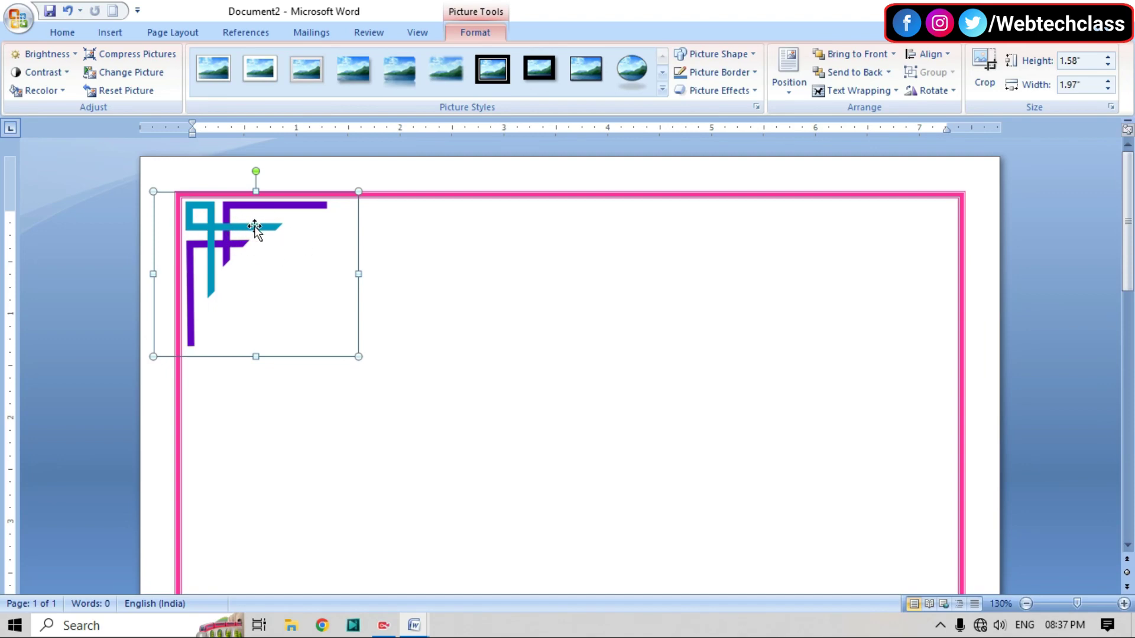
{"action": "left_click_drag", "start_coordinate": [256, 226], "coordinate": [473, 249]}
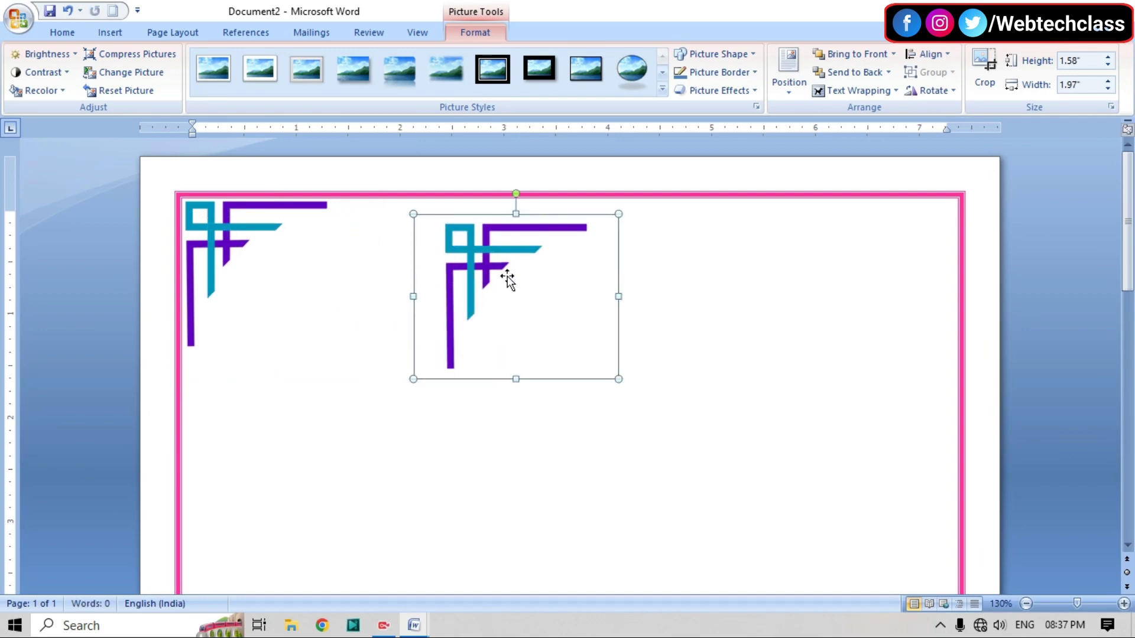
Rotate the copy 90° right and move it into the top-right border corner
{"action": "left_click", "coordinate": [930, 91]}
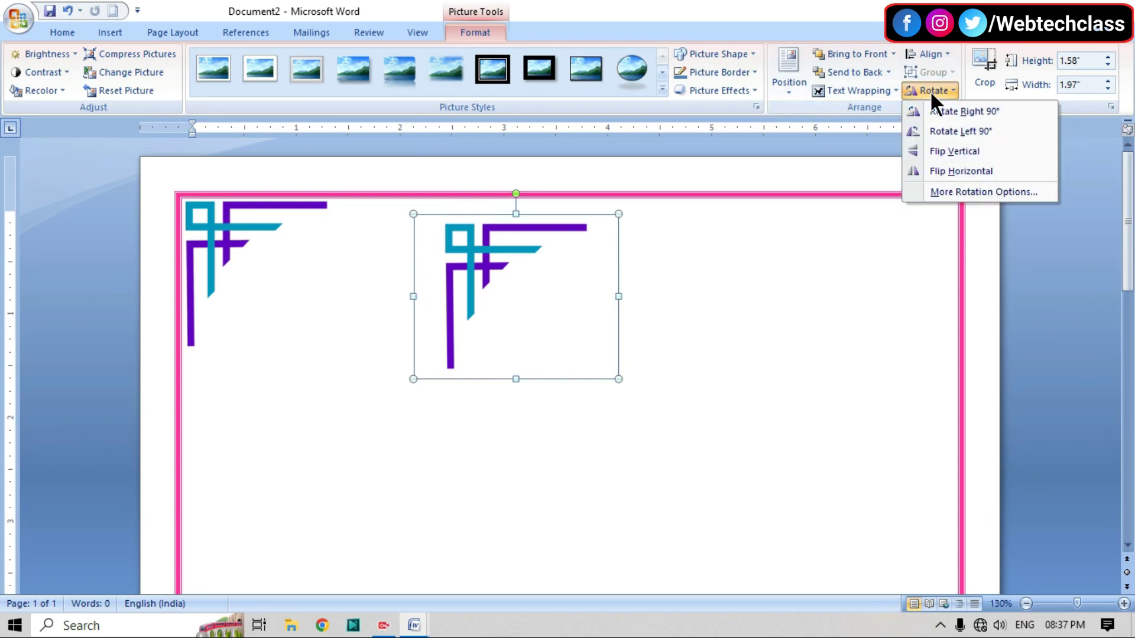
{"action": "left_click", "coordinate": [981, 111]}
{"action": "left_click_drag", "start_coordinate": [552, 262], "coordinate": [912, 233]}
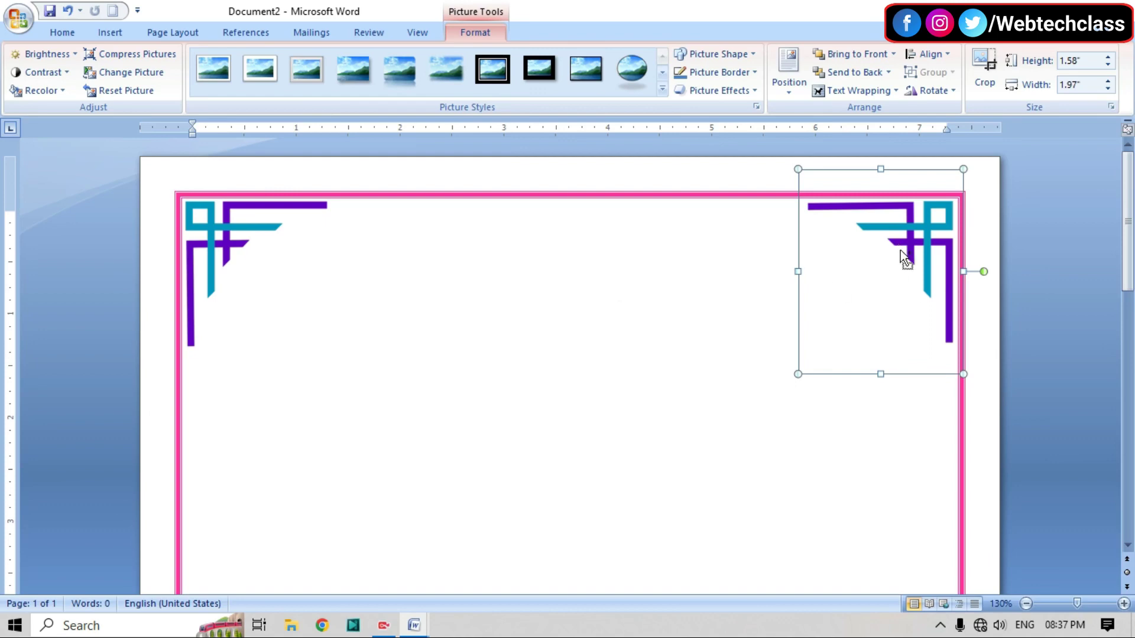
Duplicate the top-right ornament and move the copy down to the bottom-left border corner
{"action": "left_click_drag", "start_coordinate": [900, 250], "coordinate": [739, 345], "text": "ctrl"}
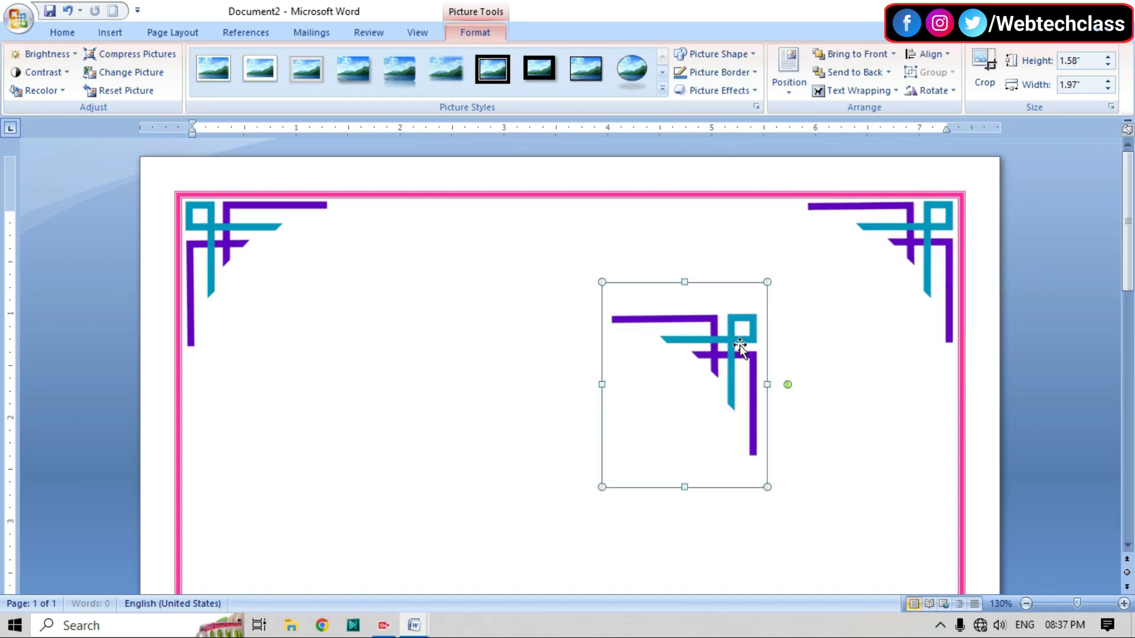
{"action": "scroll", "coordinate": [740, 346], "scroll_direction": "down", "scroll_amount": 5}
{"action": "left_click_drag", "start_coordinate": [721, 179], "coordinate": [646, 427]}
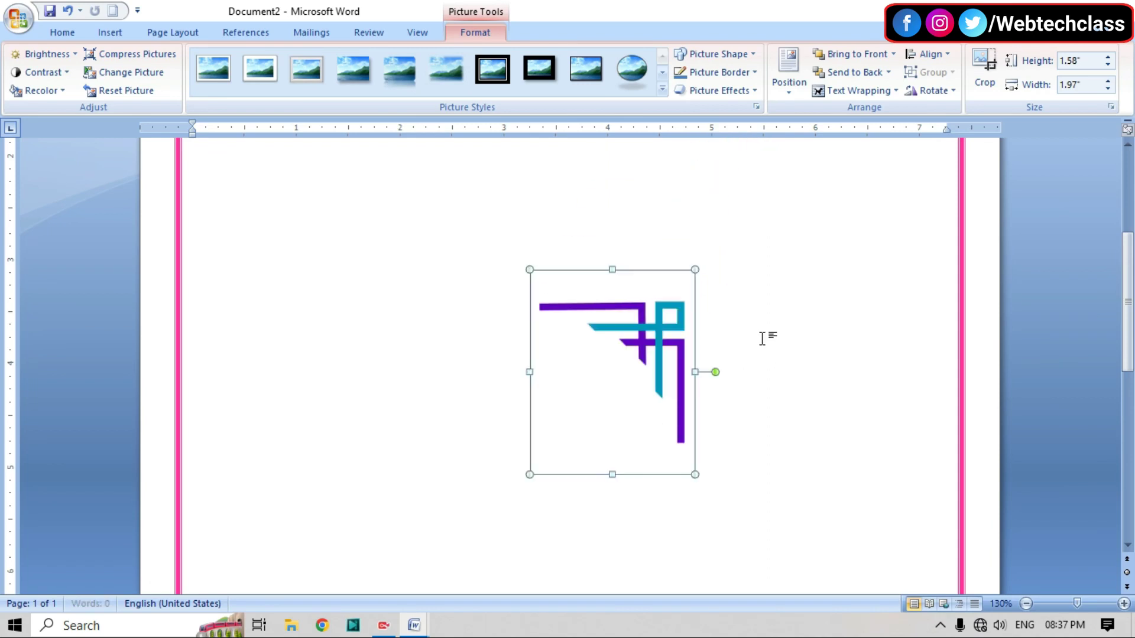
{"action": "scroll", "coordinate": [762, 338], "scroll_direction": "down", "scroll_amount": 4}
{"action": "left_click_drag", "start_coordinate": [655, 169], "coordinate": [563, 397]}
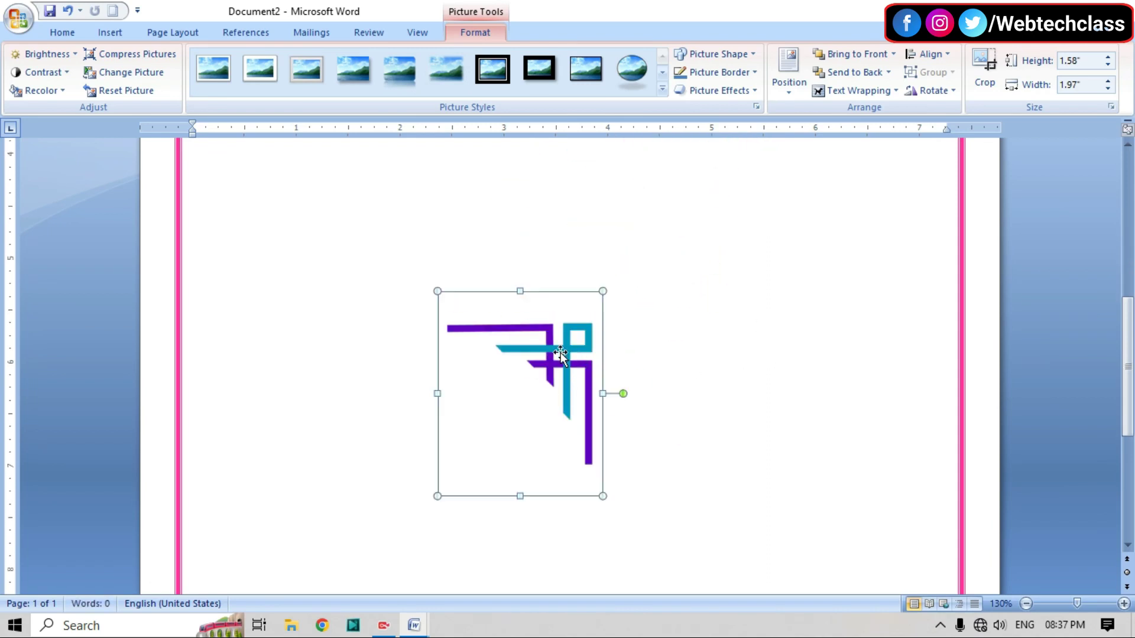
{"action": "scroll", "coordinate": [560, 352], "scroll_direction": "down", "scroll_amount": 3}
{"action": "left_click_drag", "start_coordinate": [561, 217], "coordinate": [490, 331]}
{"action": "scroll", "coordinate": [489, 222], "scroll_direction": "down", "scroll_amount": 2}
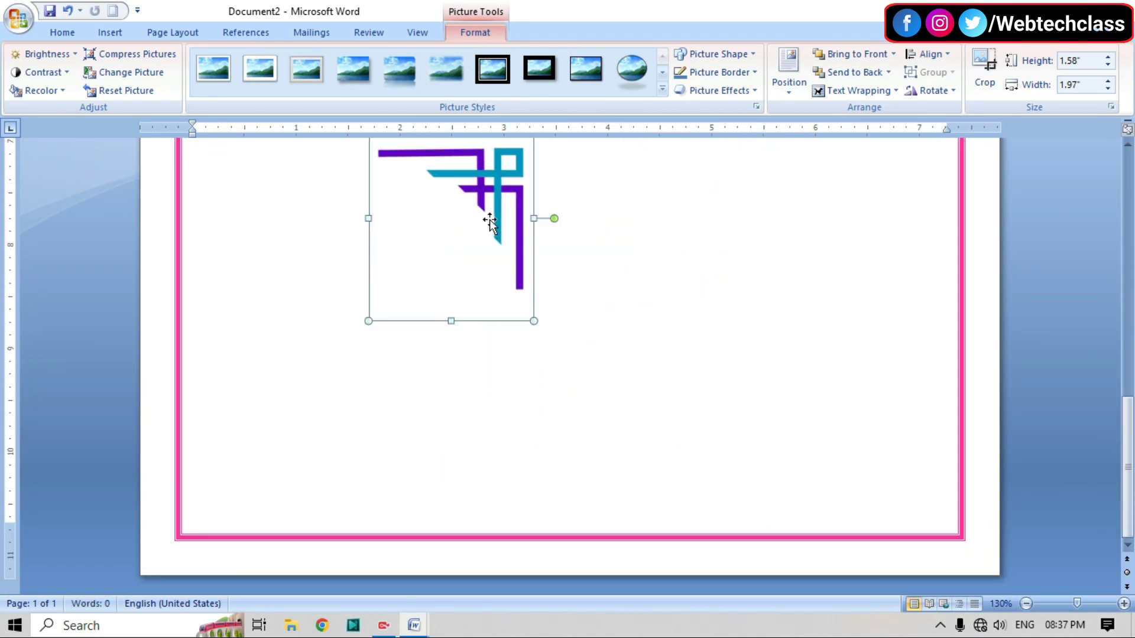
{"action": "left_click_drag", "start_coordinate": [490, 222], "coordinate": [331, 418]}
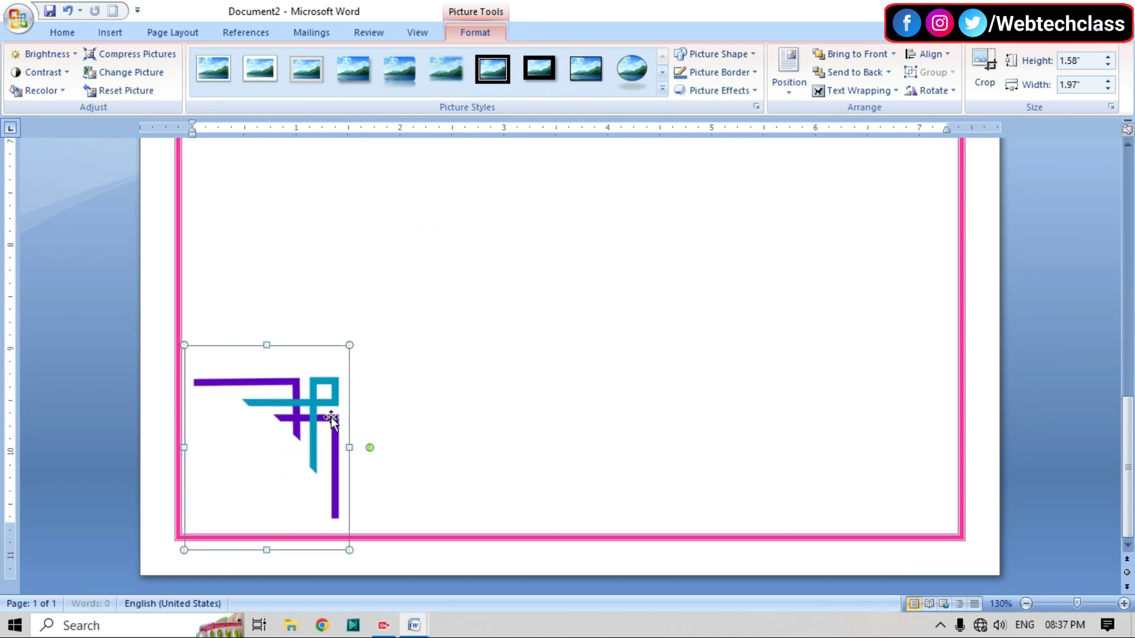
Flip the ornament vertically and move it into the bottom-right border corner
{"action": "left_click", "coordinate": [937, 89]}
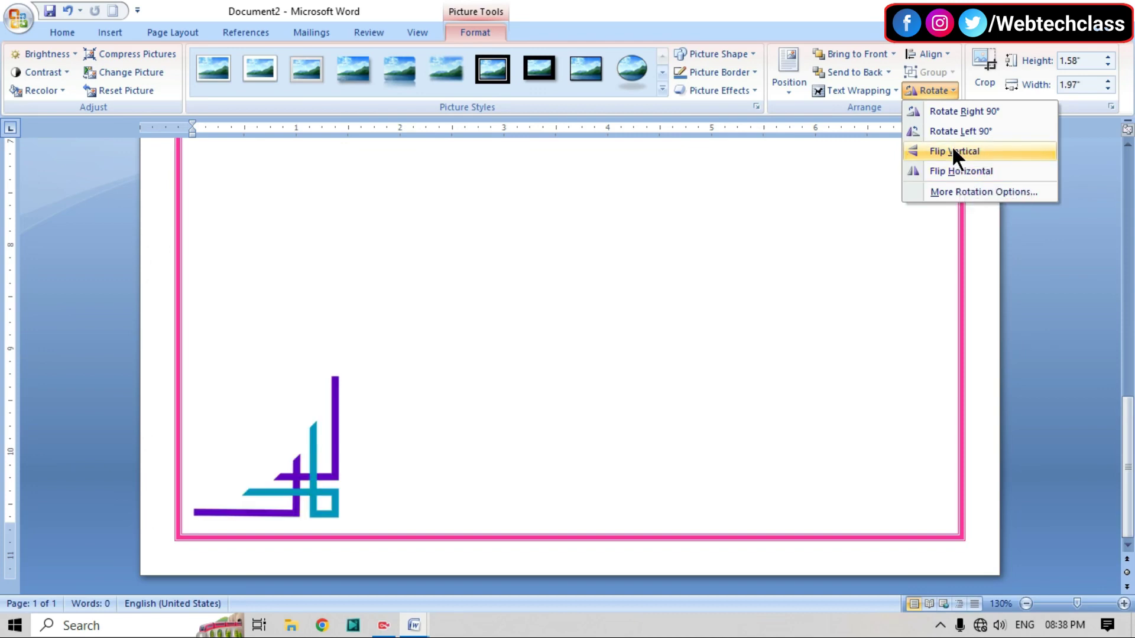
{"action": "left_click", "coordinate": [980, 111]}
{"action": "mouse_move", "coordinate": [333, 467]}
{"action": "left_mouse_down"}
{"action": "mouse_move", "coordinate": [942, 476]}
{"action": "mouse_move", "coordinate": [920, 491]}
{"action": "mouse_move", "coordinate": [656, 362]}
{"action": "left_mouse_up"}
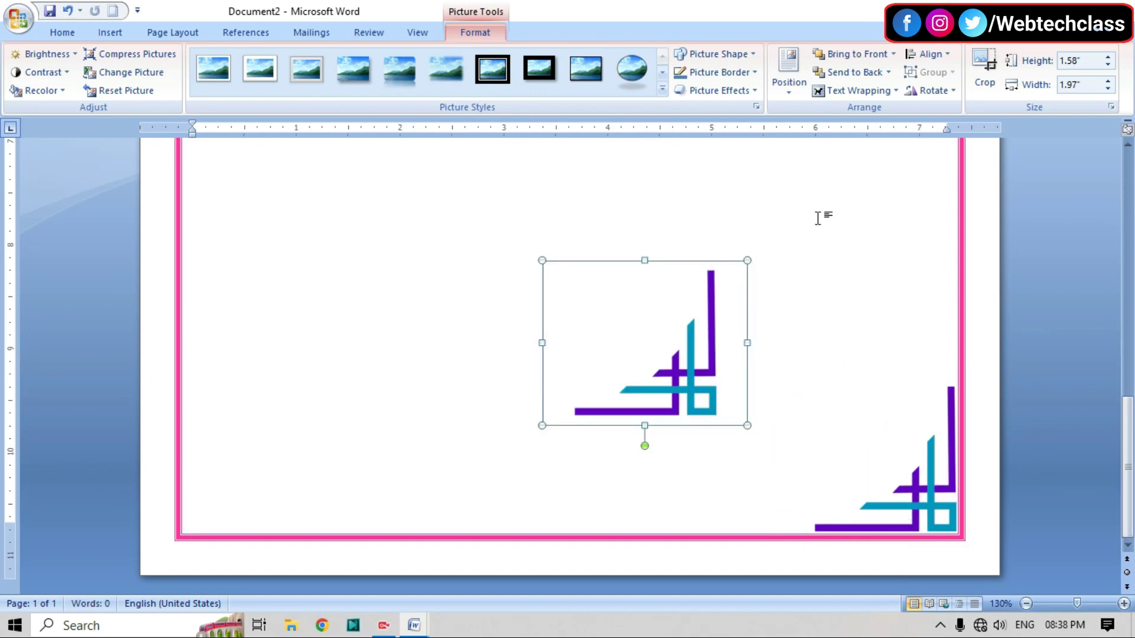
Rotate the new copy 90° right and fit it into the bottom-left border corner
{"action": "left_click", "coordinate": [936, 88]}
{"action": "left_click", "coordinate": [956, 113]}
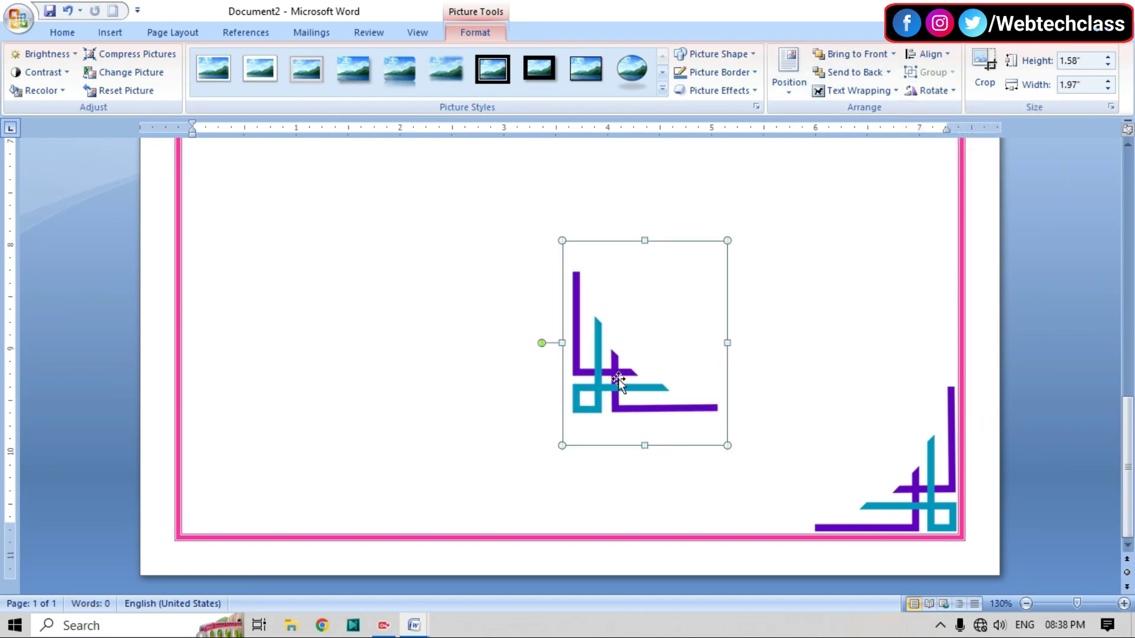
{"action": "left_click_drag", "start_coordinate": [618, 378], "coordinate": [233, 486], "text": "ctrl"}
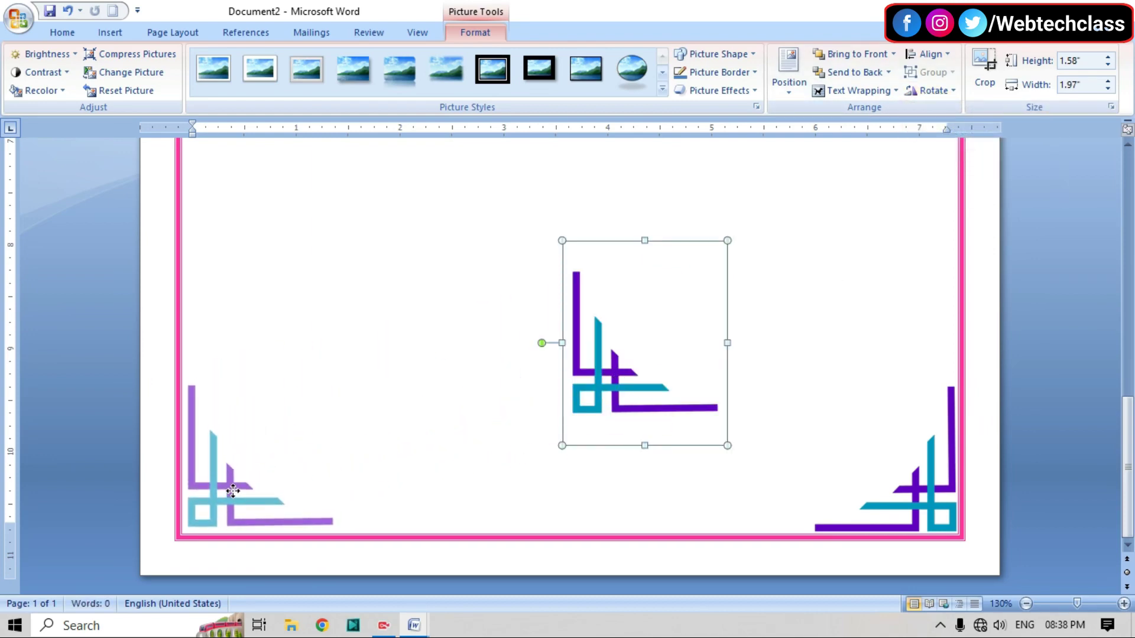
{"action": "left_click_drag", "start_coordinate": [233, 486], "coordinate": [253, 501]}
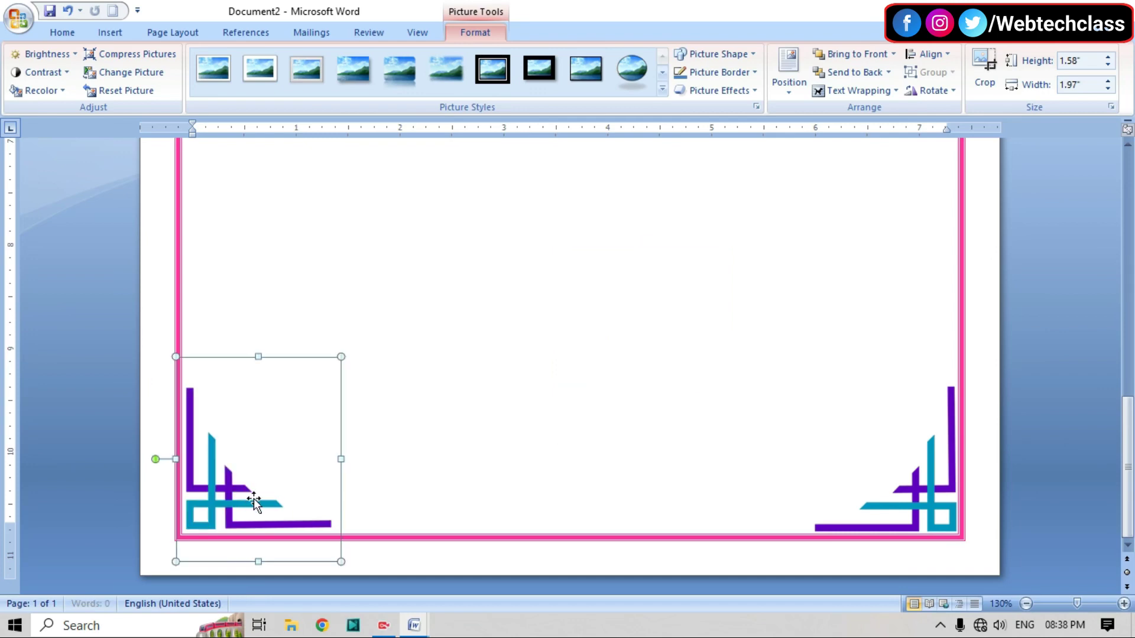
{"action": "left_click", "coordinate": [481, 452]}
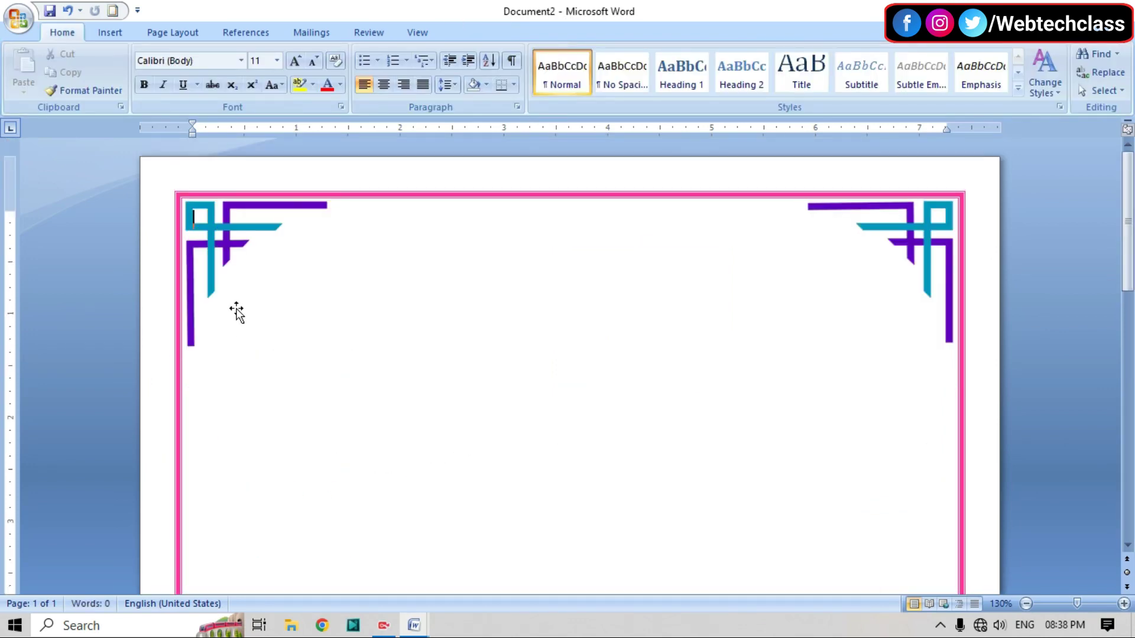
{"action": "scroll", "coordinate": [693, 360], "scroll_direction": "down", "scroll_amount": 5}
{"action": "scroll", "coordinate": [694, 360], "scroll_direction": "down", "scroll_amount": 3}
{"action": "scroll", "coordinate": [693, 361], "scroll_direction": "down", "scroll_amount": 2}
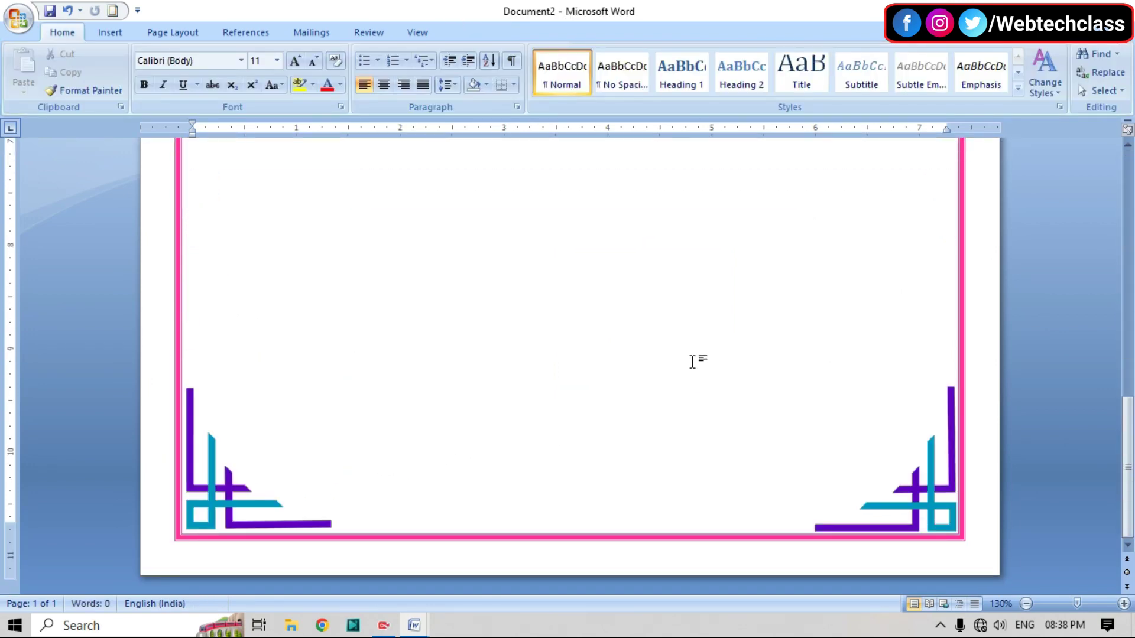
{"action": "scroll", "coordinate": [693, 360], "scroll_direction": "up", "scroll_amount": 8}
{"action": "scroll", "coordinate": [692, 362], "scroll_direction": "up", "scroll_amount": 3}
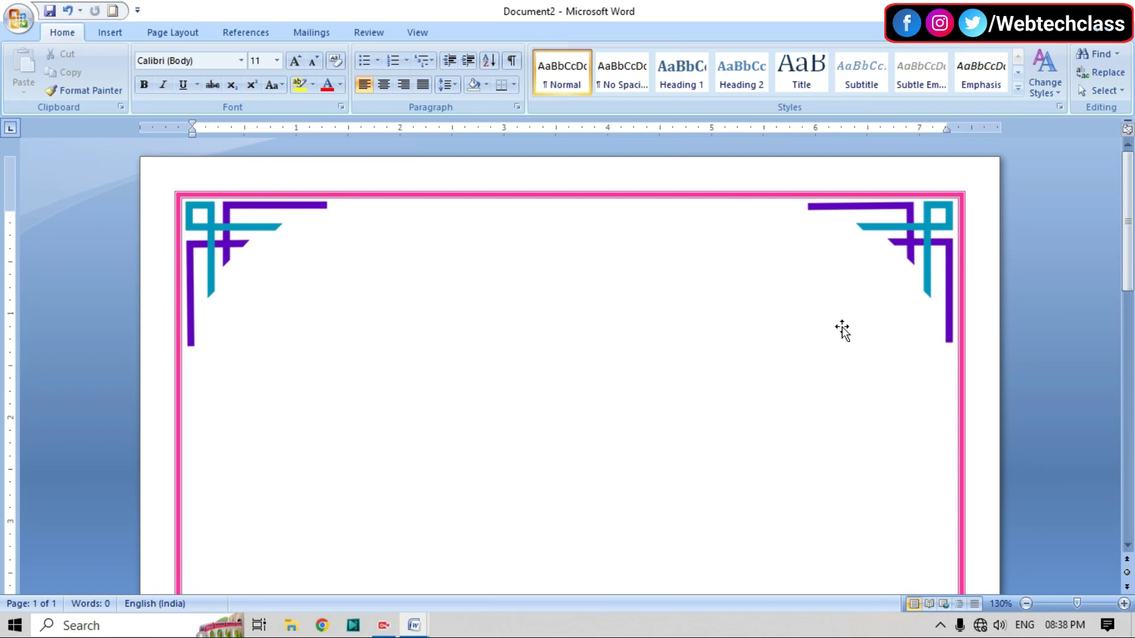
{"action": "left_click", "coordinate": [110, 33]}
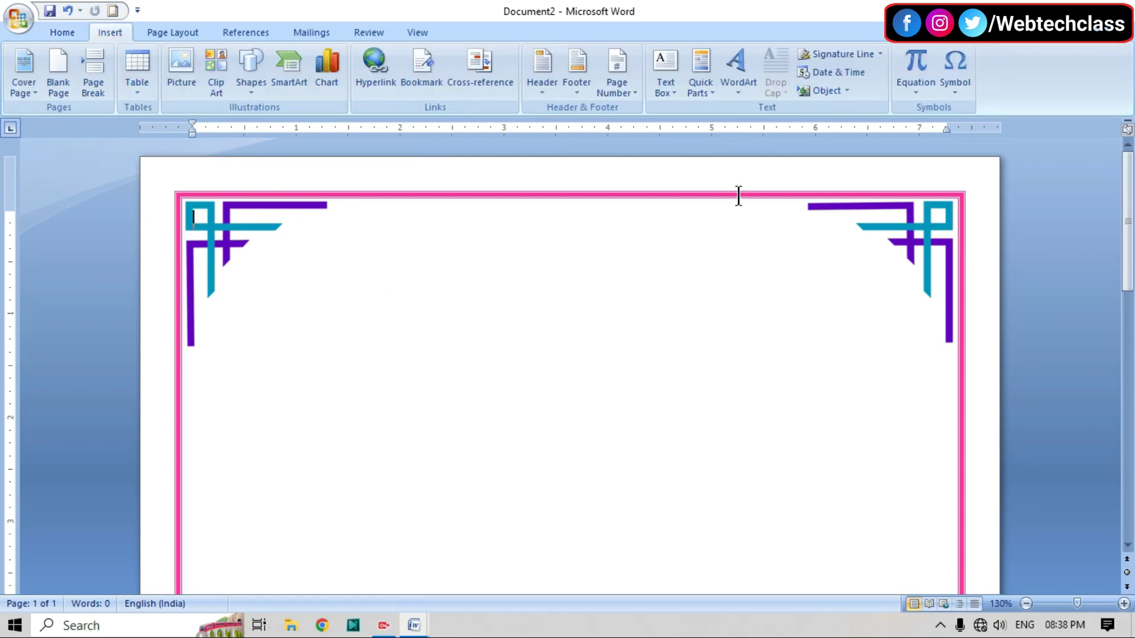
Insert plain-style WordArt reading 'SHRI PUBLIC SCHOOL'
{"action": "left_click", "coordinate": [738, 89]}
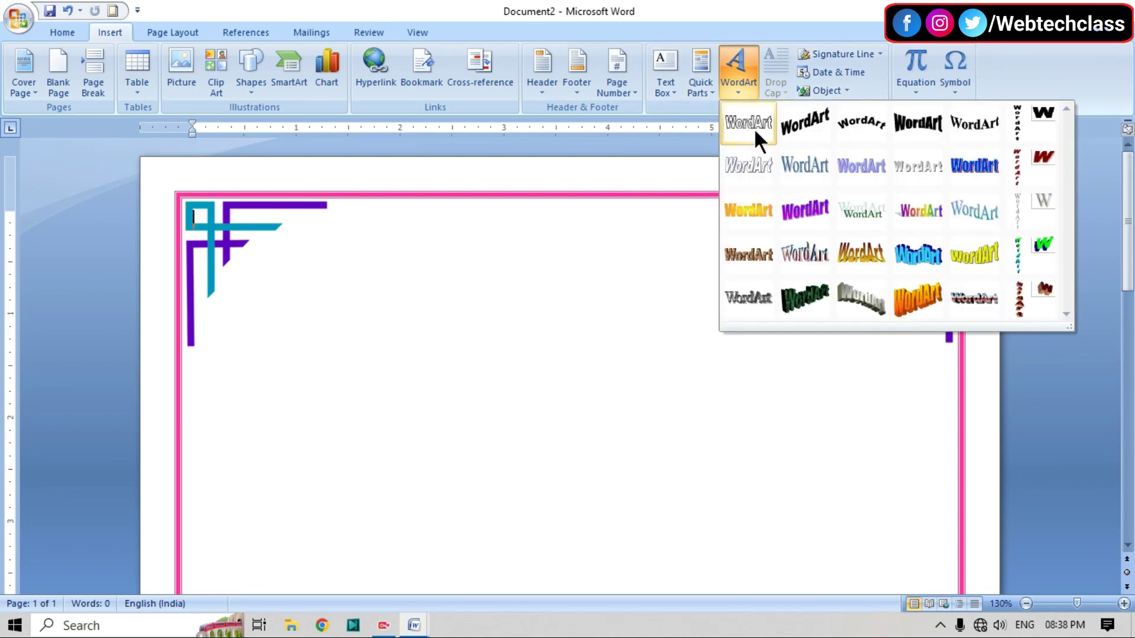
{"action": "left_click", "coordinate": [754, 119]}
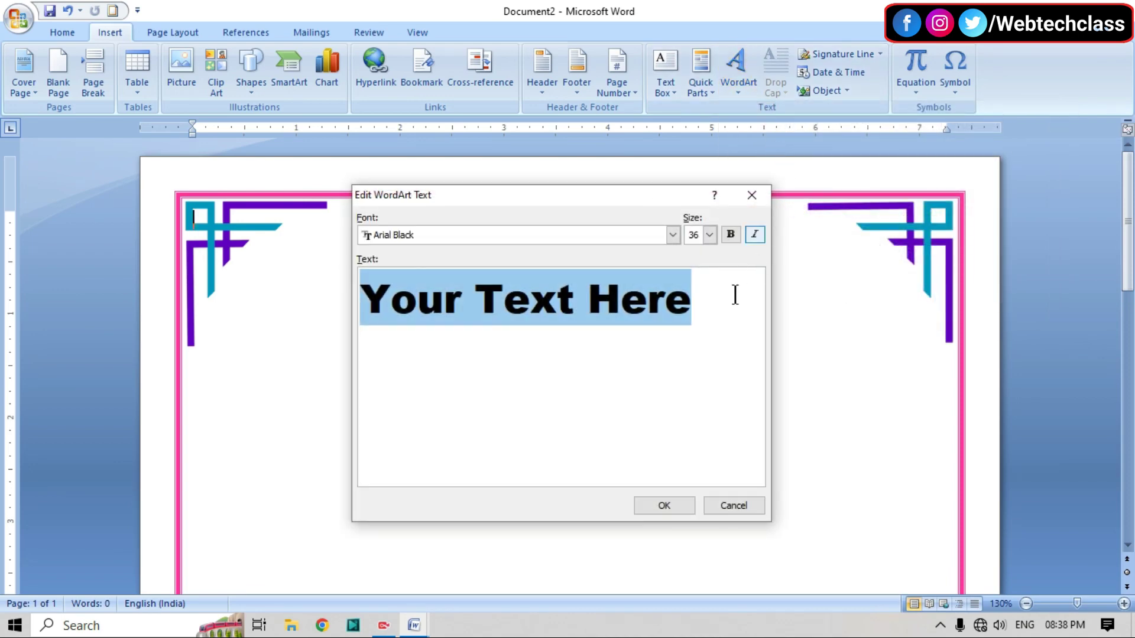
{"action": "key", "text": "Delete"}
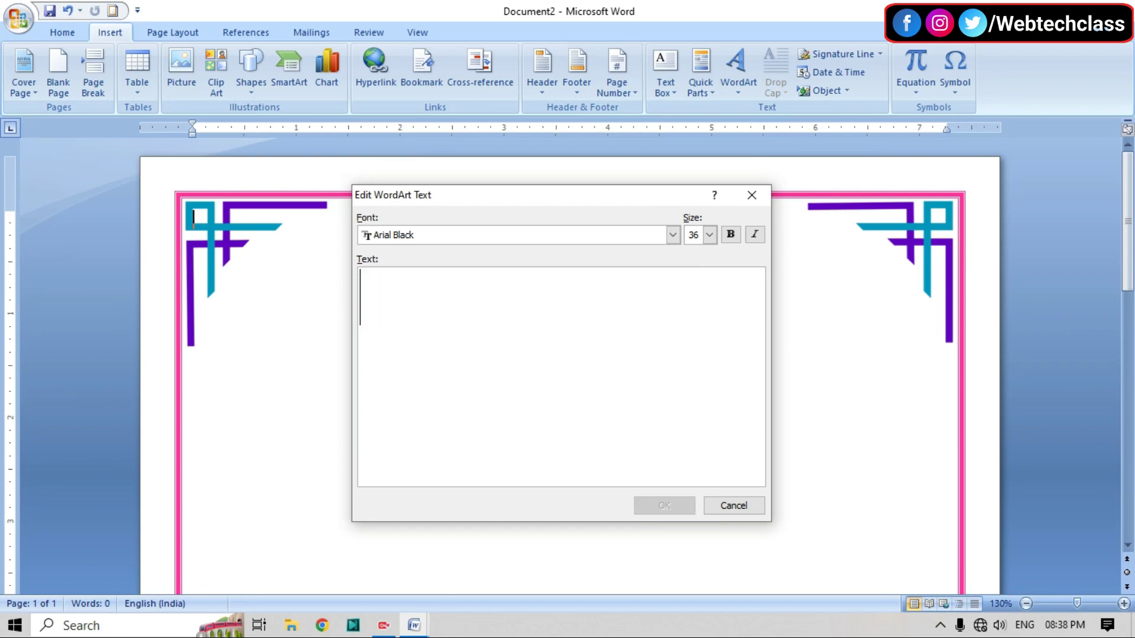
{"action": "type", "text": "SHR"}
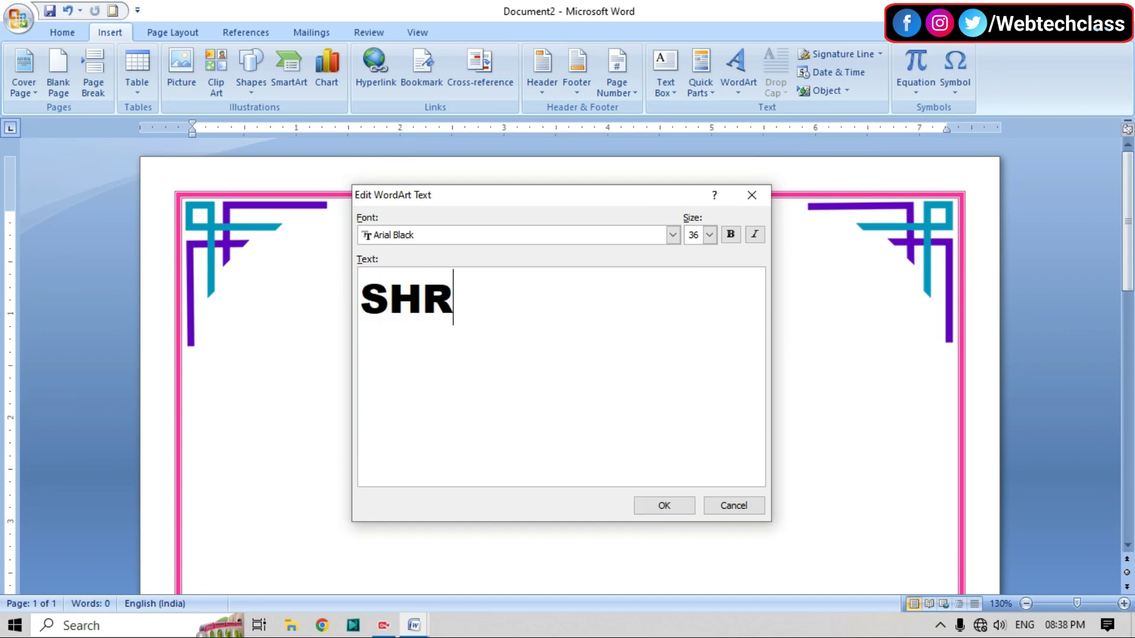
{"action": "type", "text": "I PUBLIC SCHOOL"}
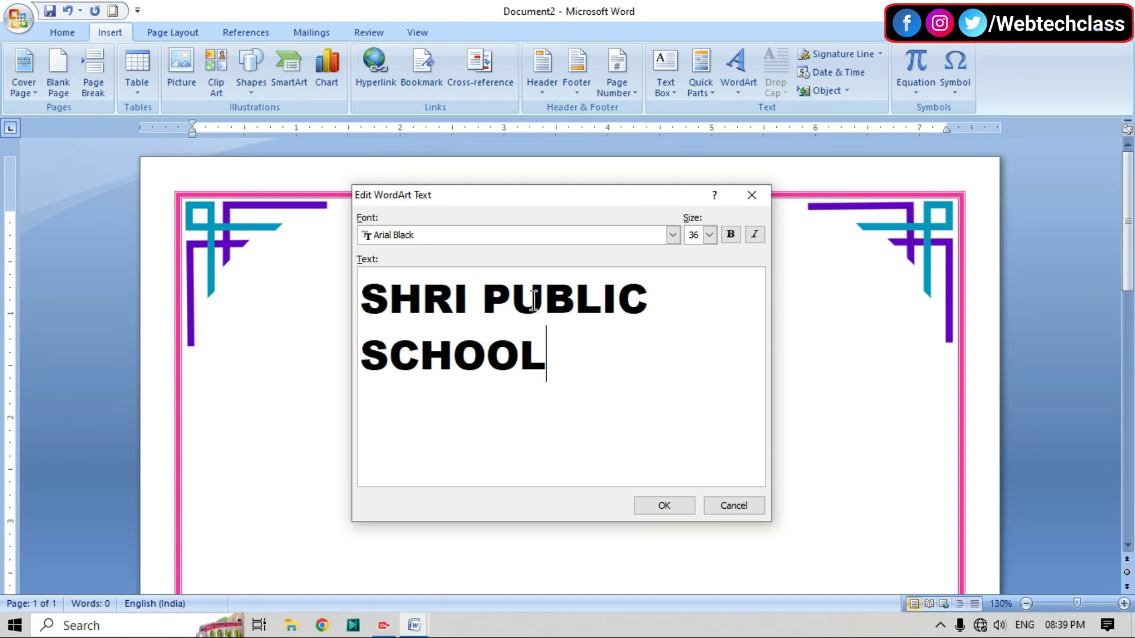
Set the WordArt font to Arial Black, size 18, and place it on the page
{"action": "left_click", "coordinate": [672, 234]}
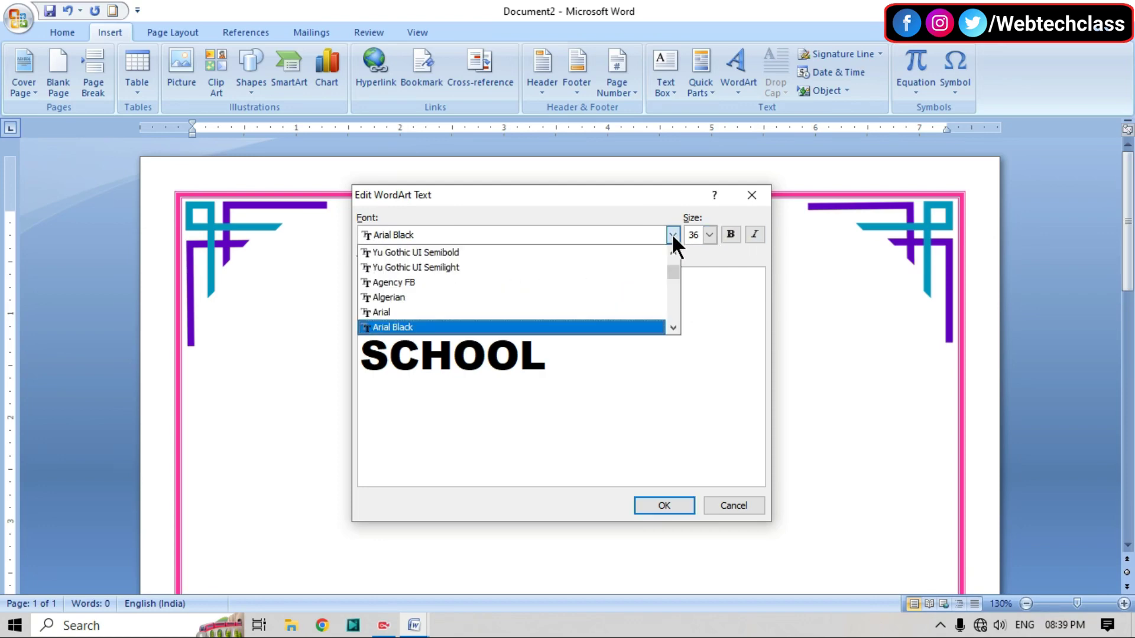
{"action": "scroll", "coordinate": [498, 287], "scroll_direction": "down", "scroll_amount": 1}
{"action": "scroll", "coordinate": [498, 287], "scroll_direction": "up", "scroll_amount": 1}
{"action": "scroll", "coordinate": [672, 274], "scroll_direction": "up", "scroll_amount": 2}
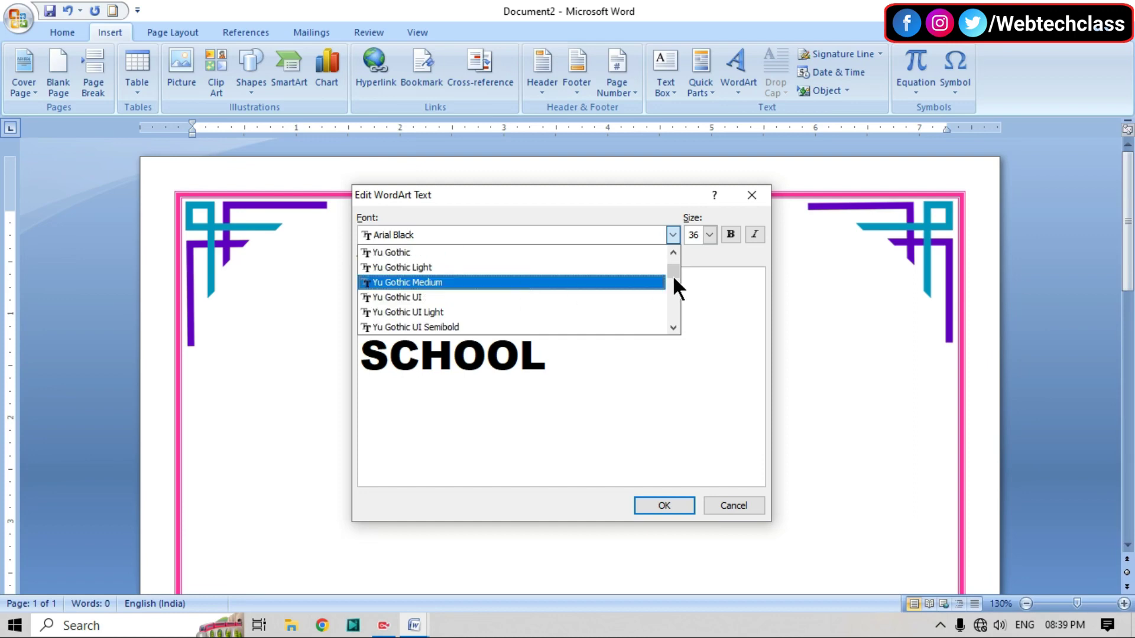
{"action": "left_click", "coordinate": [426, 234]}
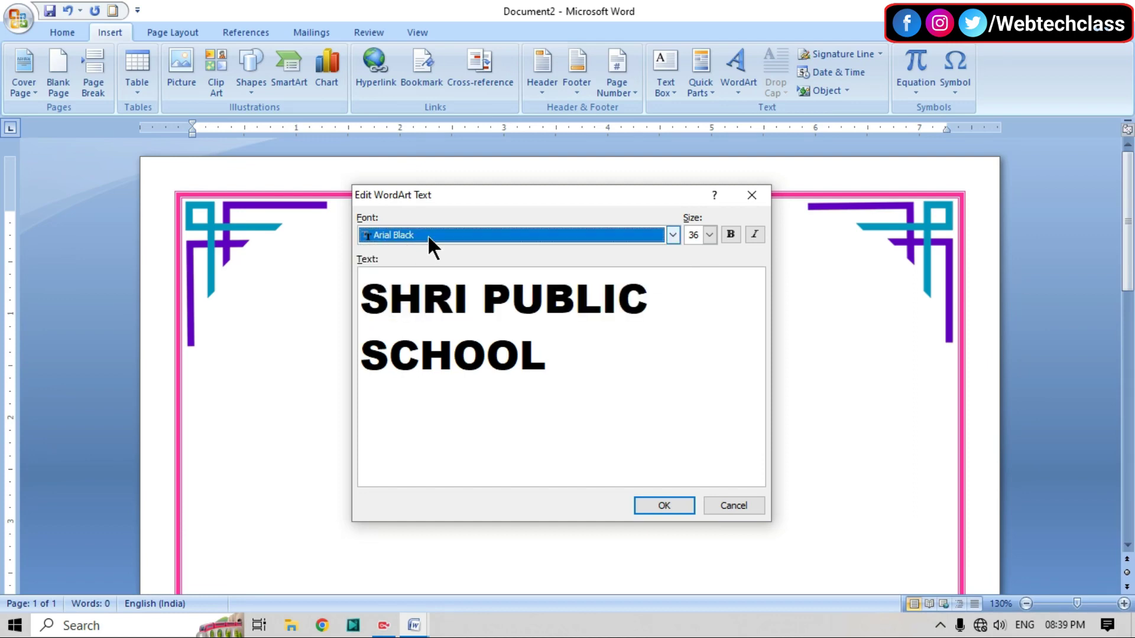
{"action": "left_click", "coordinate": [709, 234]}
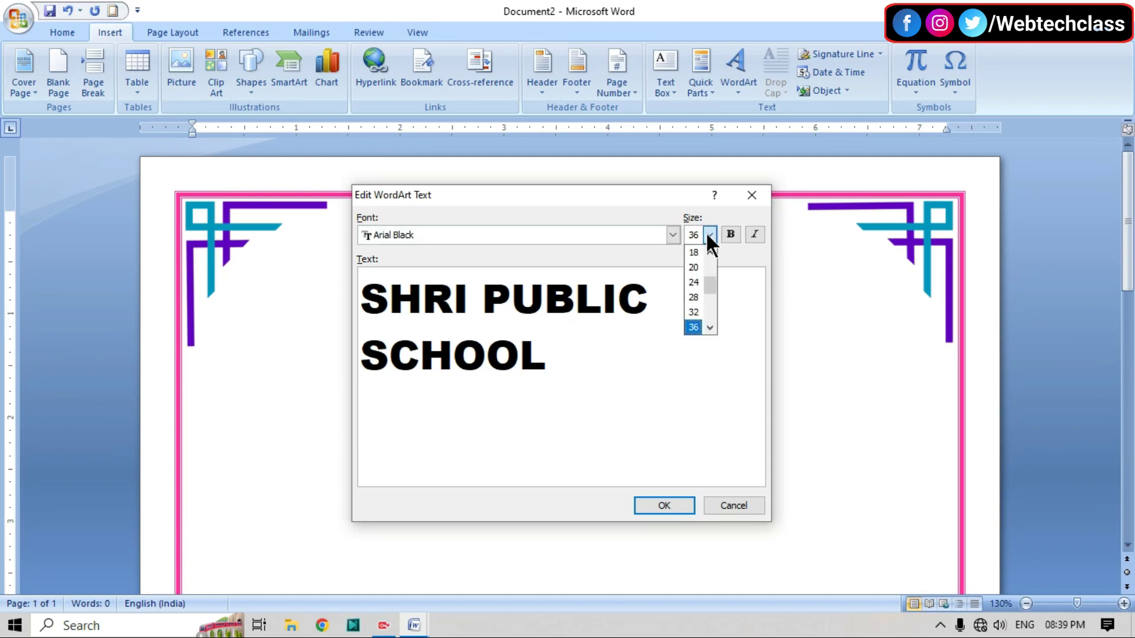
{"action": "left_click", "coordinate": [693, 253]}
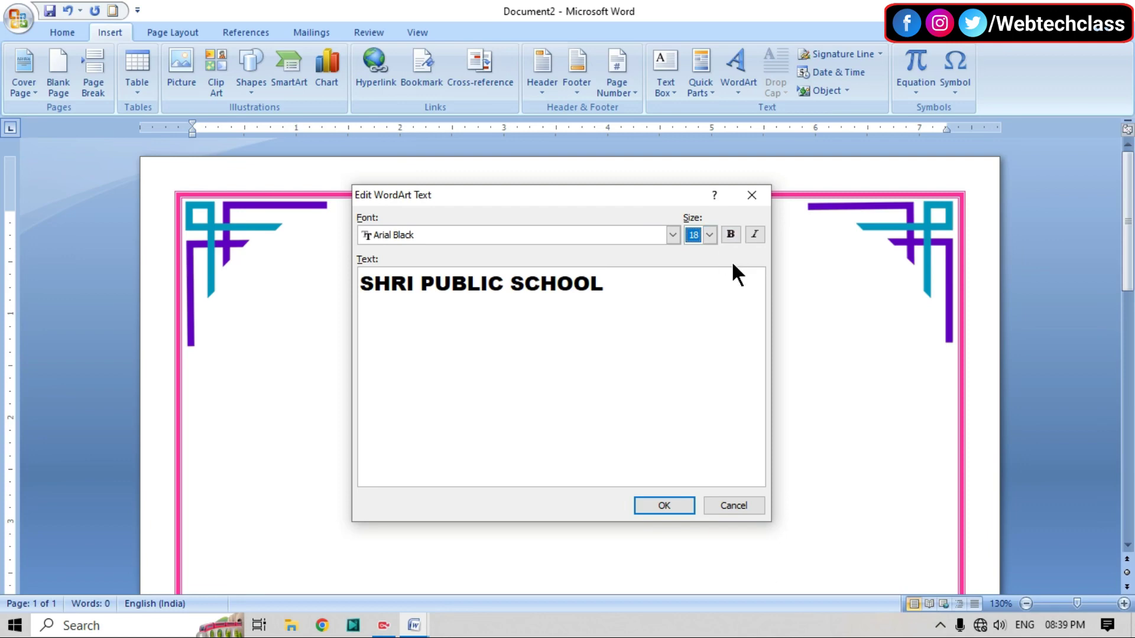
{"action": "left_click", "coordinate": [662, 506]}
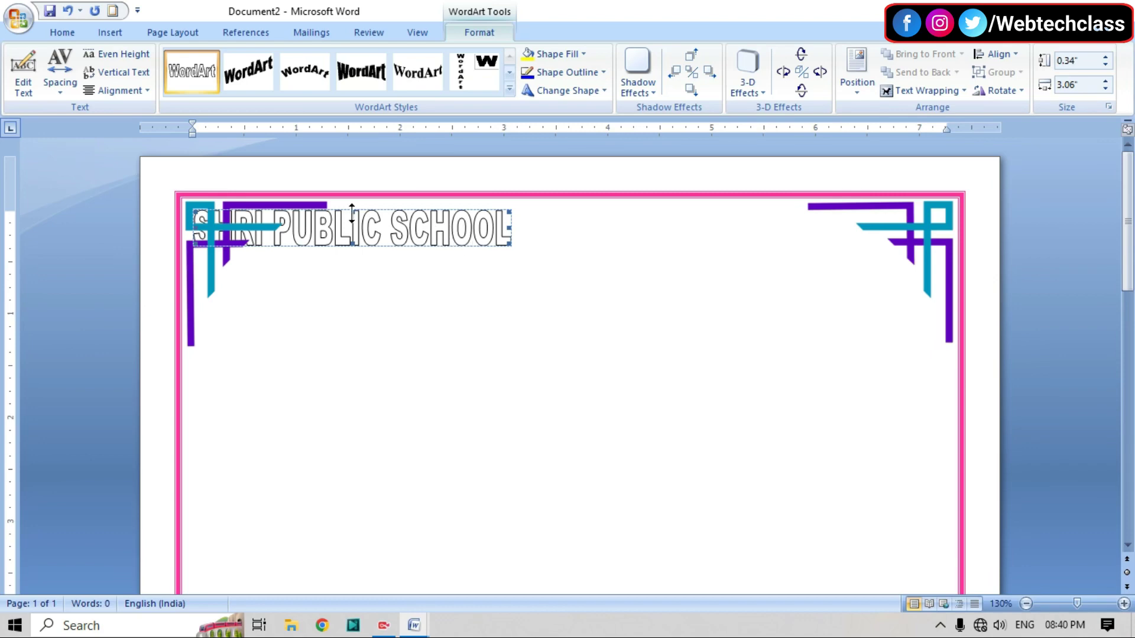
Float the SHRI PUBLIC SCHOOL WordArt in front of text and move it down the page
{"action": "left_click", "coordinate": [552, 298]}
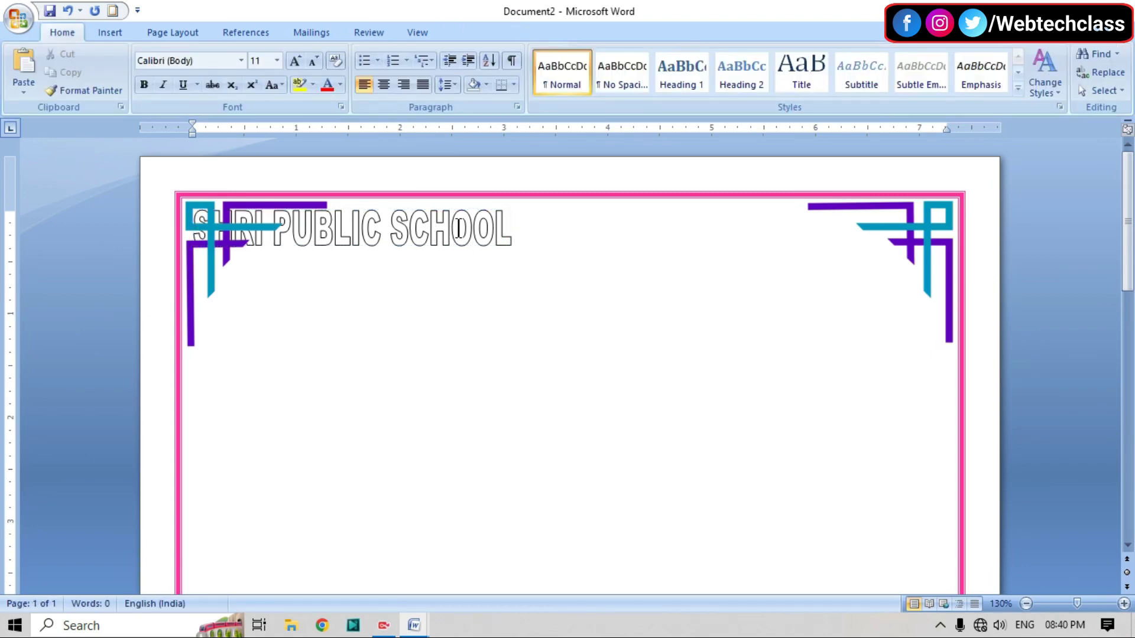
{"action": "left_click", "coordinate": [464, 231]}
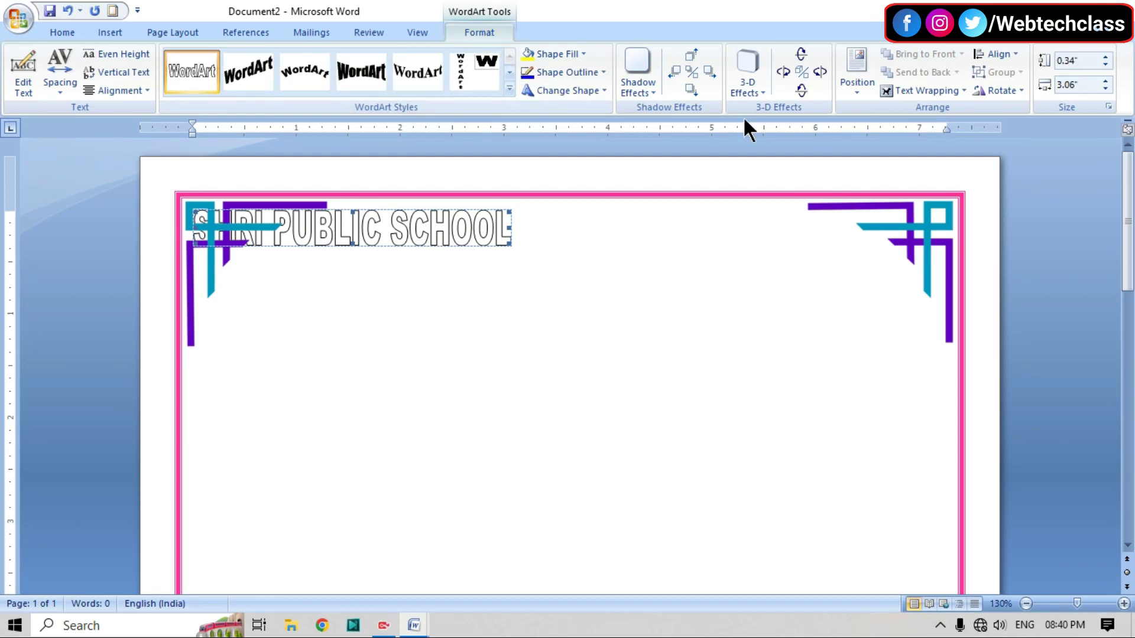
{"action": "left_click", "coordinate": [922, 90]}
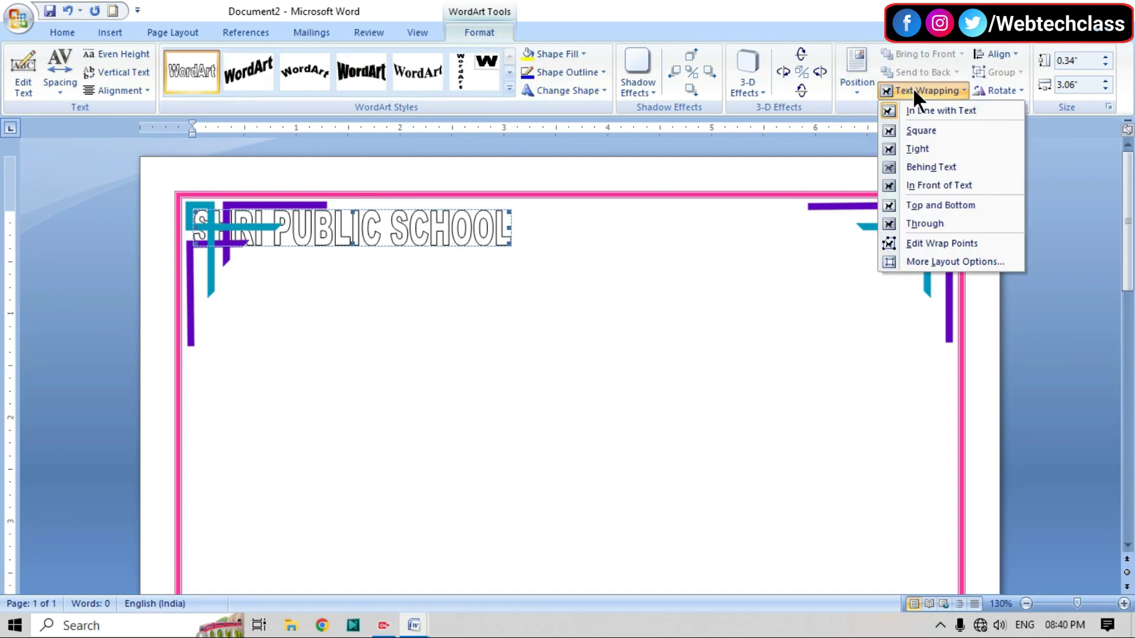
{"action": "left_click", "coordinate": [933, 187]}
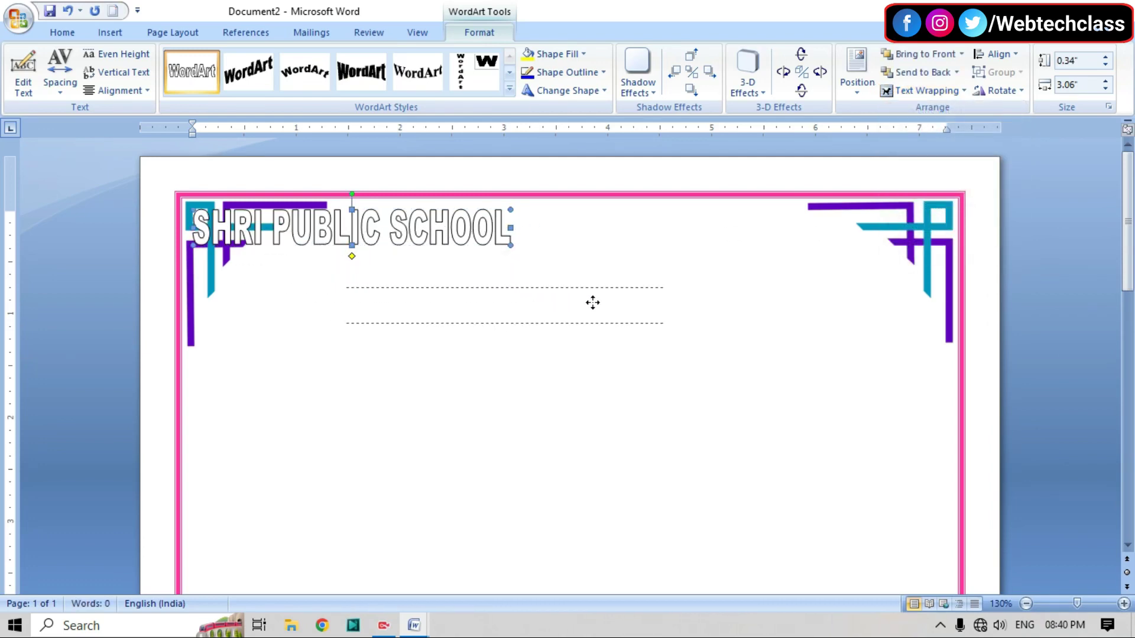
{"action": "left_click_drag", "start_coordinate": [448, 235], "coordinate": [605, 313]}
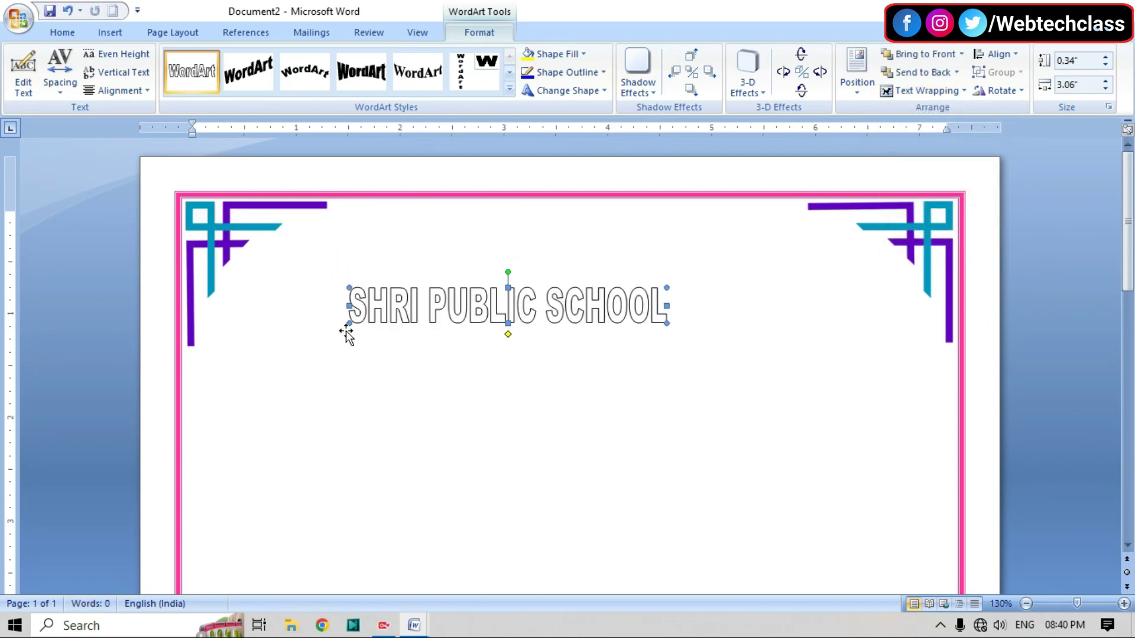
Resize the title to about 0.7 × 5.56 inches and centre it horizontally
{"action": "left_click_drag", "start_coordinate": [349, 323], "coordinate": [276, 359]}
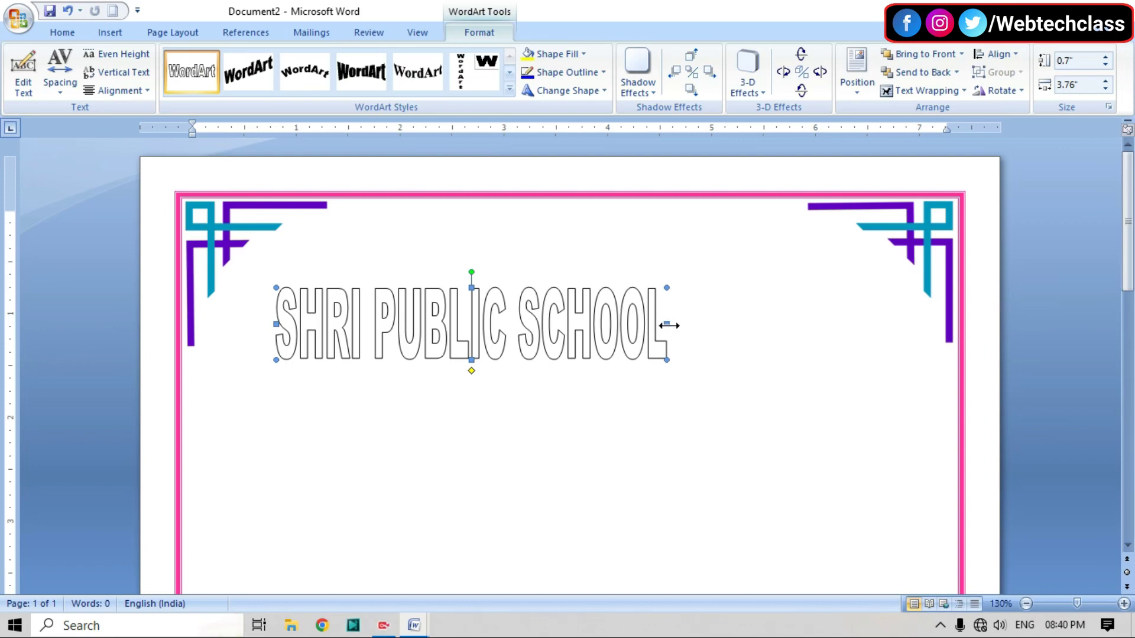
{"action": "left_click_drag", "start_coordinate": [668, 324], "coordinate": [853, 324]}
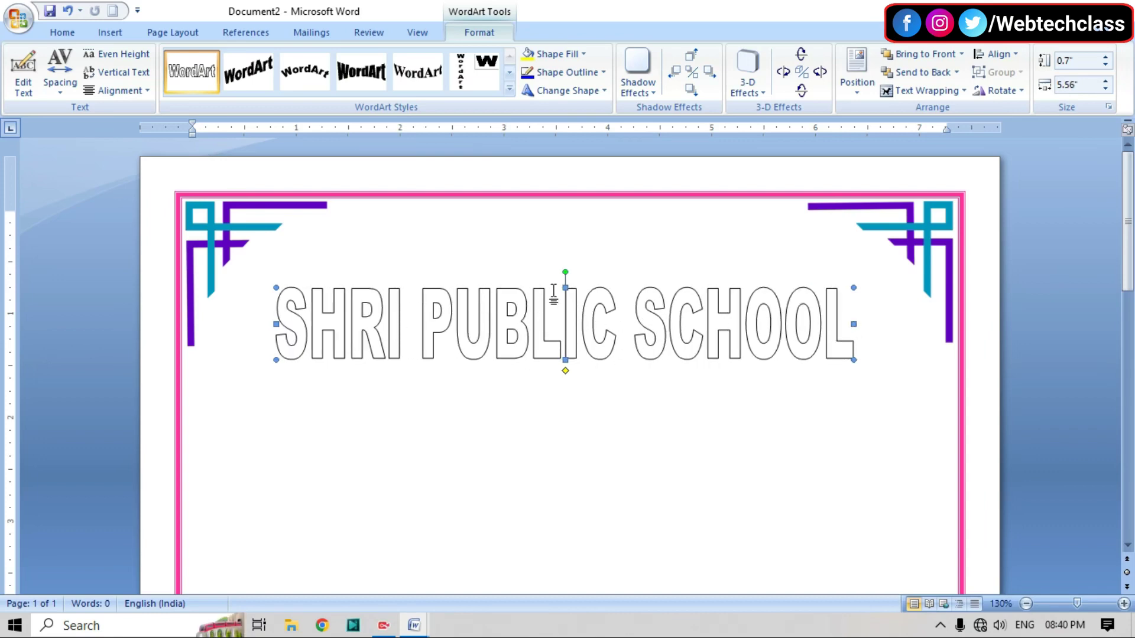
{"action": "left_click", "coordinate": [1002, 54]}
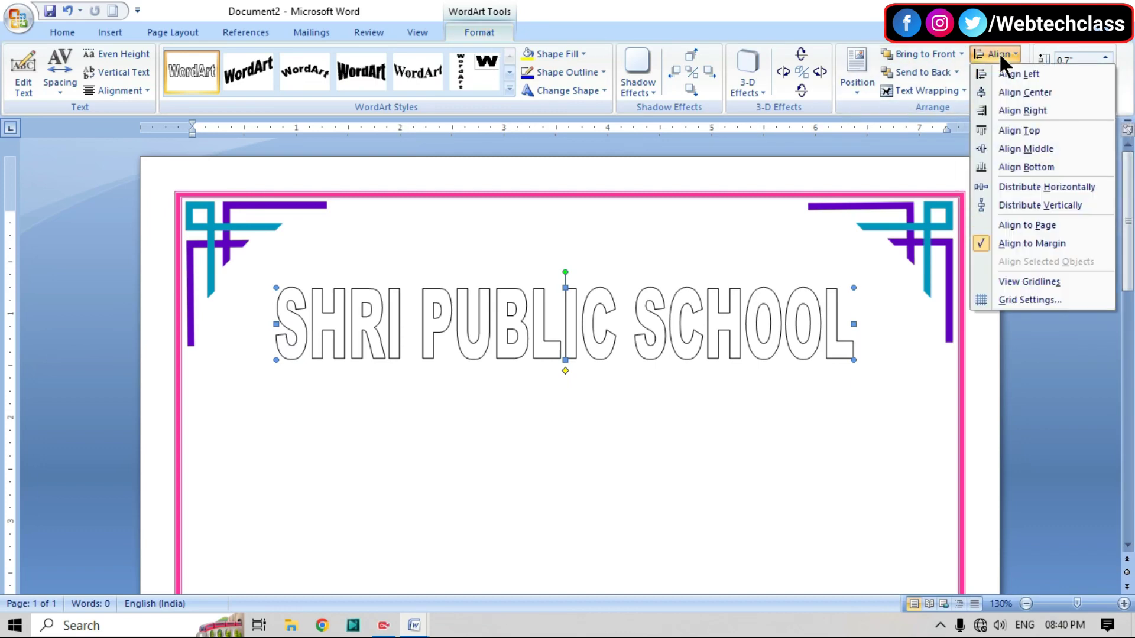
{"action": "left_click", "coordinate": [1027, 95]}
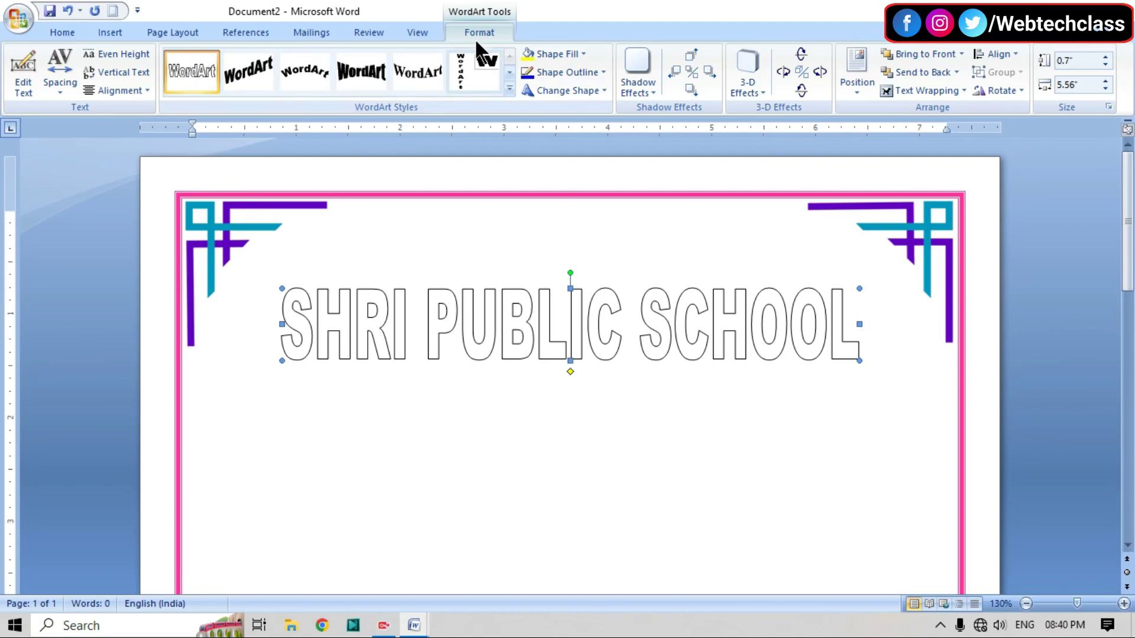
Fill the title with a two-colour red and yellow gradient, red-yellow-red variant
{"action": "left_click", "coordinate": [574, 52]}
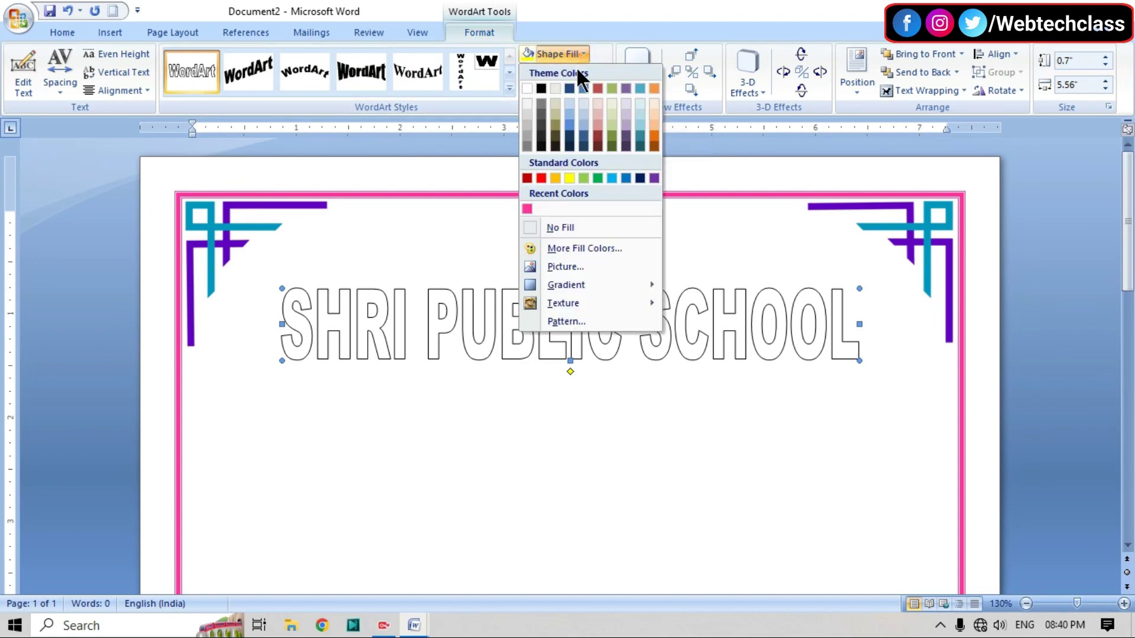
{"action": "mouse_move", "coordinate": [566, 285]}
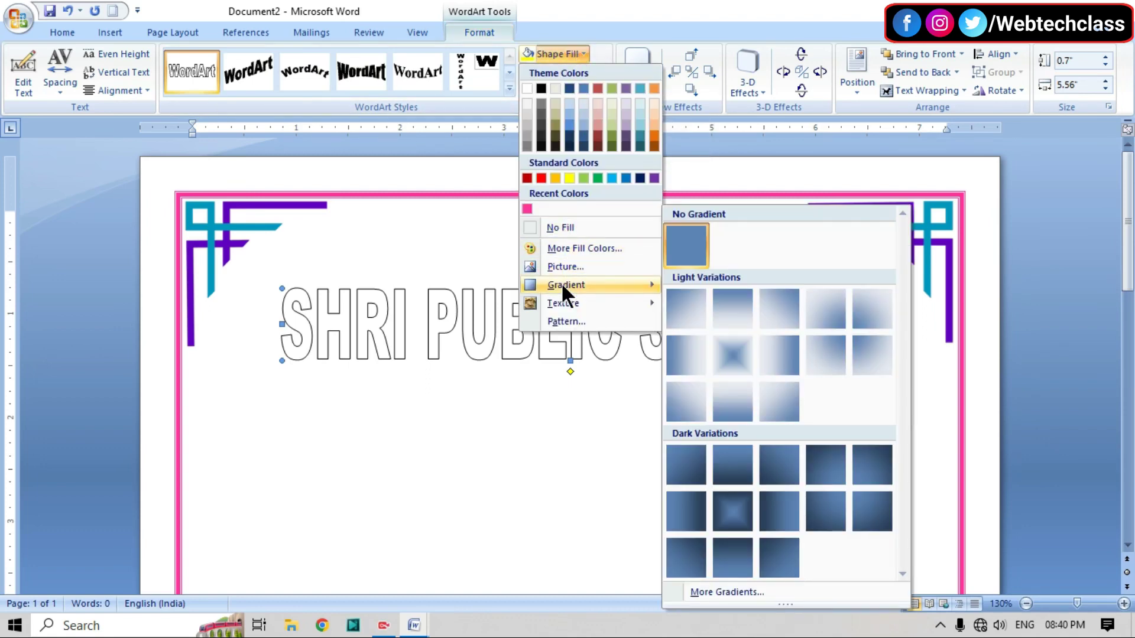
{"action": "left_click", "coordinate": [725, 591]}
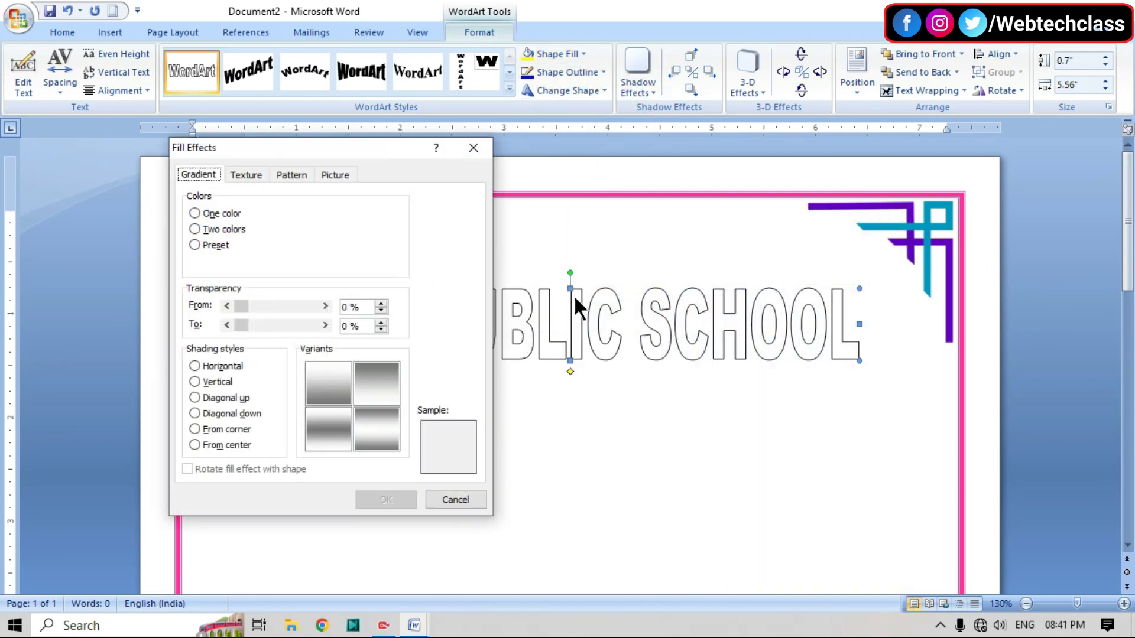
{"action": "left_click_drag", "start_coordinate": [364, 155], "coordinate": [517, 141]}
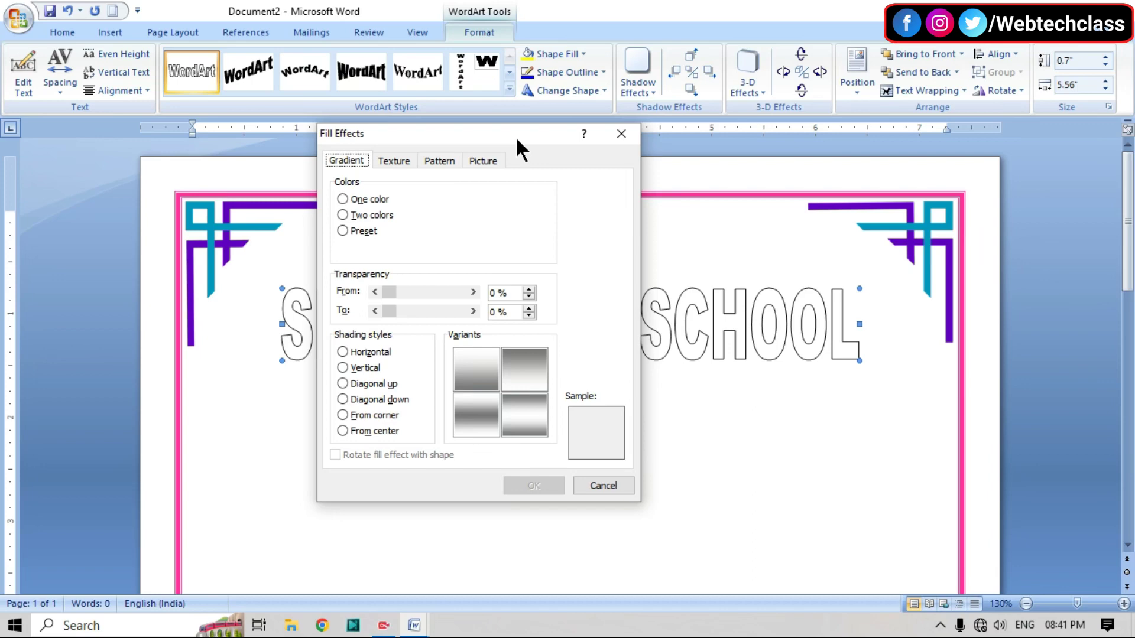
{"action": "left_click", "coordinate": [342, 215]}
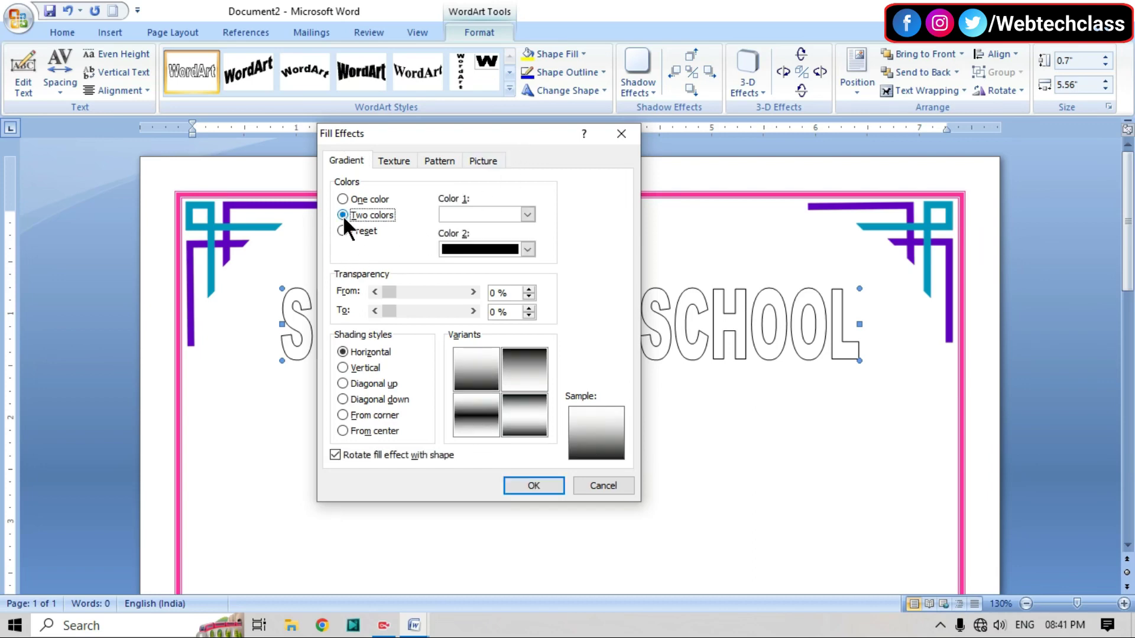
{"action": "left_click", "coordinate": [528, 214]}
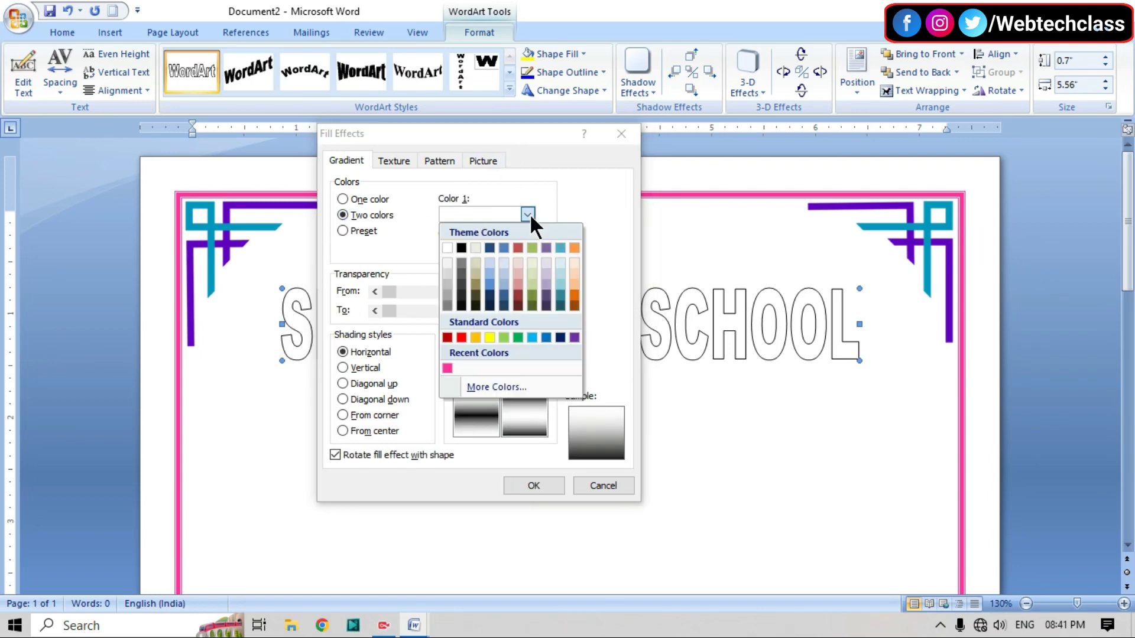
{"action": "left_click", "coordinate": [461, 337]}
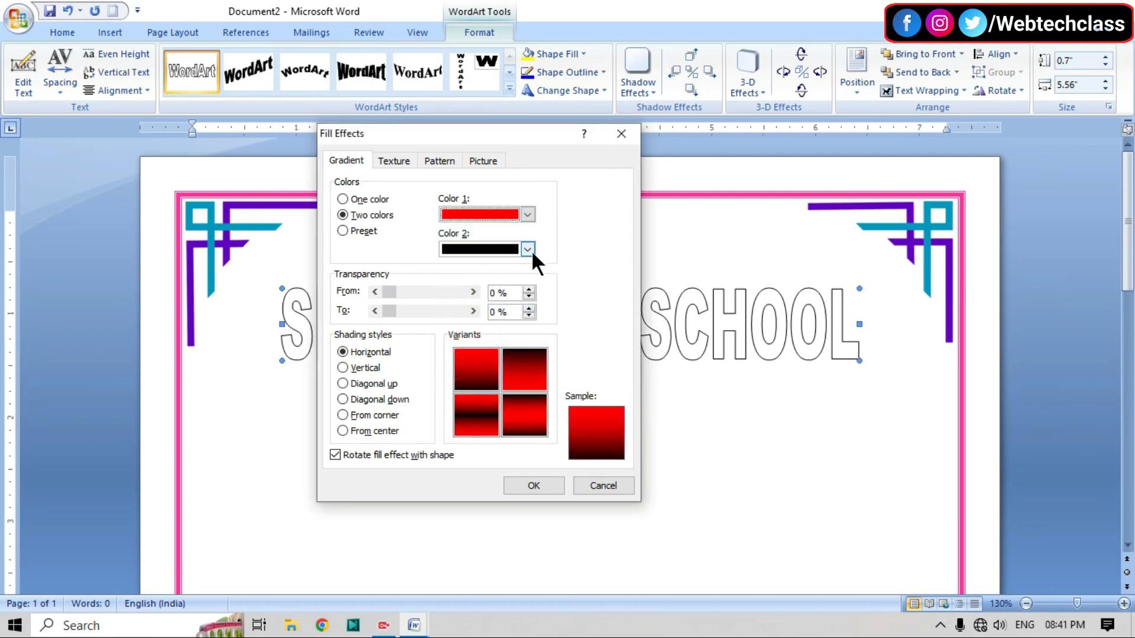
{"action": "left_click", "coordinate": [528, 249]}
{"action": "left_click", "coordinate": [490, 372]}
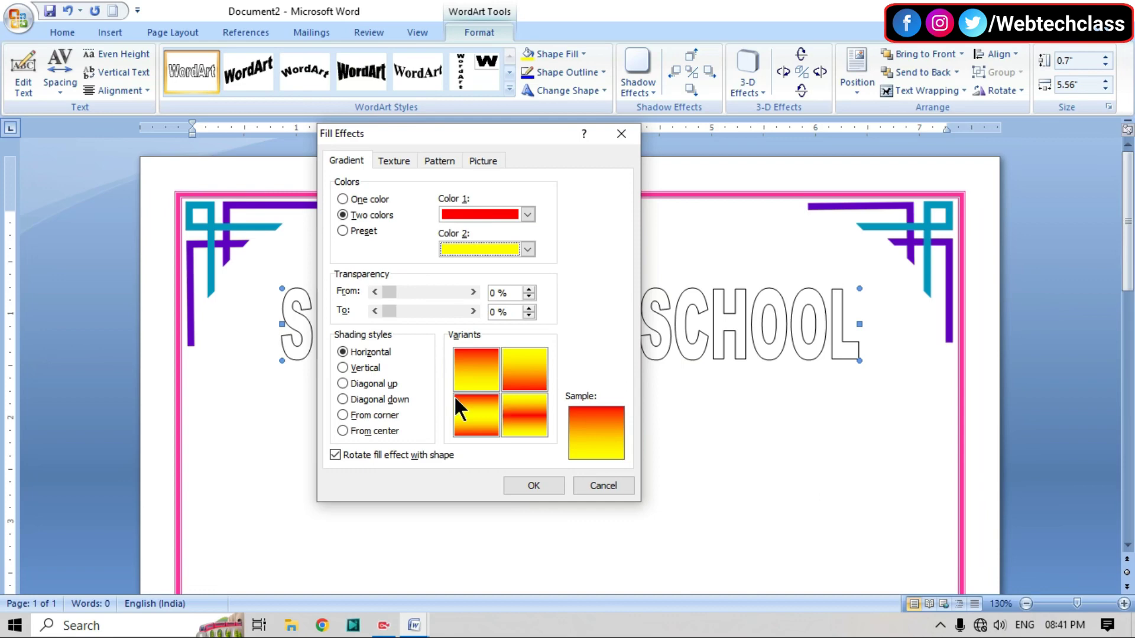
{"action": "left_click", "coordinate": [476, 416]}
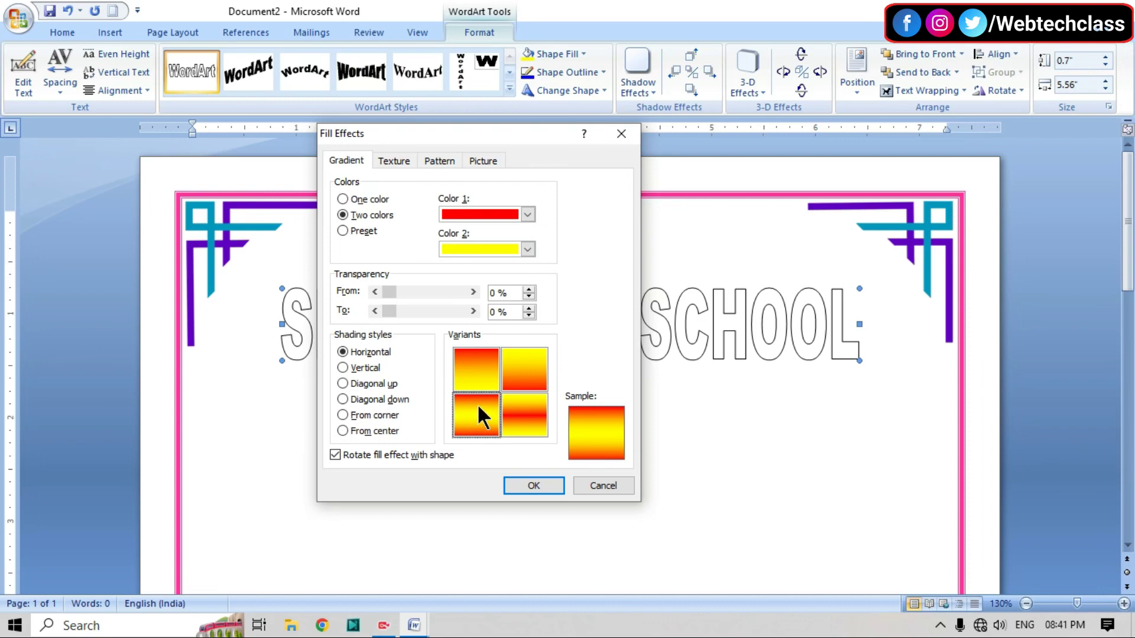
{"action": "left_click", "coordinate": [532, 485]}
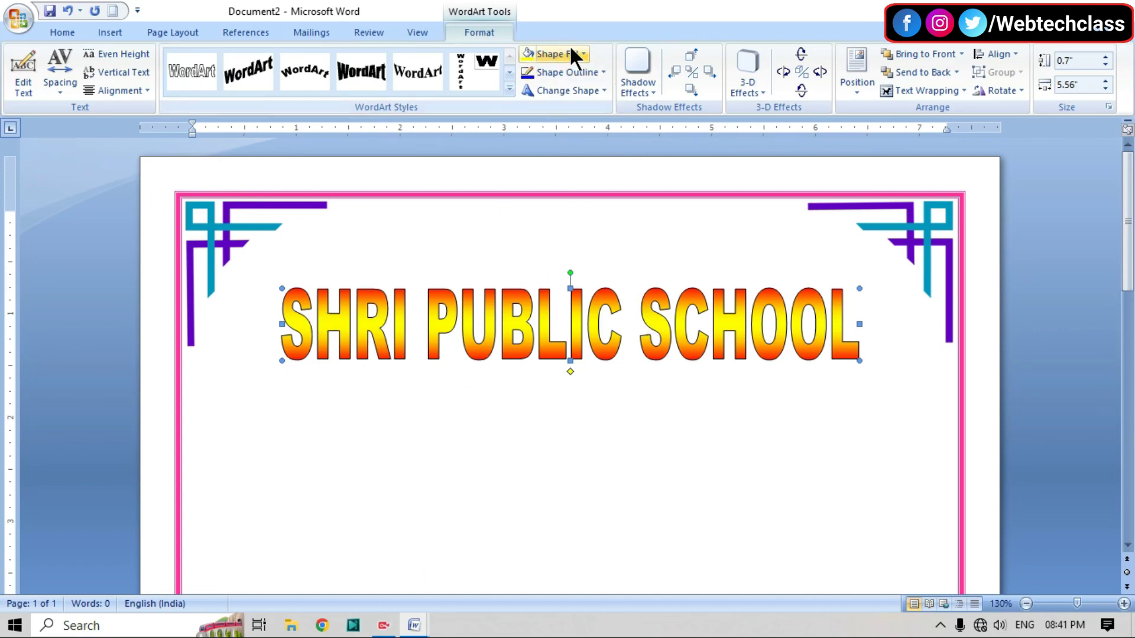
Outline the WordArt lettering in red and add the first drop shadow style
{"action": "left_click", "coordinate": [602, 72]}
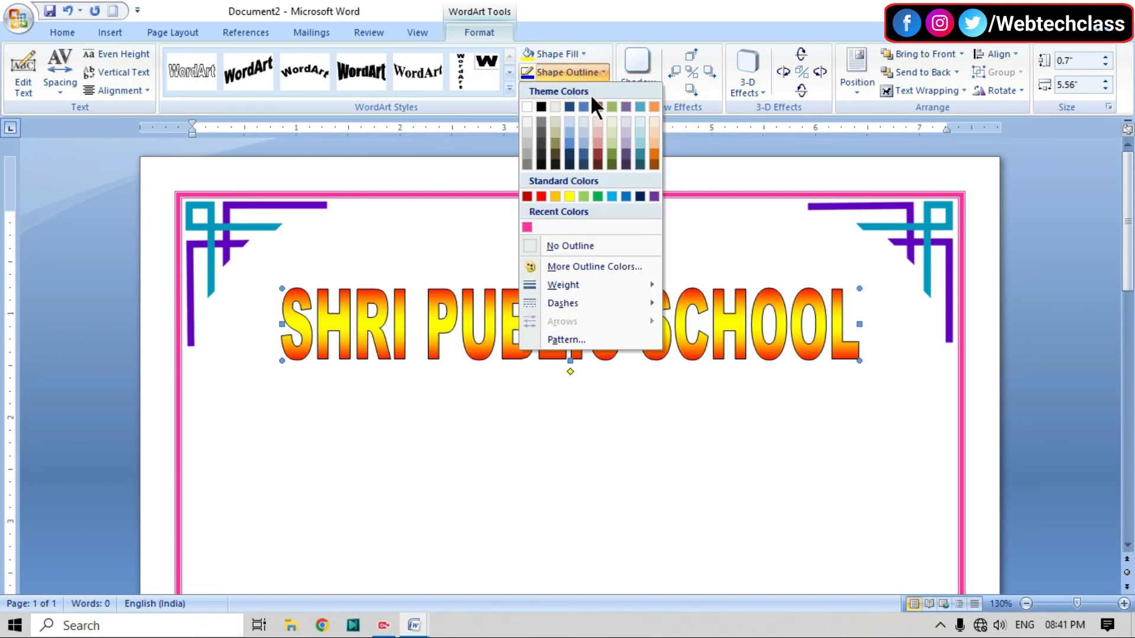
{"action": "left_click", "coordinate": [541, 196]}
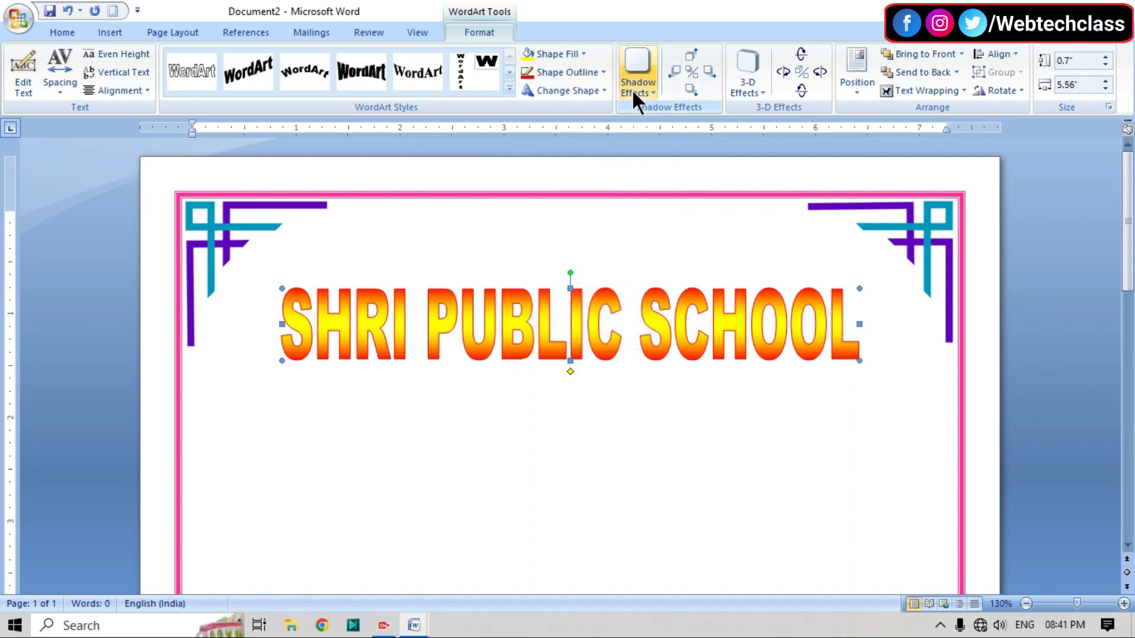
{"action": "left_click", "coordinate": [632, 89]}
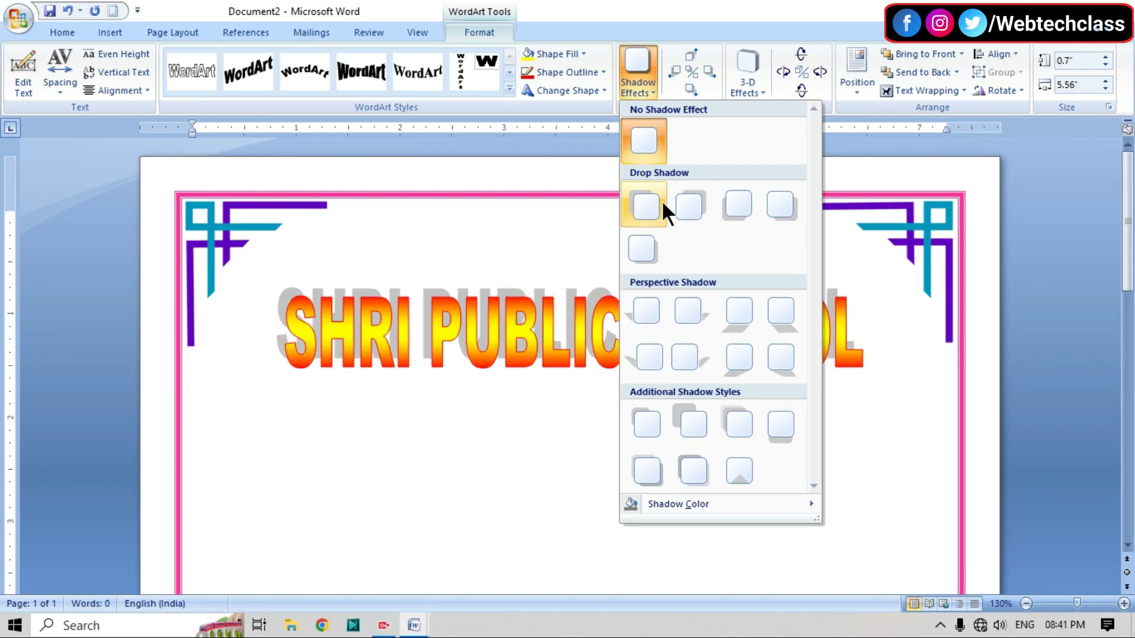
{"action": "left_click", "coordinate": [644, 240]}
{"action": "left_click", "coordinate": [494, 428]}
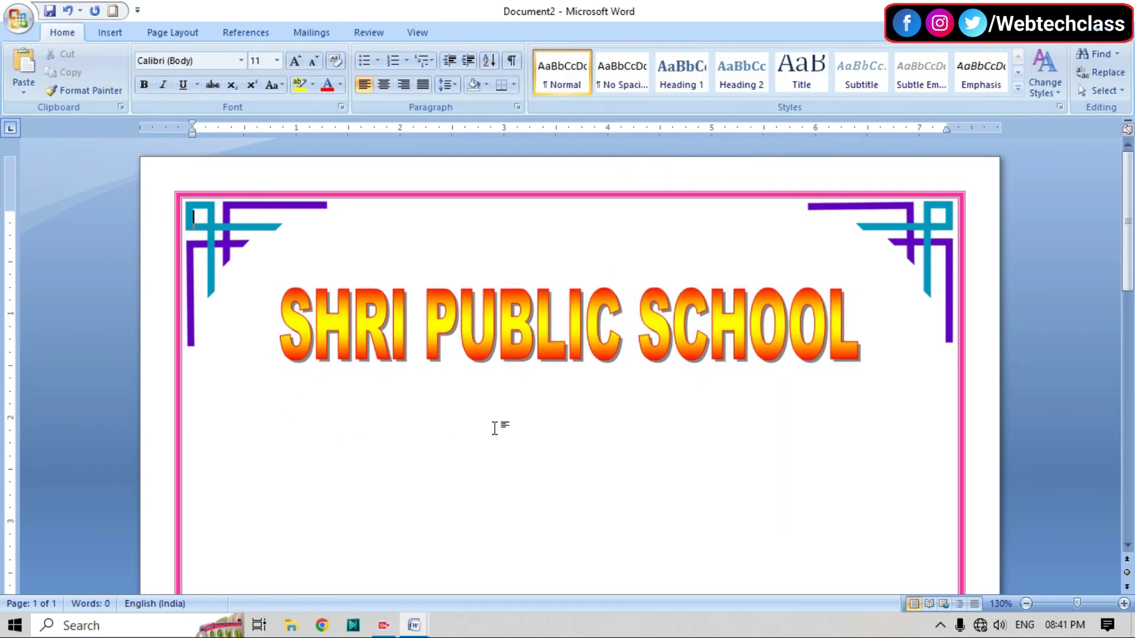
{"action": "scroll", "coordinate": [769, 278], "scroll_direction": "down", "scroll_amount": 3}
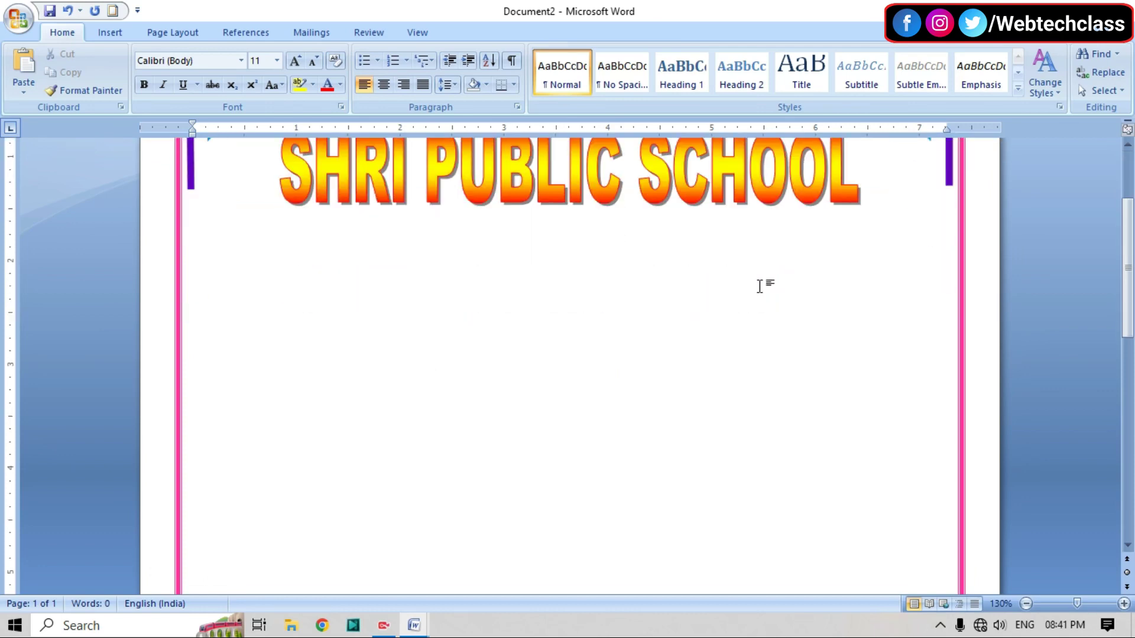
{"action": "scroll", "coordinate": [709, 298], "scroll_direction": "up", "scroll_amount": 2}
{"action": "scroll", "coordinate": [582, 325], "scroll_direction": "up", "scroll_amount": 1}
{"action": "scroll", "coordinate": [573, 350], "scroll_direction": "down", "scroll_amount": 2}
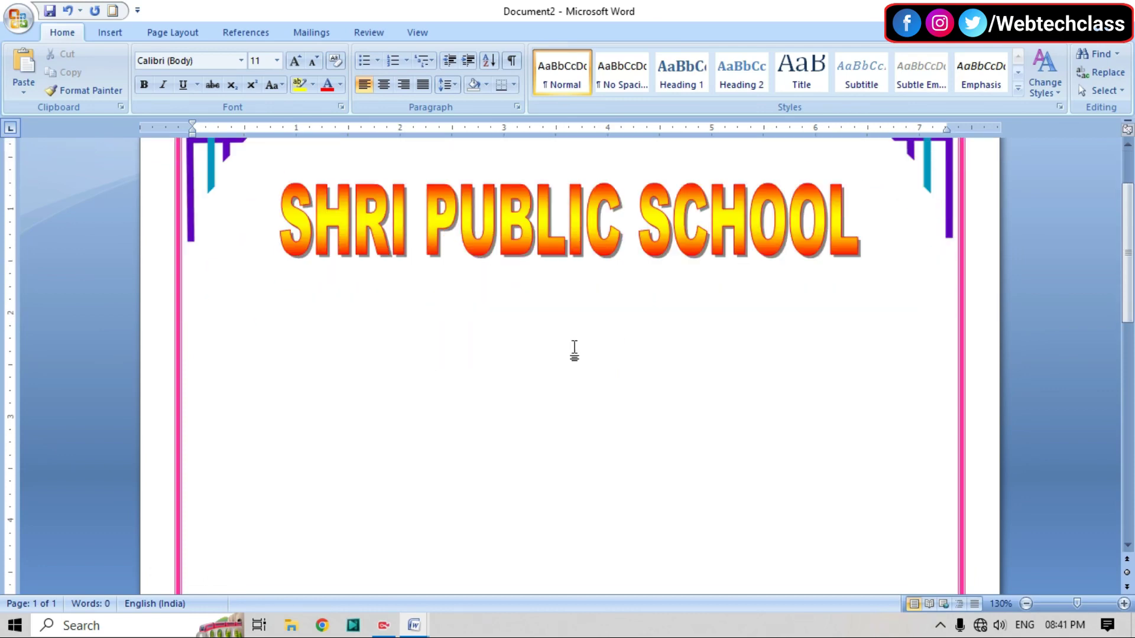
{"action": "scroll", "coordinate": [568, 343], "scroll_direction": "down", "scroll_amount": 2}
Browse the D: drive into the PNG Logo folder and select the PNG (46) logo image
{"action": "left_click", "coordinate": [100, 37]}
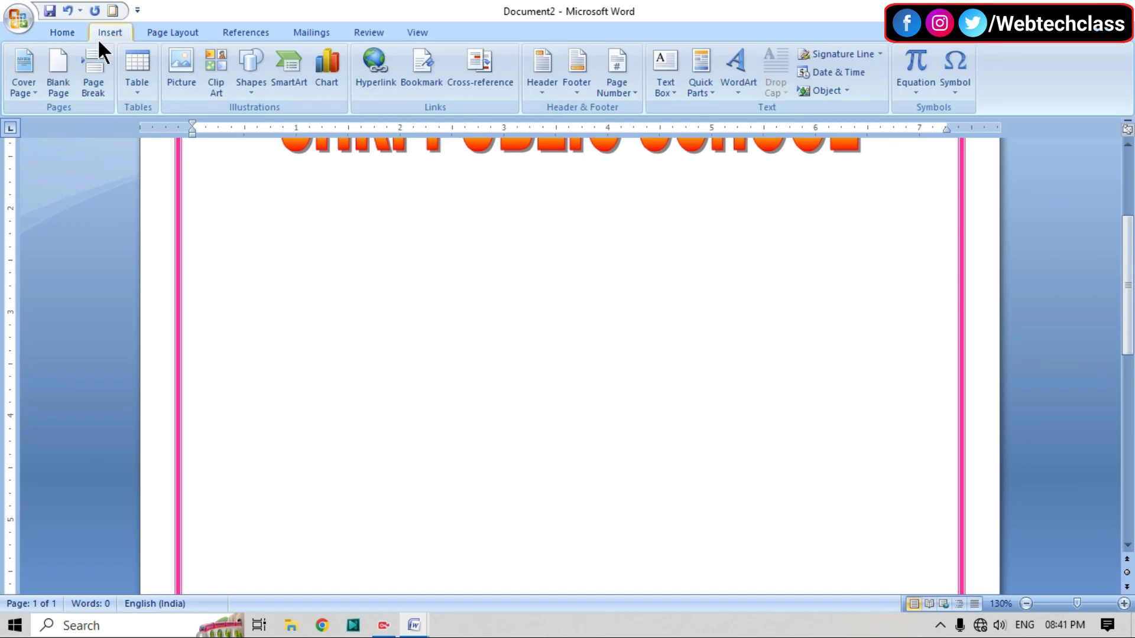
{"action": "left_click", "coordinate": [189, 80]}
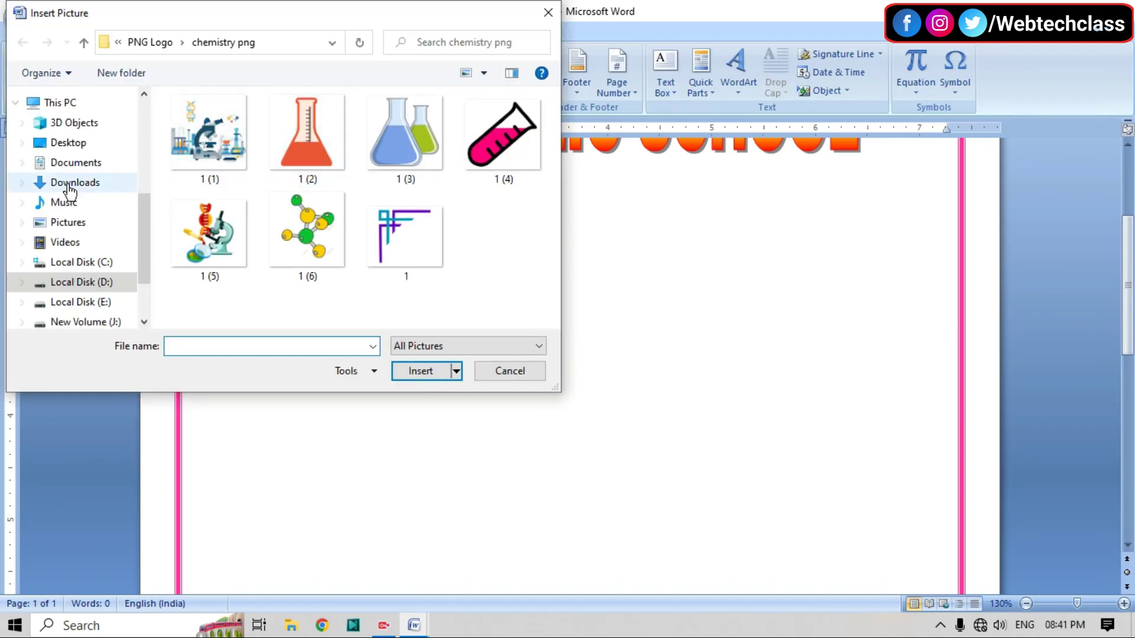
{"action": "left_click", "coordinate": [102, 284]}
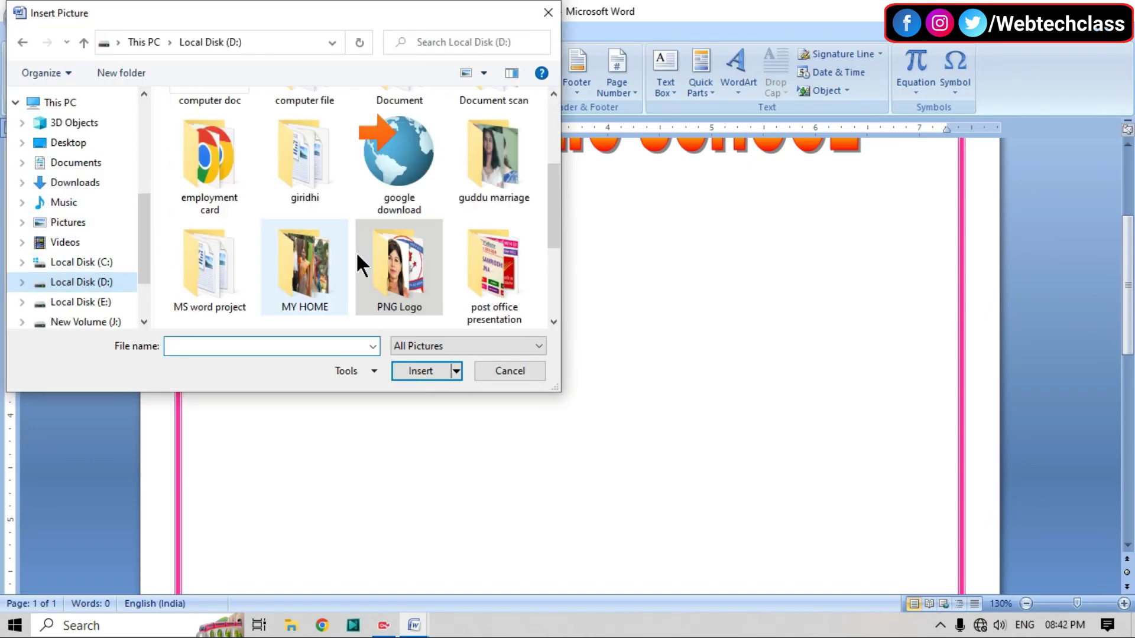
{"action": "scroll", "coordinate": [548, 207], "scroll_direction": "down", "scroll_amount": 2}
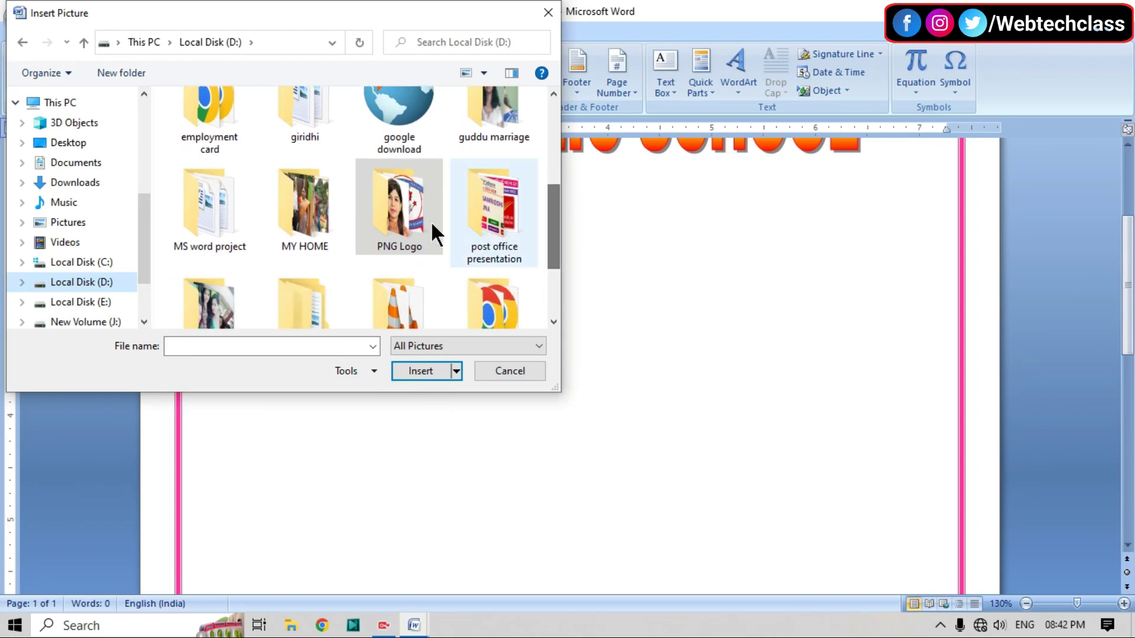
{"action": "double_click", "coordinate": [408, 208]}
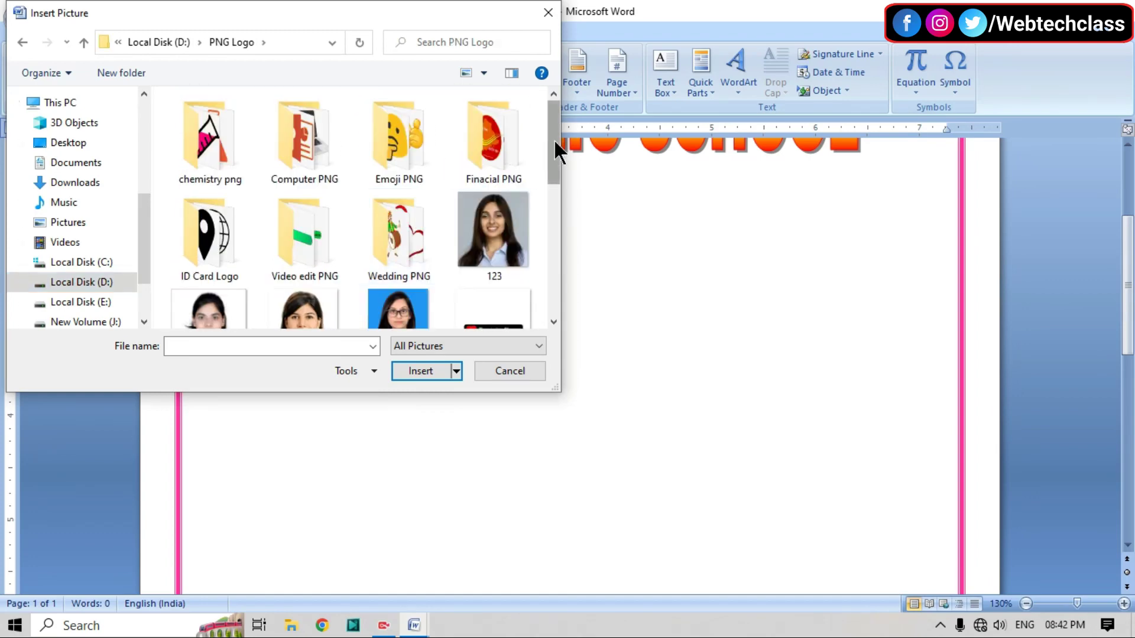
{"action": "left_click_drag", "start_coordinate": [555, 140], "coordinate": [545, 279]}
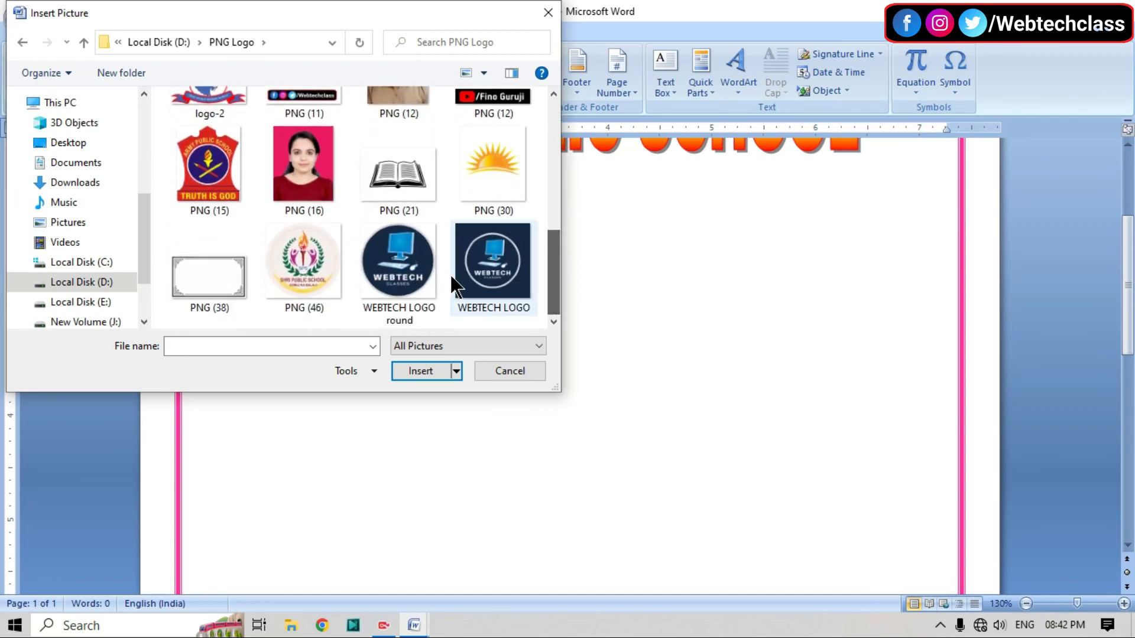
{"action": "left_click", "coordinate": [294, 270]}
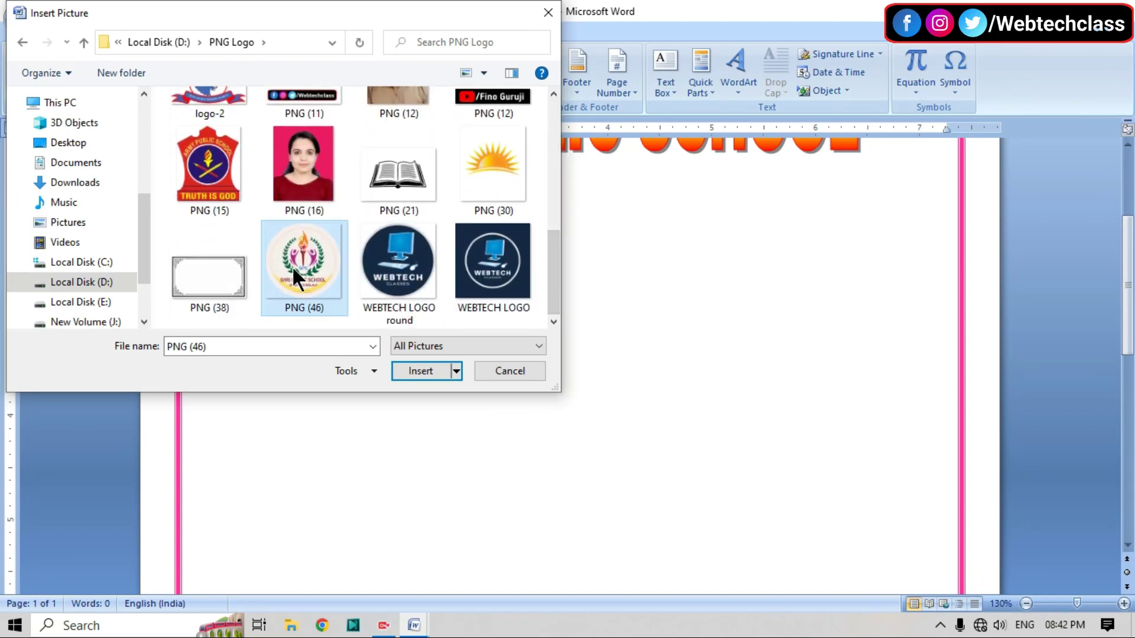
Insert the logo, set it In Front of Text, shrink it to 2.13 inches and move it below the title
{"action": "left_click", "coordinate": [419, 371]}
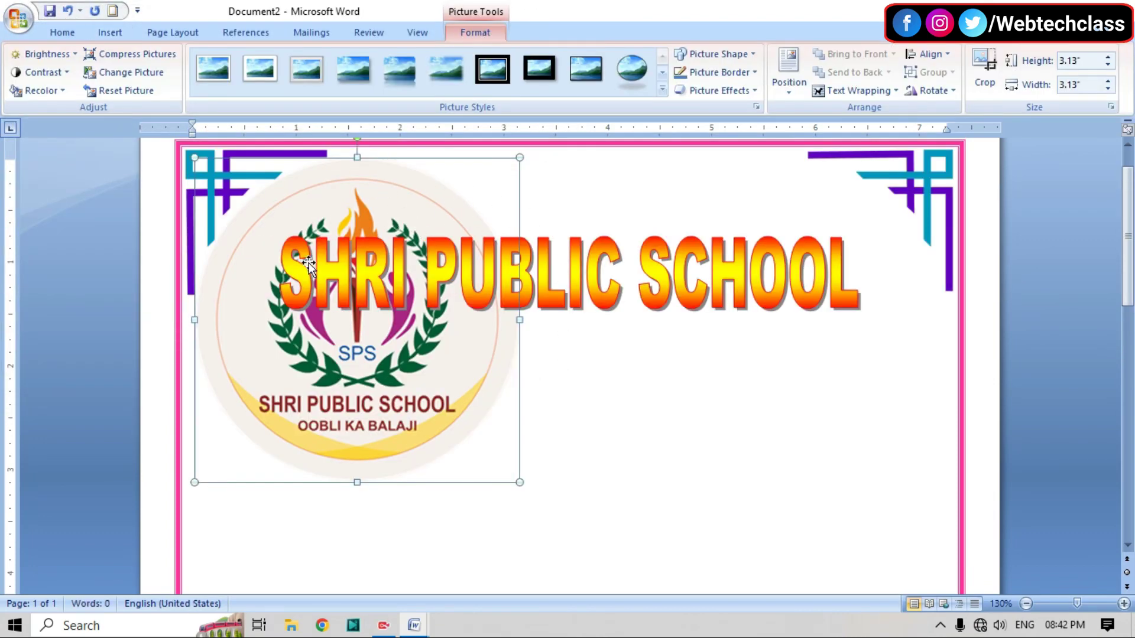
{"action": "left_click", "coordinate": [837, 91]}
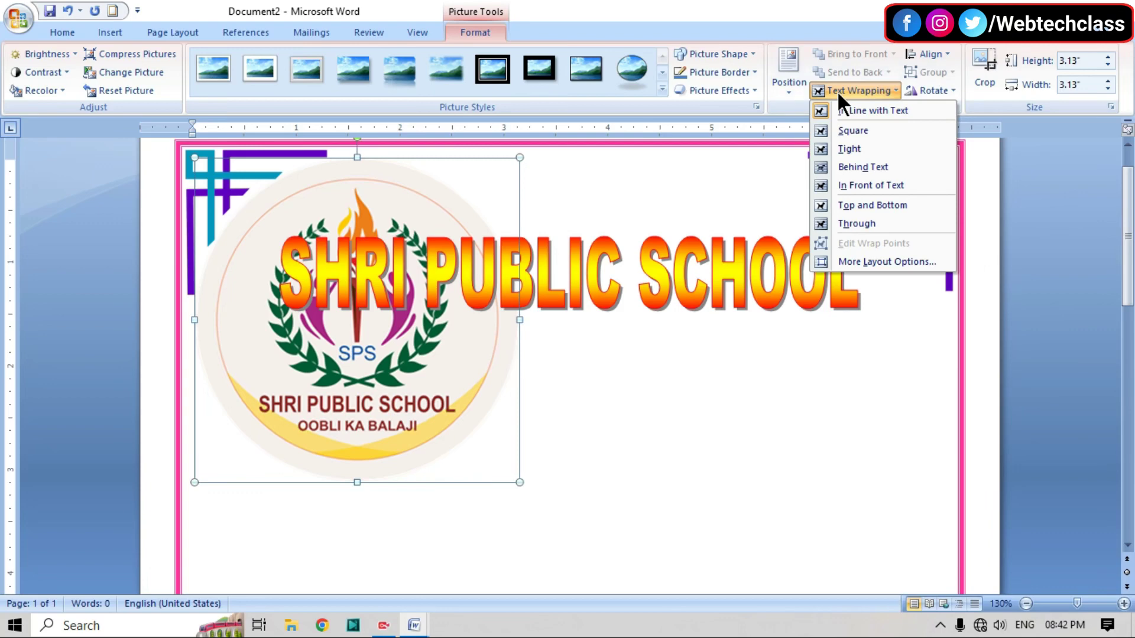
{"action": "left_click", "coordinate": [877, 186]}
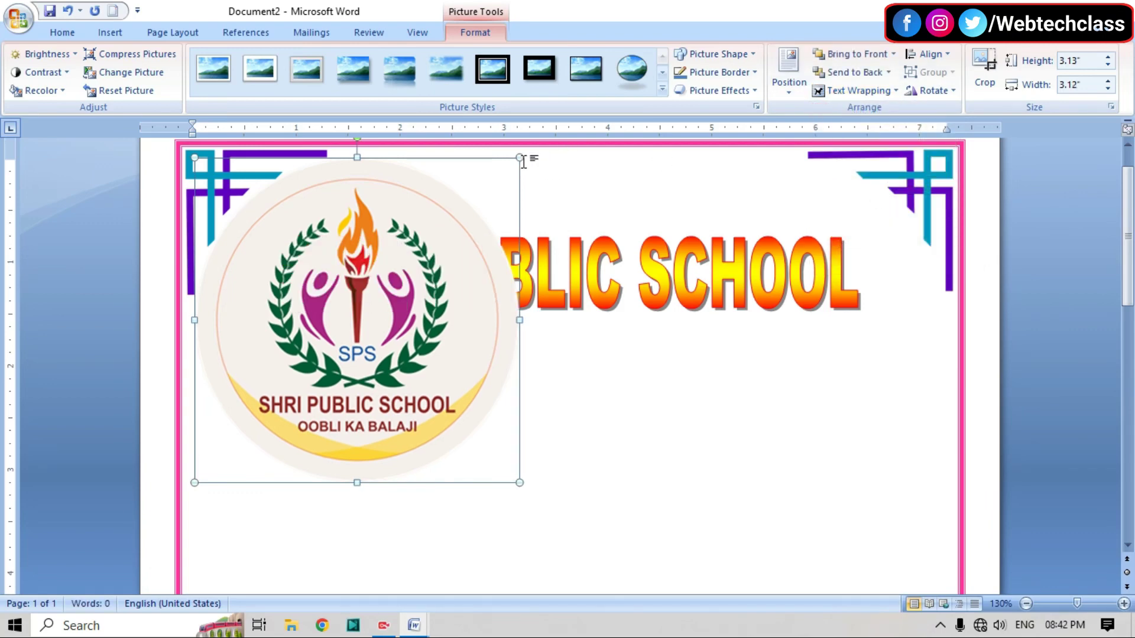
{"action": "left_click_drag", "start_coordinate": [519, 157], "coordinate": [417, 260]}
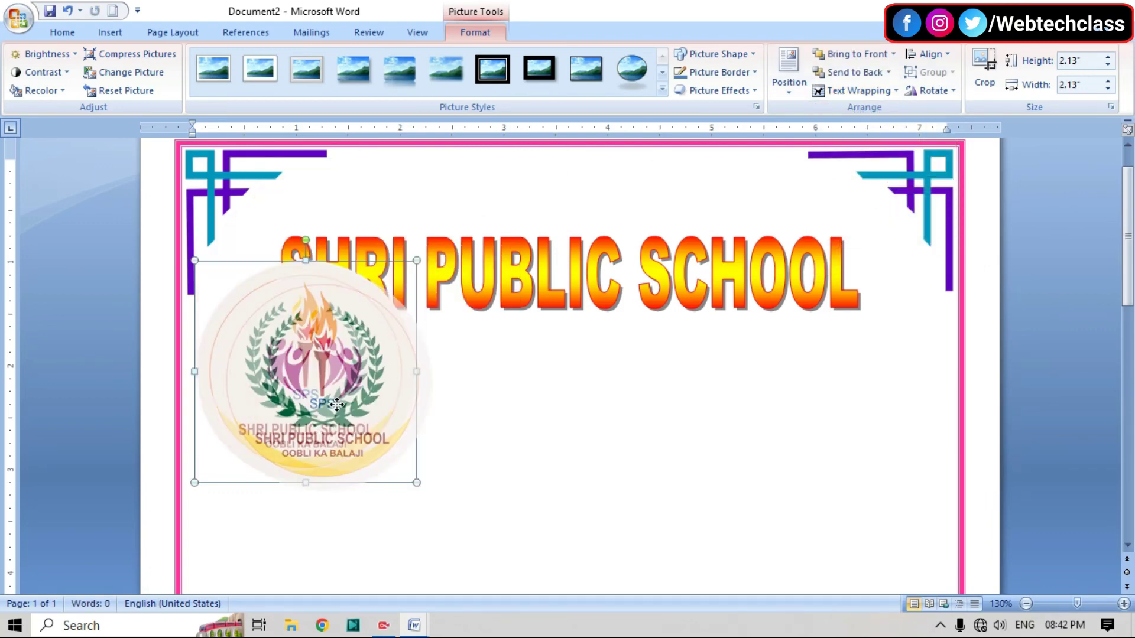
{"action": "left_click_drag", "start_coordinate": [296, 380], "coordinate": [565, 467]}
{"action": "scroll", "coordinate": [669, 404], "scroll_direction": "down", "scroll_amount": 2}
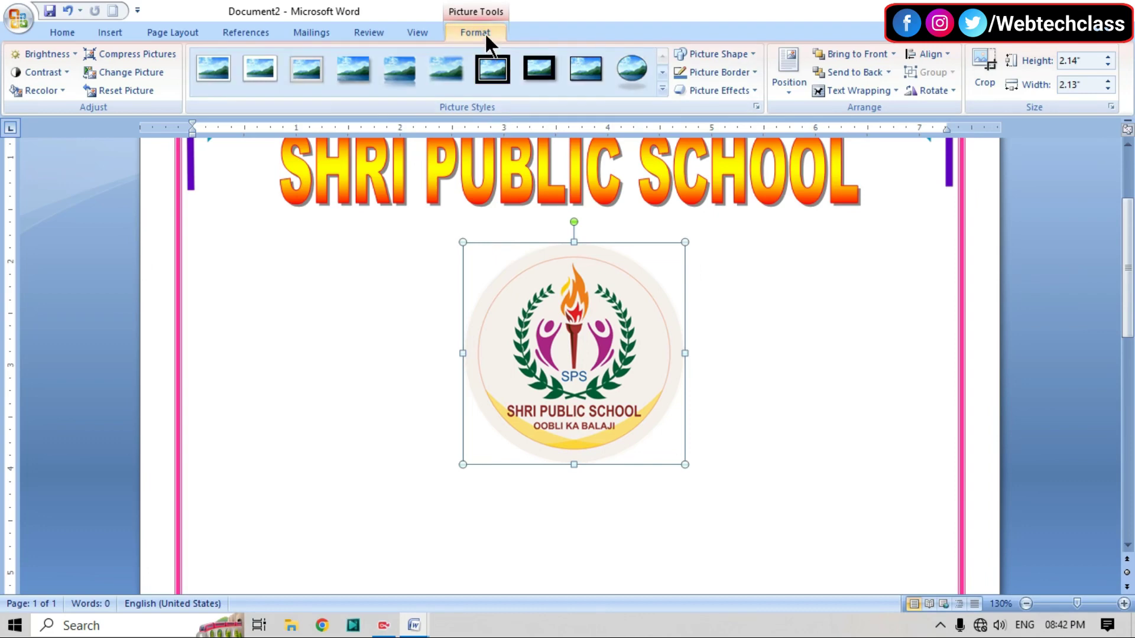
Centre the logo horizontally on the page and resize it to 1.75 inches square
{"action": "left_click", "coordinate": [930, 59]}
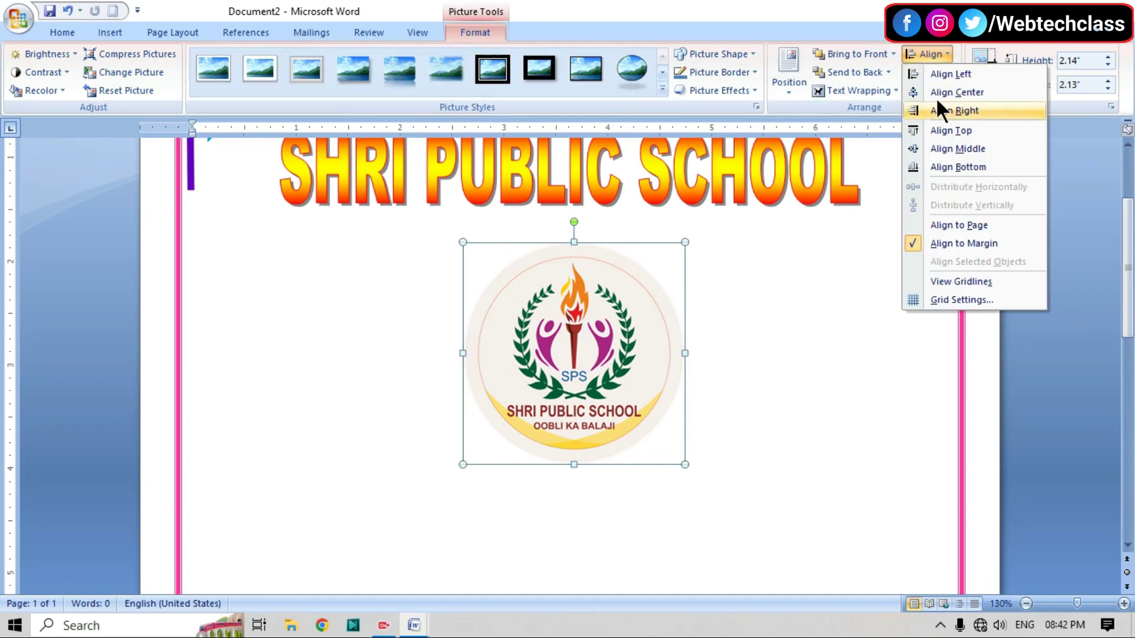
{"action": "left_click", "coordinate": [958, 93]}
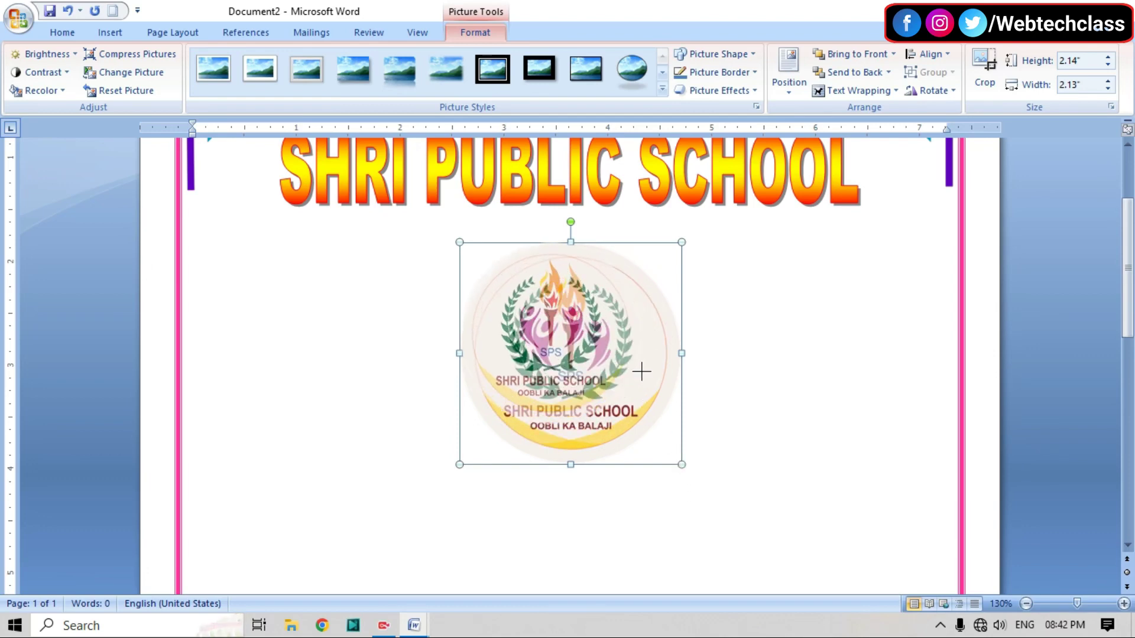
{"action": "left_click_drag", "start_coordinate": [682, 465], "coordinate": [644, 370]}
{"action": "scroll", "coordinate": [727, 322], "scroll_direction": "up", "scroll_amount": 3}
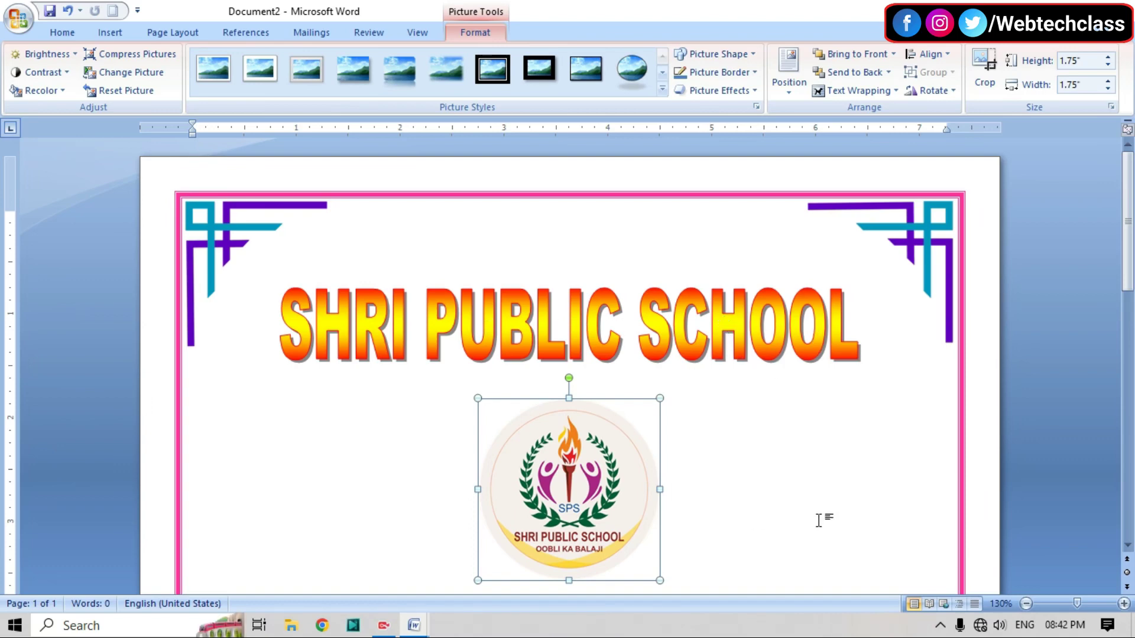
{"action": "scroll", "coordinate": [732, 423], "scroll_direction": "down", "scroll_amount": 3}
{"action": "left_click", "coordinate": [733, 422]}
{"action": "scroll", "coordinate": [733, 422], "scroll_direction": "up", "scroll_amount": 2}
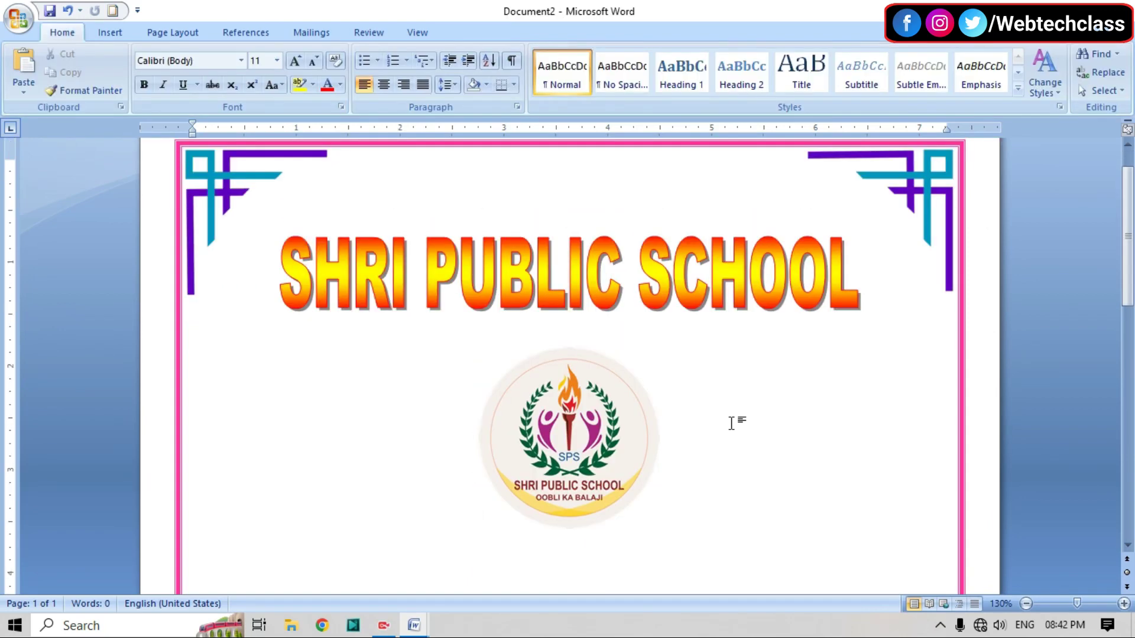
{"action": "scroll", "coordinate": [629, 387], "scroll_direction": "down", "scroll_amount": 1}
{"action": "scroll", "coordinate": [562, 366], "scroll_direction": "down", "scroll_amount": 1}
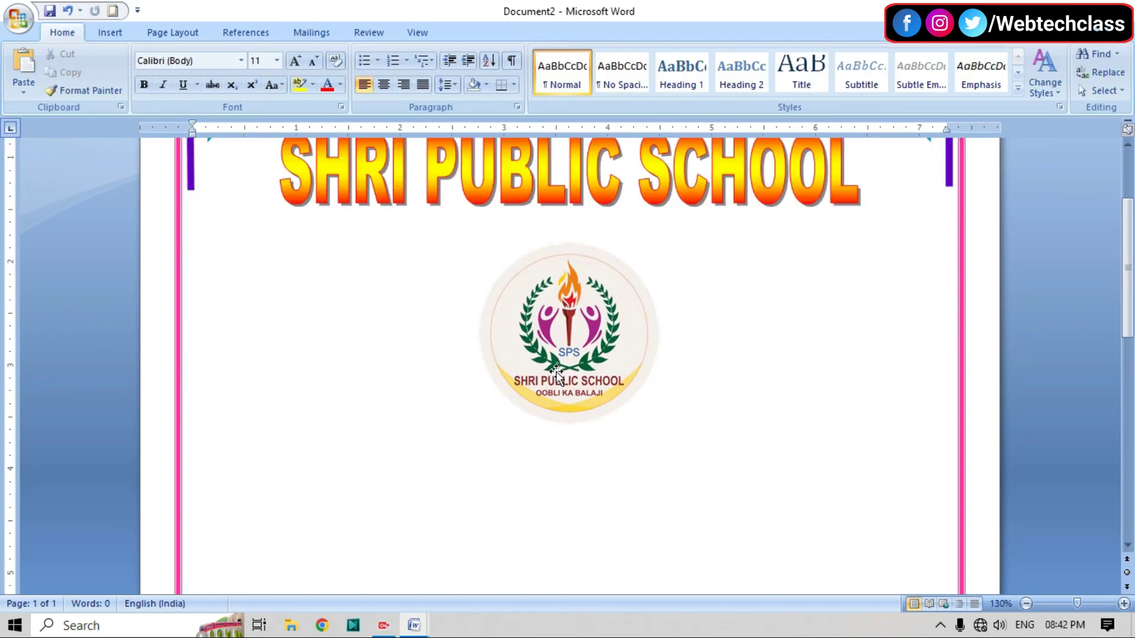
Apply the Metal Oval picture style to the logo with a brown 1½ pt border
{"action": "left_click", "coordinate": [561, 344]}
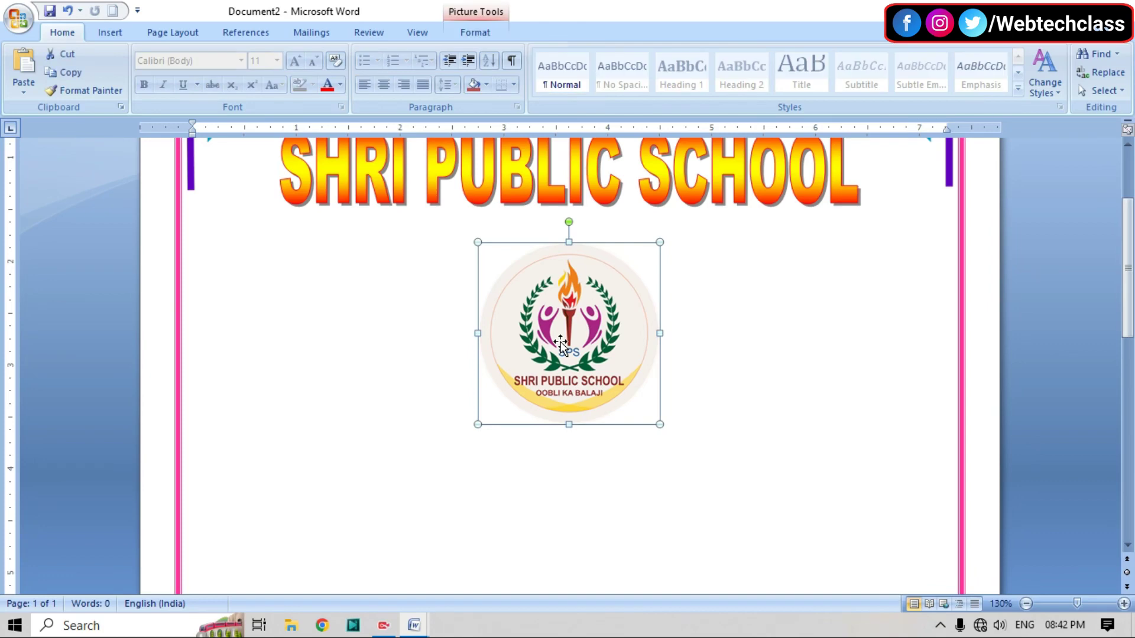
{"action": "left_click", "coordinate": [483, 17]}
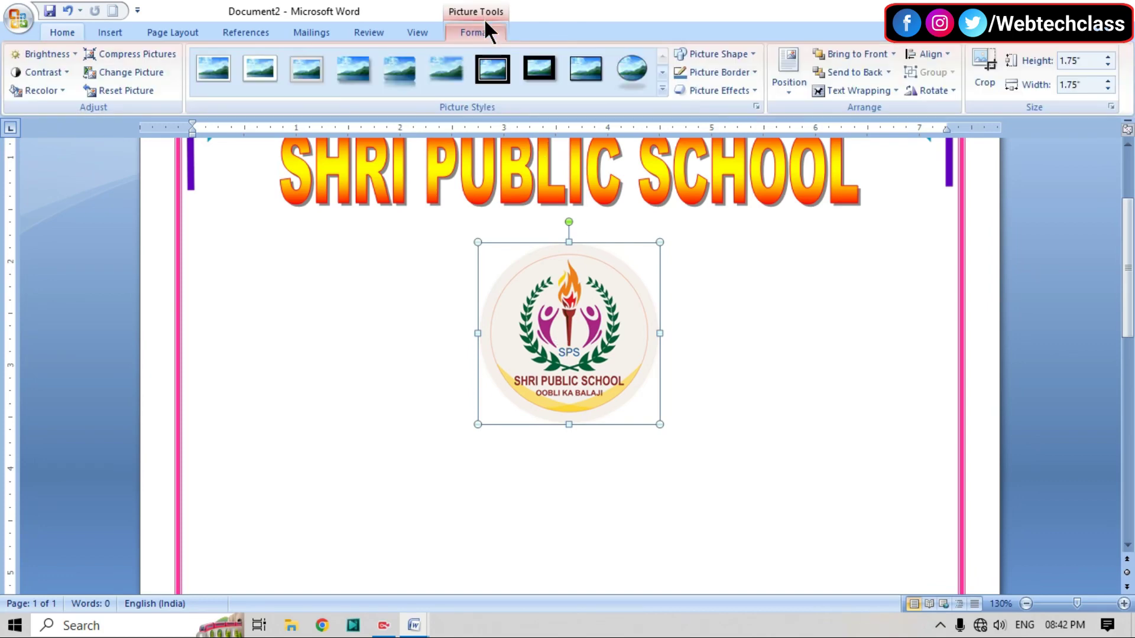
{"action": "left_click", "coordinate": [637, 69]}
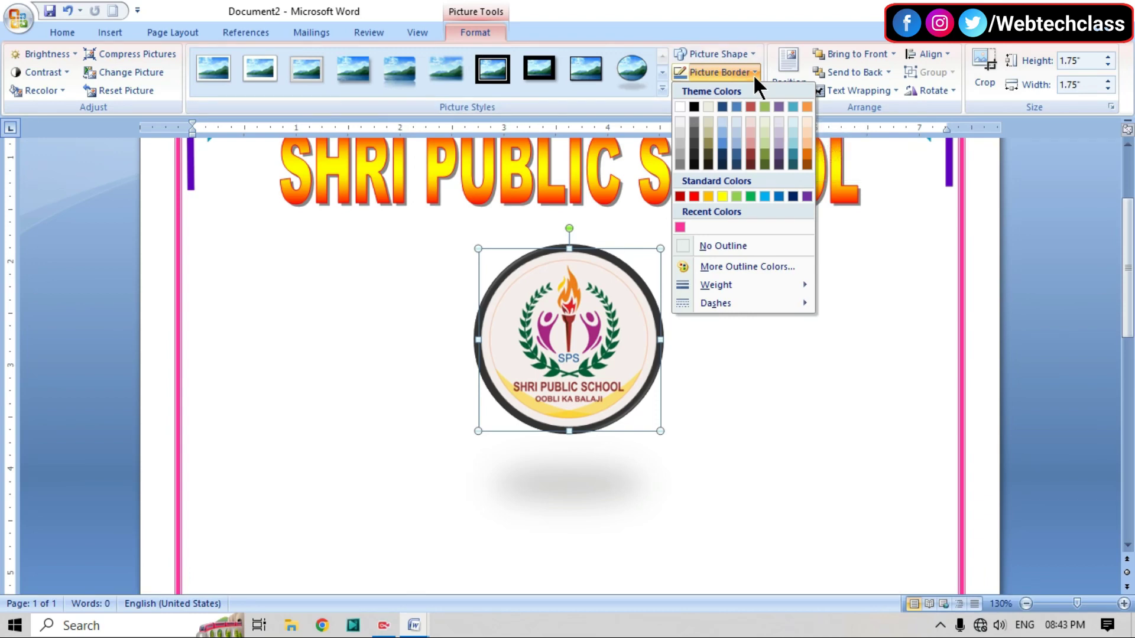
{"action": "left_click", "coordinate": [807, 162]}
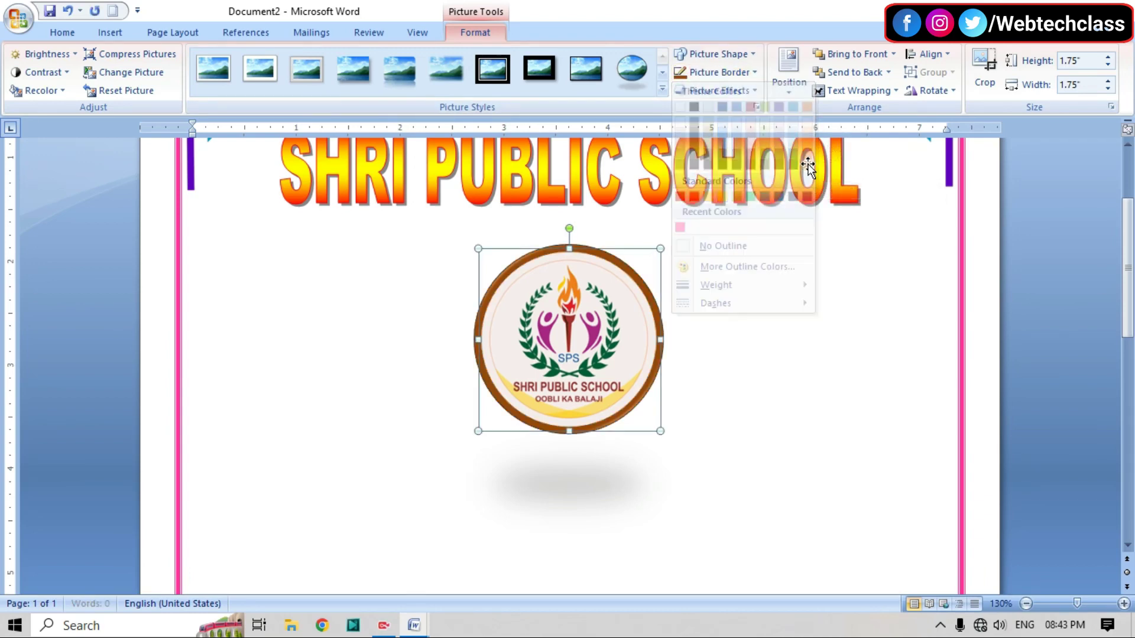
{"action": "left_click", "coordinate": [729, 71]}
{"action": "mouse_move", "coordinate": [715, 285]}
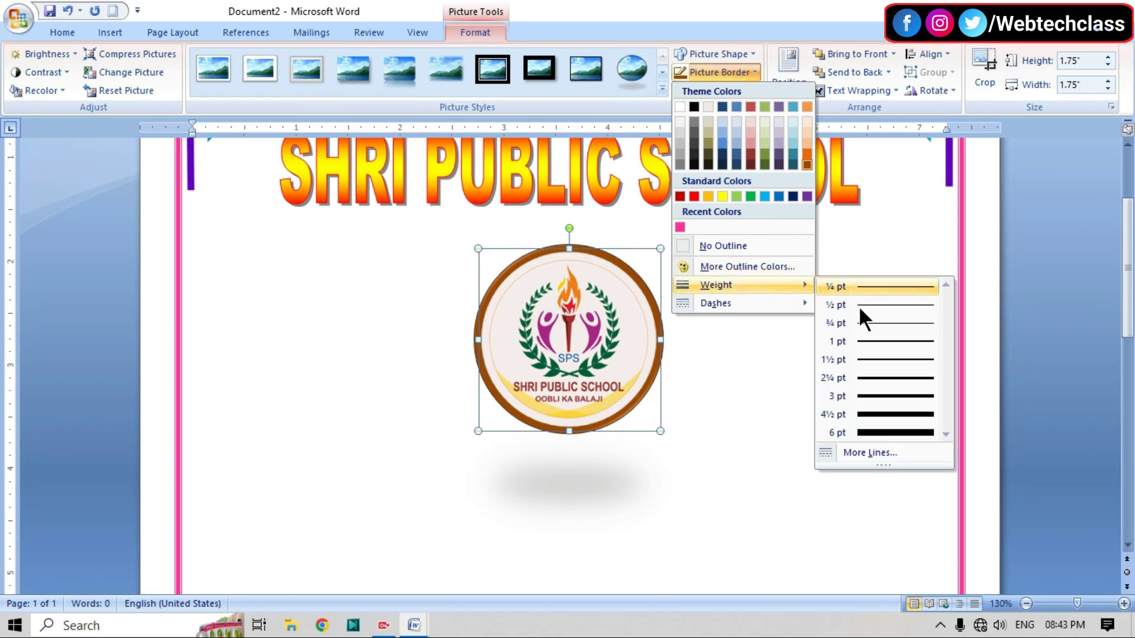
{"action": "left_click", "coordinate": [875, 355]}
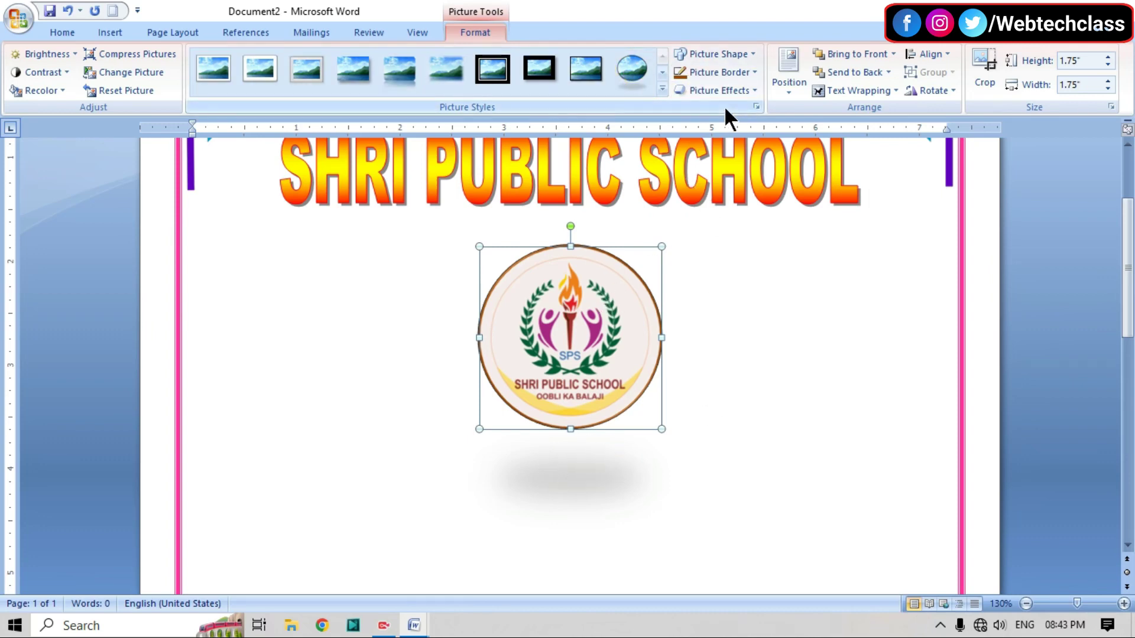
Set the logo's shadow effect to No Shadow and deselect it
{"action": "left_click", "coordinate": [727, 89]}
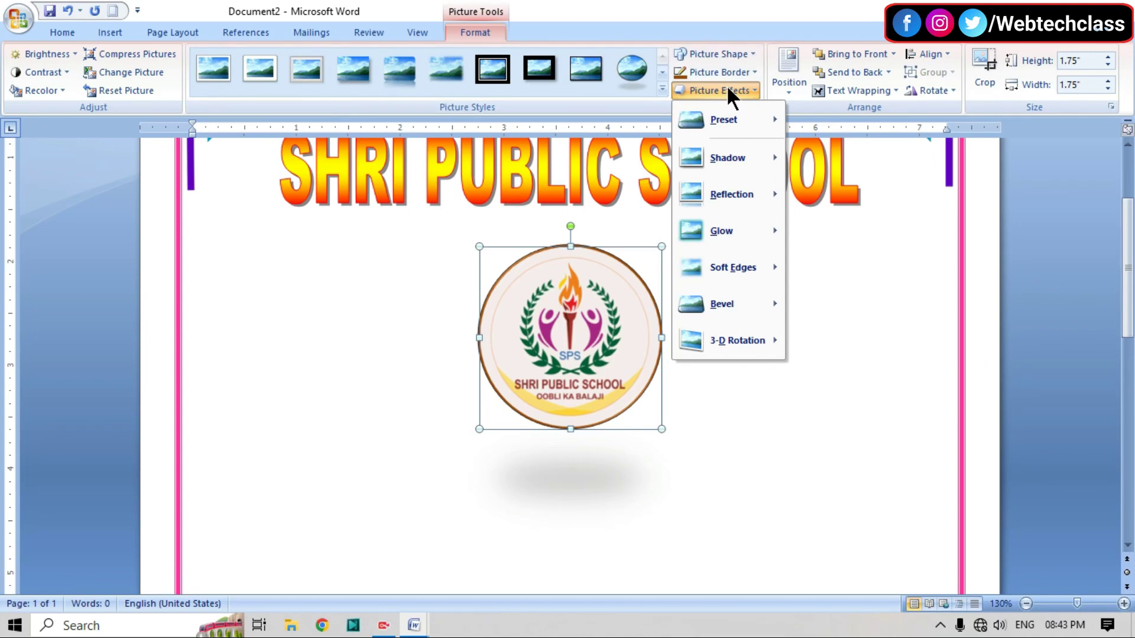
{"action": "mouse_move", "coordinate": [728, 157]}
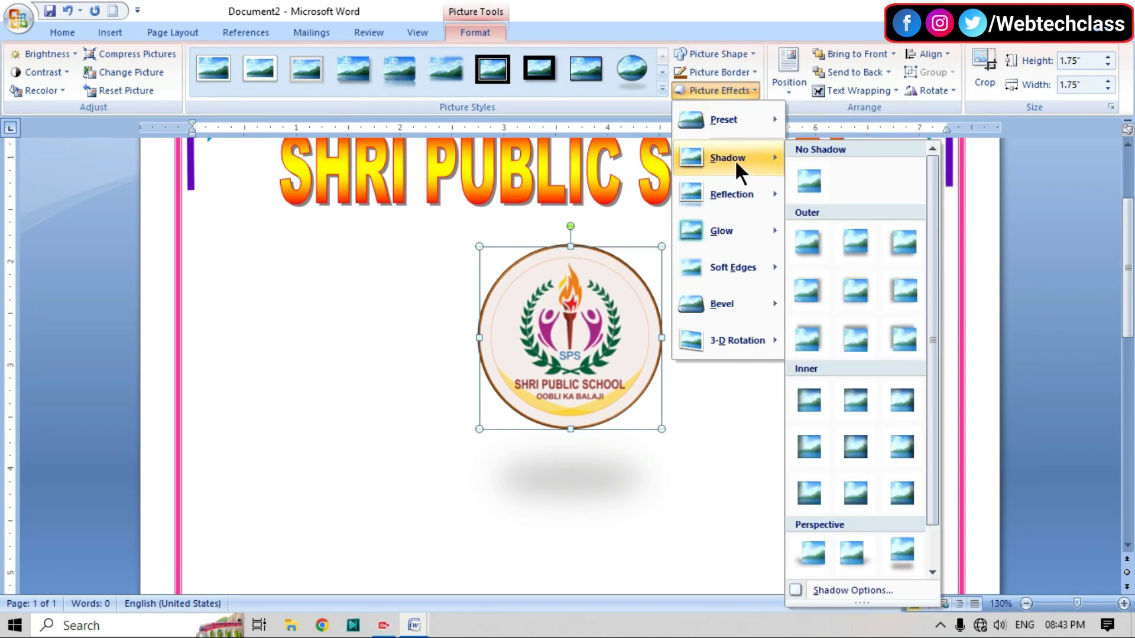
{"action": "left_click", "coordinate": [806, 182]}
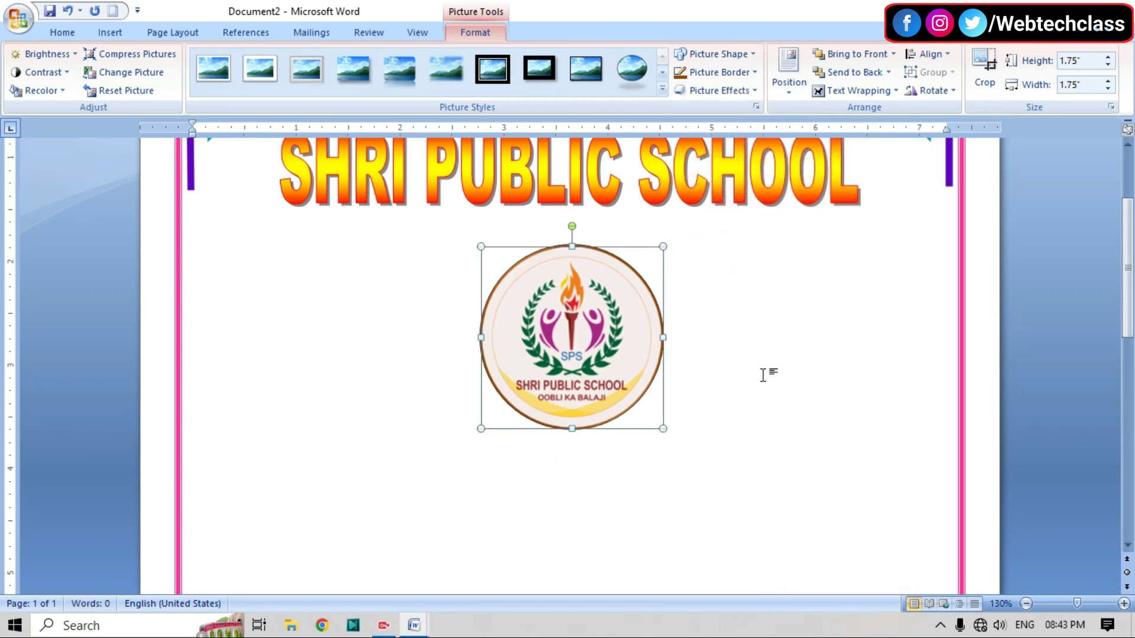
{"action": "scroll", "coordinate": [762, 375], "scroll_direction": "up", "scroll_amount": 3}
{"action": "scroll", "coordinate": [761, 370], "scroll_direction": "down", "scroll_amount": 3}
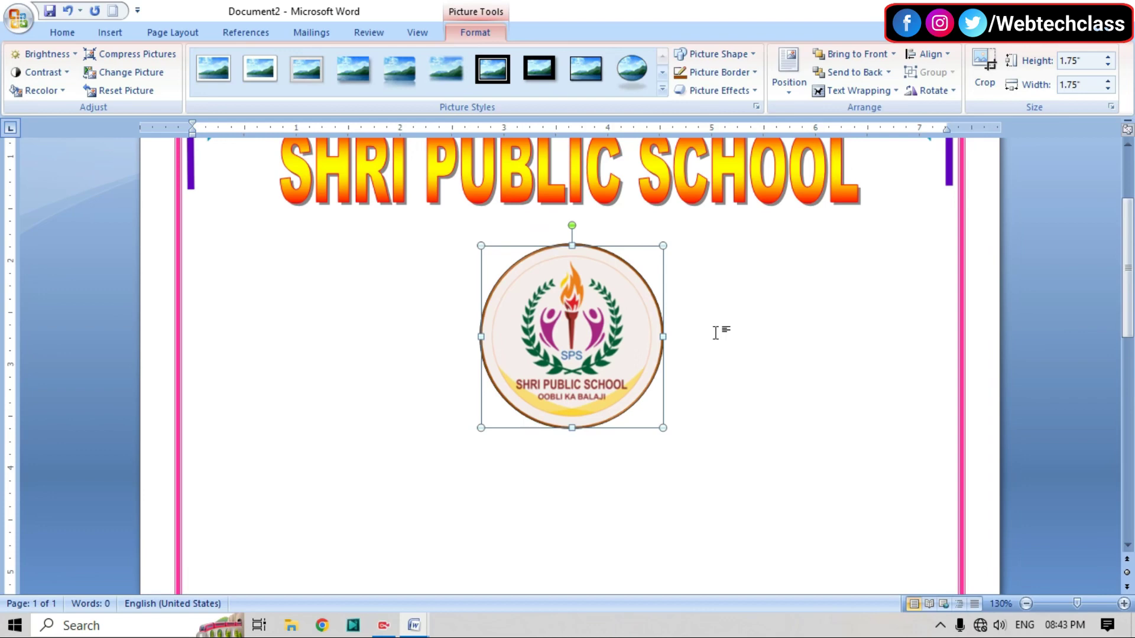
{"action": "scroll", "coordinate": [614, 248], "scroll_direction": "up", "scroll_amount": 1}
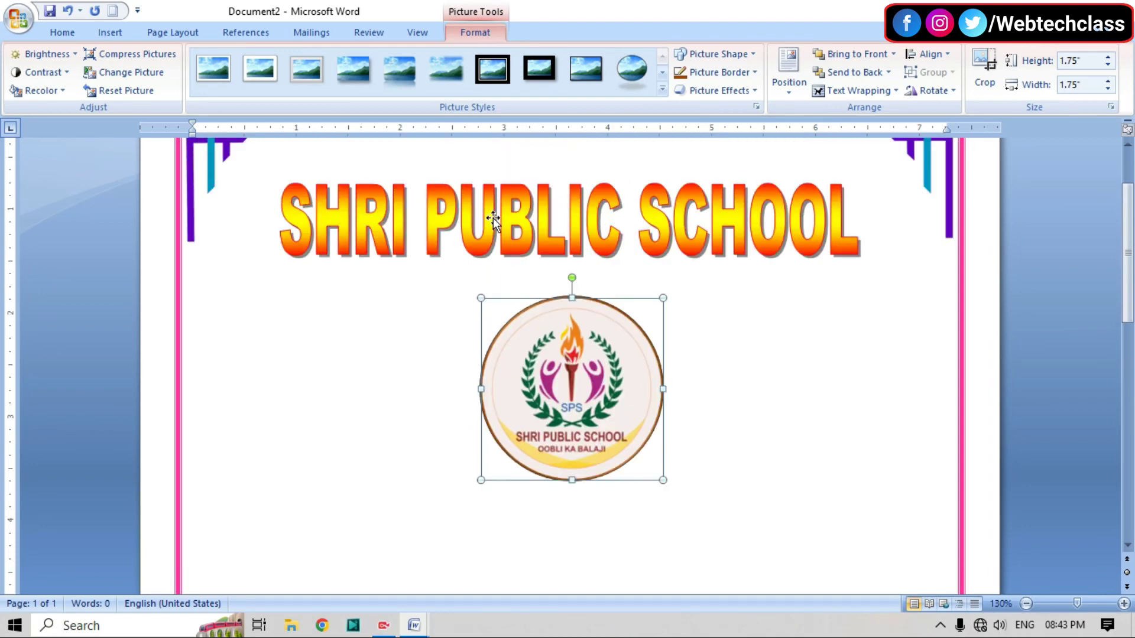
{"action": "scroll", "coordinate": [734, 304], "scroll_direction": "down", "scroll_amount": 1}
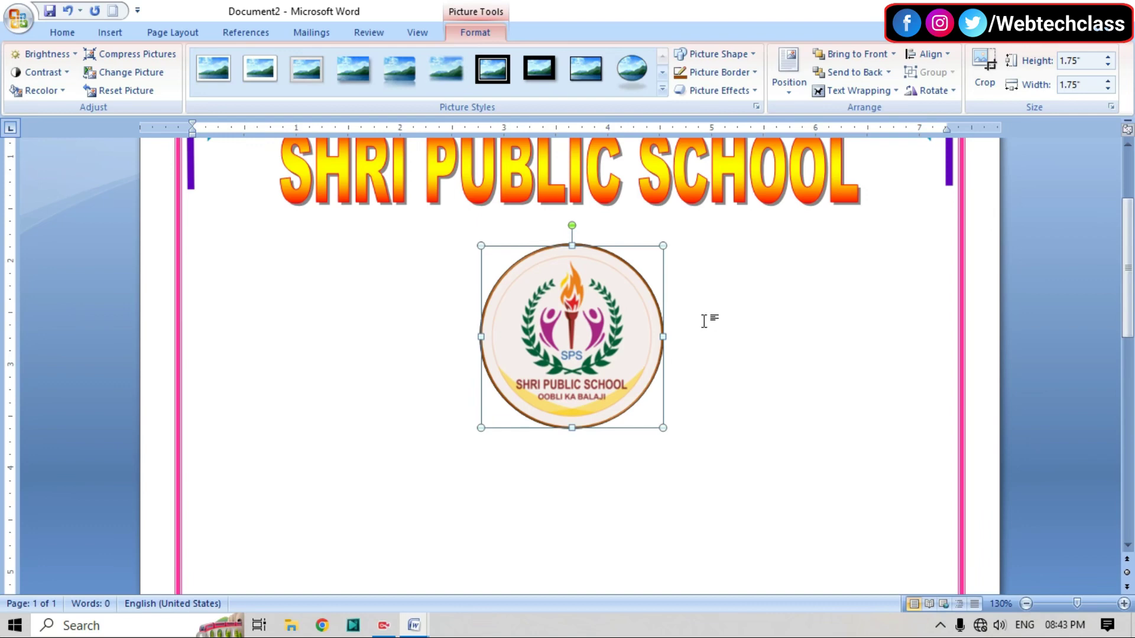
{"action": "scroll", "coordinate": [703, 320], "scroll_direction": "down", "scroll_amount": 1}
{"action": "scroll", "coordinate": [674, 328], "scroll_direction": "down", "scroll_amount": 1}
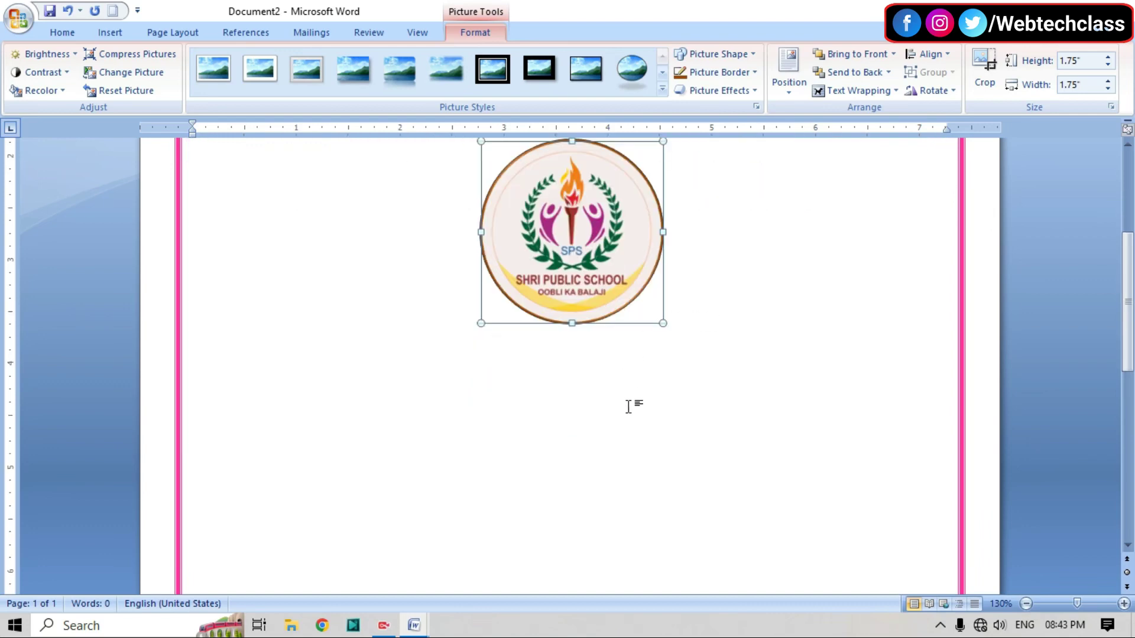
{"action": "left_click", "coordinate": [735, 388]}
{"action": "scroll", "coordinate": [734, 388], "scroll_direction": "up", "scroll_amount": 3}
{"action": "scroll", "coordinate": [734, 388], "scroll_direction": "down", "scroll_amount": 2}
{"action": "scroll", "coordinate": [735, 388], "scroll_direction": "down", "scroll_amount": 2}
{"action": "scroll", "coordinate": [735, 388], "scroll_direction": "up", "scroll_amount": 1}
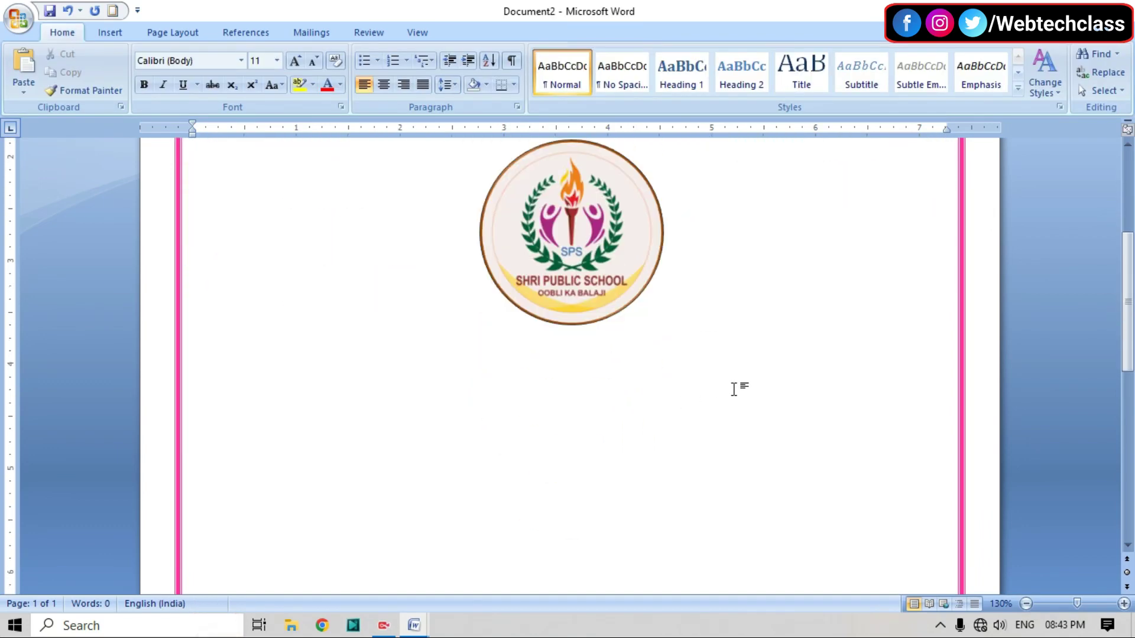
{"action": "scroll", "coordinate": [734, 389], "scroll_direction": "down", "scroll_amount": 1}
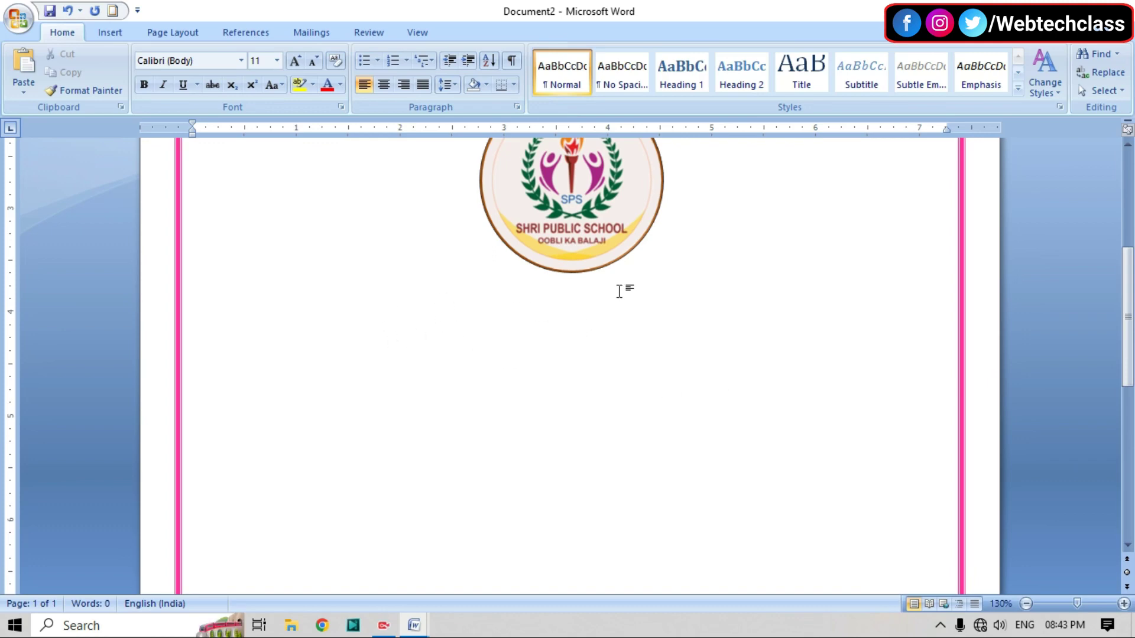
Draw a text box below the logo
{"action": "left_click", "coordinate": [110, 33]}
{"action": "left_click", "coordinate": [254, 89]}
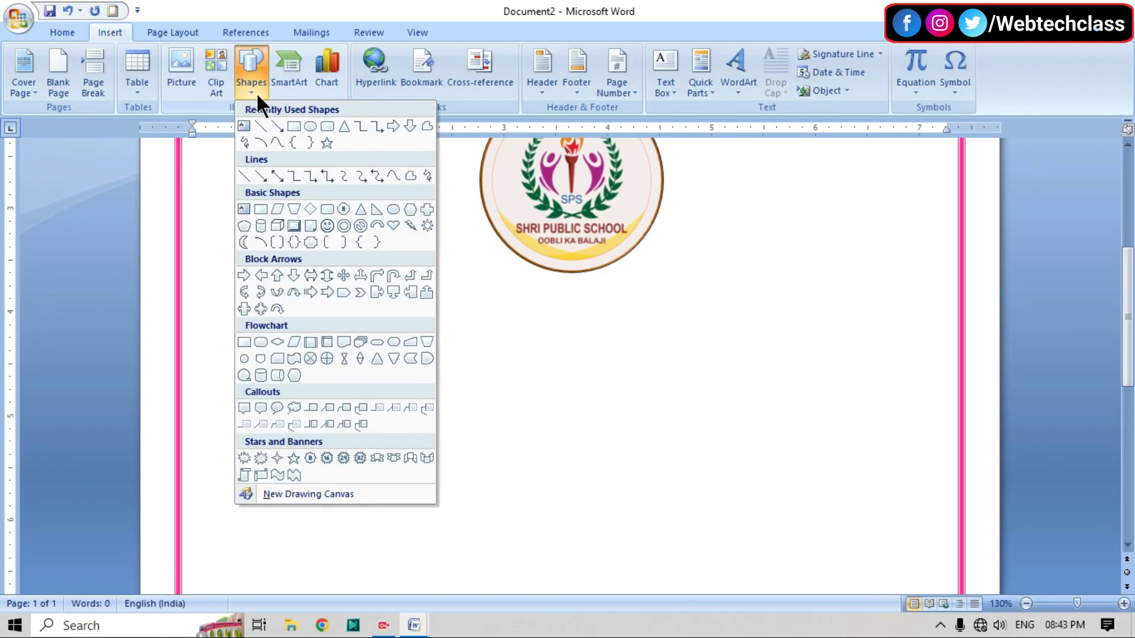
{"action": "left_click", "coordinate": [243, 208]}
{"action": "mouse_move", "coordinate": [374, 298]}
{"action": "left_mouse_down"}
{"action": "mouse_move", "coordinate": [795, 365]}
{"action": "mouse_move", "coordinate": [787, 369]}
{"action": "left_mouse_up"}
{"action": "type", "text": "PROJEC"}
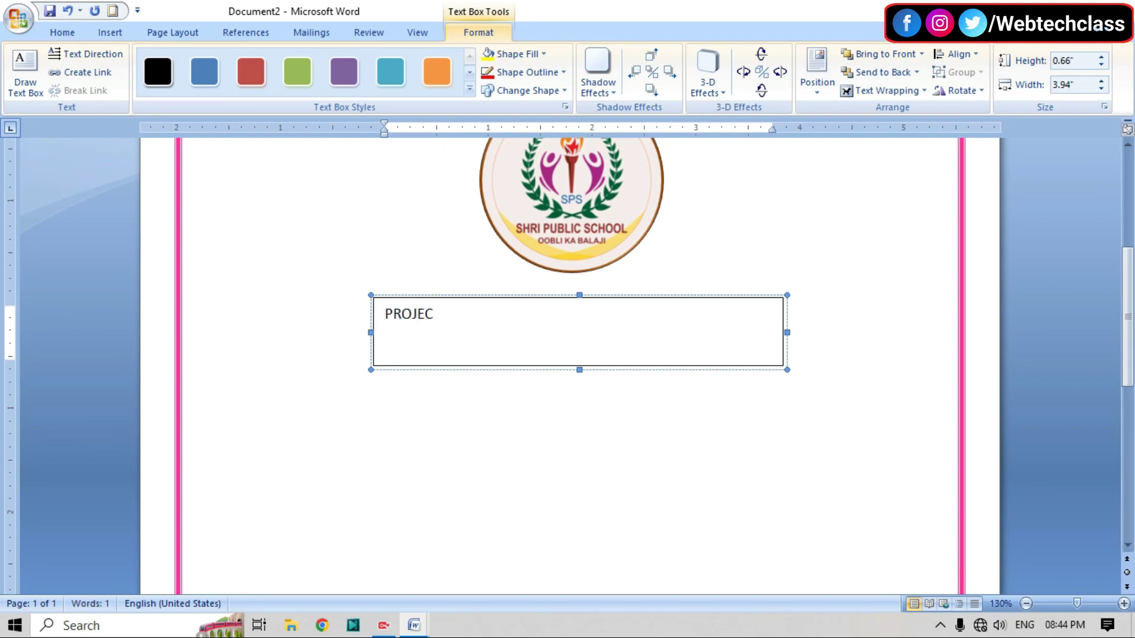
Type 'PROJECT WORK' in the box, correct the typos, and select all its text
{"action": "type", "text": "T W"}
{"action": "key", "text": "BackSpace"}
{"action": "type", "text": "F"}
{"action": "key", "text": "BackSpace"}
{"action": "type", "text": "K"}
{"action": "key", "text": "ctrl+a"}
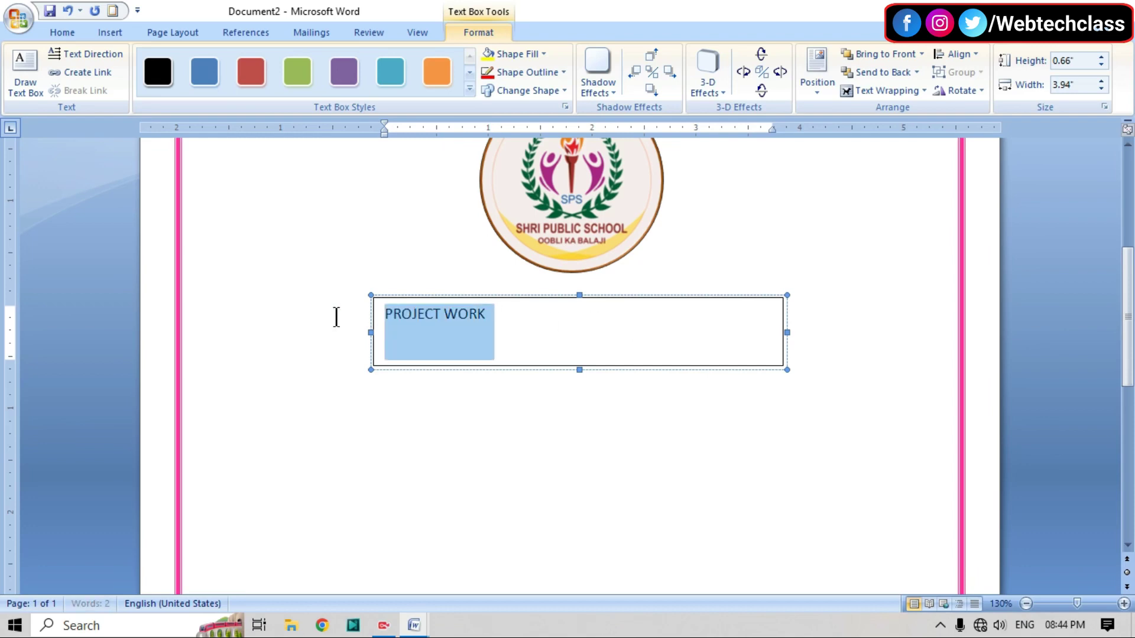
Format PROJECT WORK as 22 pt, centred, Arial Rounded MT Bold
{"action": "left_click", "coordinate": [66, 36]}
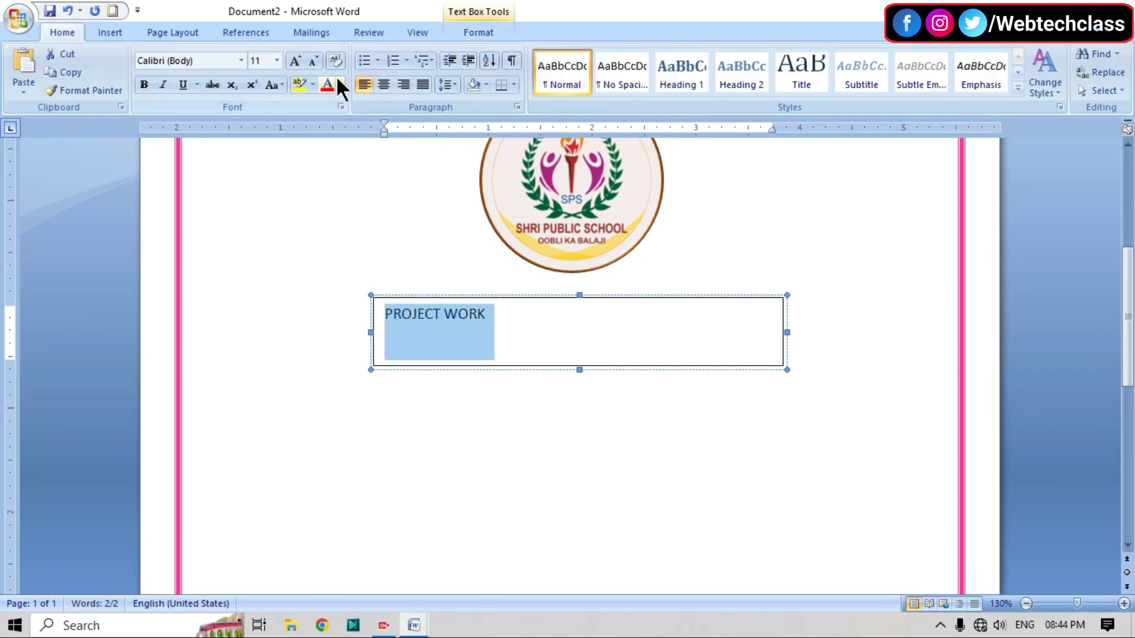
{"action": "left_click", "coordinate": [294, 61]}
{"action": "left_click", "coordinate": [294, 62]}
{"action": "left_click", "coordinate": [293, 61]}
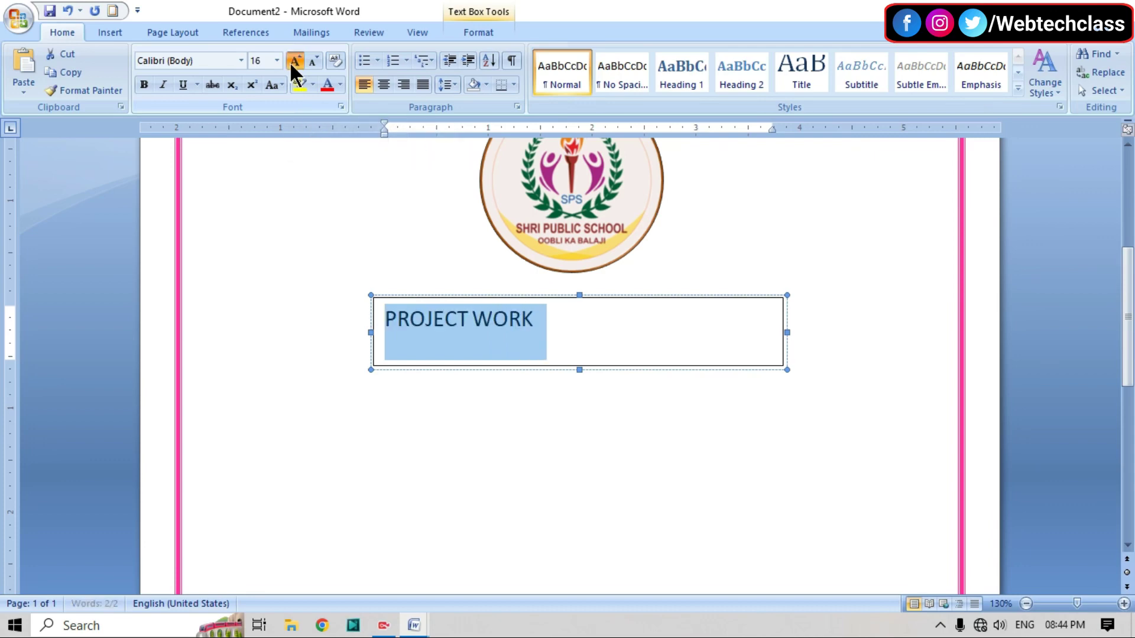
{"action": "left_click", "coordinate": [294, 61]}
{"action": "left_click", "coordinate": [293, 61]}
{"action": "left_click", "coordinate": [293, 62]}
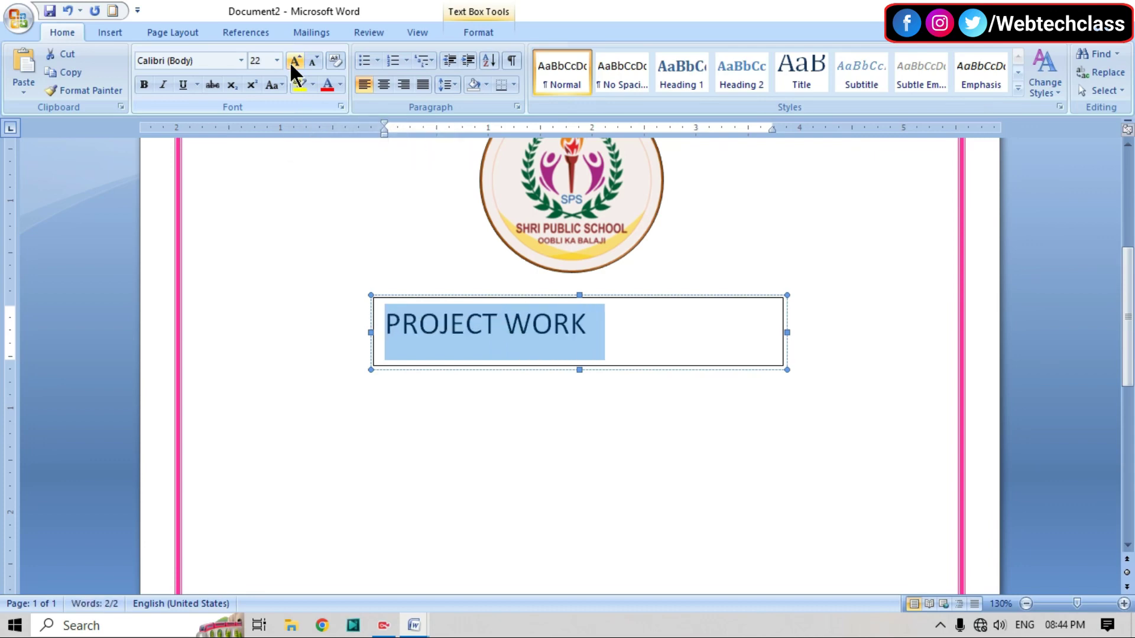
{"action": "left_click", "coordinate": [383, 85]}
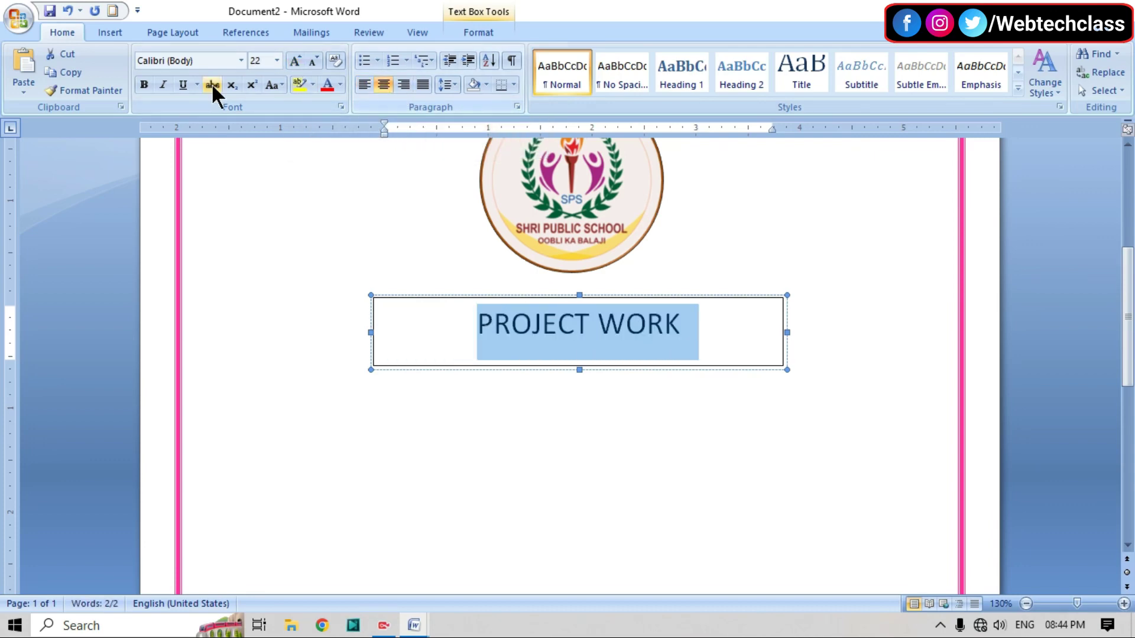
{"action": "left_click", "coordinate": [241, 61]}
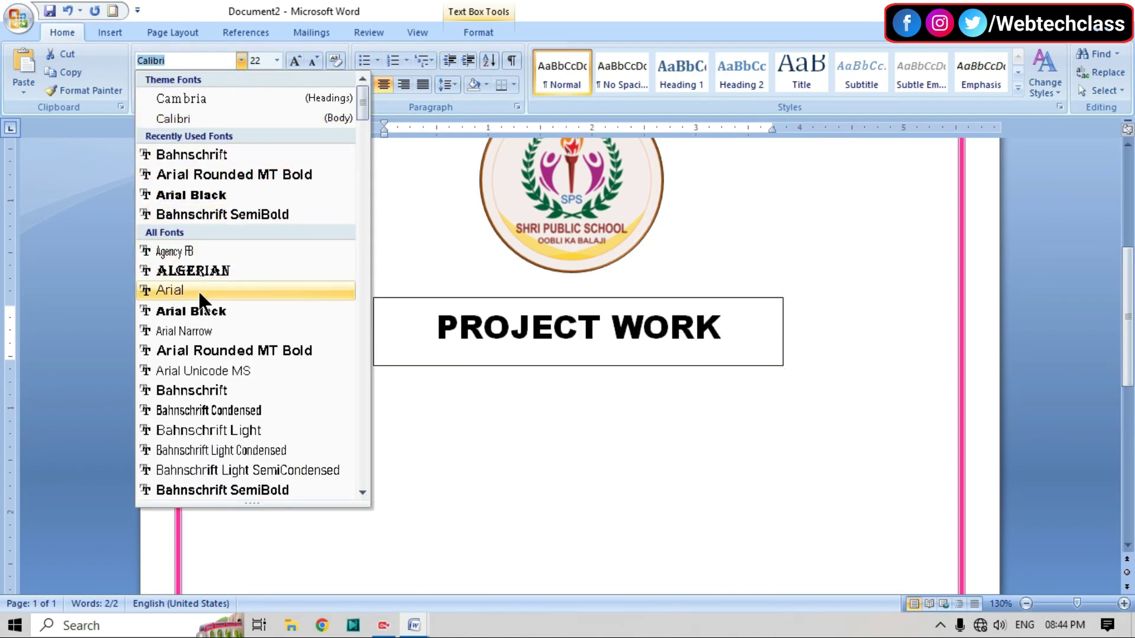
{"action": "left_click", "coordinate": [203, 351]}
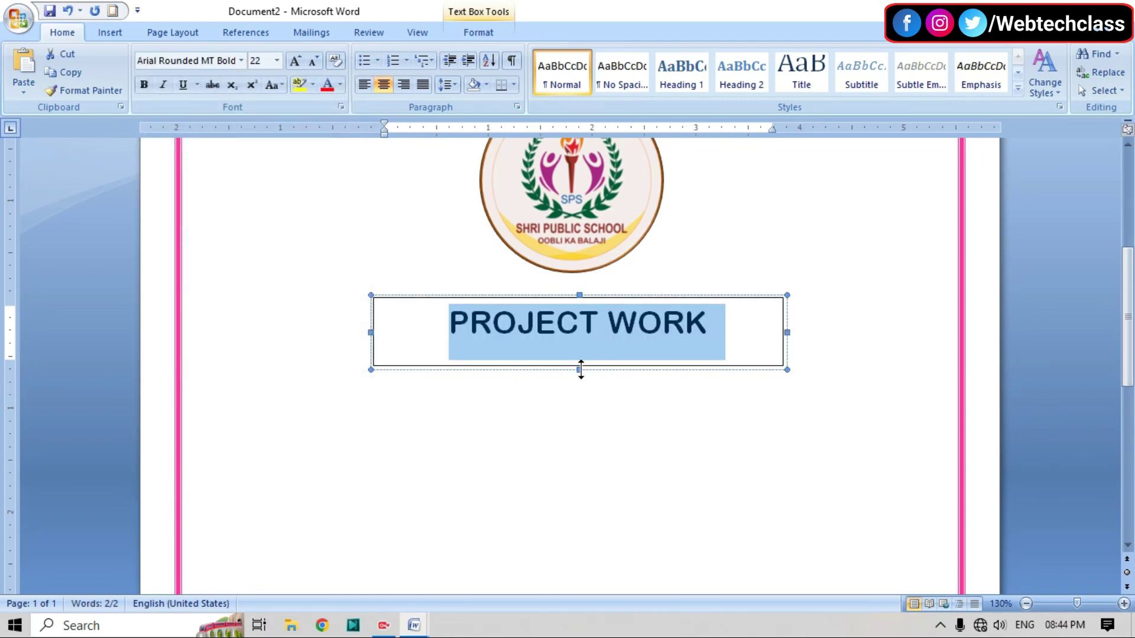
Pull the box's bottom, left and right edges in closer to the text
{"action": "left_click", "coordinate": [582, 373]}
{"action": "left_click_drag", "start_coordinate": [580, 349], "coordinate": [579, 349]}
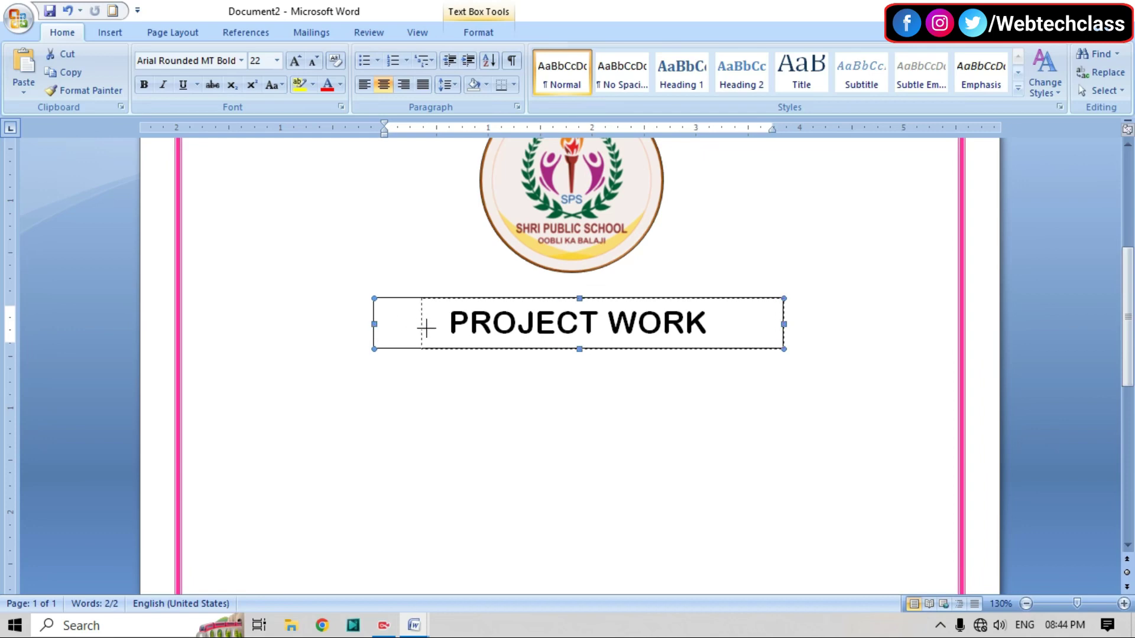
{"action": "left_click_drag", "start_coordinate": [375, 324], "coordinate": [434, 325]}
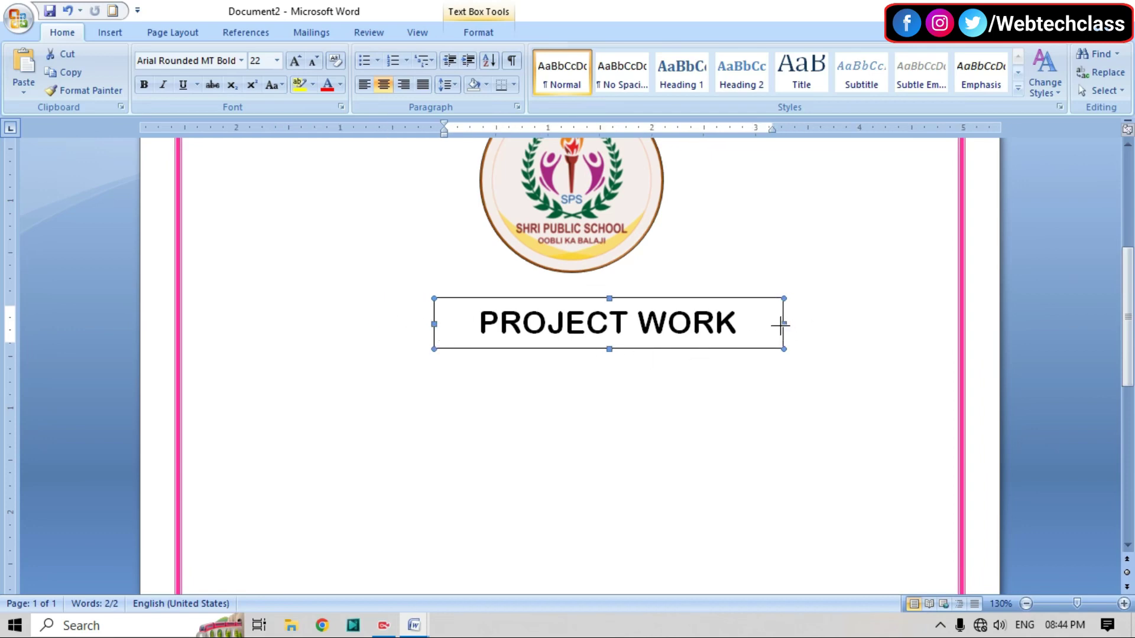
{"action": "left_click_drag", "start_coordinate": [783, 325], "coordinate": [748, 324]}
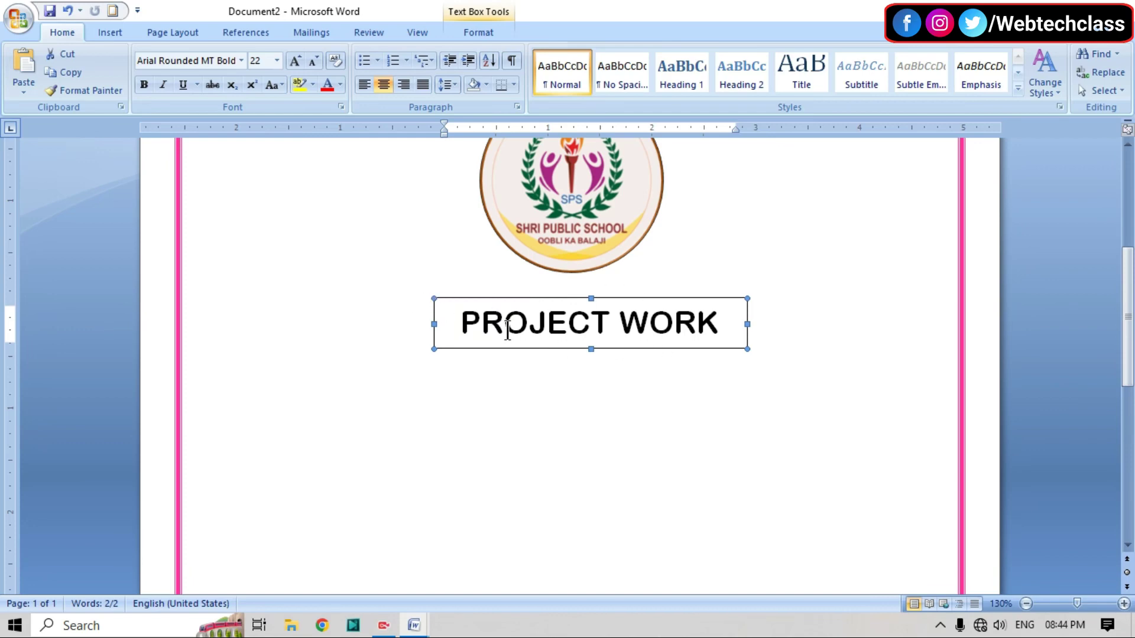
Centre the PROJECT WORK box horizontally on the page
{"action": "left_click", "coordinate": [484, 36]}
{"action": "left_click", "coordinate": [959, 54]}
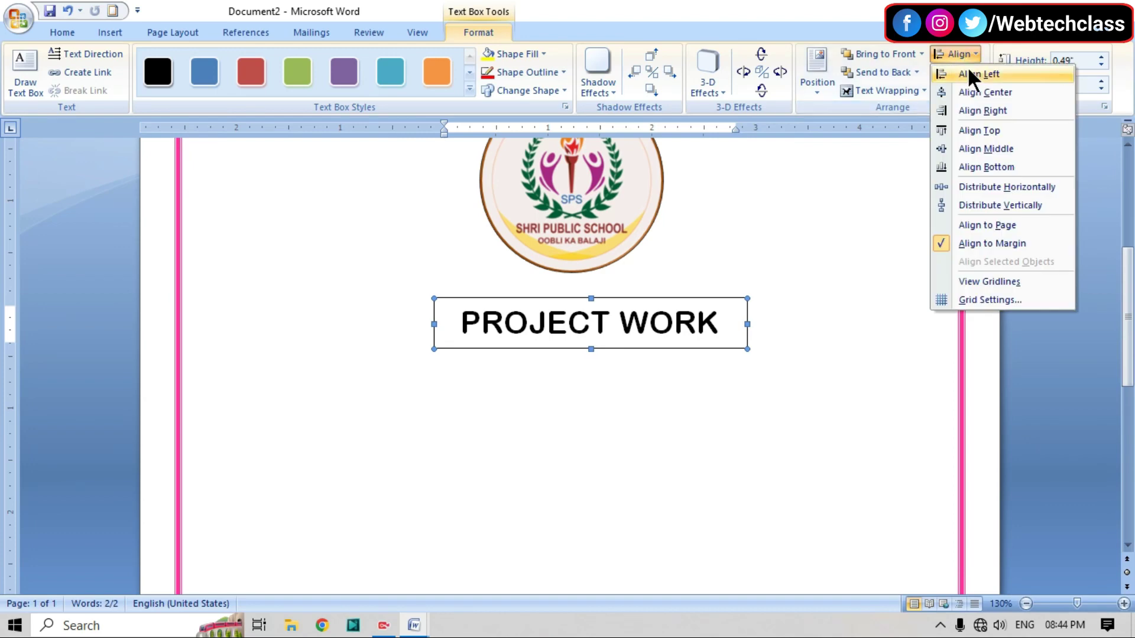
{"action": "left_click", "coordinate": [988, 93]}
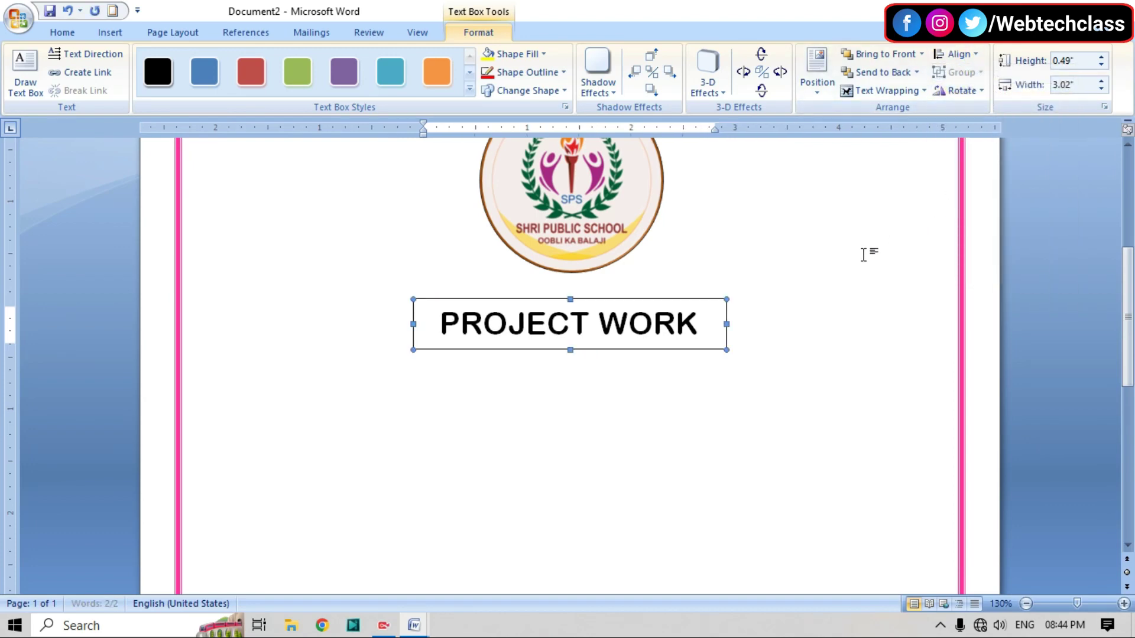
{"action": "scroll", "coordinate": [805, 265], "scroll_direction": "up", "scroll_amount": 2}
{"action": "scroll", "coordinate": [805, 265], "scroll_direction": "up", "scroll_amount": 4}
{"action": "scroll", "coordinate": [806, 265], "scroll_direction": "down", "scroll_amount": 4}
{"action": "scroll", "coordinate": [805, 265], "scroll_direction": "down", "scroll_amount": 2}
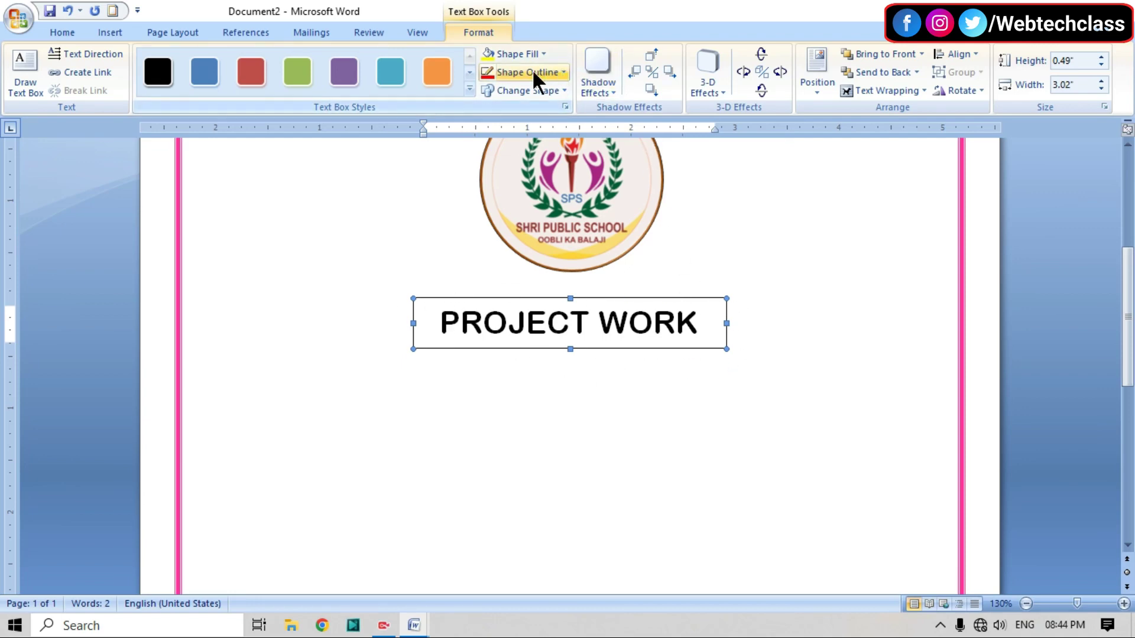
Set the box's outline weight to 1½ pt
{"action": "left_click", "coordinate": [563, 73]}
{"action": "mouse_move", "coordinate": [523, 285]}
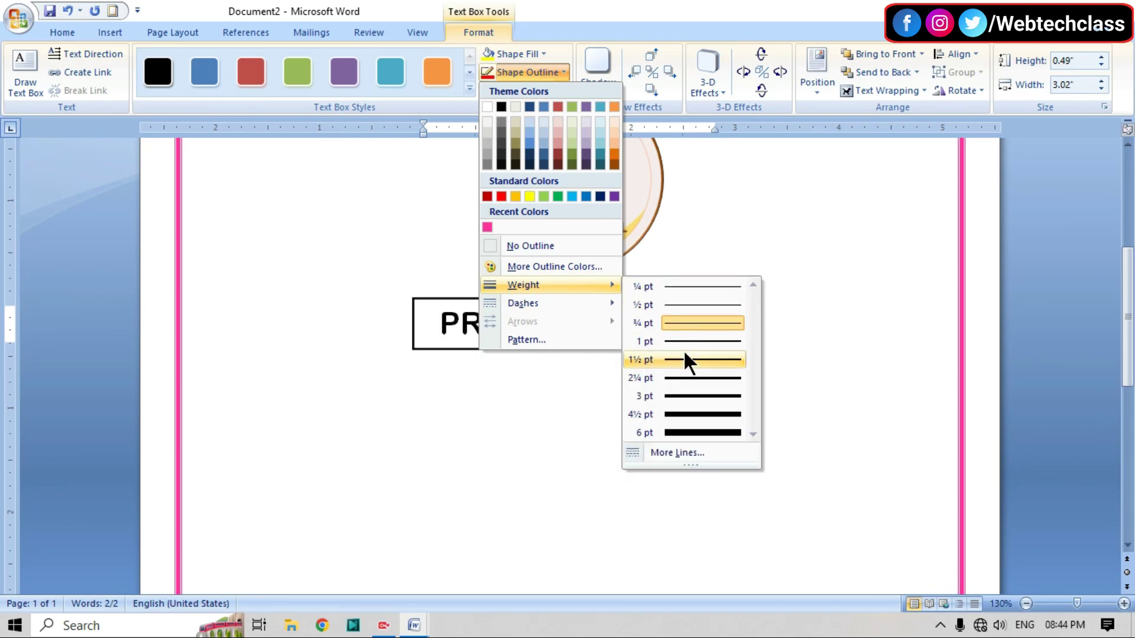
{"action": "left_click", "coordinate": [686, 359]}
{"action": "left_click", "coordinate": [558, 73]}
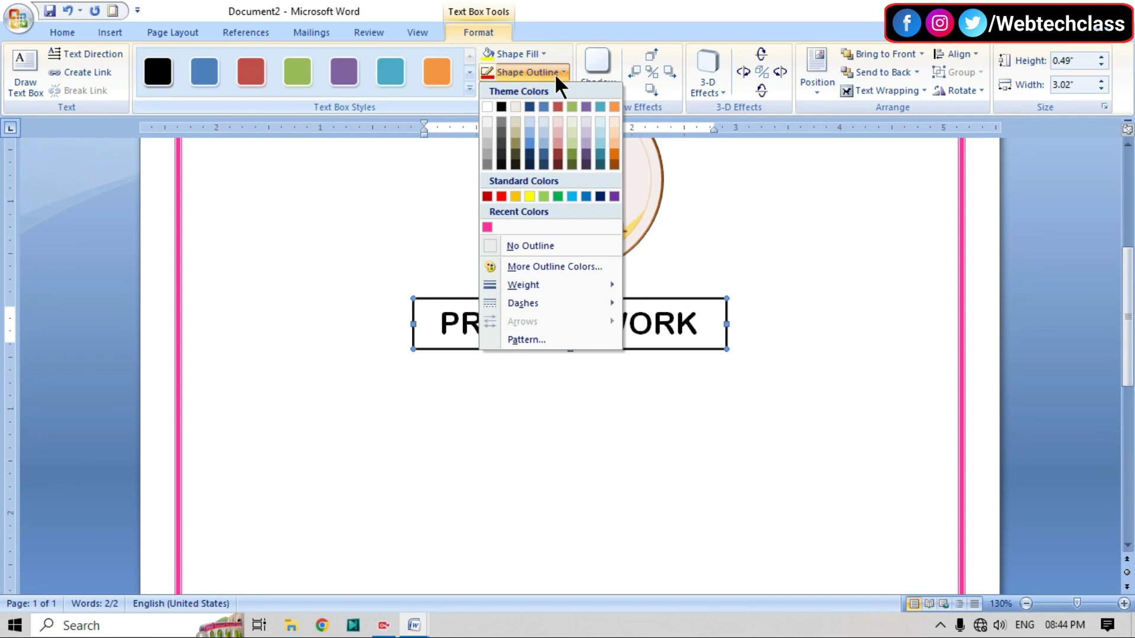
Make the box outline red and colour the PROJECT WORK text Dark Blue
{"action": "left_click", "coordinate": [502, 196]}
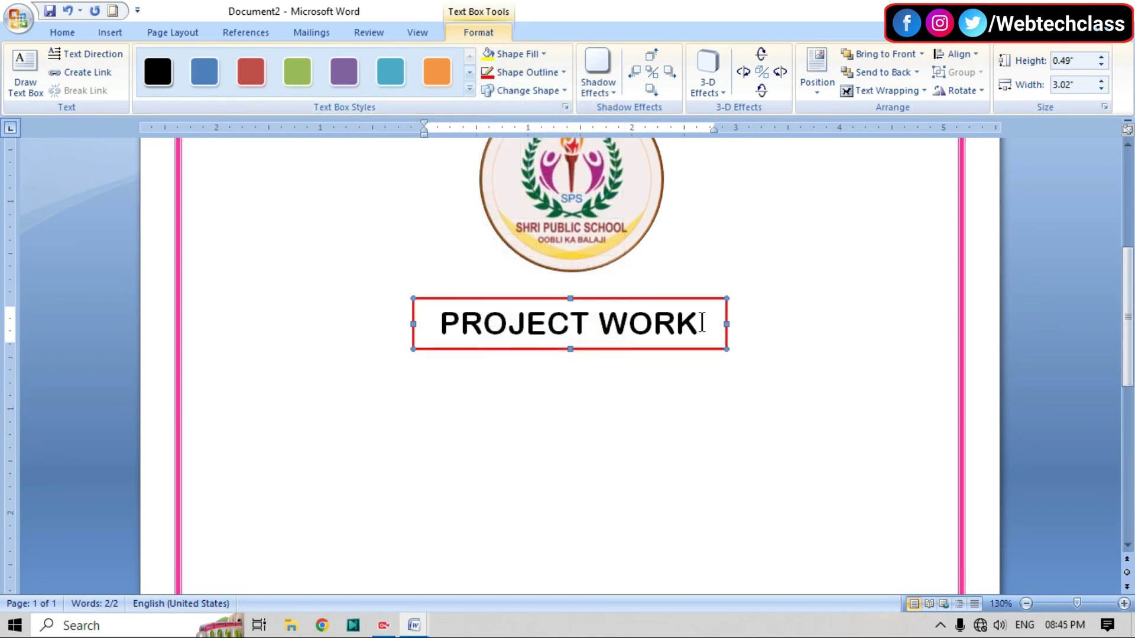
{"action": "mouse_move", "coordinate": [699, 328]}
{"action": "left_mouse_down"}
{"action": "mouse_move", "coordinate": [635, 324]}
{"action": "mouse_move", "coordinate": [392, 185]}
{"action": "left_mouse_up"}
{"action": "left_click", "coordinate": [59, 31]}
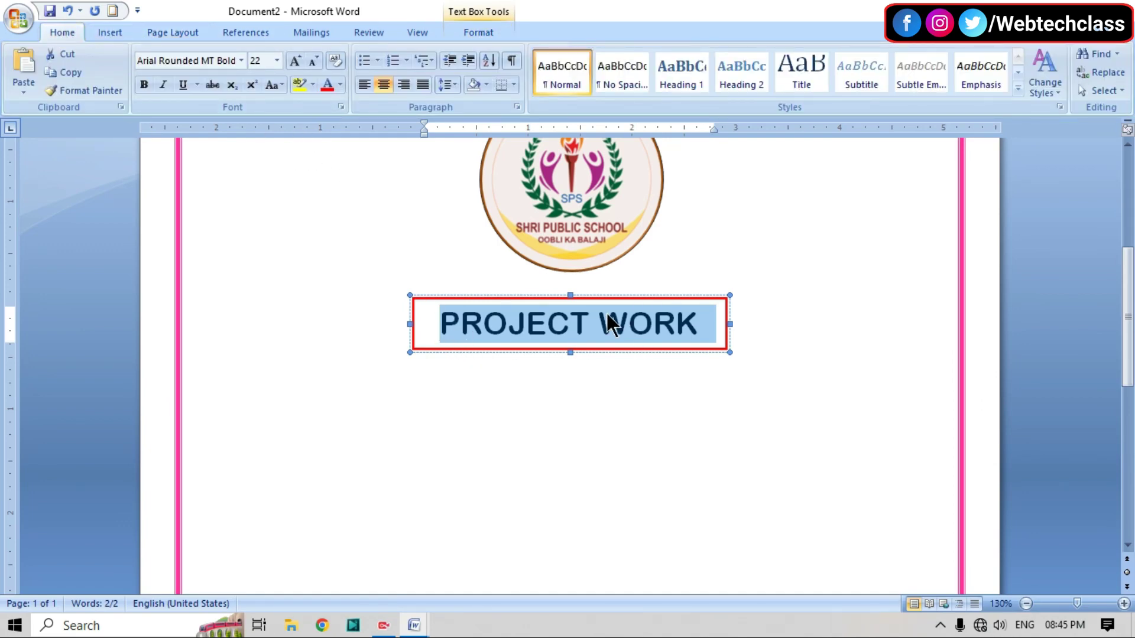
{"action": "left_click", "coordinate": [341, 87]}
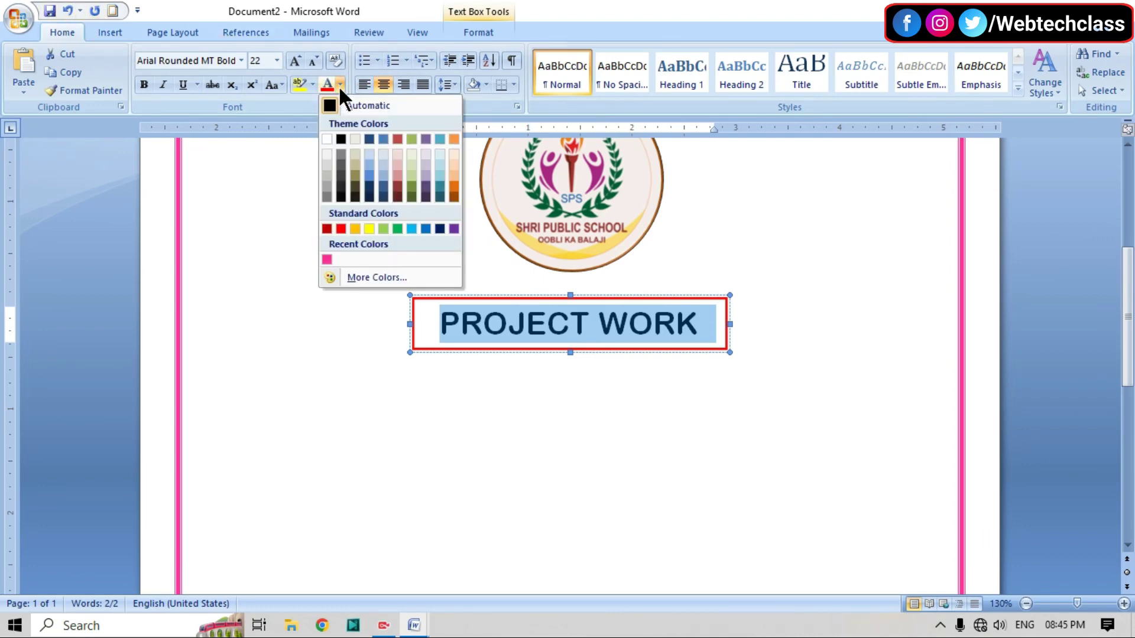
{"action": "left_click", "coordinate": [440, 229]}
{"action": "left_click", "coordinate": [880, 341]}
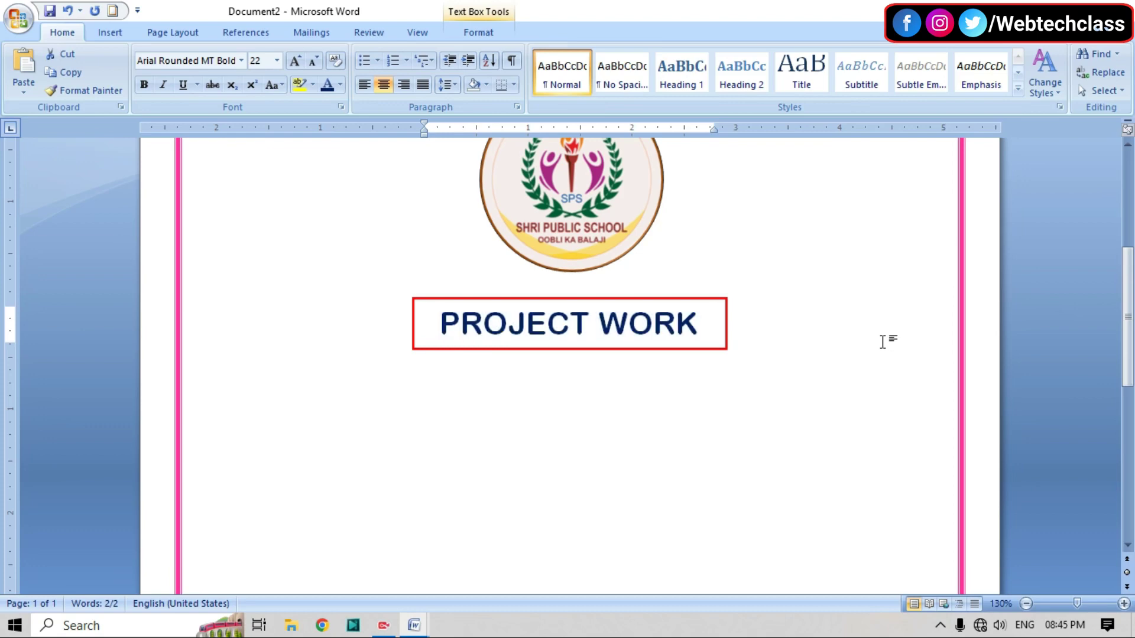
{"action": "scroll", "coordinate": [881, 340], "scroll_direction": "up", "scroll_amount": 6}
{"action": "scroll", "coordinate": [873, 344], "scroll_direction": "down", "scroll_amount": 4}
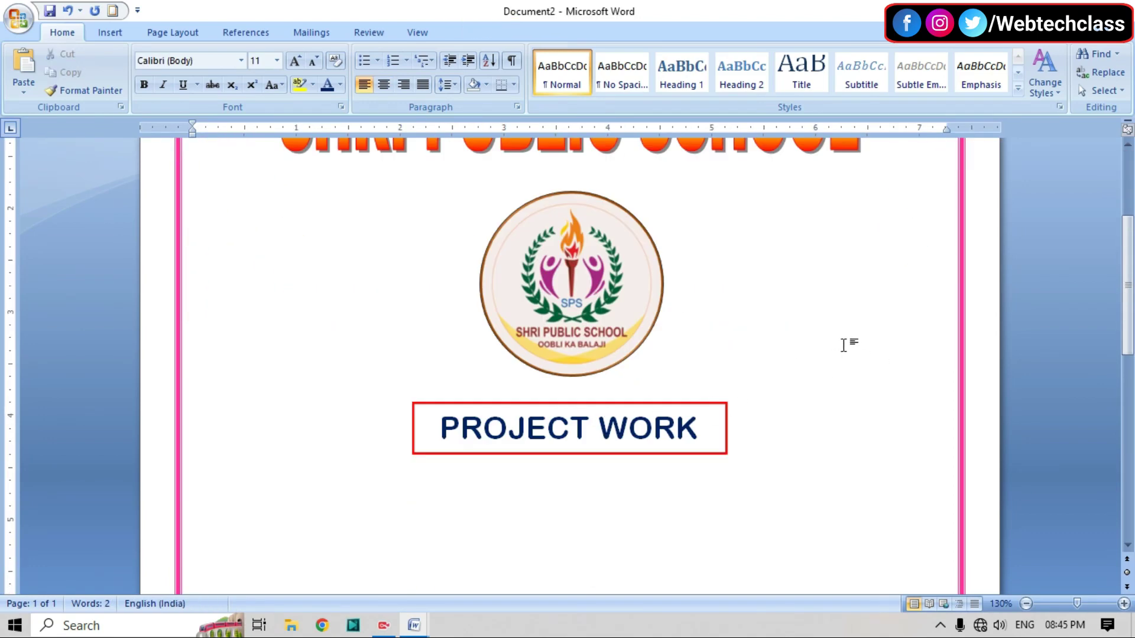
{"action": "scroll", "coordinate": [846, 342], "scroll_direction": "down", "scroll_amount": 3}
{"action": "scroll", "coordinate": [847, 343], "scroll_direction": "down", "scroll_amount": 1}
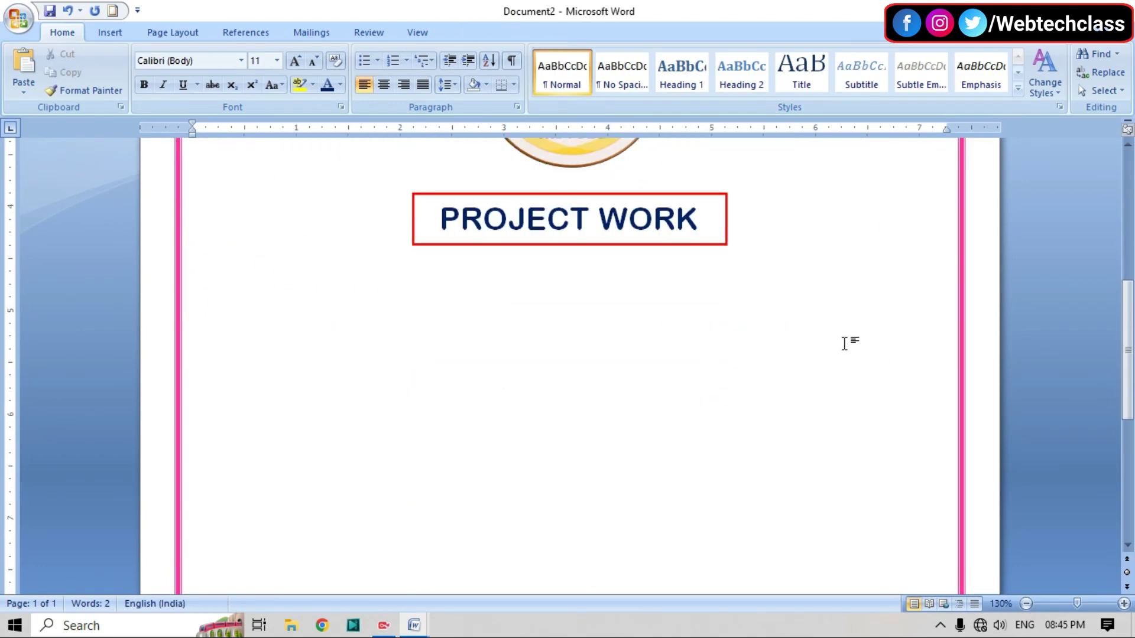
{"action": "scroll", "coordinate": [641, 438], "scroll_direction": "up", "scroll_amount": 5}
{"action": "scroll", "coordinate": [641, 438], "scroll_direction": "down", "scroll_amount": 2}
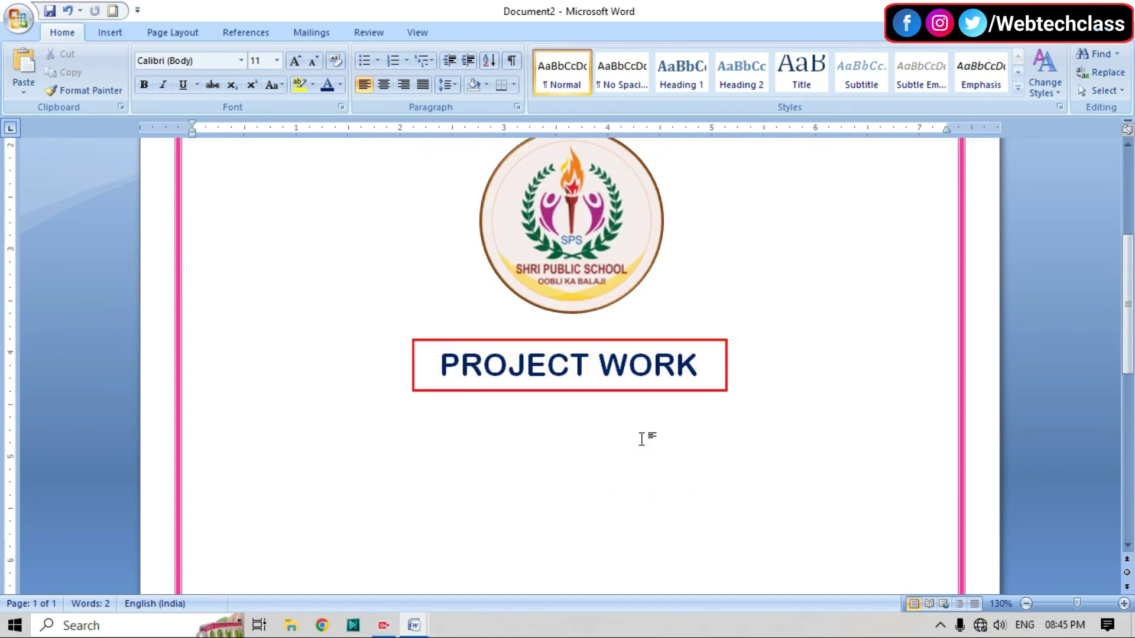
{"action": "scroll", "coordinate": [608, 444], "scroll_direction": "down", "scroll_amount": 2}
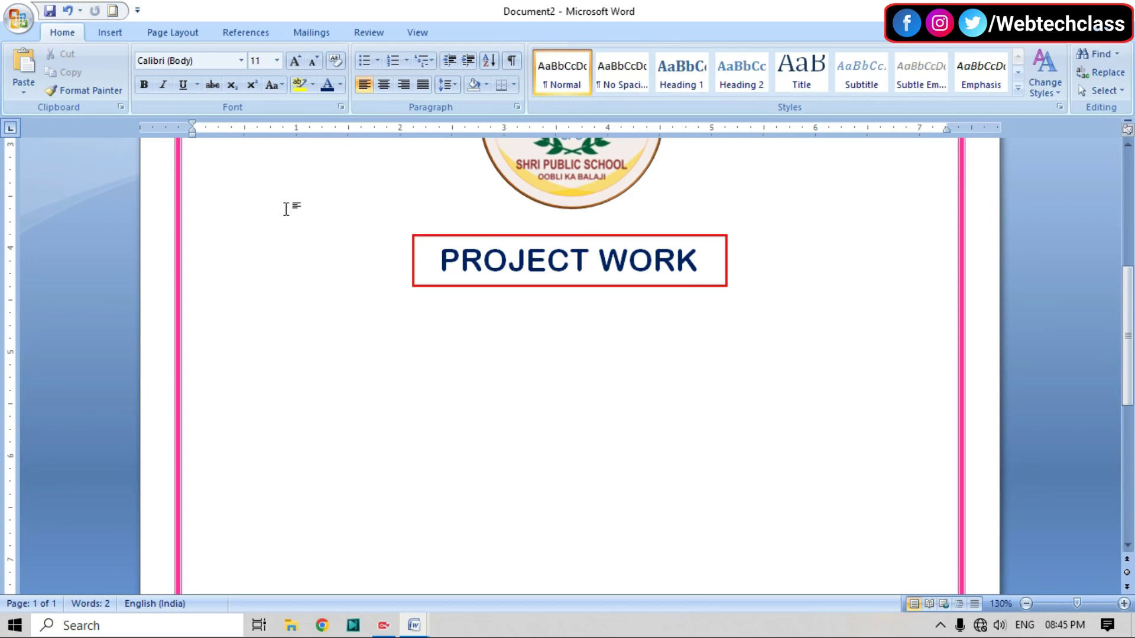
Draw a 1.07 × 4.58-inch Bevel shape from Basic Shapes below the PROJECT WORK box
{"action": "left_click", "coordinate": [118, 31]}
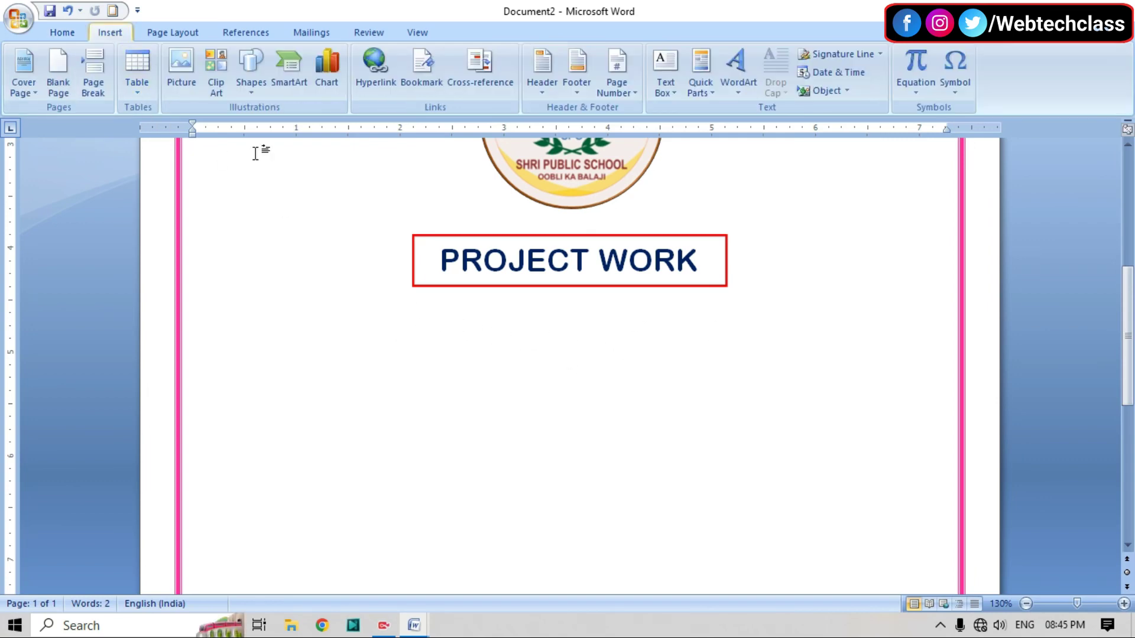
{"action": "left_click", "coordinate": [247, 88]}
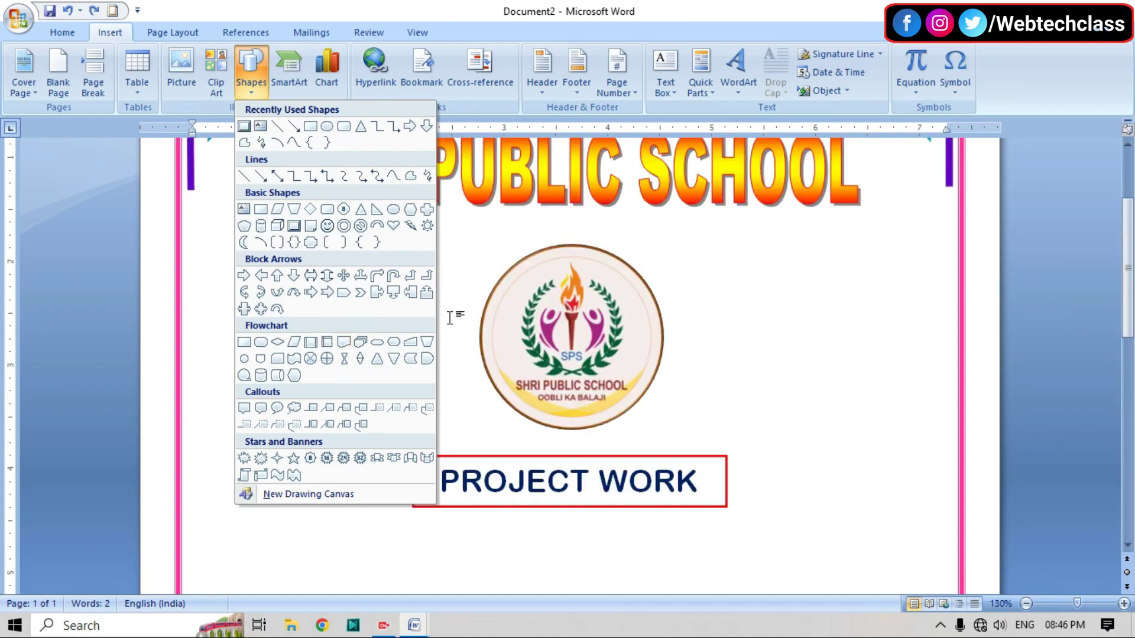
{"action": "left_click", "coordinate": [293, 224]}
{"action": "scroll", "coordinate": [578, 436], "scroll_direction": "down", "scroll_amount": 3}
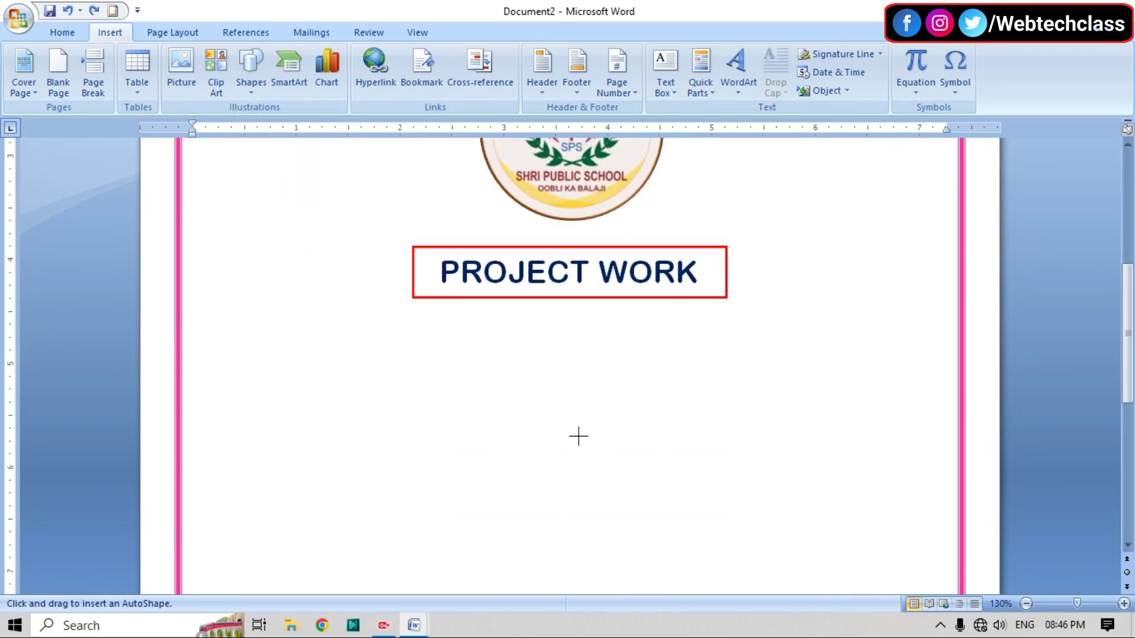
{"action": "mouse_move", "coordinate": [333, 334]}
{"action": "left_mouse_down"}
{"action": "mouse_move", "coordinate": [837, 456]}
{"action": "mouse_move", "coordinate": [809, 446]}
{"action": "left_mouse_up"}
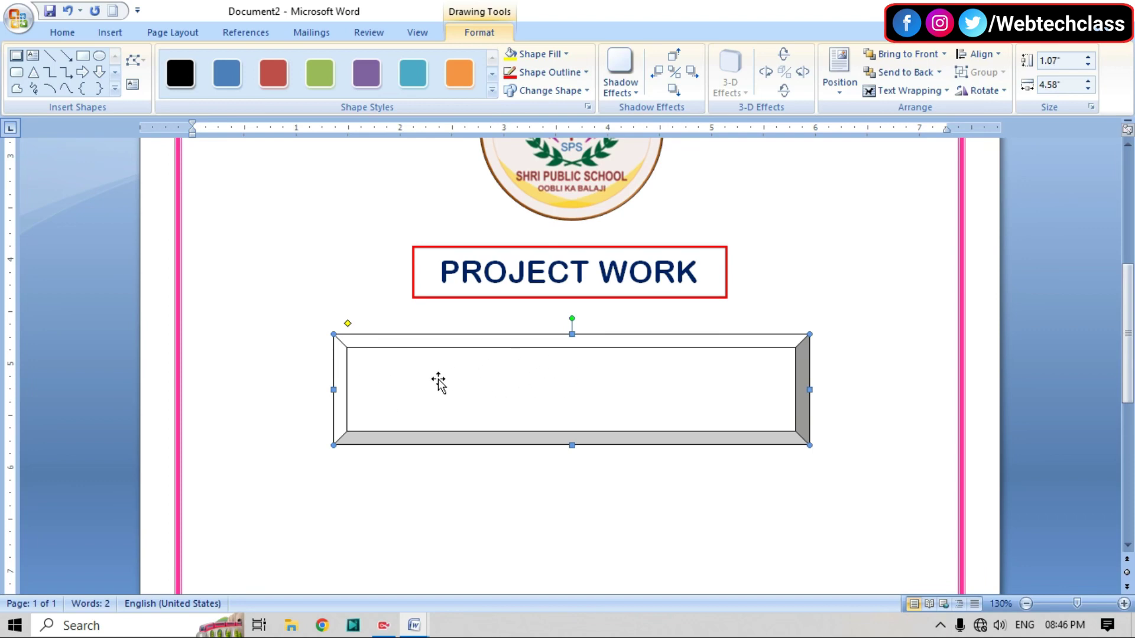
Enable text in the bevel shape and type 'SUBJECT : COMPUTER'
{"action": "right_click", "coordinate": [423, 370]}
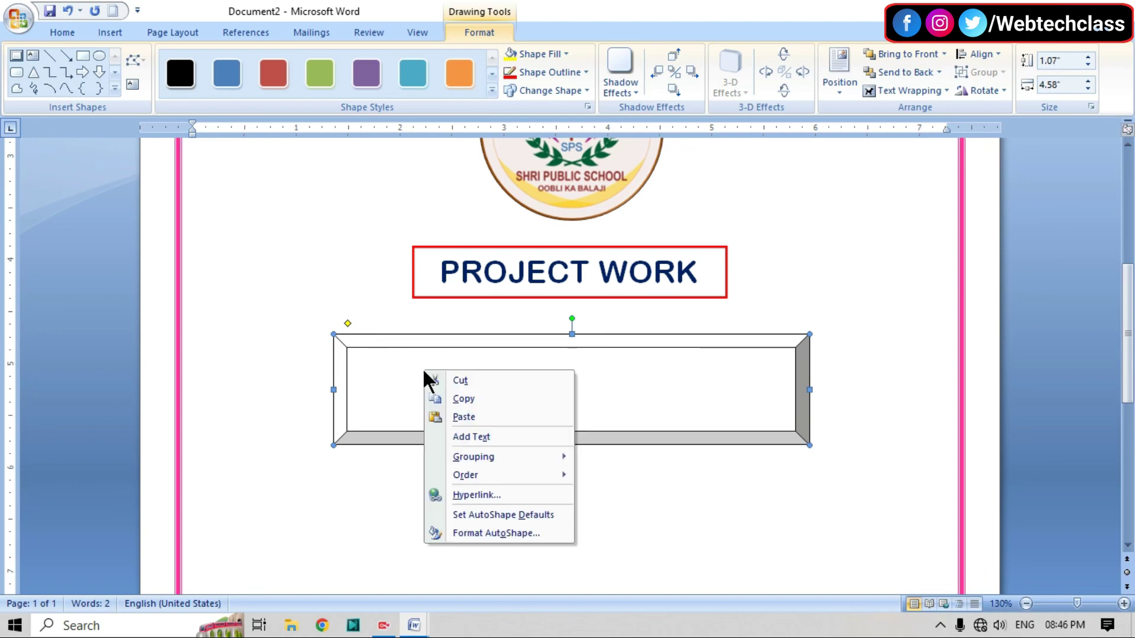
{"action": "left_click", "coordinate": [483, 441]}
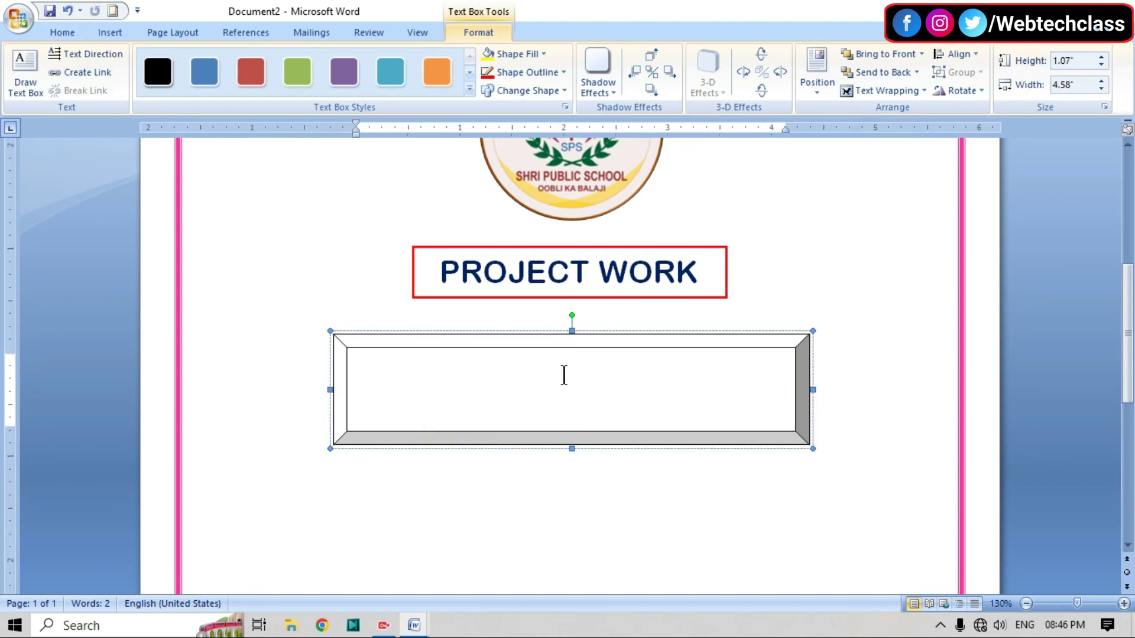
{"action": "type", "text": "SUBJE"}
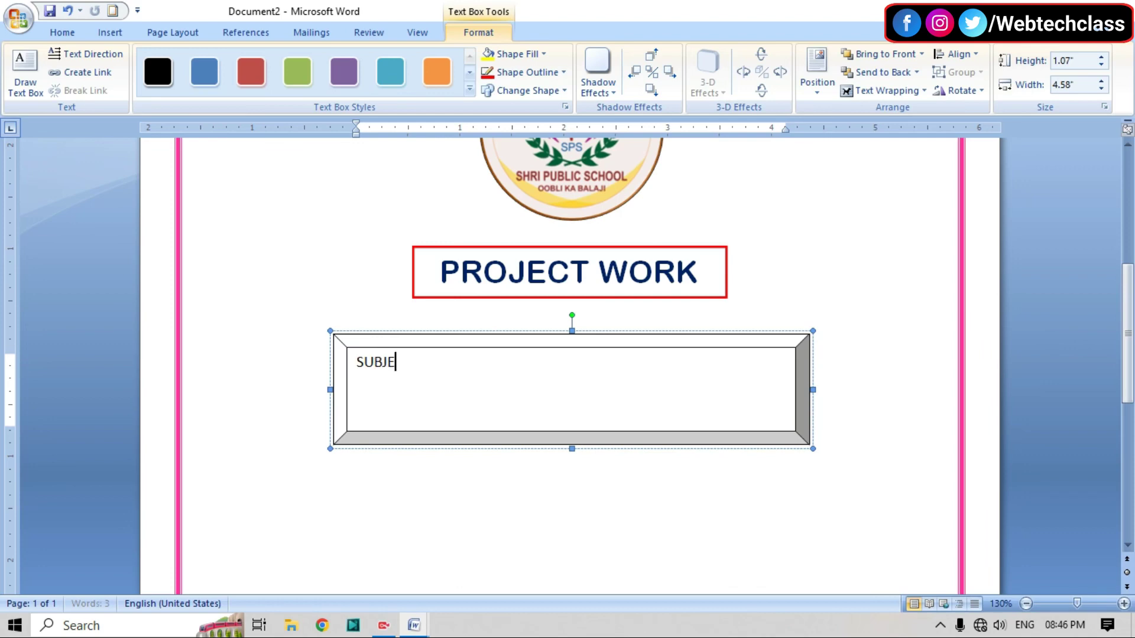
{"action": "type", "text": "CT"}
{"action": "type", "text": " : "}
{"action": "type", "text": "COMPU"}
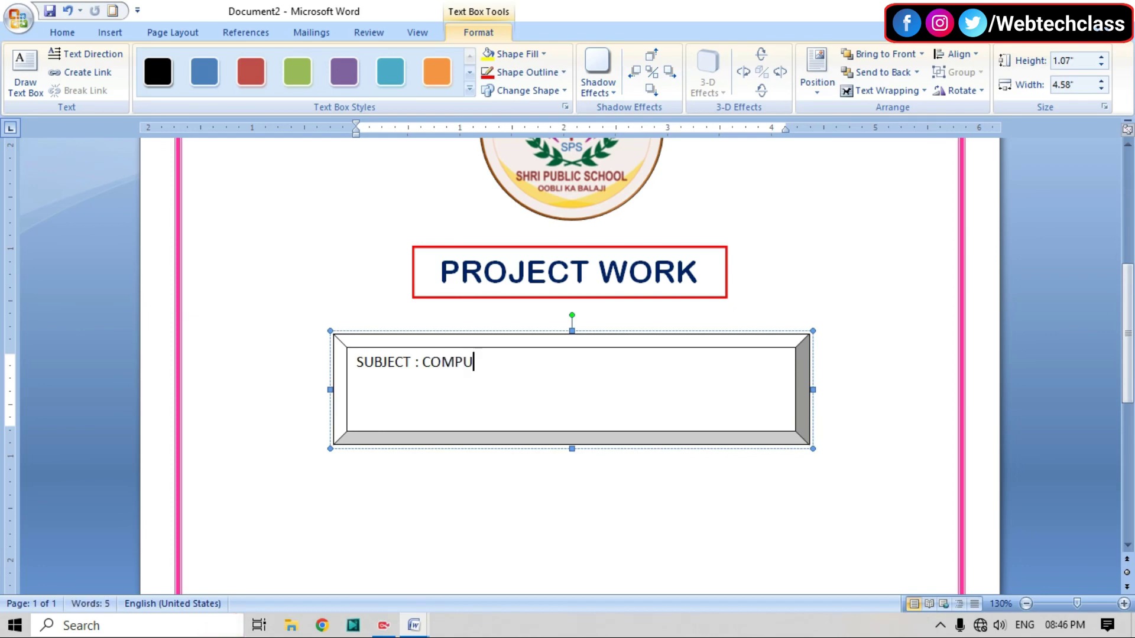
{"action": "type", "text": "TER"}
Format SUBJECT : COMPUTER as 24 pt, centred, Arial Rounded MT Bold
{"action": "key", "text": "ctrl+a"}
{"action": "left_click", "coordinate": [59, 33]}
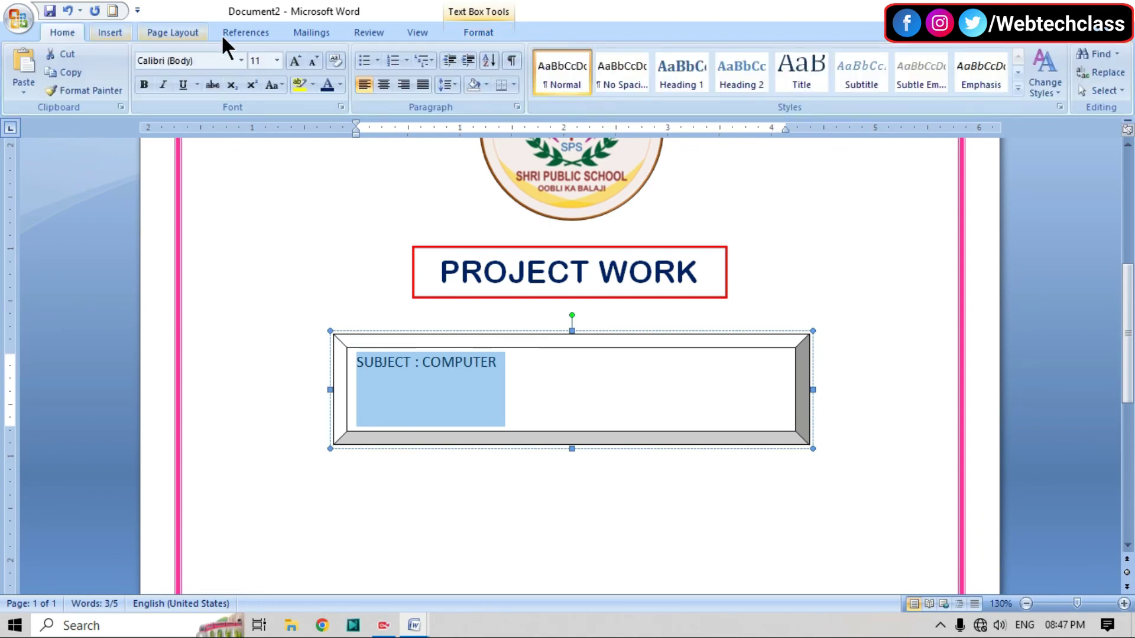
{"action": "left_click", "coordinate": [293, 61]}
{"action": "left_click", "coordinate": [294, 61]}
{"action": "left_click", "coordinate": [293, 61]}
{"action": "left_click", "coordinate": [294, 61]}
{"action": "left_click", "coordinate": [294, 61]}
{"action": "left_click", "coordinate": [294, 61]}
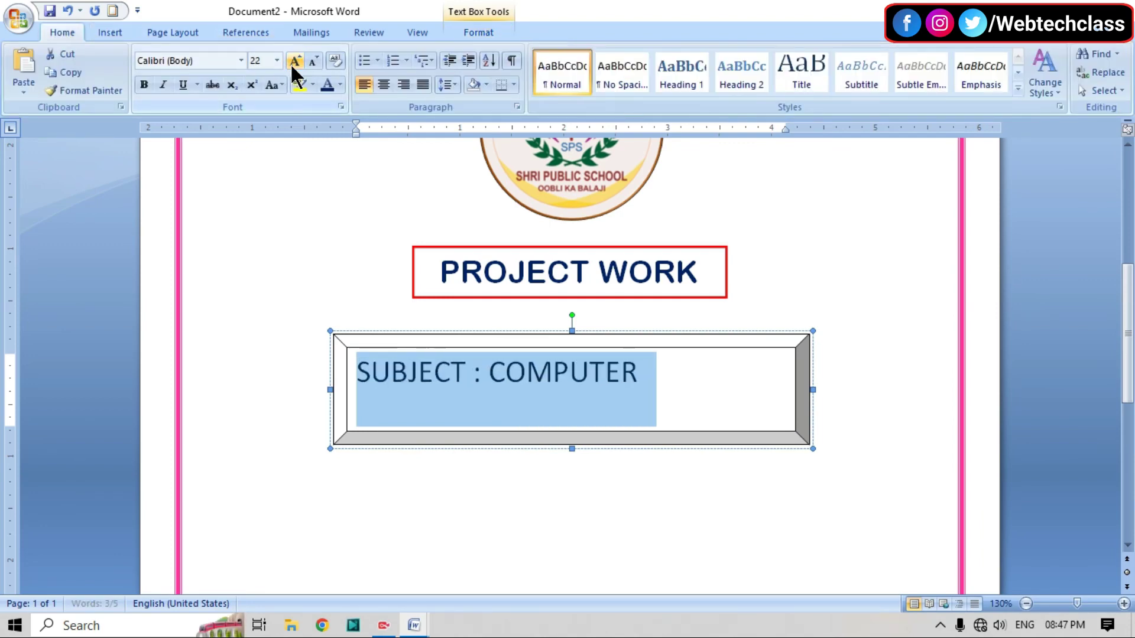
{"action": "left_click", "coordinate": [294, 61]}
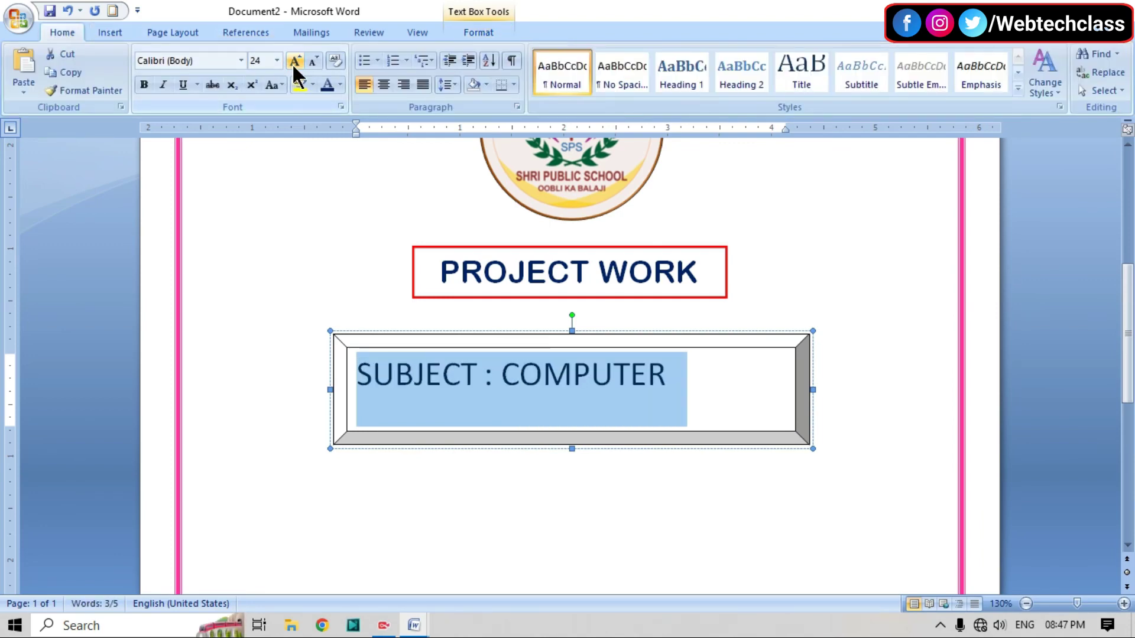
{"action": "left_click", "coordinate": [384, 85]}
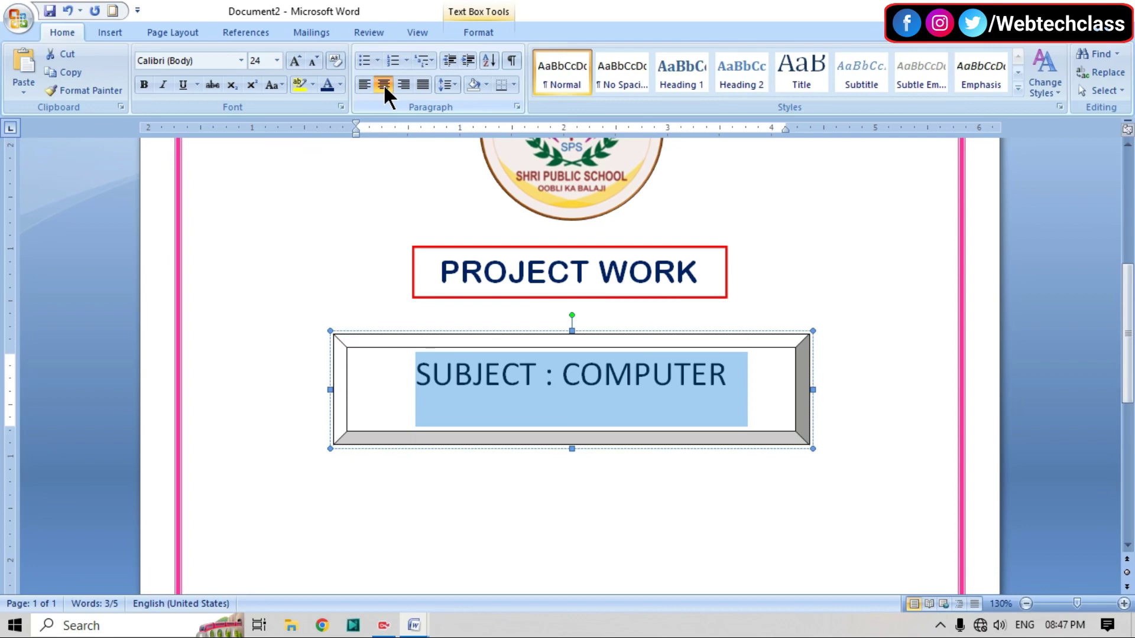
{"action": "left_click", "coordinate": [241, 60]}
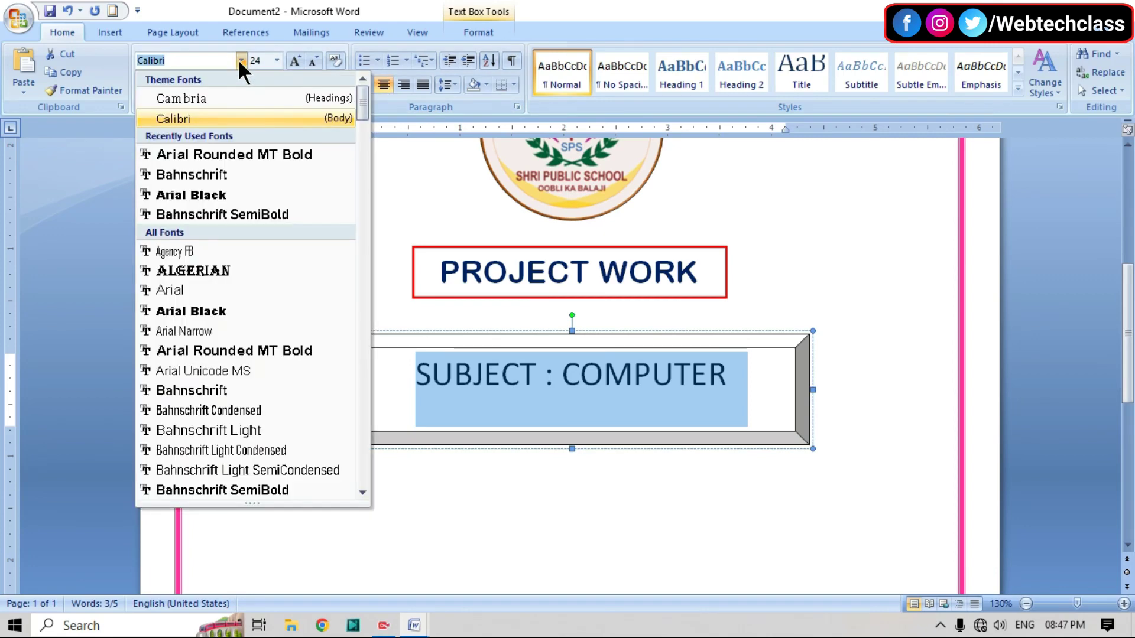
{"action": "left_click", "coordinate": [232, 355]}
Shorten the bevel box to 0.64 inches tall and centre it horizontally on the page
{"action": "left_click", "coordinate": [565, 437]}
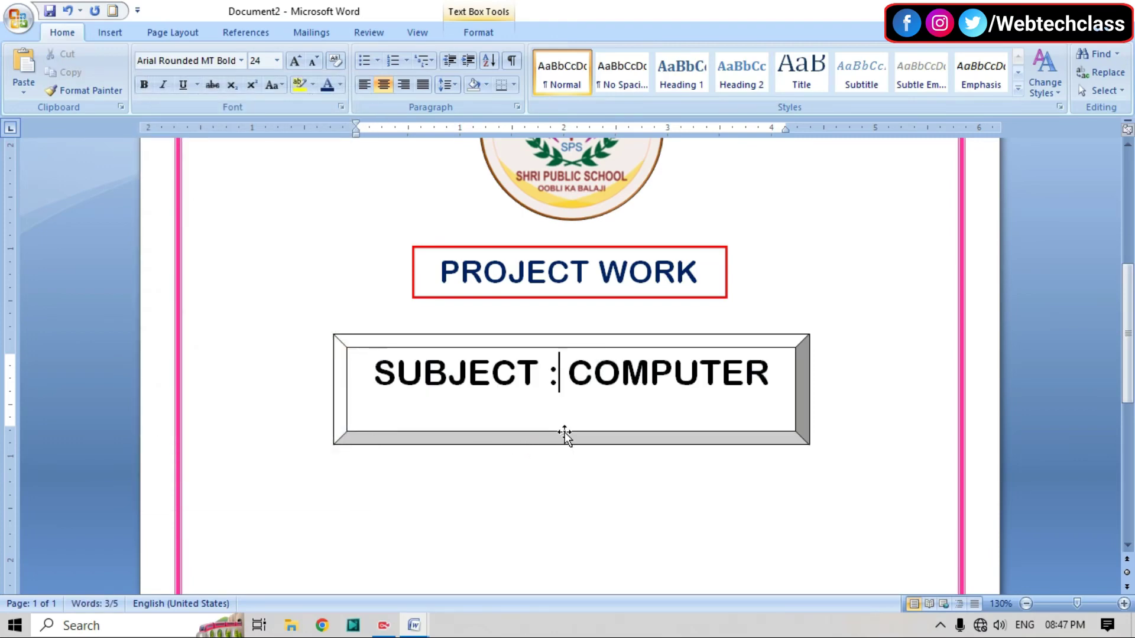
{"action": "left_click", "coordinate": [575, 440]}
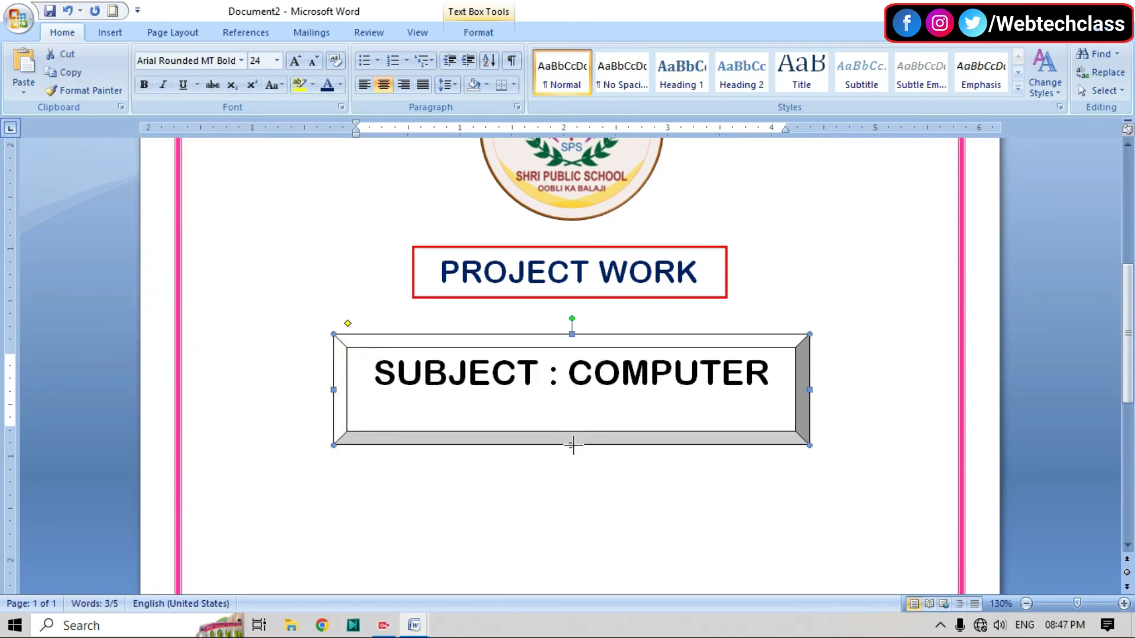
{"action": "left_click_drag", "start_coordinate": [572, 445], "coordinate": [572, 412]}
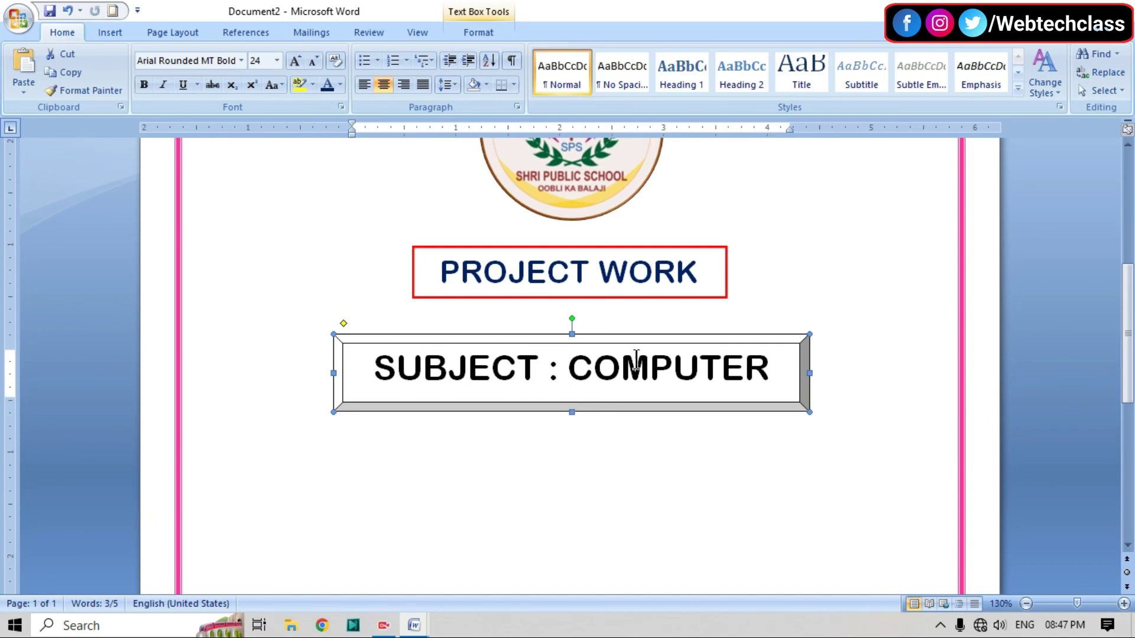
{"action": "left_click", "coordinate": [480, 34]}
{"action": "left_click", "coordinate": [975, 55]}
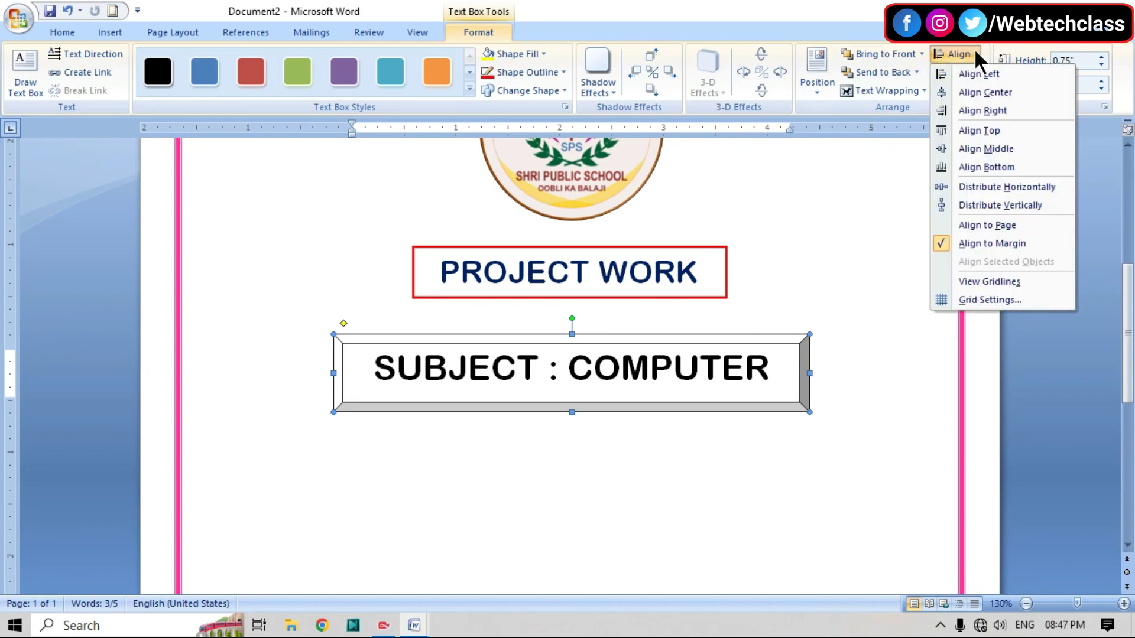
{"action": "left_click", "coordinate": [985, 92]}
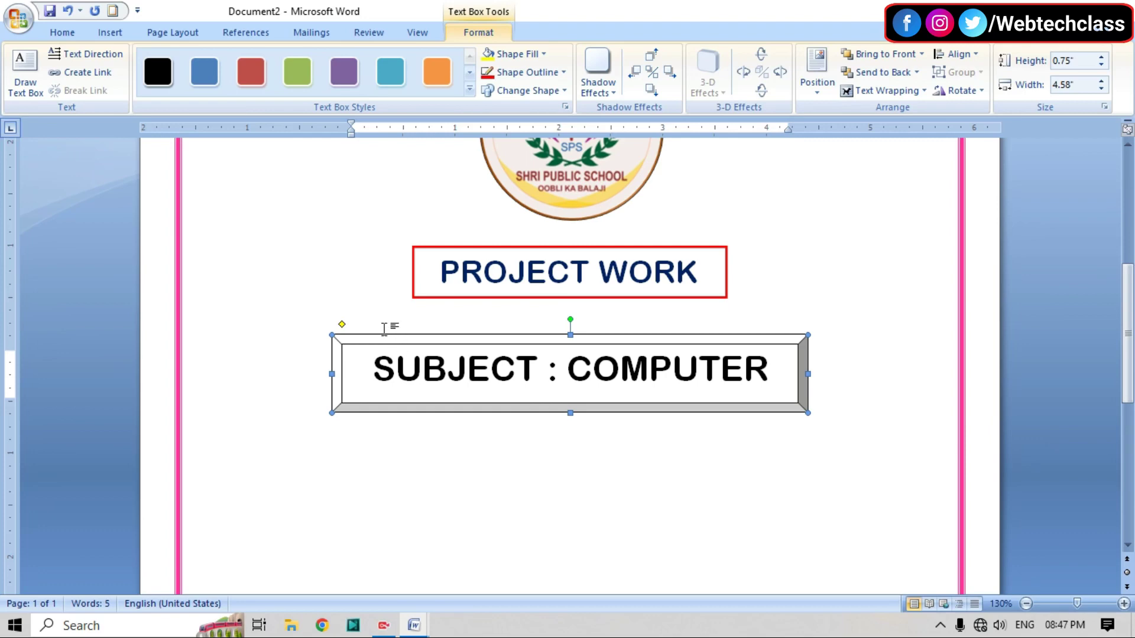
{"action": "left_click_drag", "start_coordinate": [571, 413], "coordinate": [570, 402]}
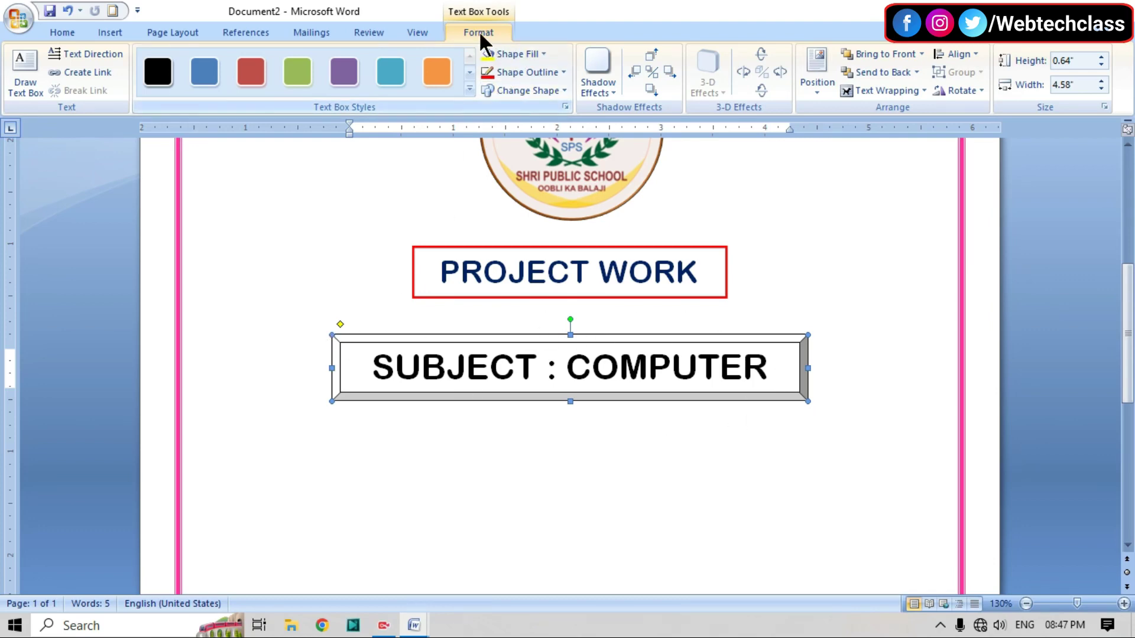
Fill the SUBJECT box purple and recolour its SUBJECT : COMPUTER lettering white
{"action": "left_click", "coordinate": [537, 57]}
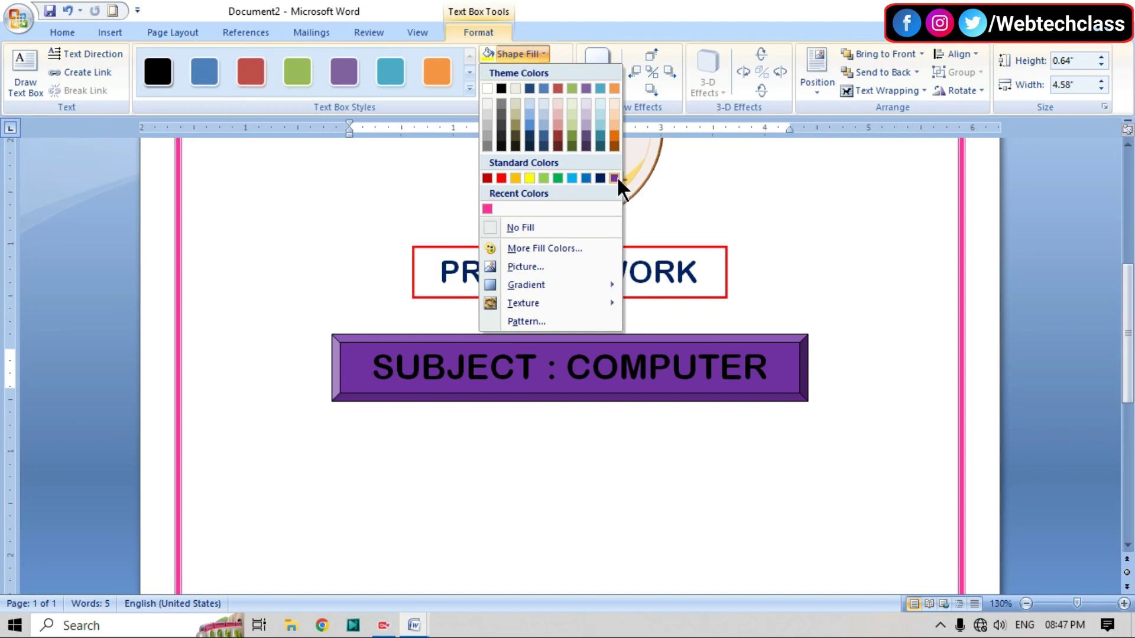
{"action": "left_click", "coordinate": [614, 178]}
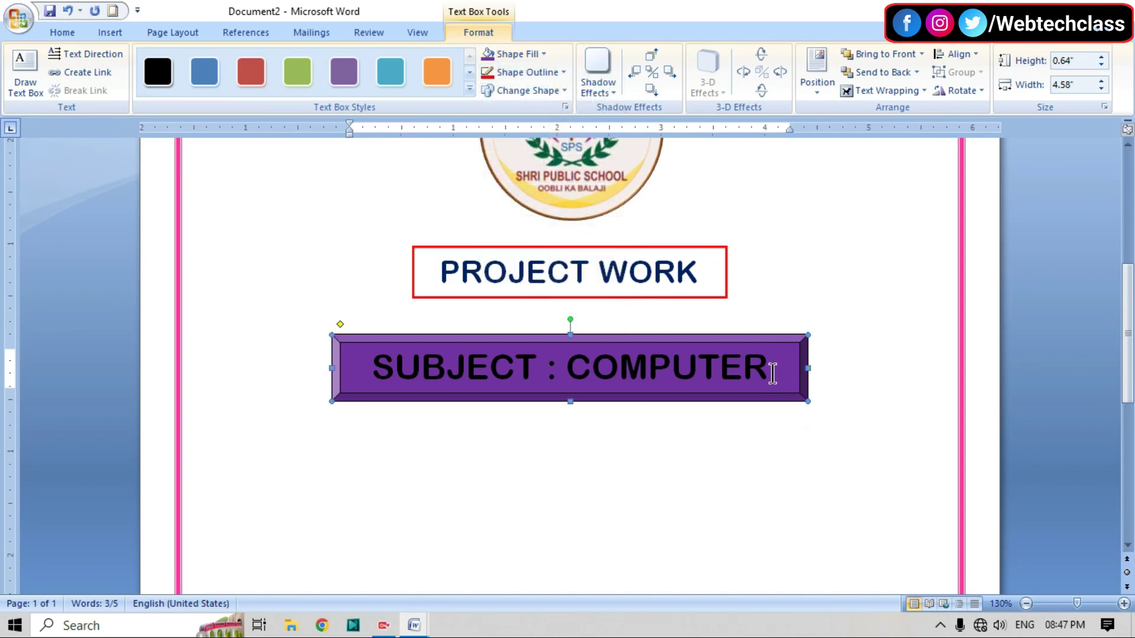
{"action": "left_click_drag", "start_coordinate": [772, 372], "coordinate": [403, 377]}
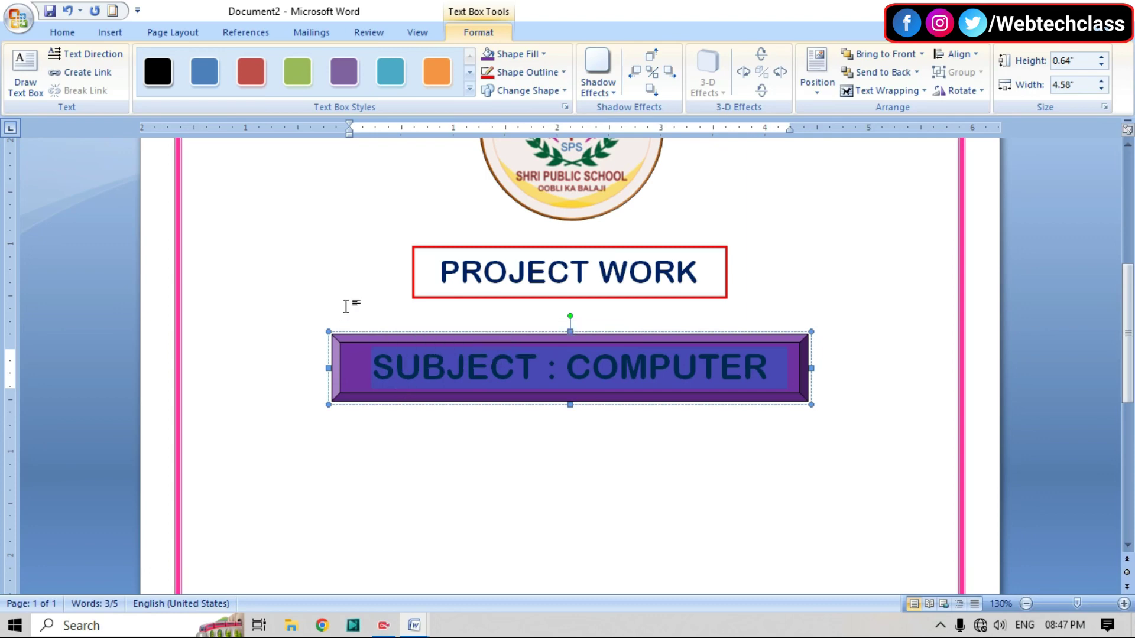
{"action": "left_click", "coordinate": [75, 32]}
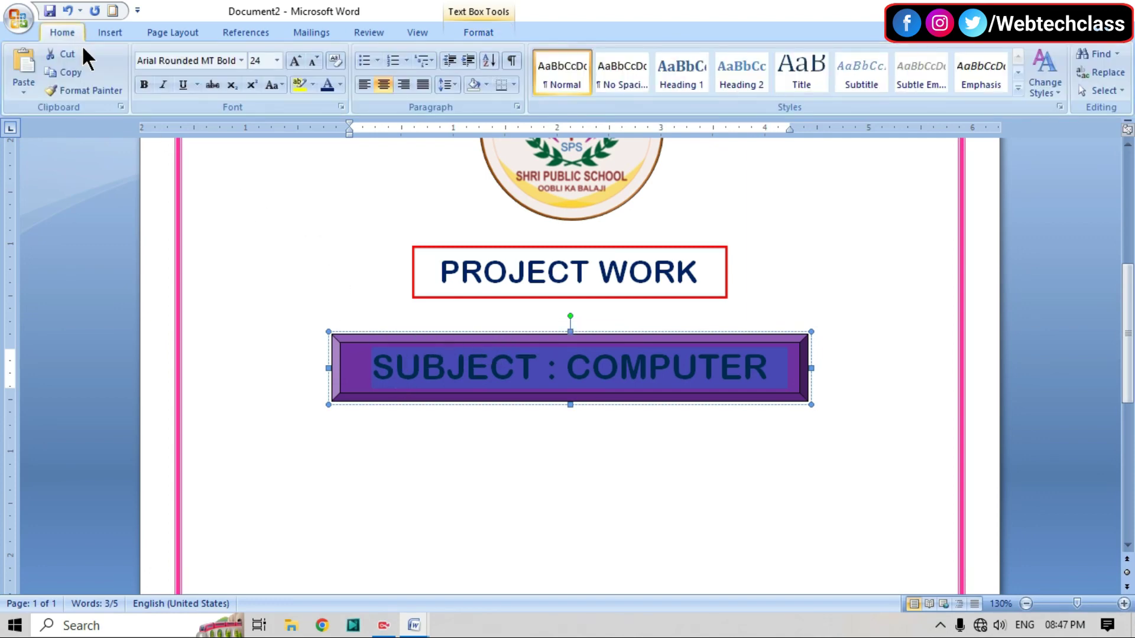
{"action": "left_click", "coordinate": [341, 85]}
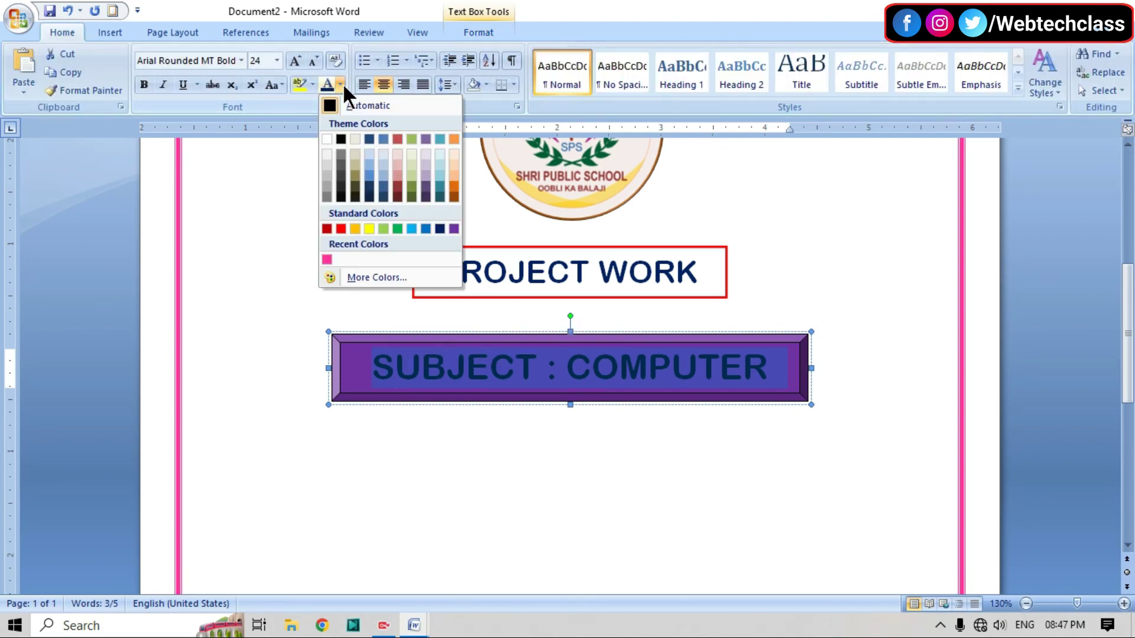
{"action": "left_click", "coordinate": [327, 140]}
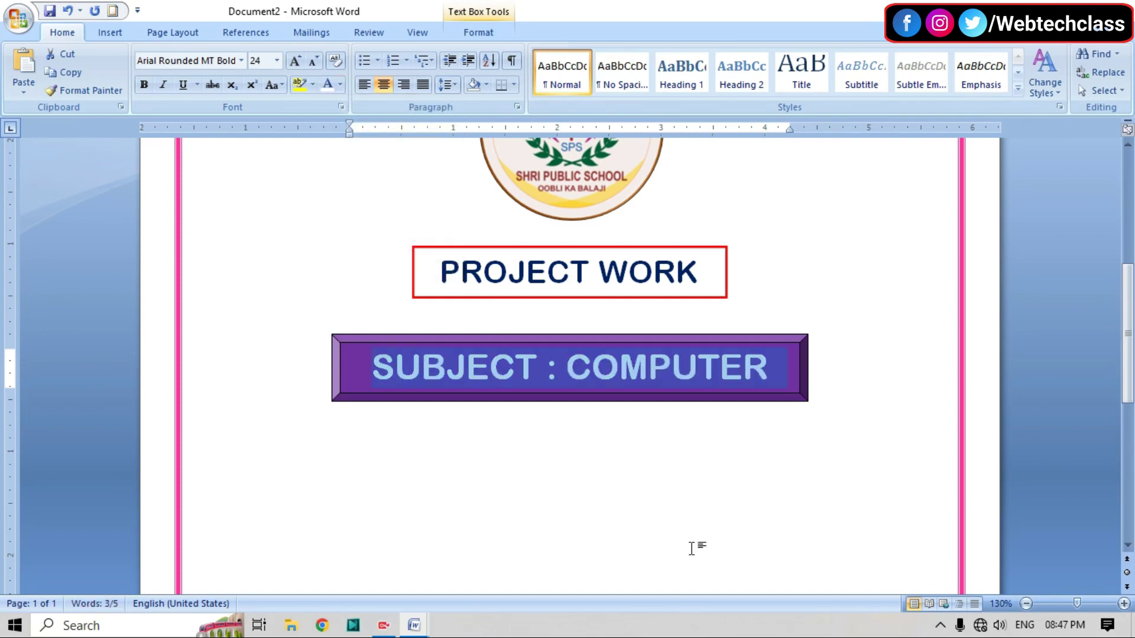
{"action": "left_click", "coordinate": [678, 518]}
Outline the purple SUBJECT : COMPUTER box in light green and scroll back to view it
{"action": "scroll", "coordinate": [678, 518], "scroll_direction": "down", "scroll_amount": 4}
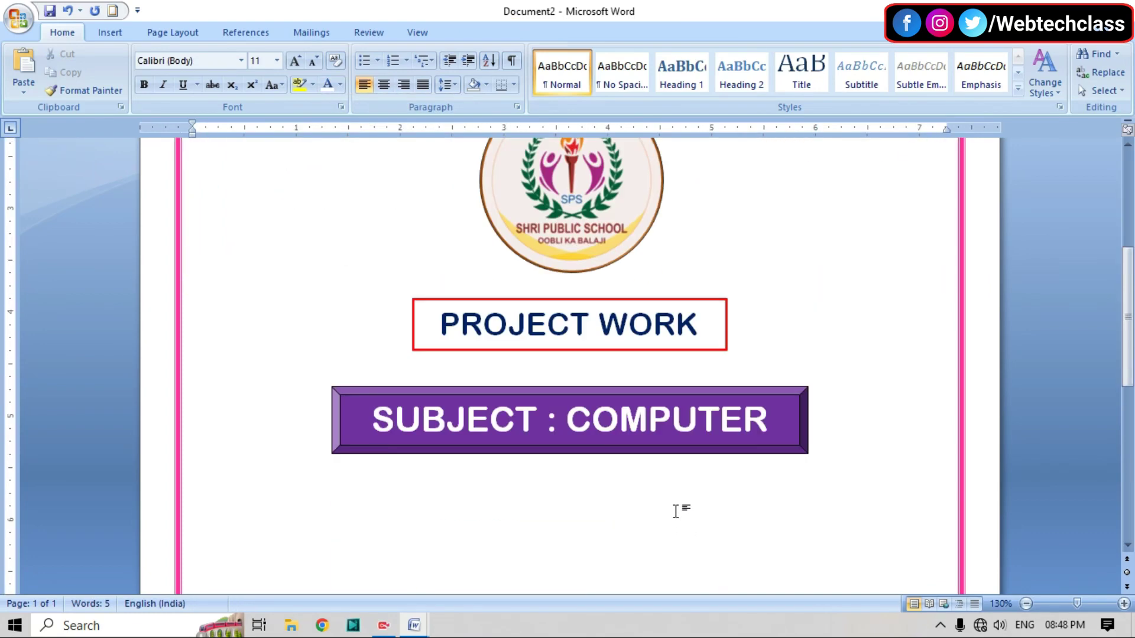
{"action": "left_click", "coordinate": [572, 392]}
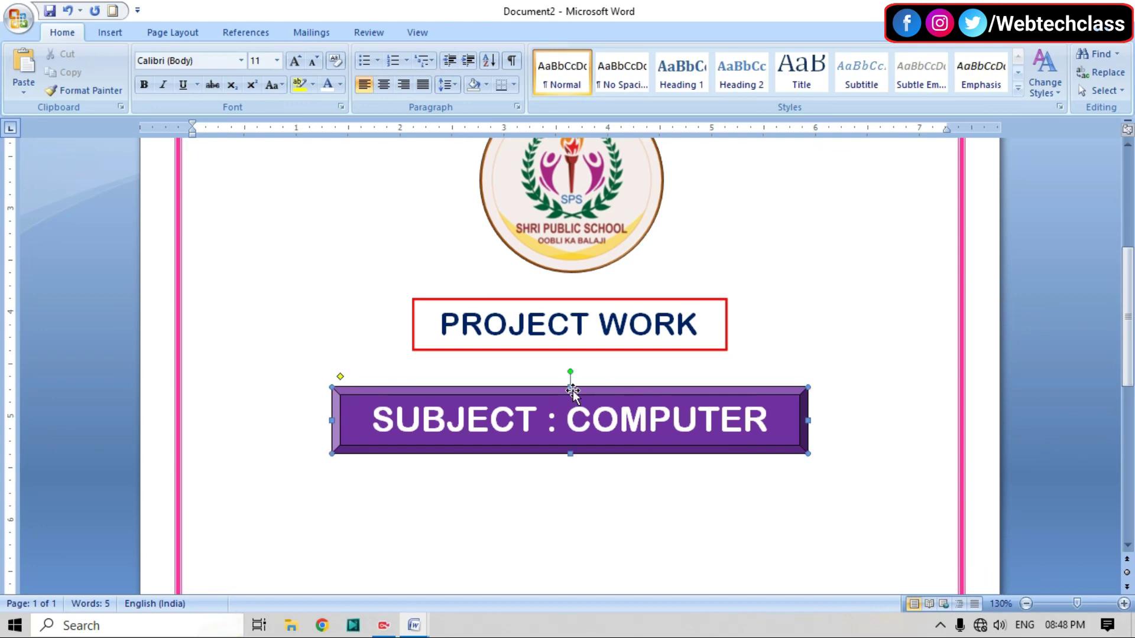
{"action": "left_click", "coordinate": [473, 31]}
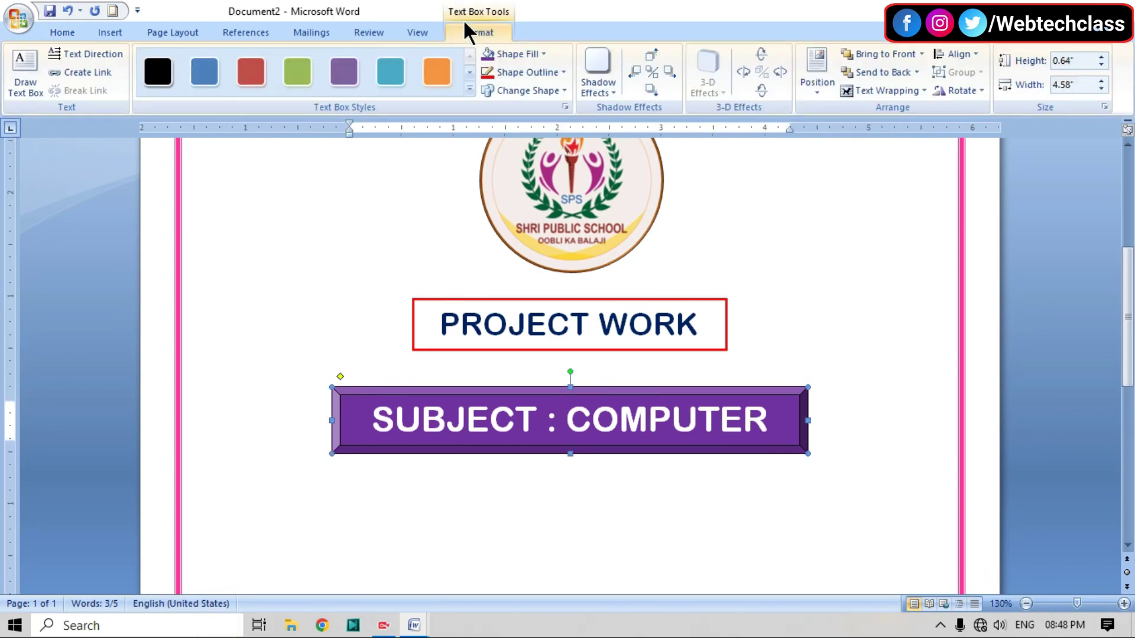
{"action": "left_click", "coordinate": [514, 72]}
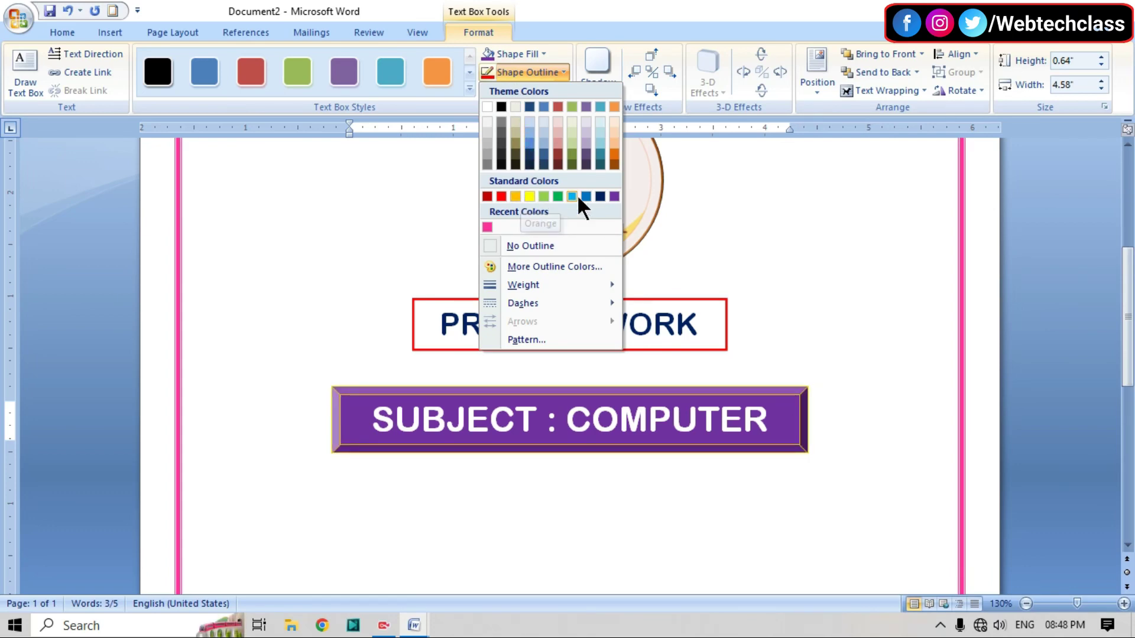
{"action": "left_click", "coordinate": [544, 196]}
{"action": "scroll", "coordinate": [1064, 426], "scroll_direction": "down", "scroll_amount": 1}
{"action": "scroll", "coordinate": [901, 386], "scroll_direction": "down", "scroll_amount": 2}
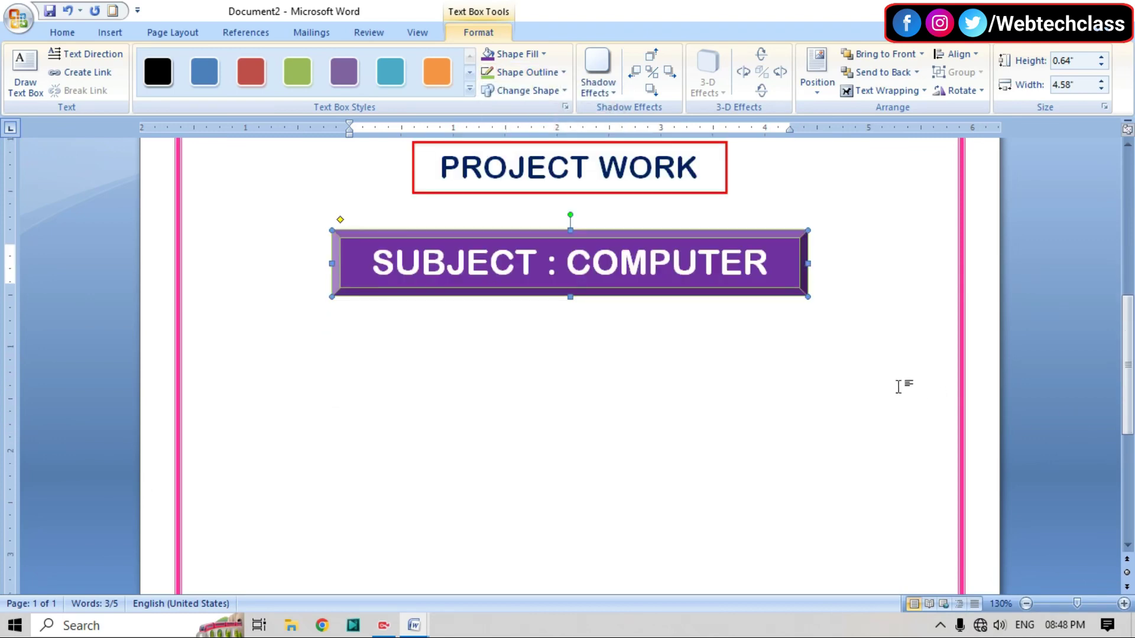
{"action": "key", "text": "ctrl+Home"}
{"action": "scroll", "coordinate": [895, 387], "scroll_direction": "down", "scroll_amount": 5}
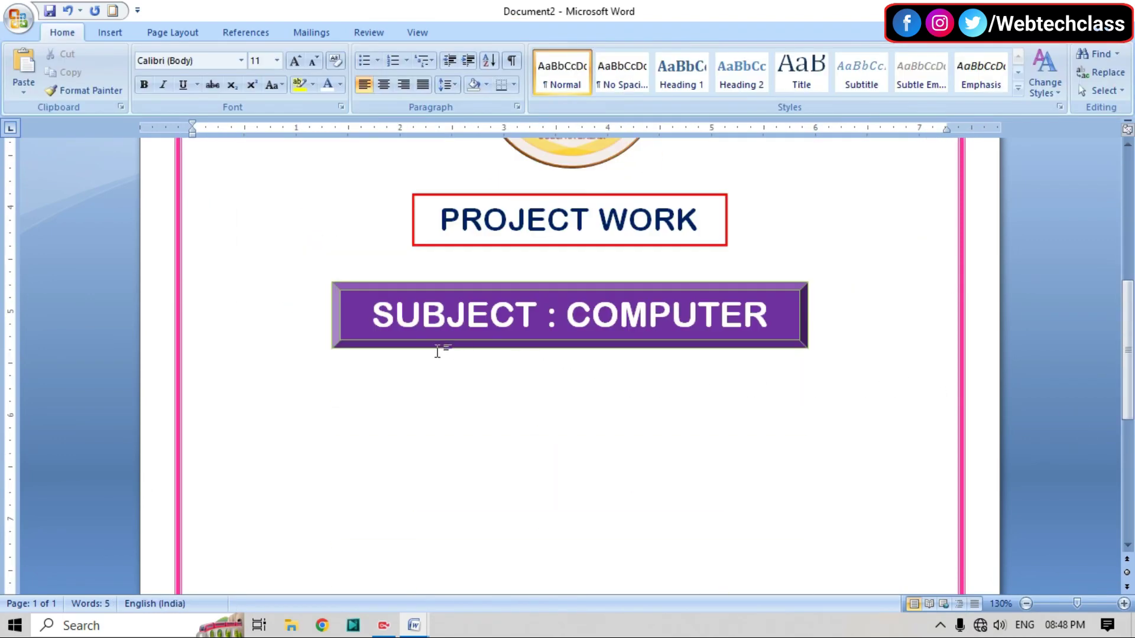
{"action": "scroll", "coordinate": [904, 350], "scroll_direction": "down", "scroll_amount": 2}
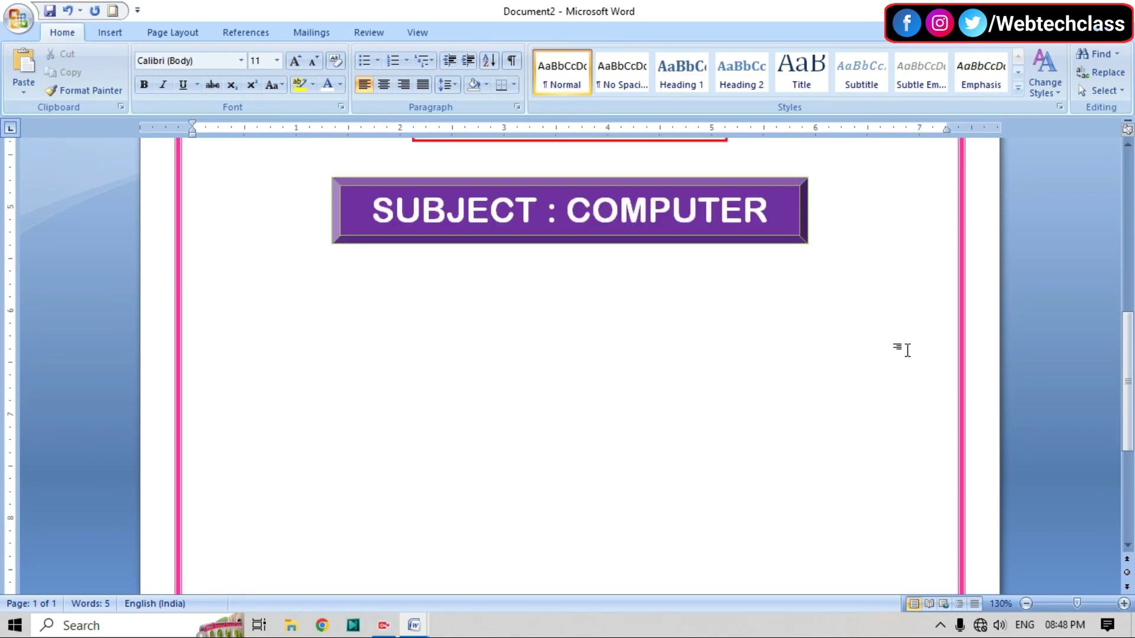
{"action": "scroll", "coordinate": [905, 350], "scroll_direction": "up", "scroll_amount": 2}
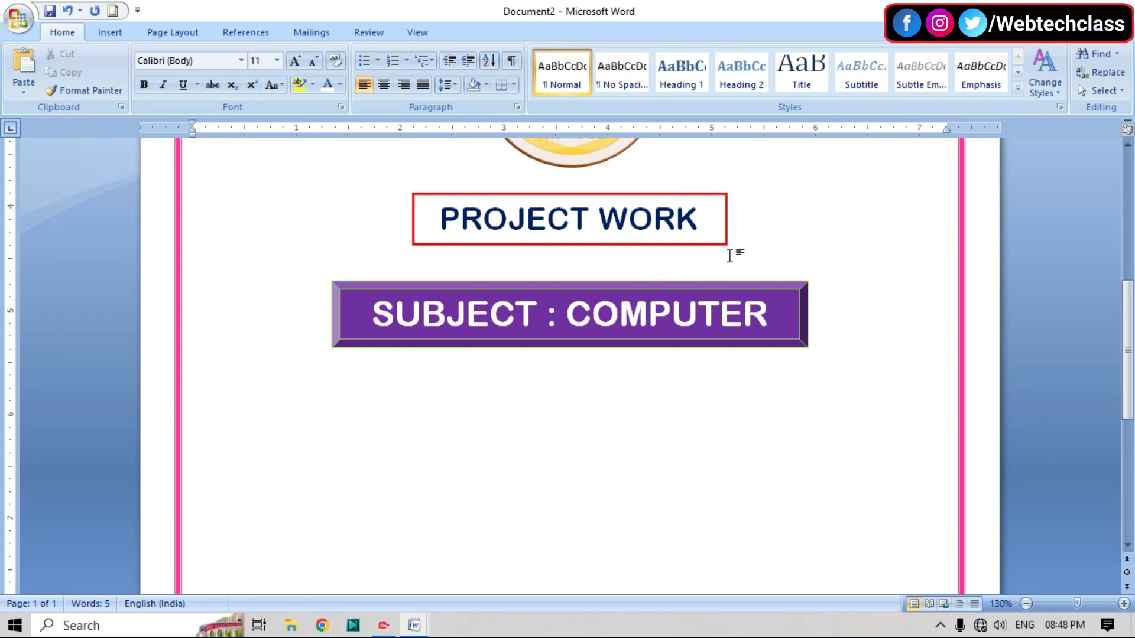
Insert PNG (26), the desktop computer picture from the Computer PNG folder
{"action": "left_click", "coordinate": [108, 36]}
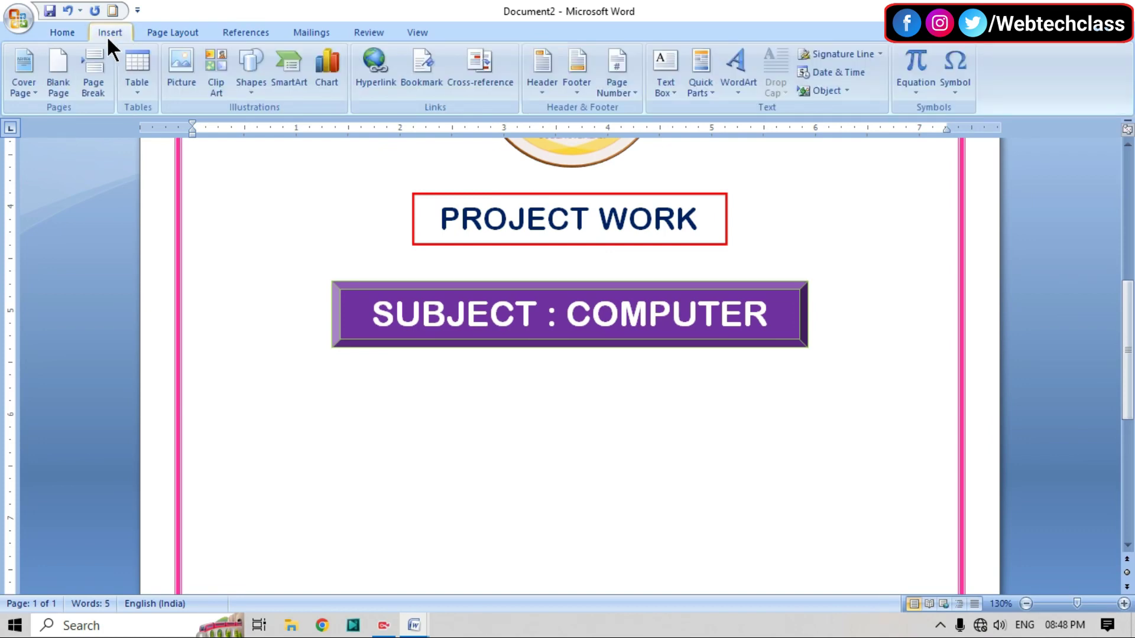
{"action": "left_click", "coordinate": [178, 86]}
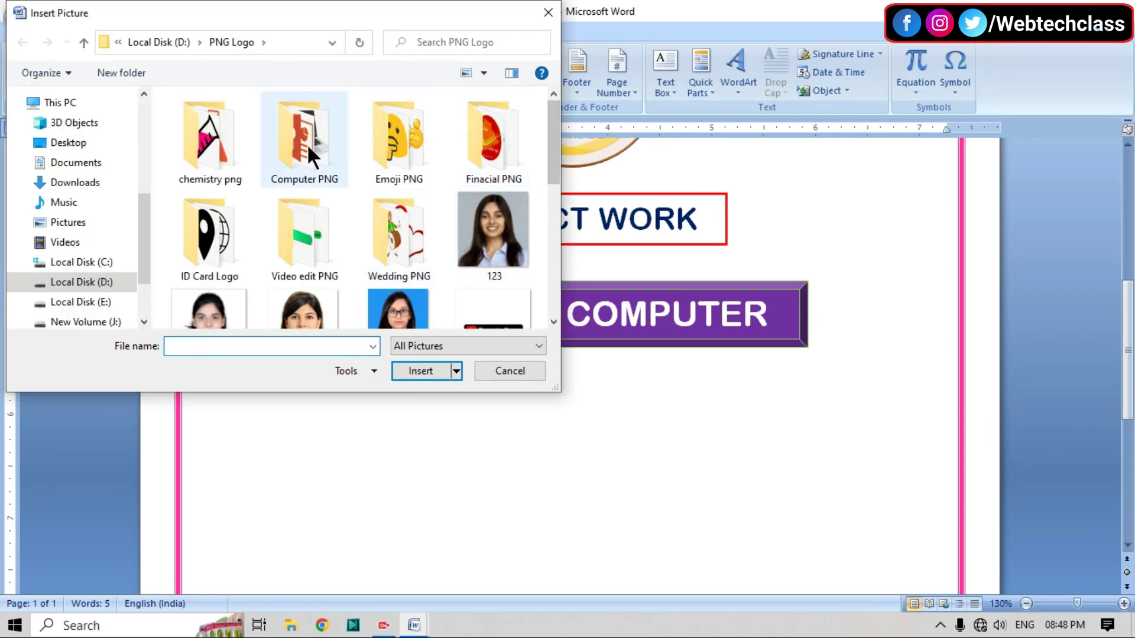
{"action": "double_click", "coordinate": [304, 143]}
{"action": "left_click", "coordinate": [305, 143]}
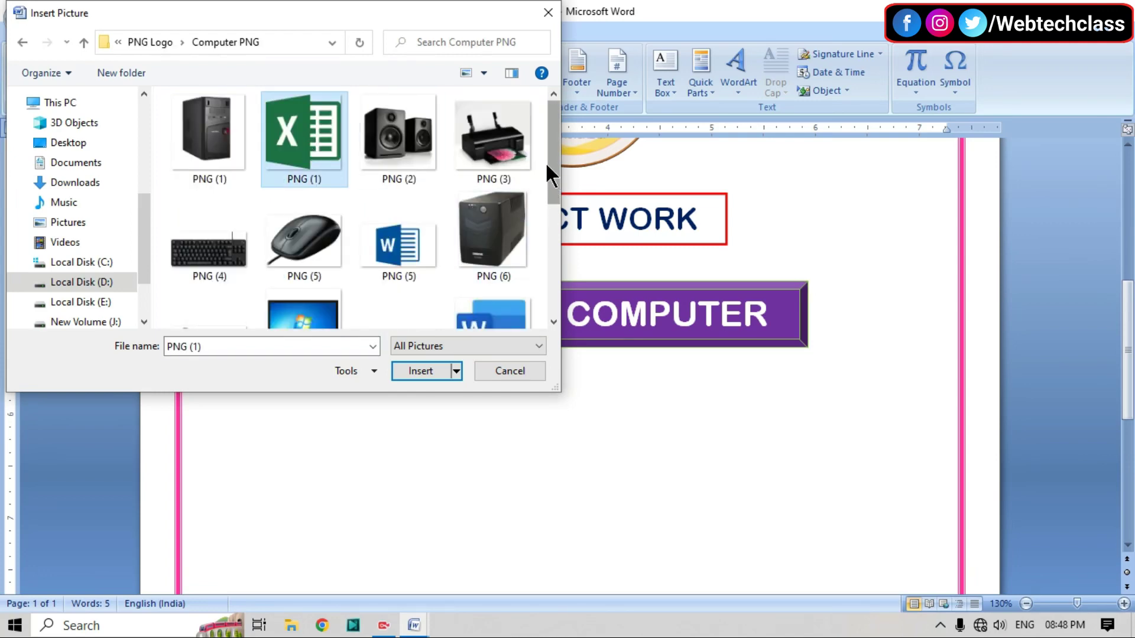
{"action": "left_click_drag", "start_coordinate": [552, 157], "coordinate": [555, 242]}
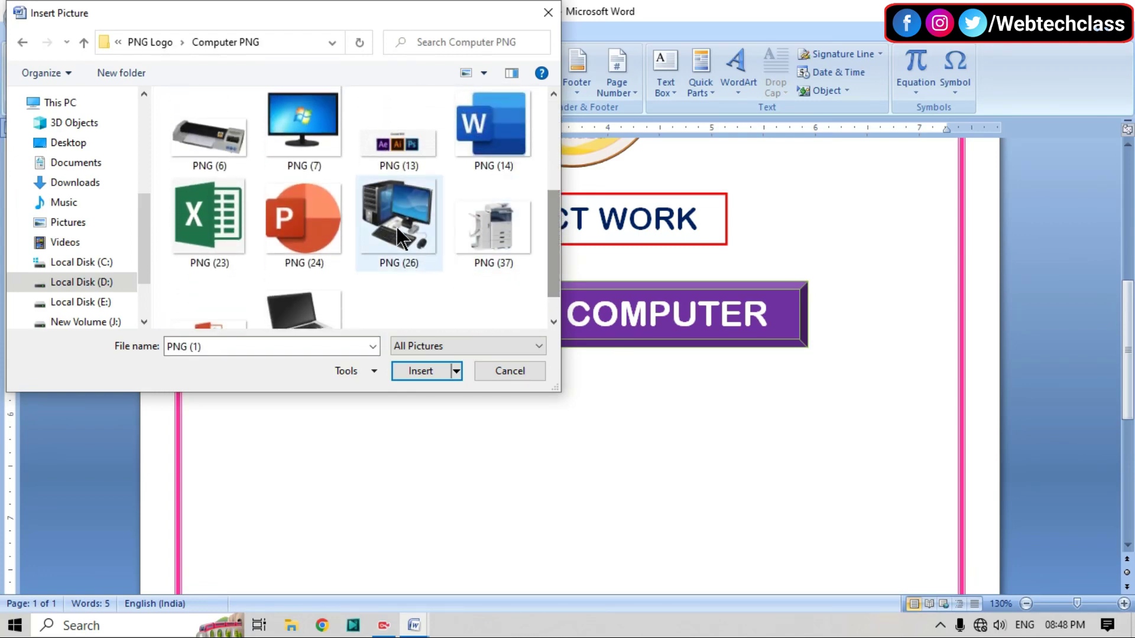
{"action": "left_click", "coordinate": [394, 227]}
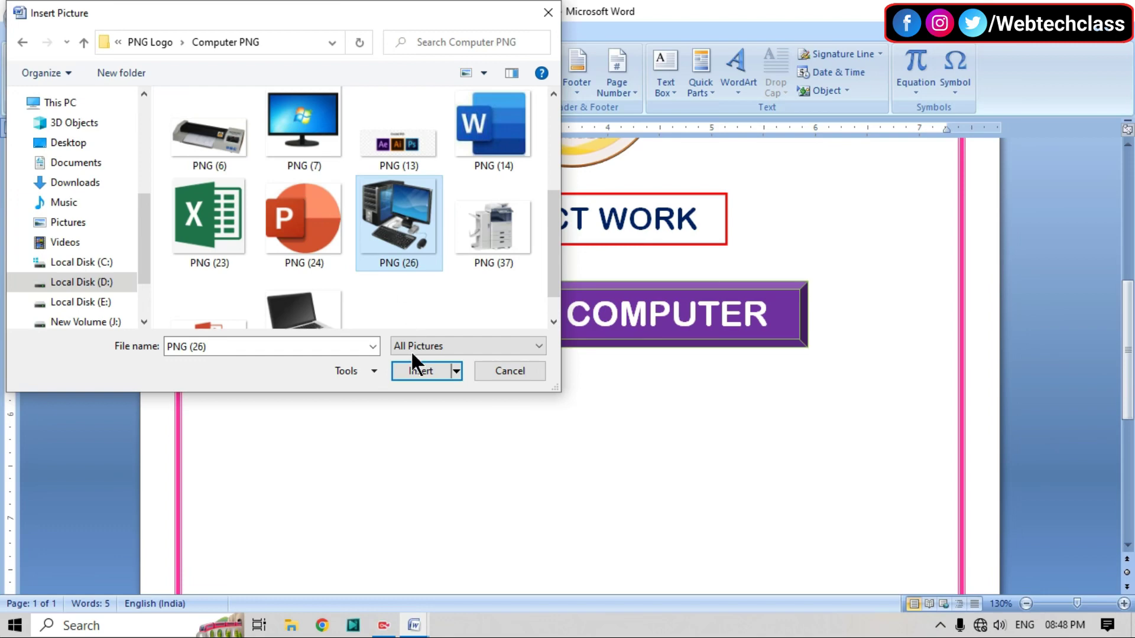
{"action": "left_click", "coordinate": [420, 372]}
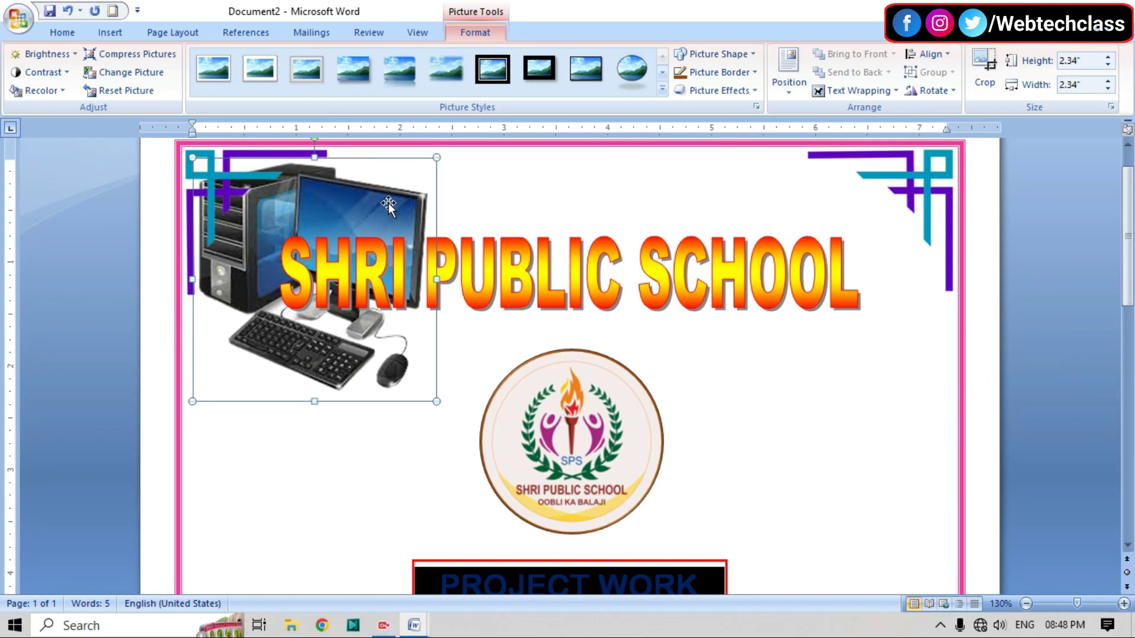
Set the computer picture to In Front of Text and move it down the page
{"action": "left_click", "coordinate": [864, 87]}
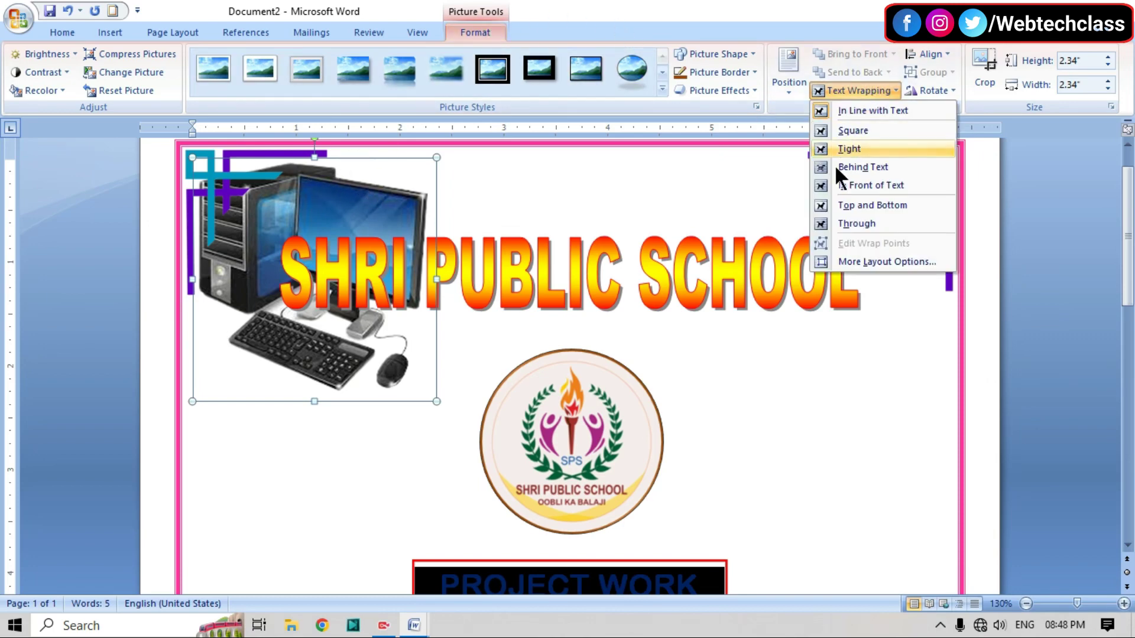
{"action": "left_click", "coordinate": [863, 183]}
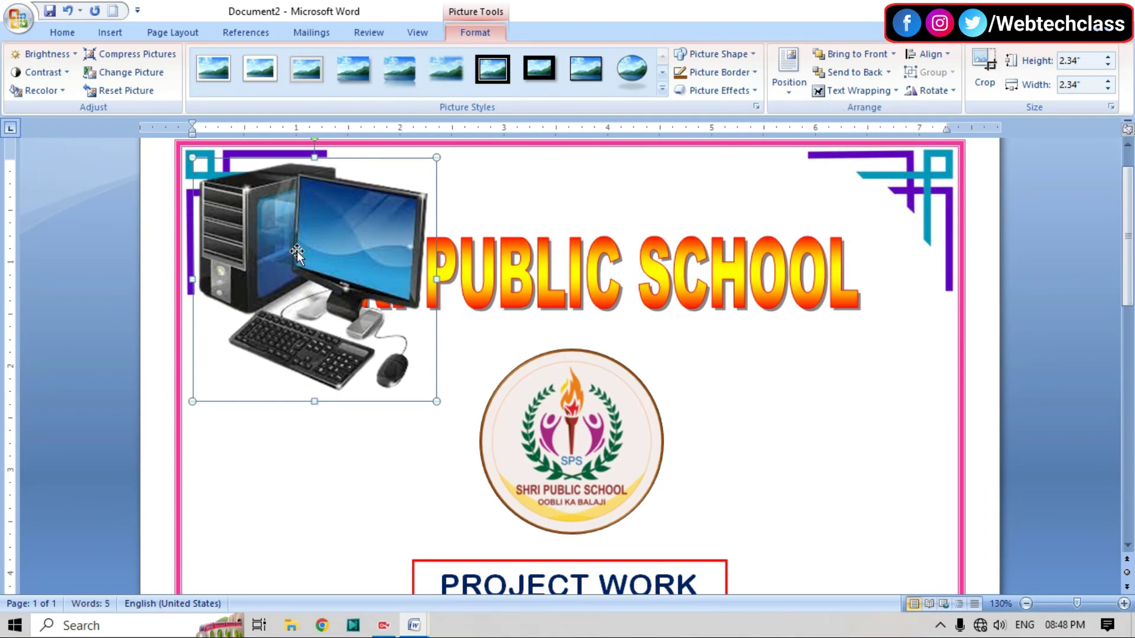
{"action": "left_click_drag", "start_coordinate": [297, 251], "coordinate": [741, 418]}
{"action": "scroll", "coordinate": [741, 418], "scroll_direction": "down", "scroll_amount": 3}
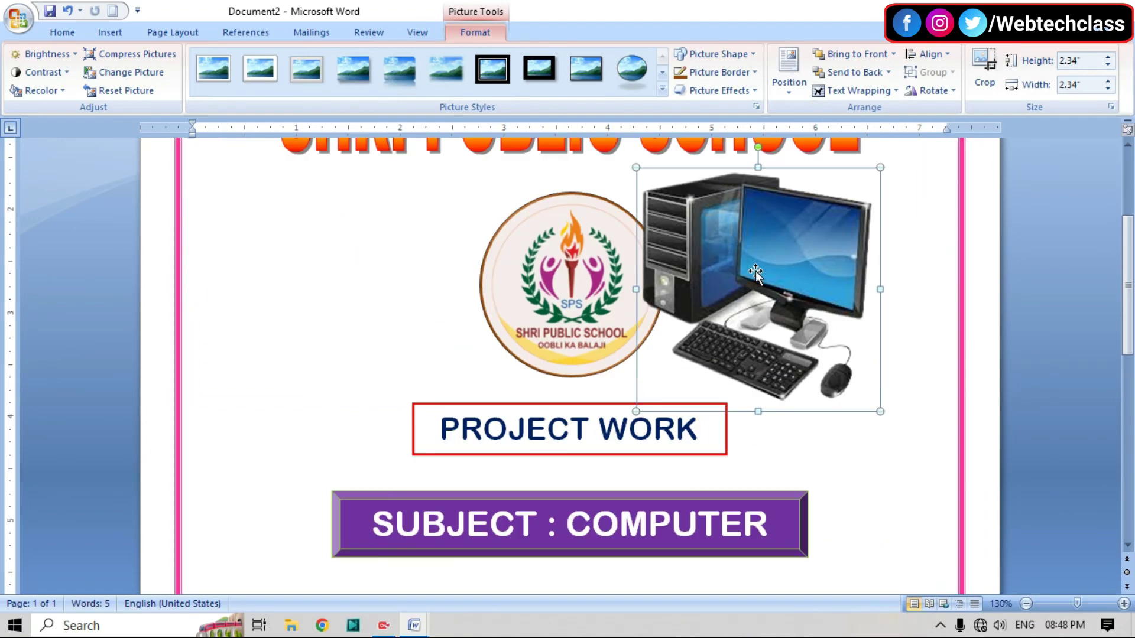
{"action": "left_click_drag", "start_coordinate": [759, 268], "coordinate": [818, 358]}
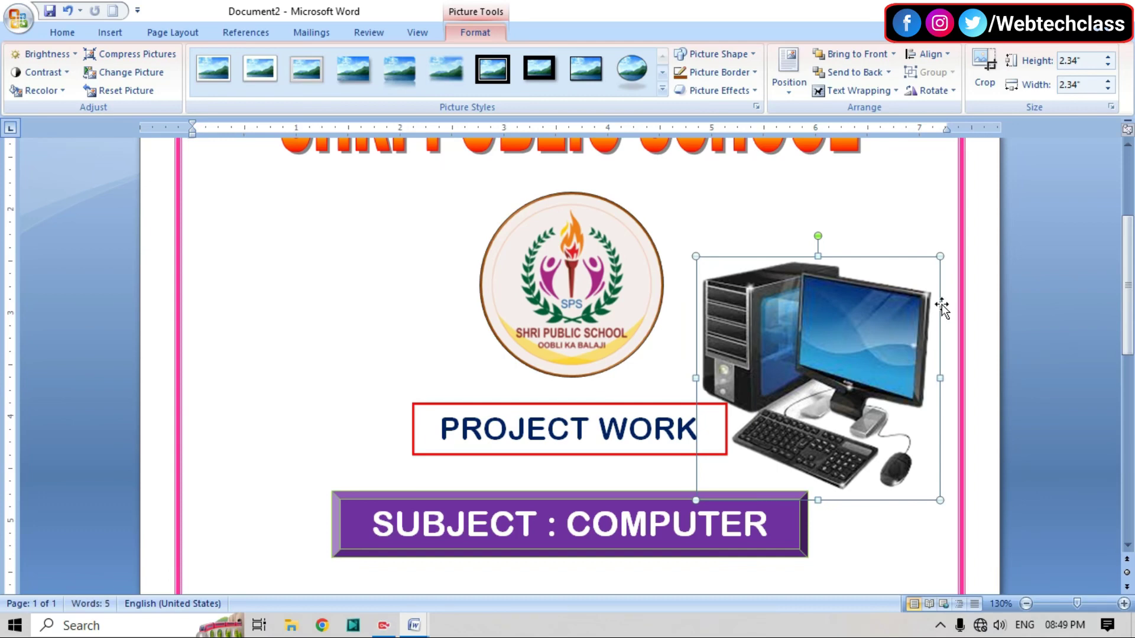
Shrink the picture to 1.3", place it right of the banner, and duplicate a copy to its left
{"action": "left_click_drag", "start_coordinate": [940, 255], "coordinate": [832, 365]}
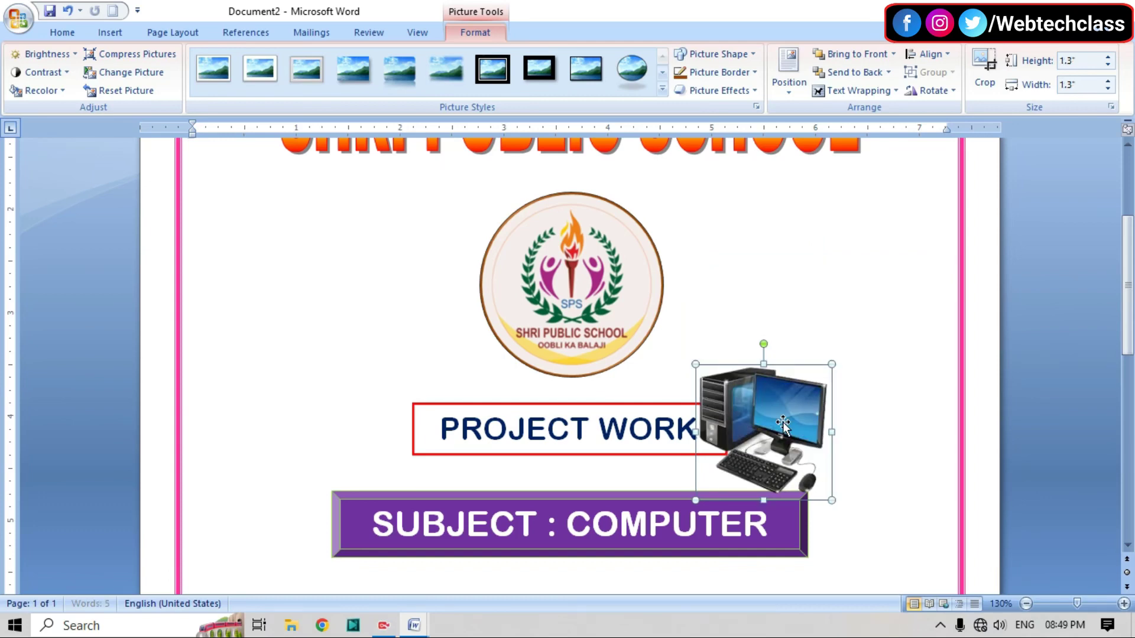
{"action": "left_click_drag", "start_coordinate": [783, 426], "coordinate": [874, 437]}
{"action": "scroll", "coordinate": [932, 431], "scroll_direction": "down", "scroll_amount": 3}
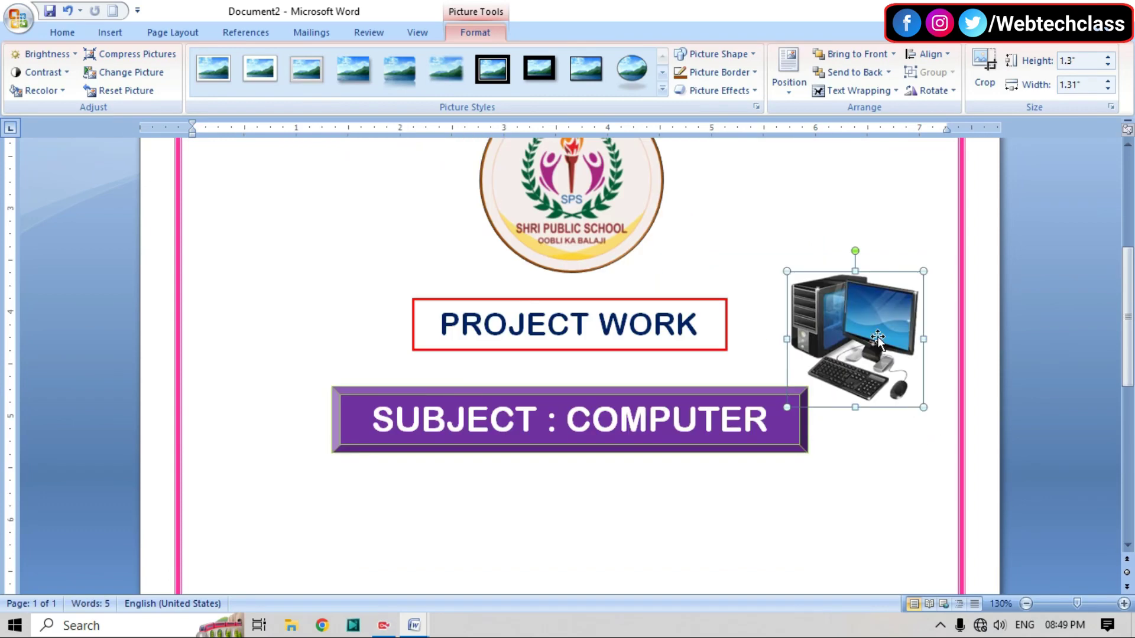
{"action": "left_click_drag", "start_coordinate": [864, 328], "coordinate": [892, 339]}
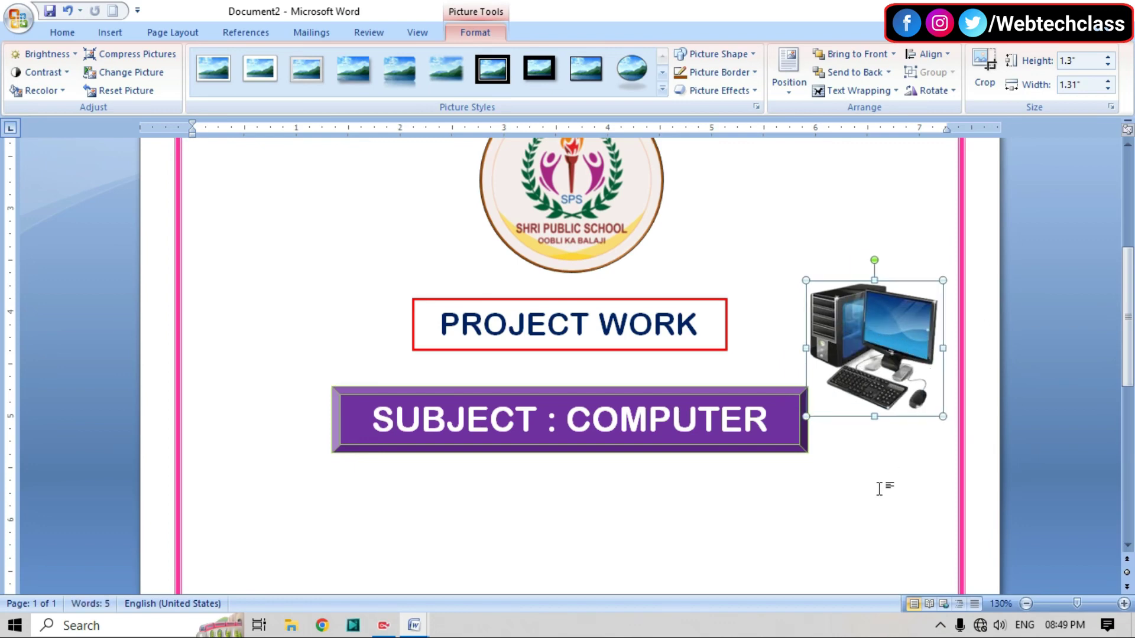
{"action": "scroll", "coordinate": [879, 494], "scroll_direction": "down", "scroll_amount": 2}
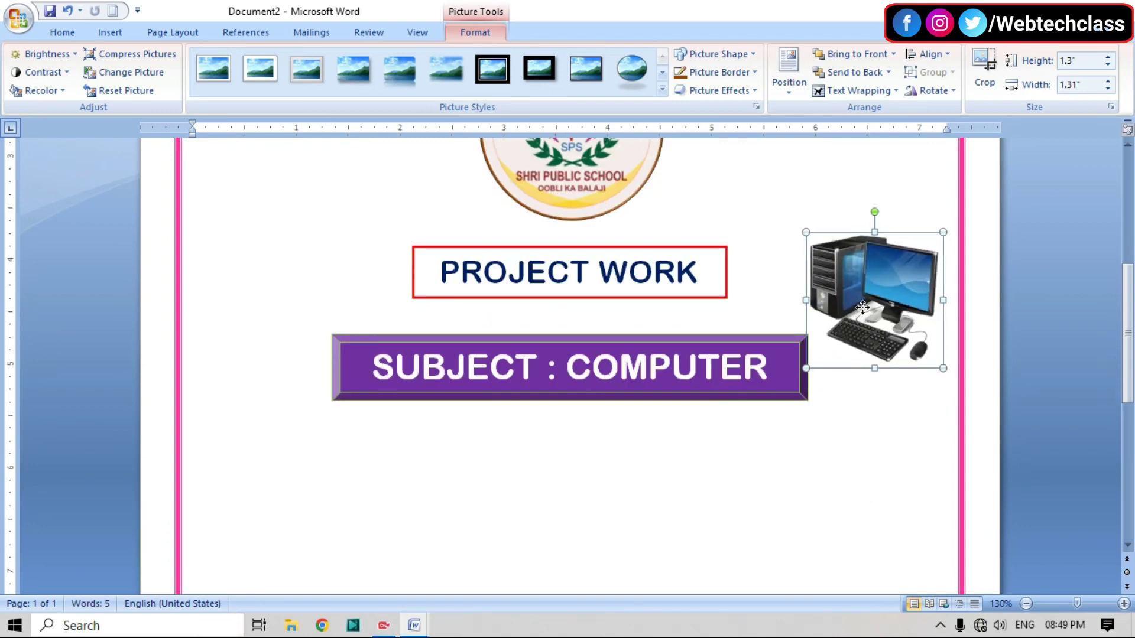
{"action": "mouse_move", "coordinate": [866, 313]}
{"action": "left_mouse_down"}
{"action": "mouse_move", "coordinate": [865, 355]}
{"action": "mouse_move", "coordinate": [876, 364]}
{"action": "left_mouse_up"}
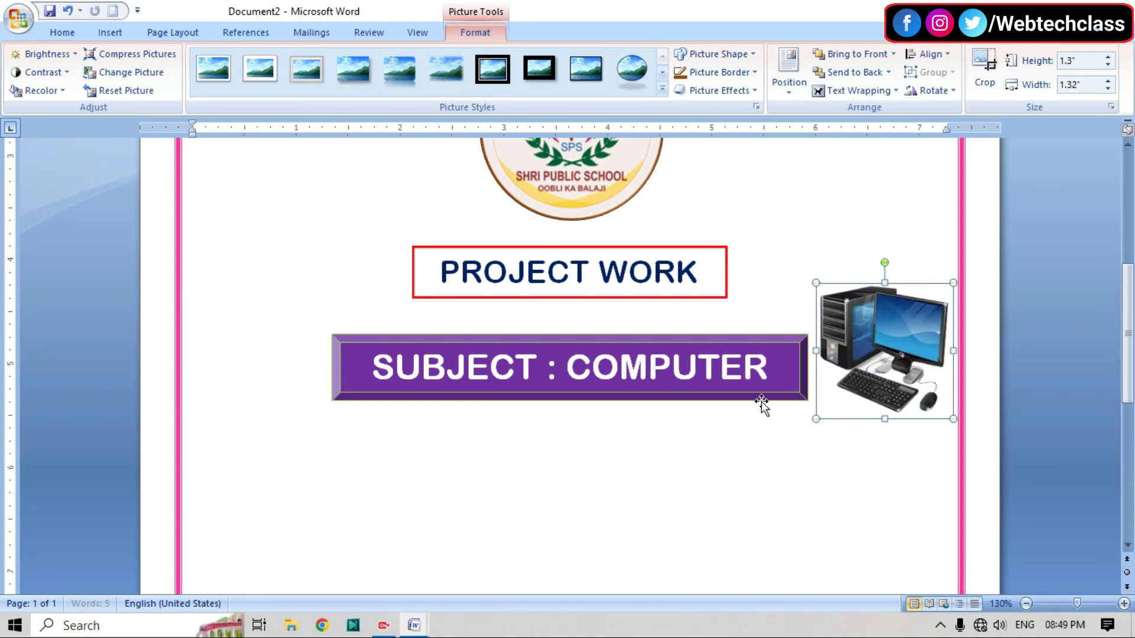
{"action": "scroll", "coordinate": [775, 463], "scroll_direction": "down", "scroll_amount": 1}
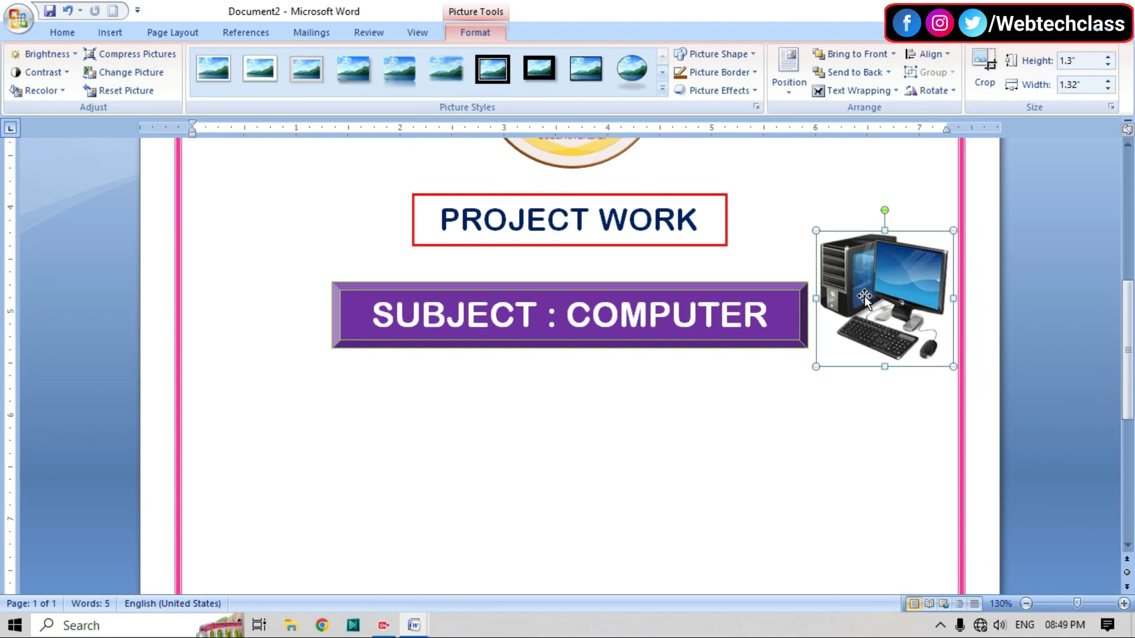
{"action": "key", "text": "ctrl+d"}
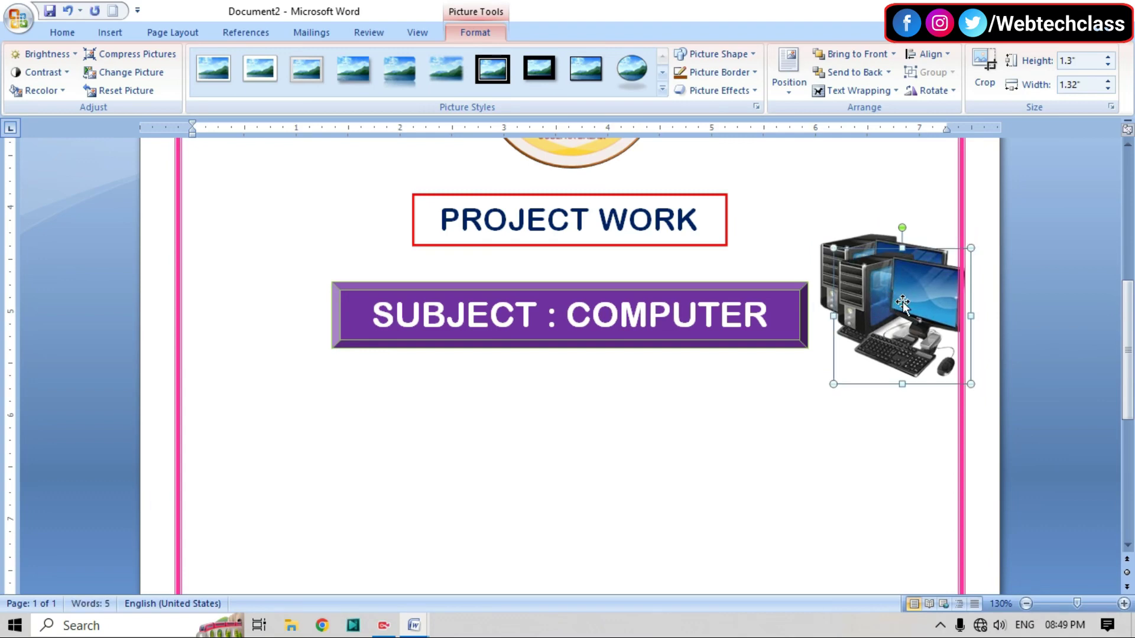
{"action": "left_click_drag", "start_coordinate": [903, 302], "coordinate": [262, 311]}
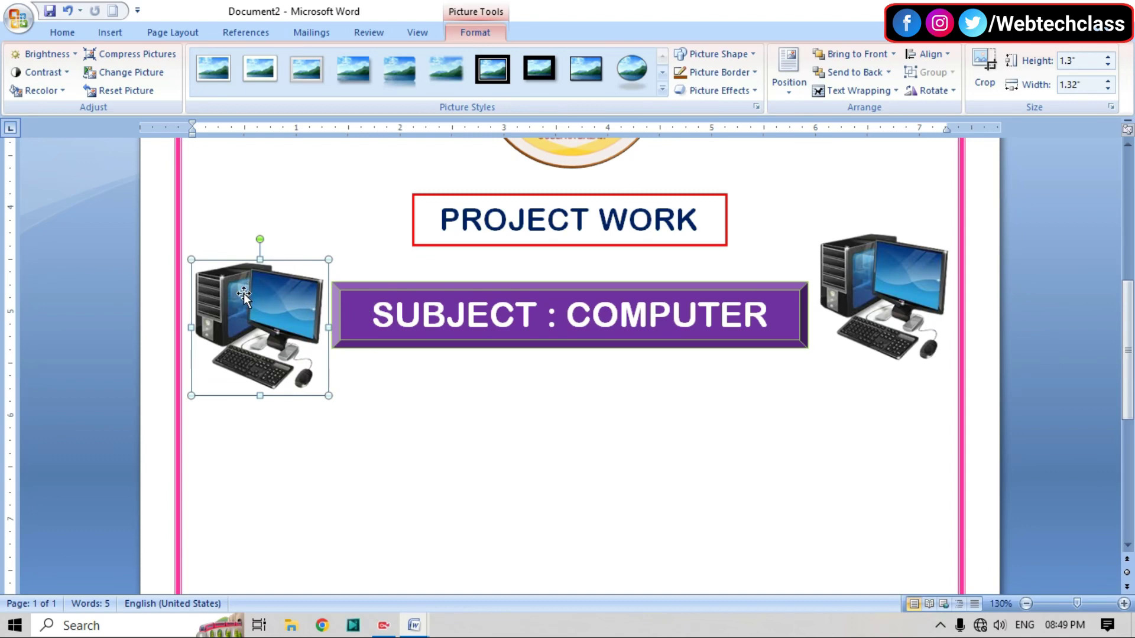
Flip the left computer picture horizontally and nudge the right picture into place
{"action": "left_click", "coordinate": [931, 91]}
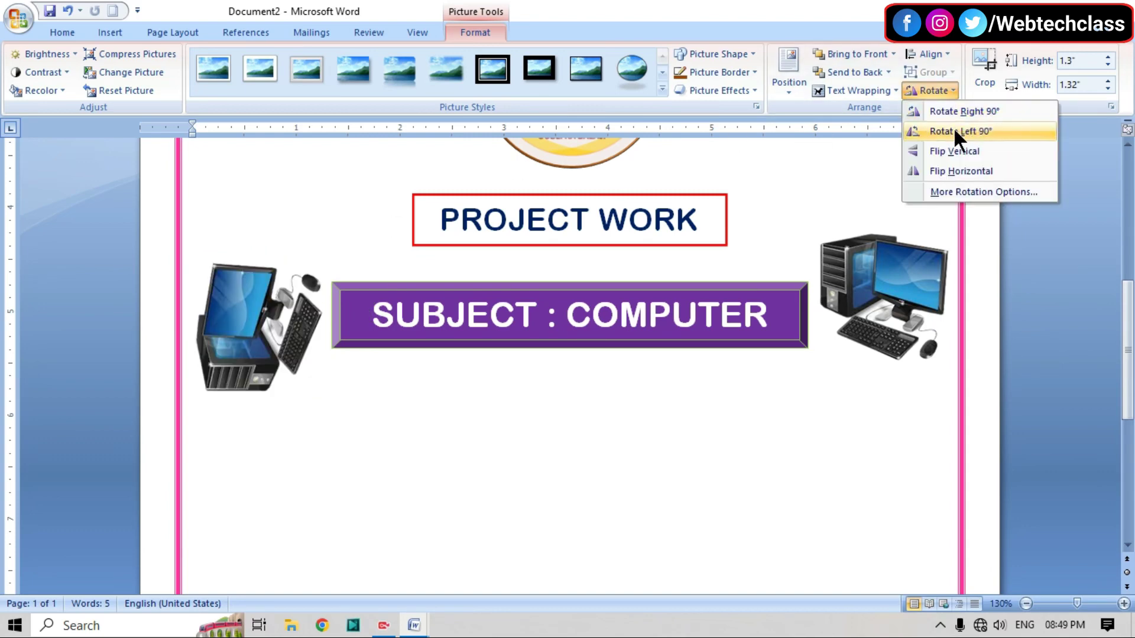
{"action": "left_click", "coordinate": [974, 171]}
{"action": "left_click_drag", "start_coordinate": [899, 313], "coordinate": [900, 337]}
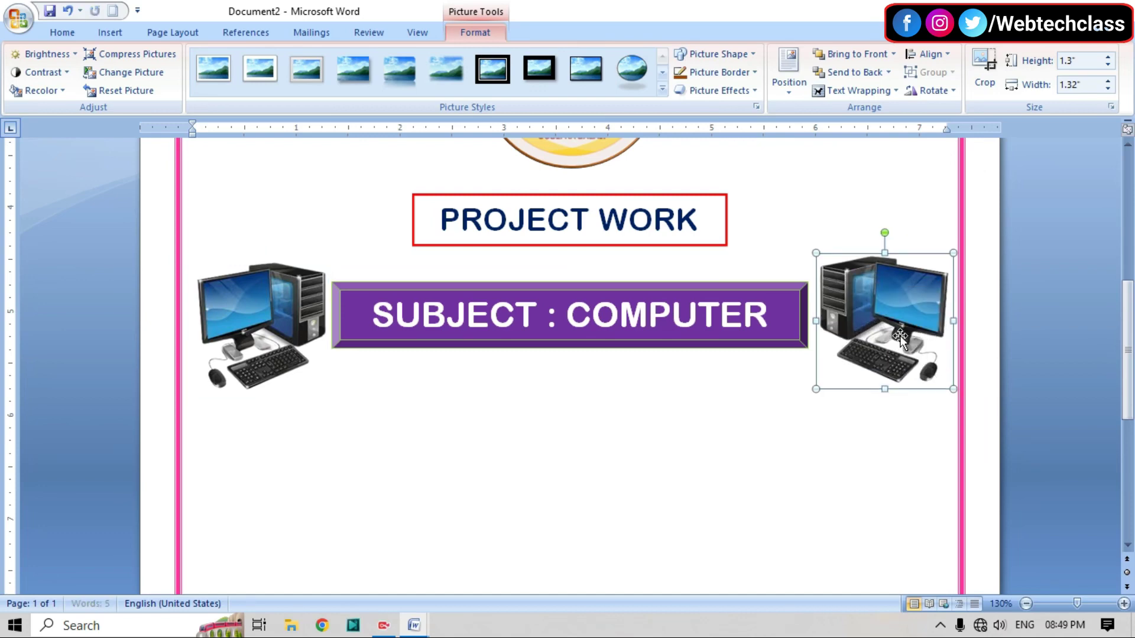
{"action": "left_click", "coordinate": [747, 409]}
Shrink both computer pictures slightly so they match and clear the banner ends
{"action": "left_click", "coordinate": [325, 384]}
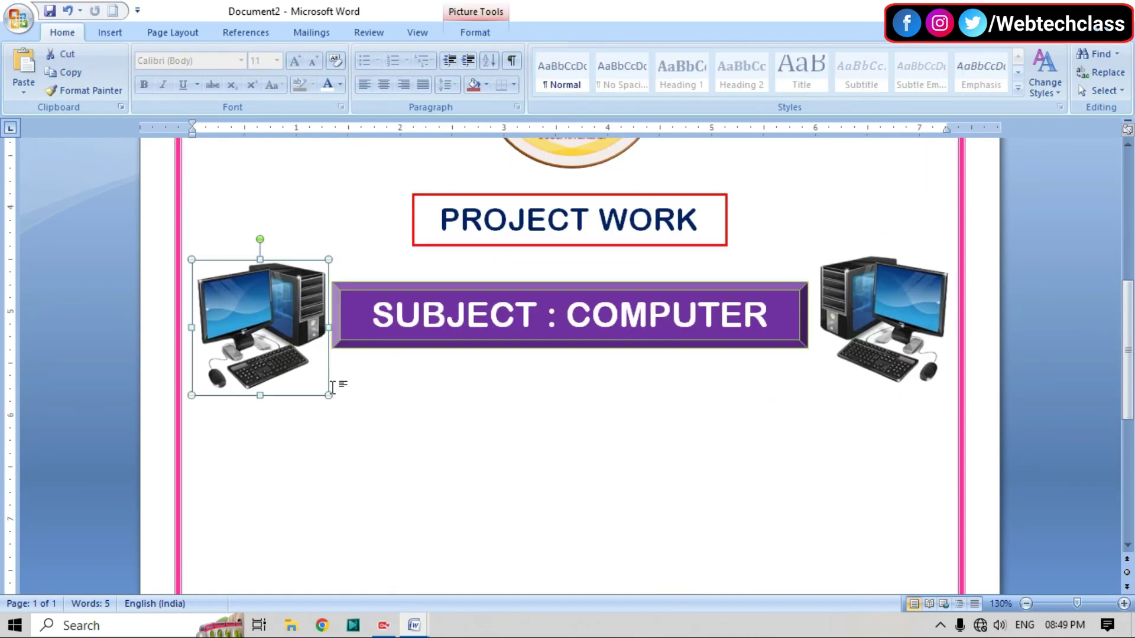
{"action": "mouse_move", "coordinate": [328, 395]}
{"action": "left_mouse_down"}
{"action": "mouse_move", "coordinate": [320, 368]}
{"action": "mouse_move", "coordinate": [316, 382]}
{"action": "left_mouse_up"}
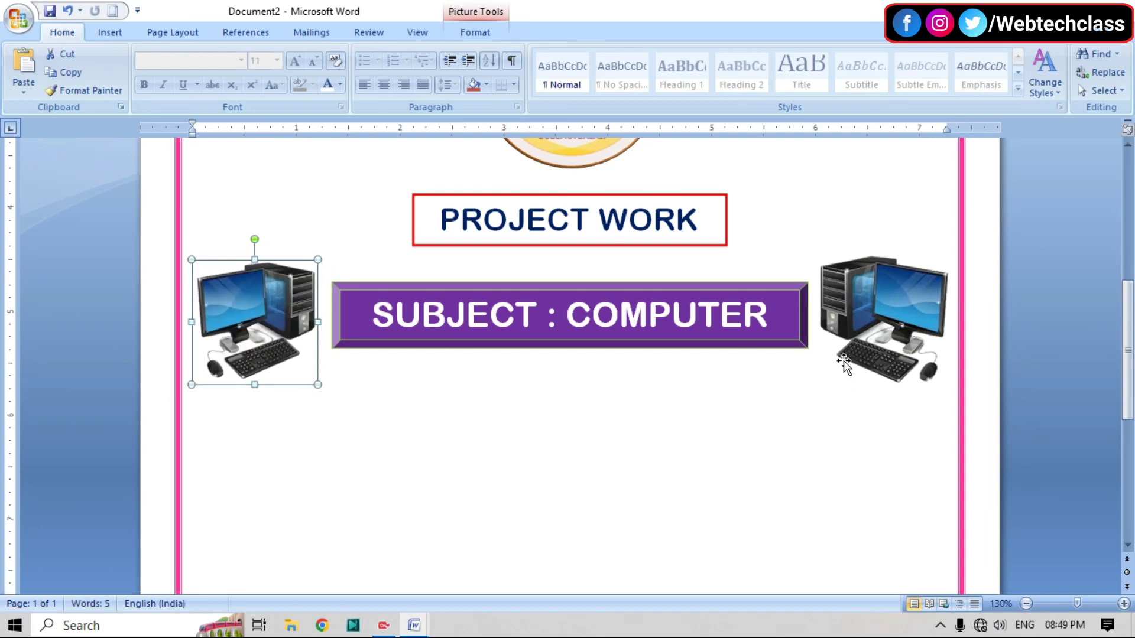
{"action": "left_click", "coordinate": [925, 321]}
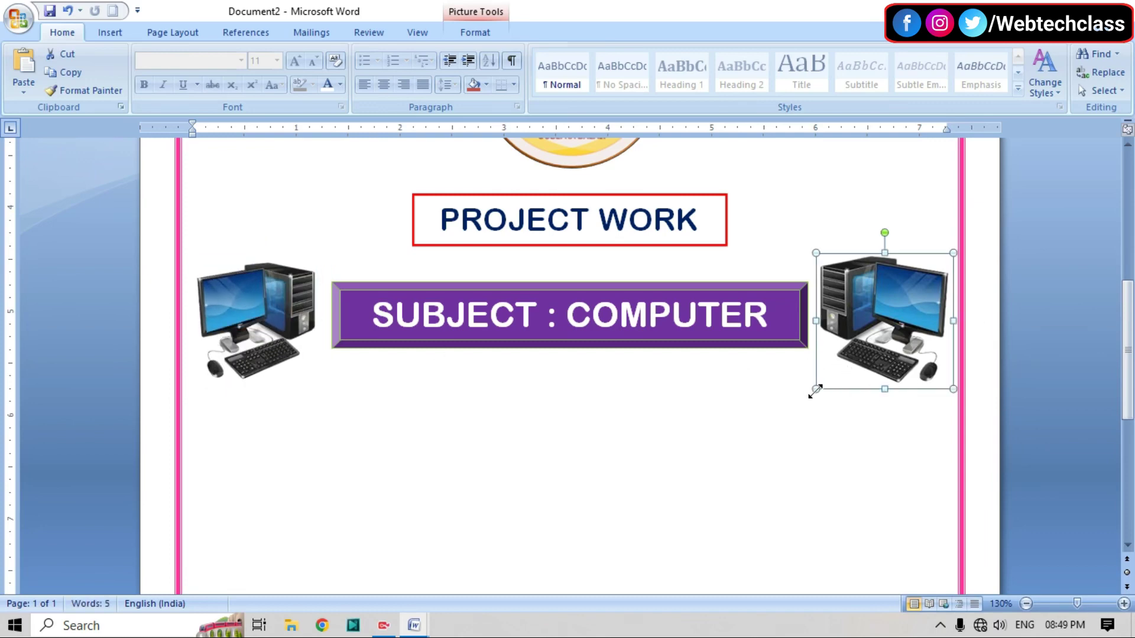
{"action": "left_click_drag", "start_coordinate": [816, 390], "coordinate": [820, 385]}
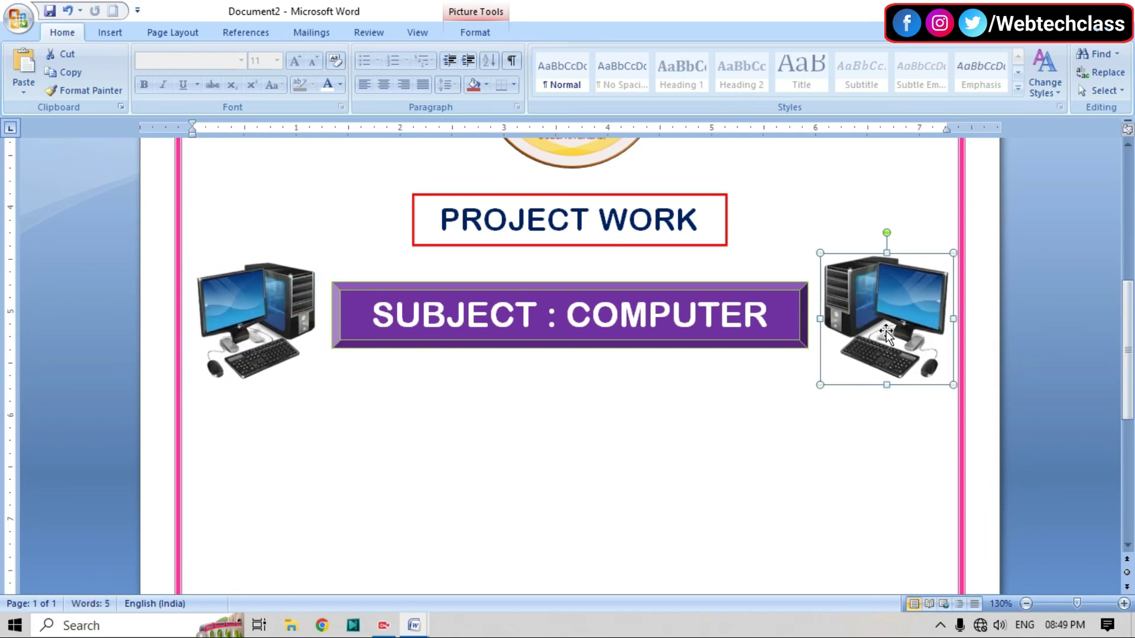
{"action": "left_click", "coordinate": [628, 446]}
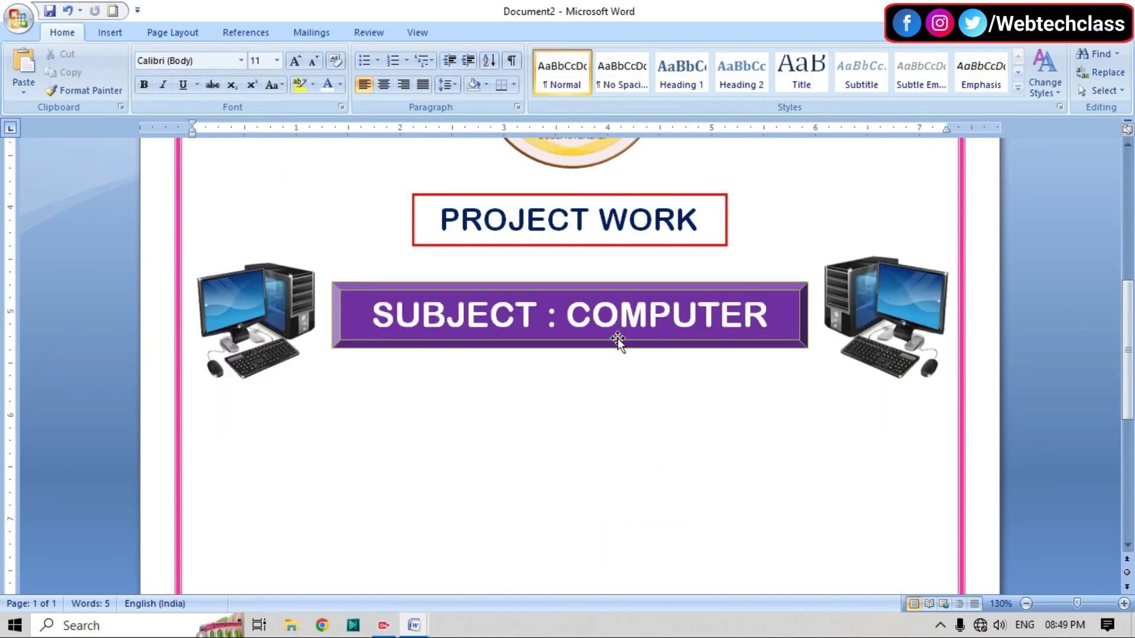
{"action": "scroll", "coordinate": [698, 425], "scroll_direction": "up", "scroll_amount": 4}
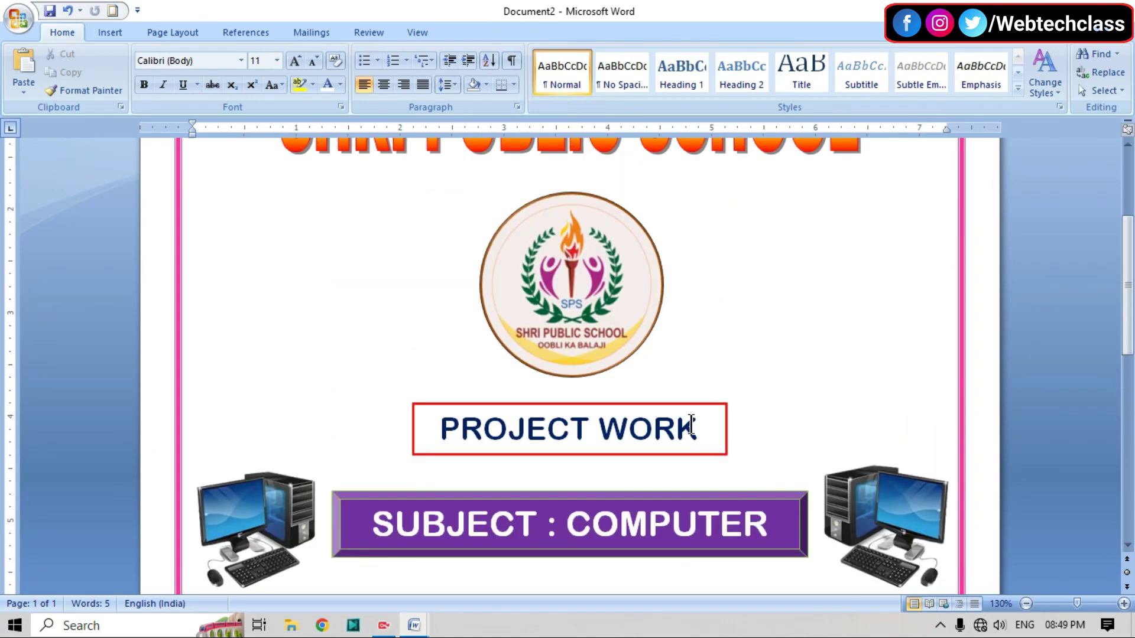
{"action": "scroll", "coordinate": [689, 420], "scroll_direction": "up", "scroll_amount": 4}
{"action": "scroll", "coordinate": [688, 417], "scroll_direction": "down", "scroll_amount": 7}
{"action": "scroll", "coordinate": [690, 417], "scroll_direction": "down", "scroll_amount": 2}
{"action": "scroll", "coordinate": [690, 417], "scroll_direction": "down", "scroll_amount": 1}
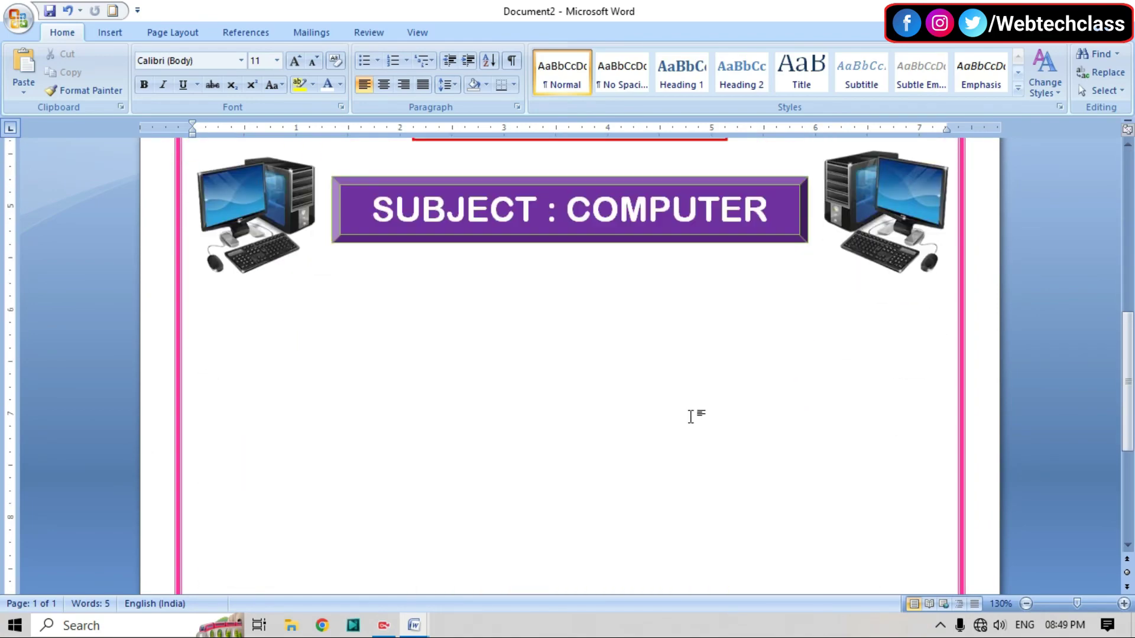
{"action": "scroll", "coordinate": [675, 372], "scroll_direction": "down", "scroll_amount": 1}
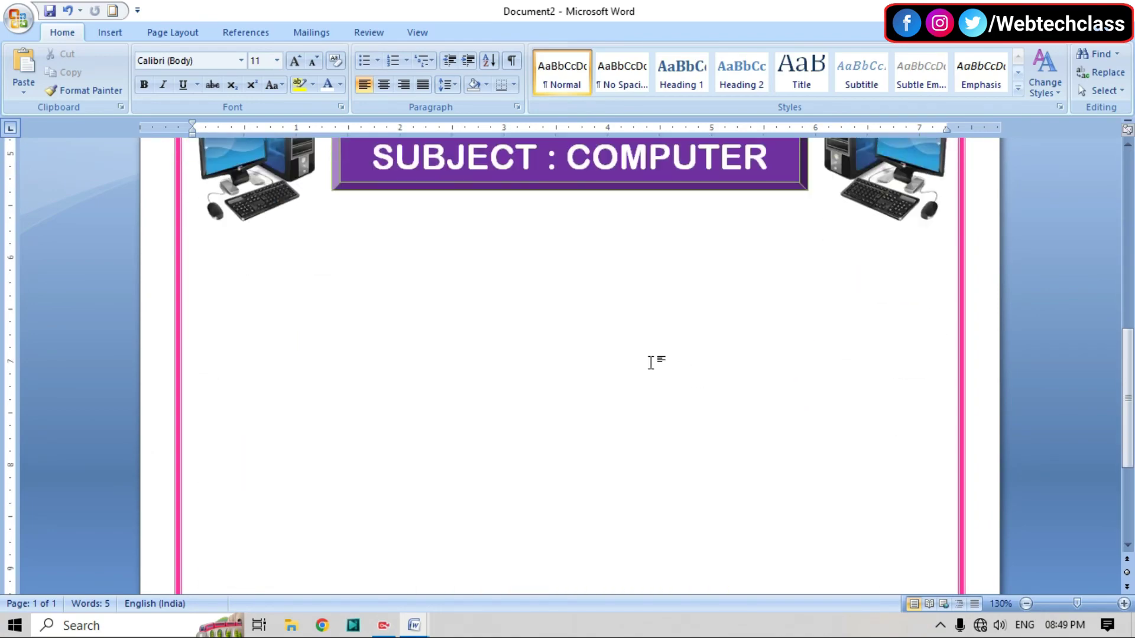
{"action": "scroll", "coordinate": [635, 352], "scroll_direction": "up", "scroll_amount": 1}
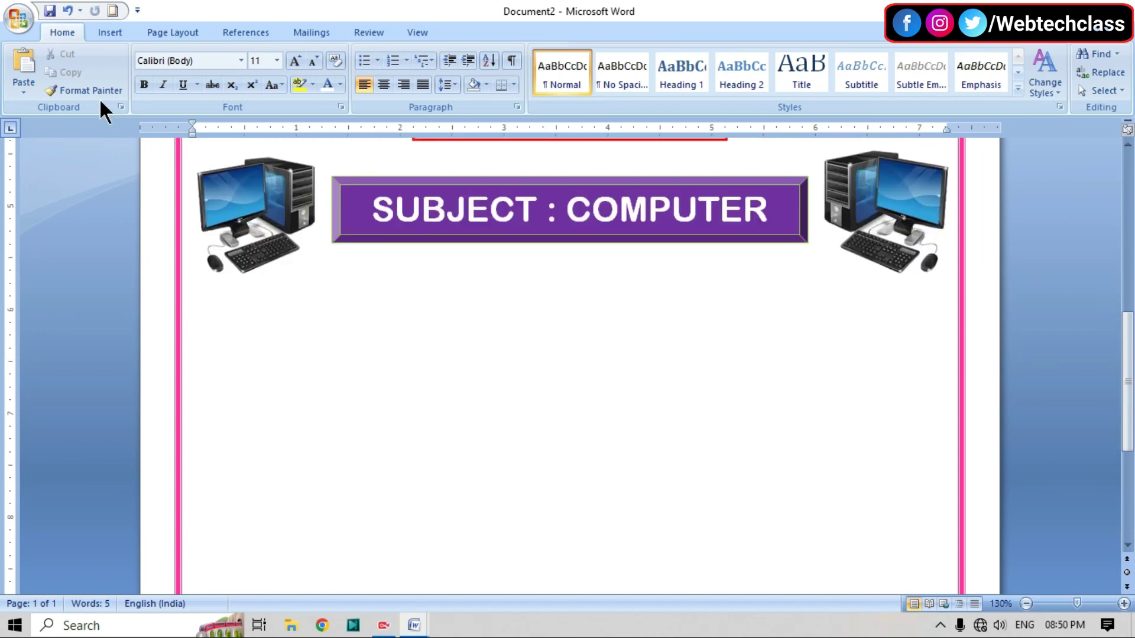
Draw a rounded rectangle below the computer pictures and make its corners less rounded
{"action": "left_click", "coordinate": [96, 35]}
{"action": "left_click", "coordinate": [260, 76]}
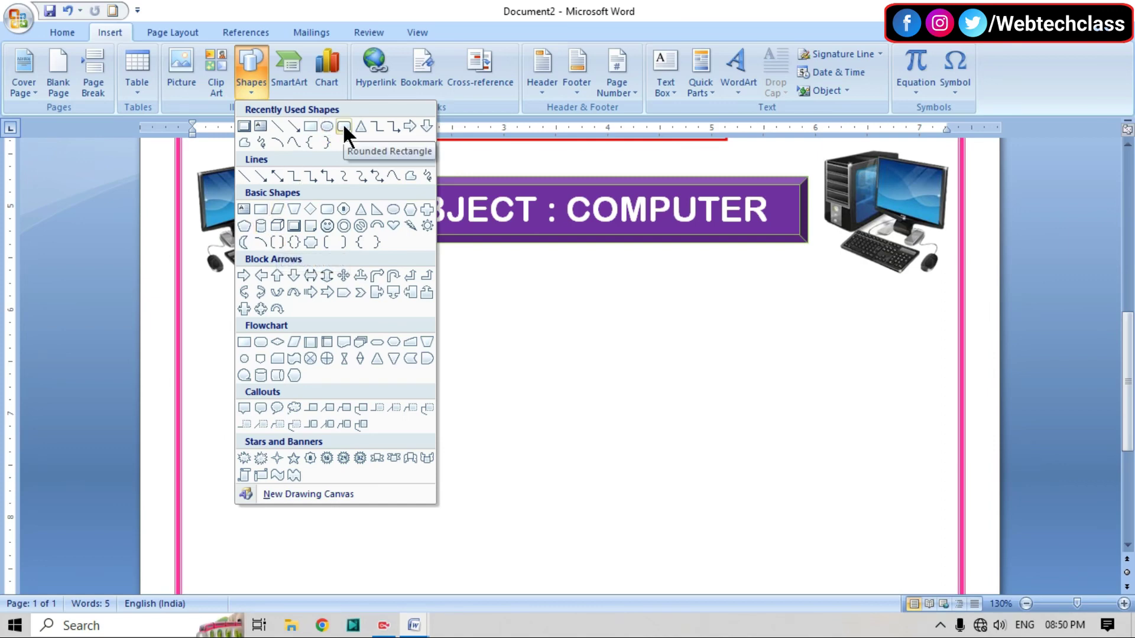
{"action": "left_click", "coordinate": [326, 210]}
{"action": "mouse_move", "coordinate": [349, 340]}
{"action": "left_mouse_down"}
{"action": "mouse_move", "coordinate": [810, 519]}
{"action": "mouse_move", "coordinate": [831, 517]}
{"action": "left_mouse_up"}
{"action": "scroll", "coordinate": [651, 408], "scroll_direction": "down", "scroll_amount": 1}
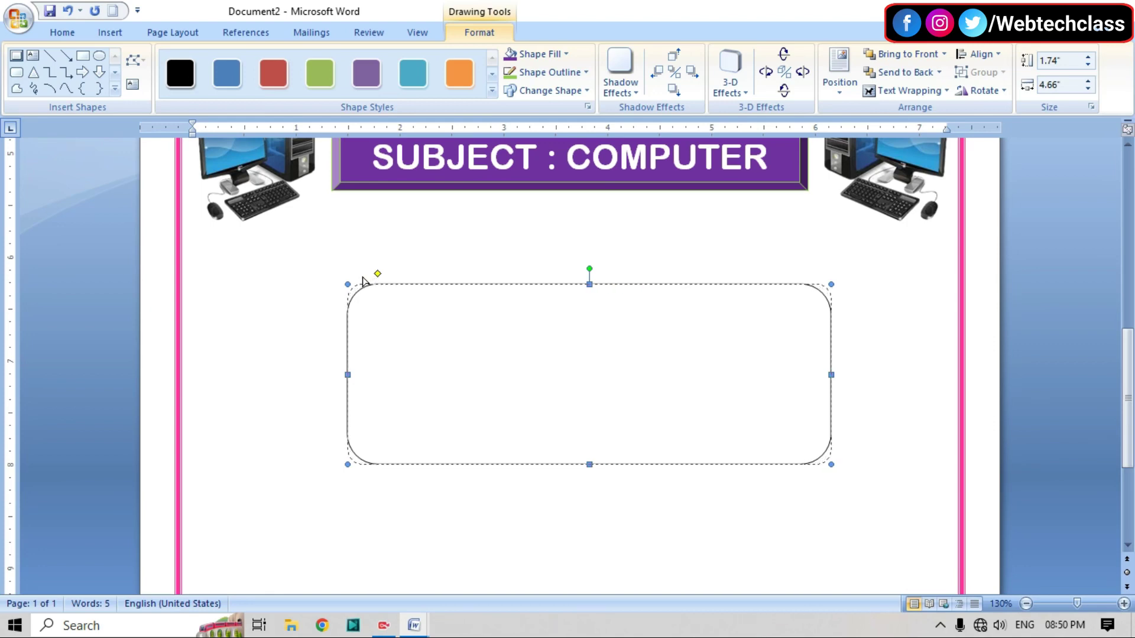
{"action": "left_click_drag", "start_coordinate": [374, 275], "coordinate": [361, 275]}
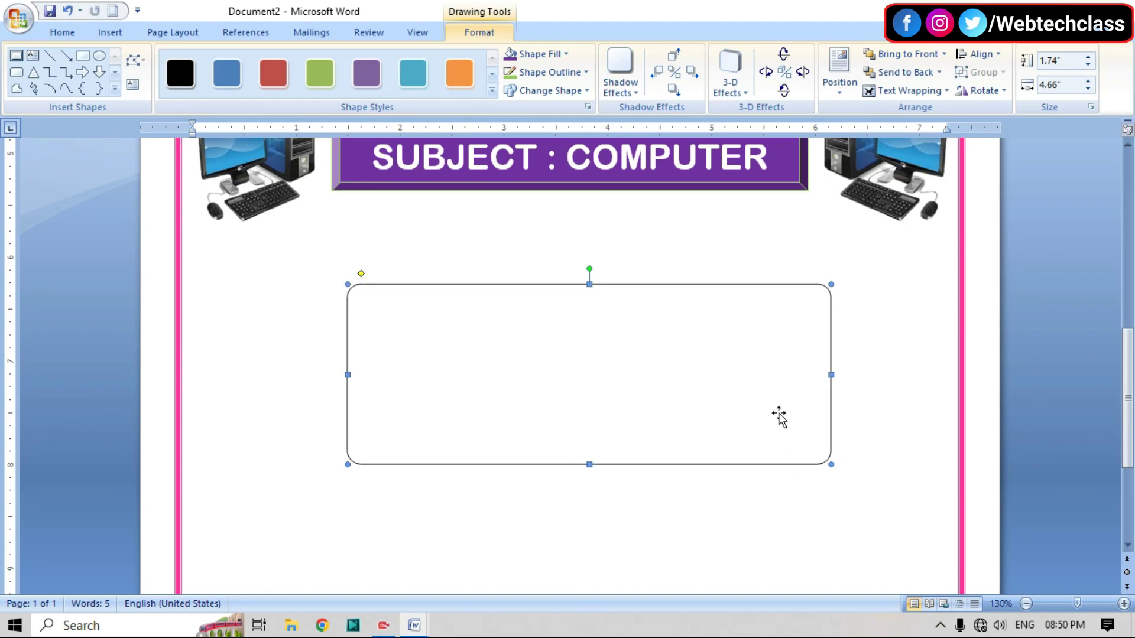
{"action": "scroll", "coordinate": [686, 404], "scroll_direction": "up", "scroll_amount": 3}
{"action": "scroll", "coordinate": [685, 425], "scroll_direction": "down", "scroll_amount": 2}
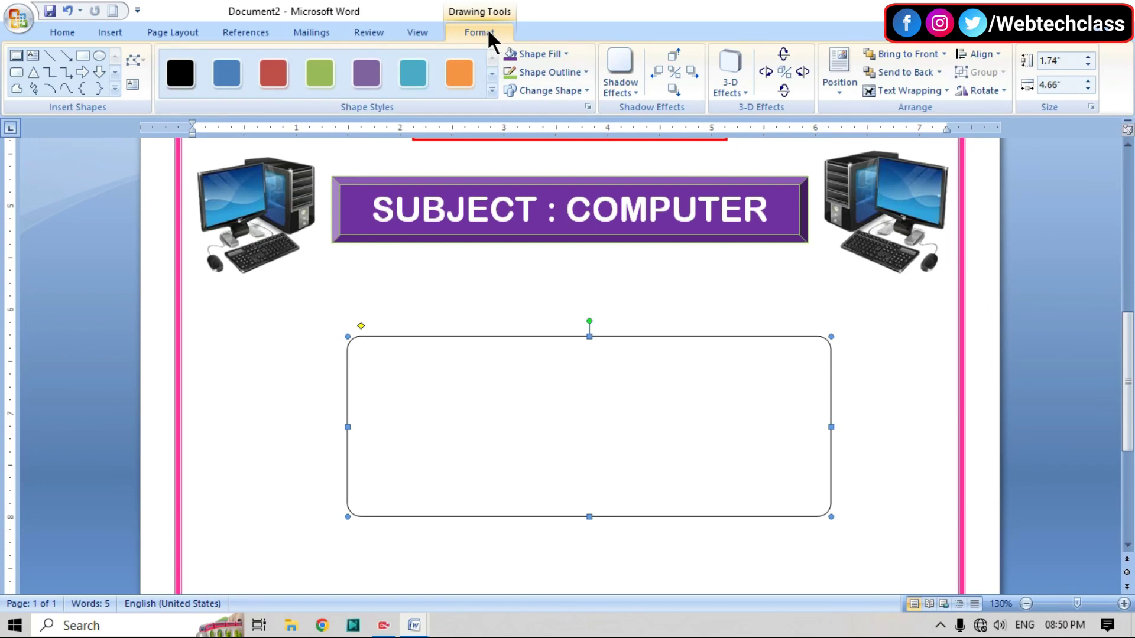
Move the rectangle up toward the SUBJECT banner and centre it horizontally on the page
{"action": "left_click", "coordinate": [984, 52]}
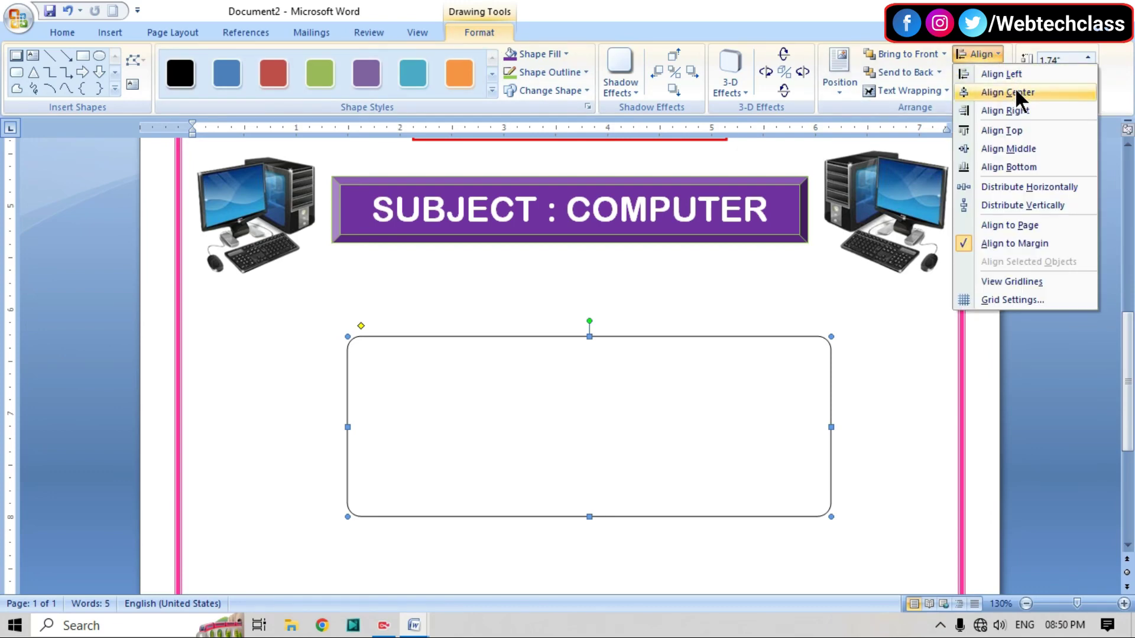
{"action": "left_click", "coordinate": [1008, 93]}
{"action": "scroll", "coordinate": [724, 395], "scroll_direction": "down", "scroll_amount": 1}
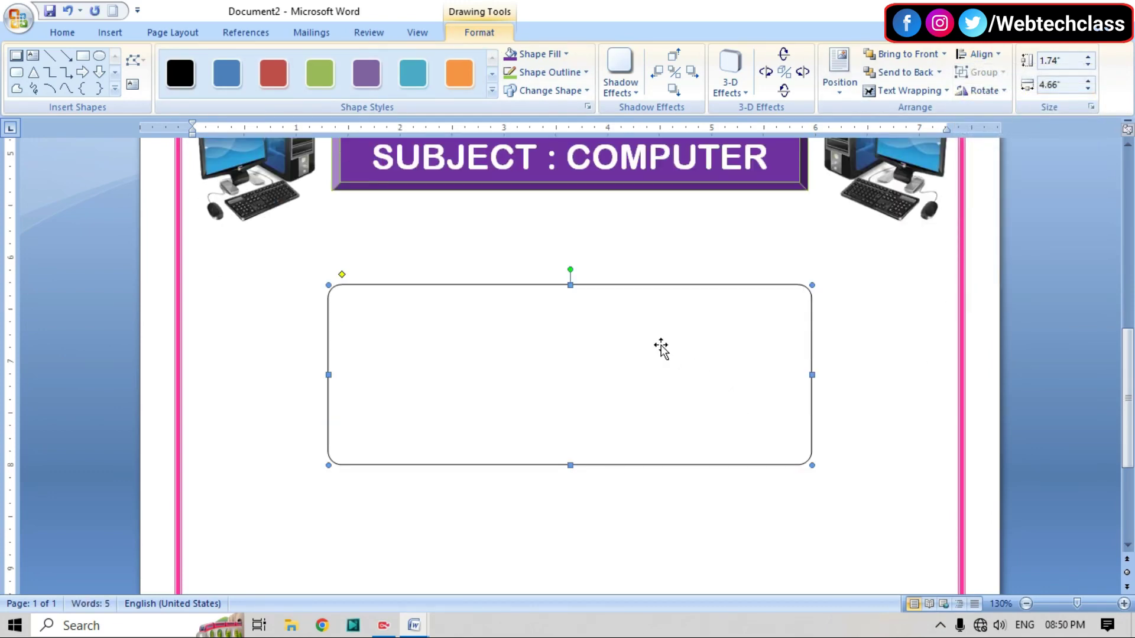
{"action": "left_click_drag", "start_coordinate": [623, 329], "coordinate": [620, 307]}
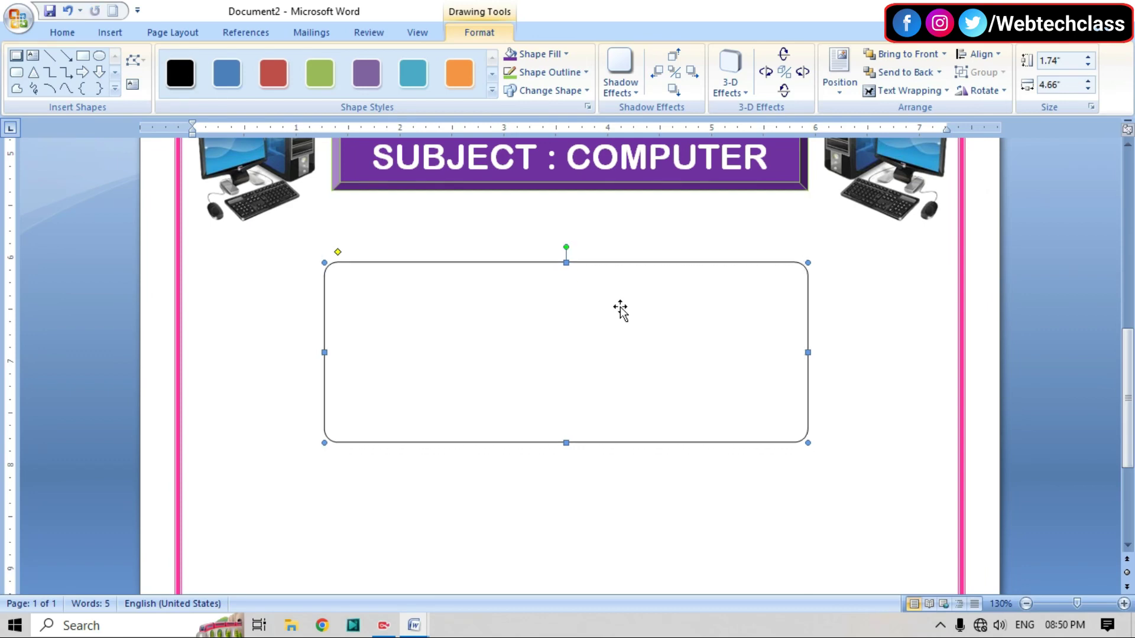
{"action": "left_click", "coordinate": [973, 54]}
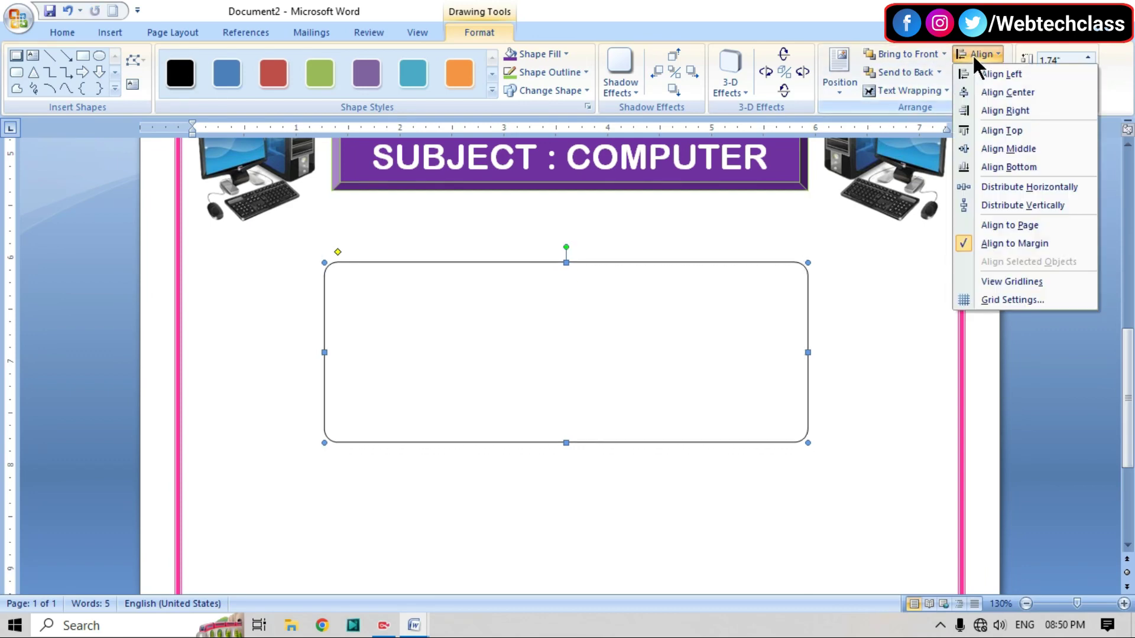
{"action": "left_click", "coordinate": [1012, 92]}
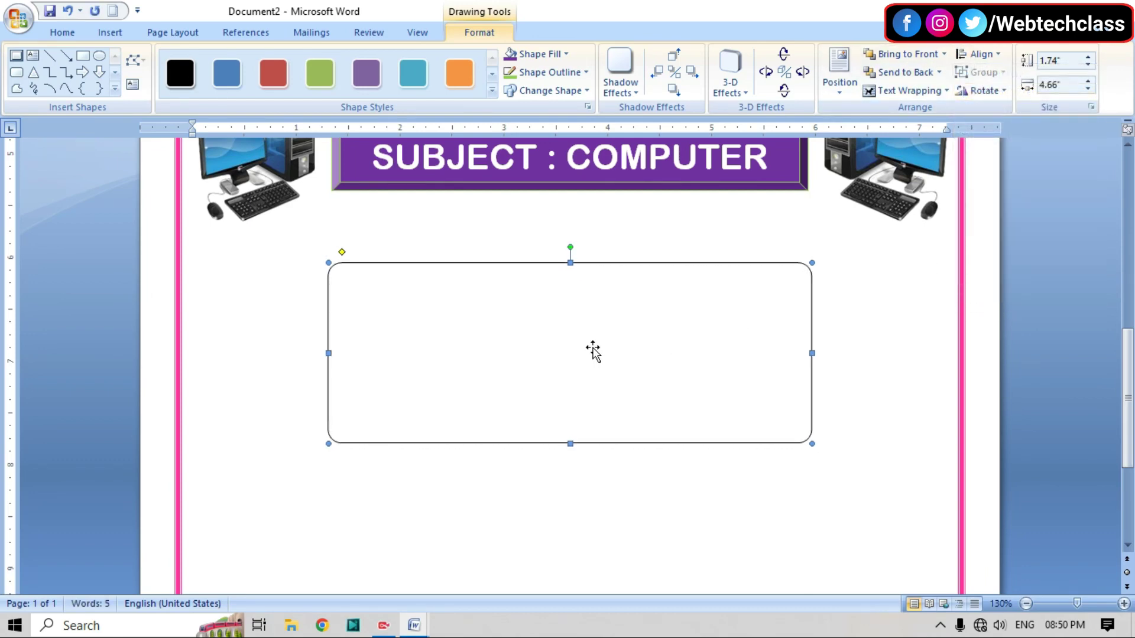
Add text to the rounded rectangle and type NAME as its first line
{"action": "right_click", "coordinate": [422, 297]}
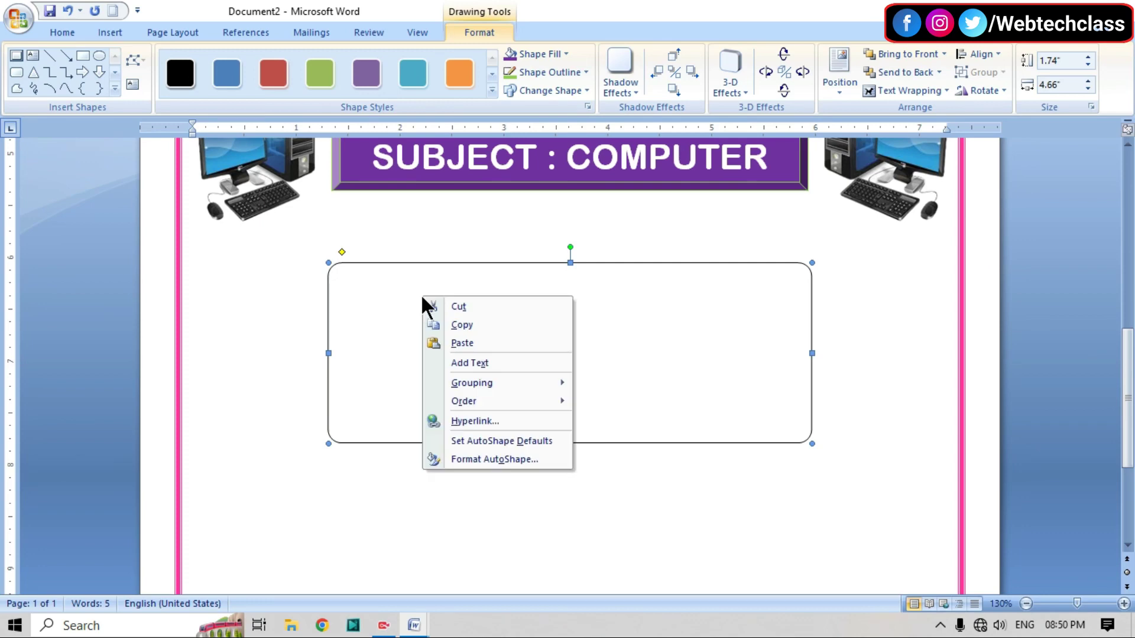
{"action": "left_click", "coordinate": [486, 364]}
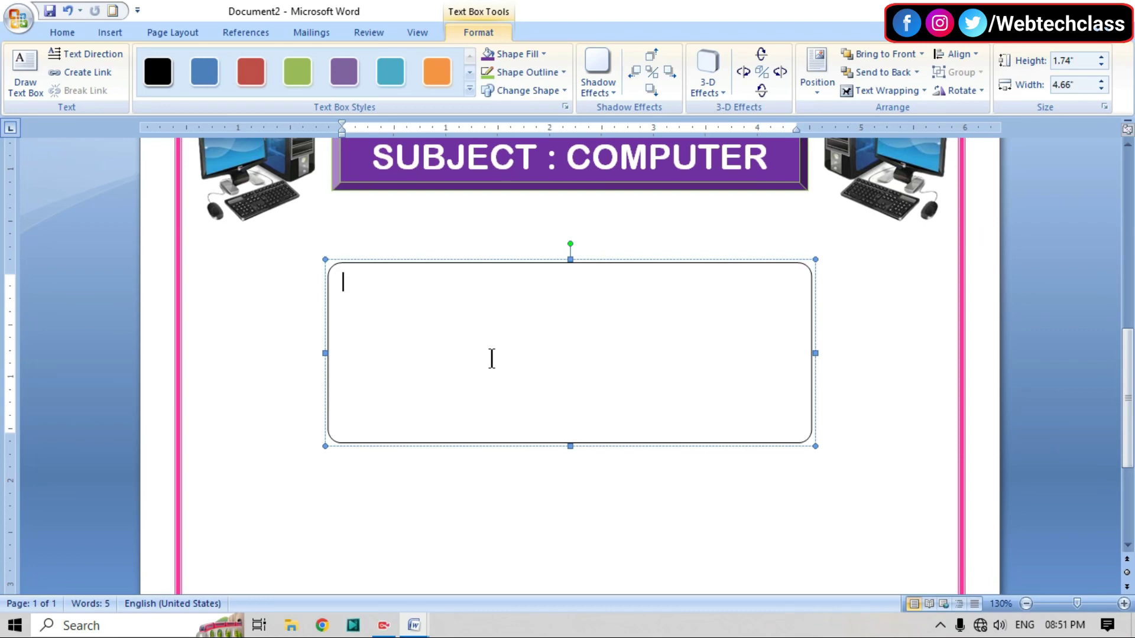
{"action": "type", "text": "NA"}
{"action": "type", "text": "ME"}
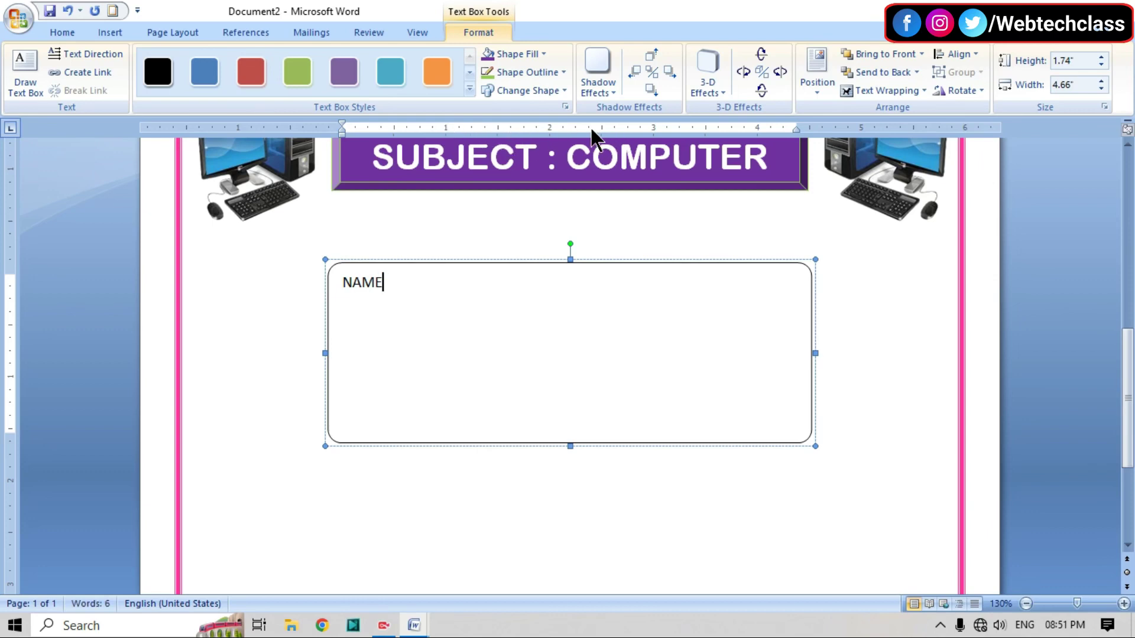
{"action": "left_click", "coordinate": [418, 32]}
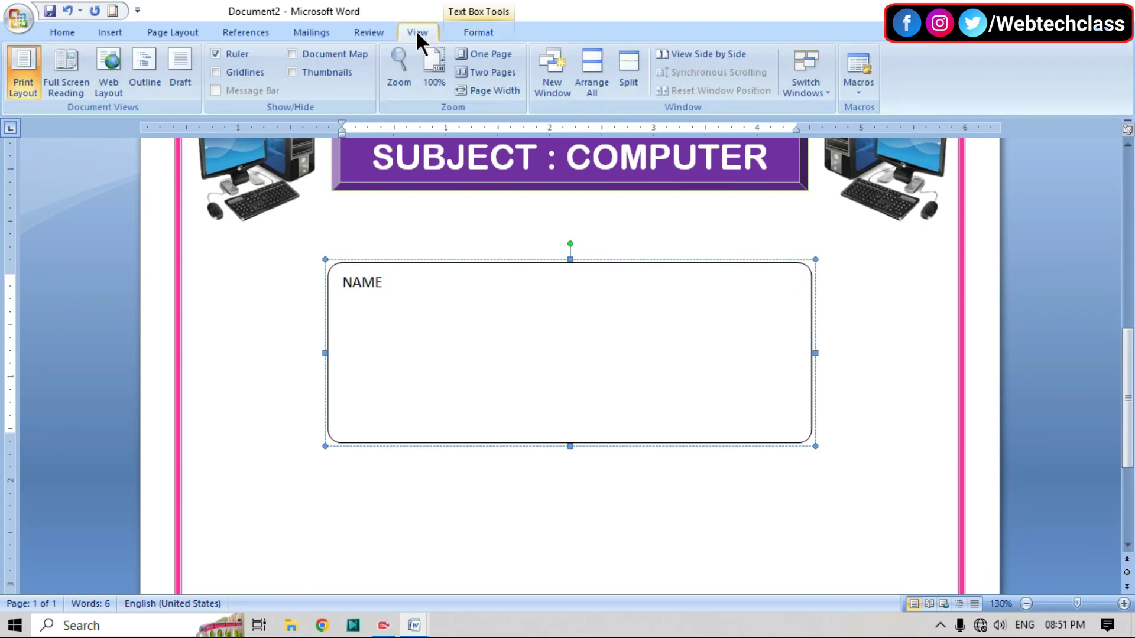
{"action": "left_click", "coordinate": [215, 53]}
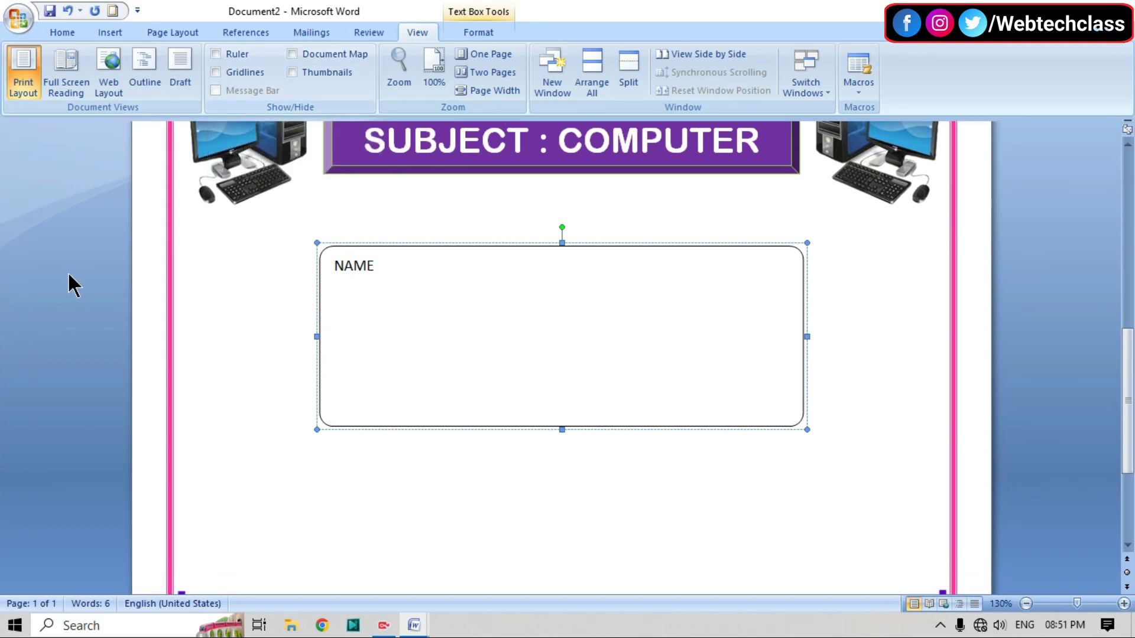
{"action": "left_click", "coordinate": [215, 54]}
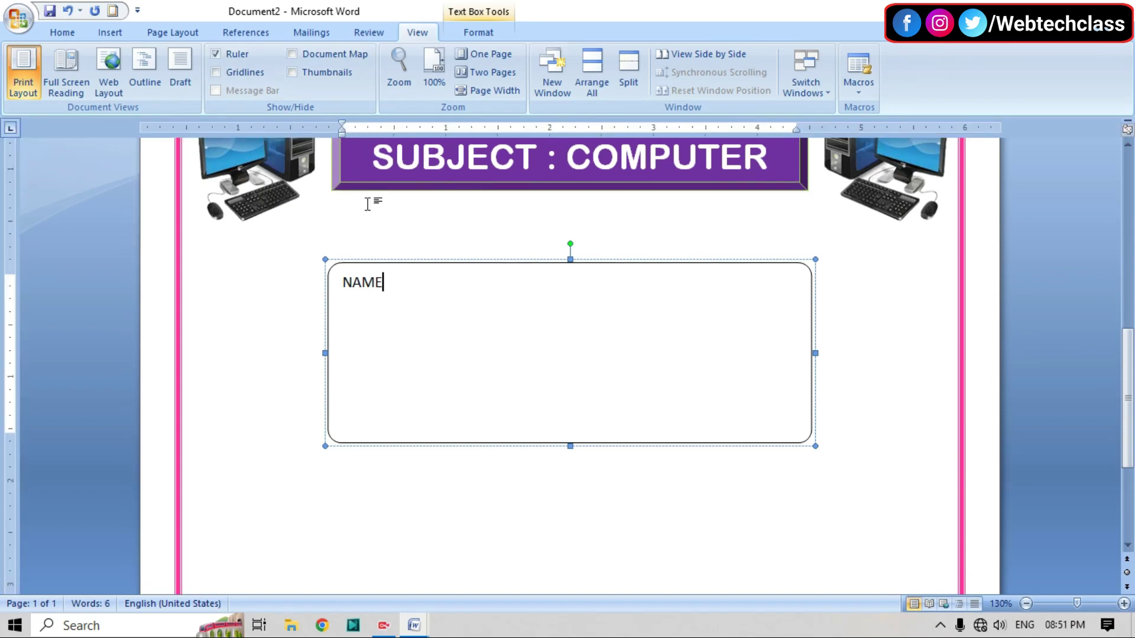
{"action": "left_click", "coordinate": [49, 36]}
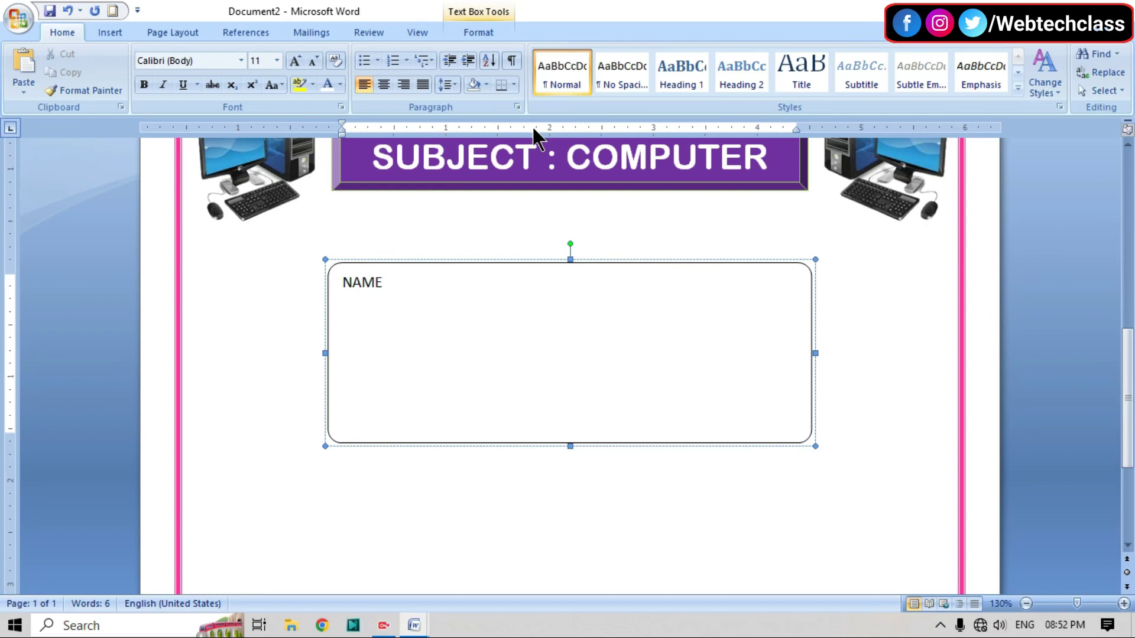
Try a ruler tab stop with a colon after NAME, then undo the colon
{"action": "left_click", "coordinate": [532, 129]}
{"action": "key", "text": "Tab"}
{"action": "type", "text": ":"}
{"action": "key", "text": "ctrl+z"}
Narrow the text box while keeping it centred, then tab-align a colon after NAME
{"action": "mouse_move", "coordinate": [815, 446]}
{"action": "left_mouse_down"}
{"action": "mouse_move", "coordinate": [747, 423]}
{"action": "mouse_move", "coordinate": [653, 443]}
{"action": "left_mouse_up"}
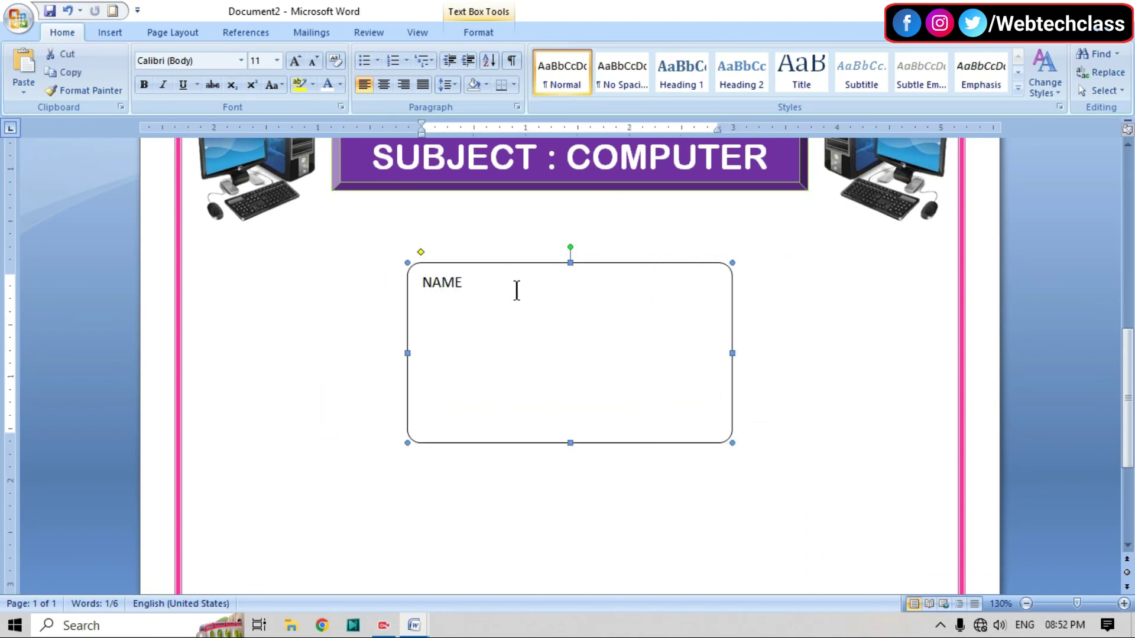
{"action": "left_click_drag", "start_coordinate": [733, 353], "coordinate": [761, 353]}
{"action": "left_click", "coordinate": [478, 281]}
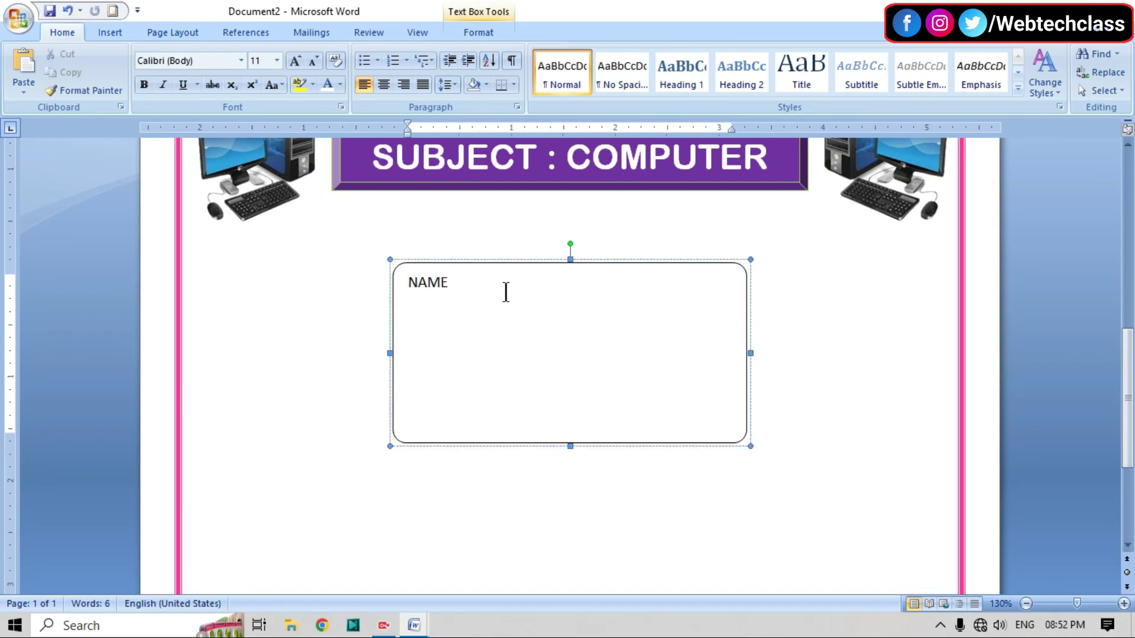
{"action": "left_click", "coordinate": [526, 127]}
{"action": "key", "text": "Tab"}
{"action": "type", "text": ":"}
Type the student's name after NAME and add a ROLL line with the roll number
{"action": "type", "text": "VIN"}
{"action": "type", "text": "AY K"}
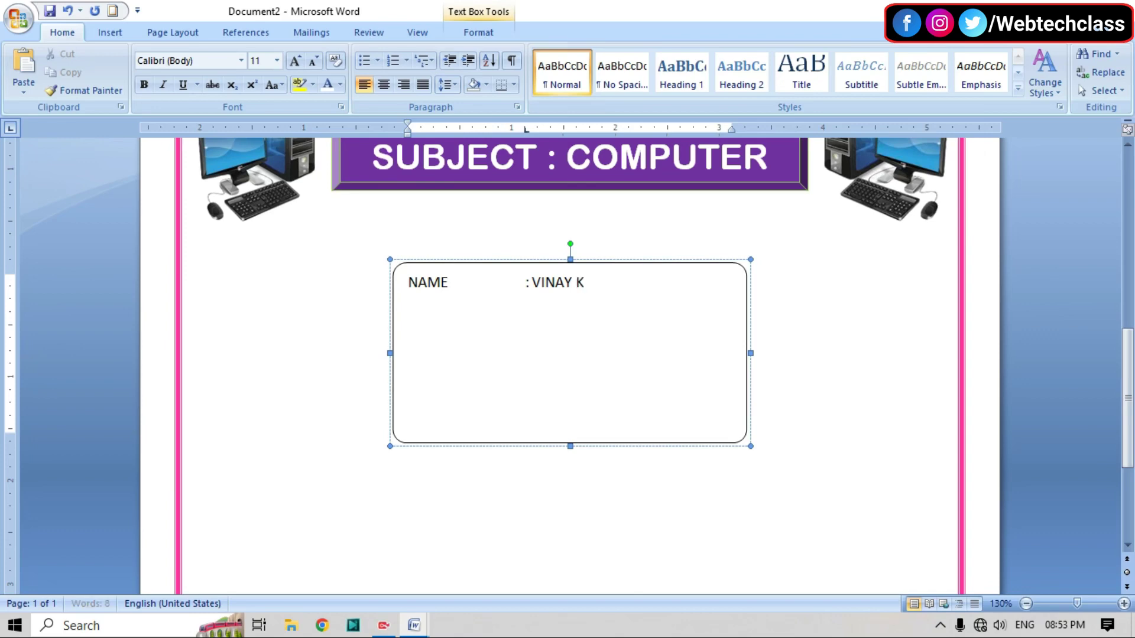
{"action": "type", "text": "UMAR"}
{"action": "key", "text": "Return"}
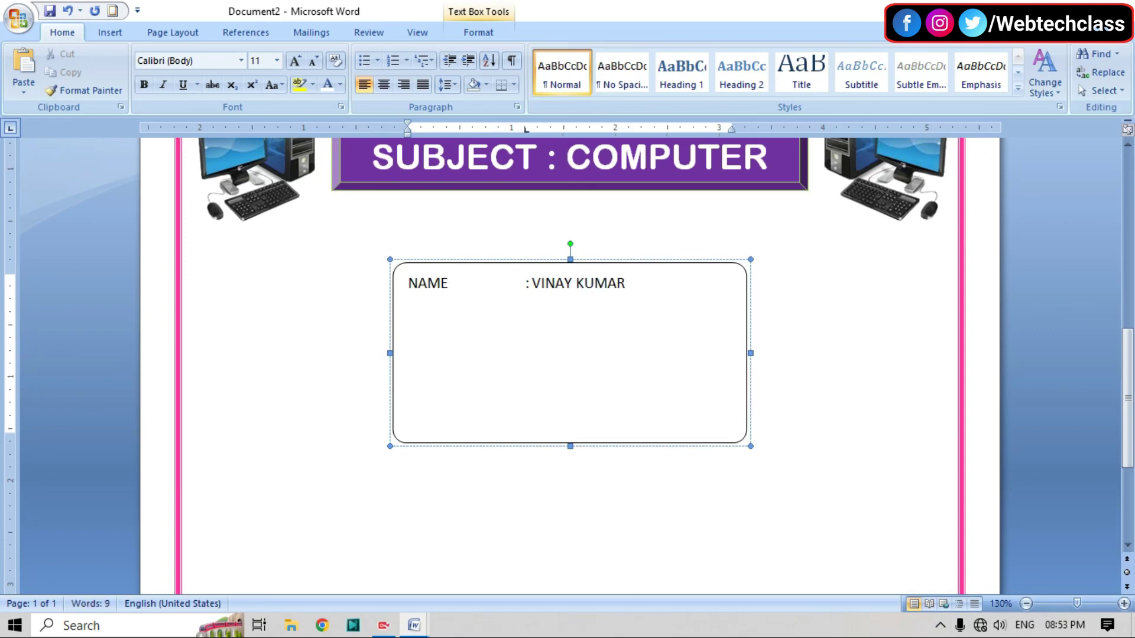
{"action": "type", "text": "ROLL\t"}
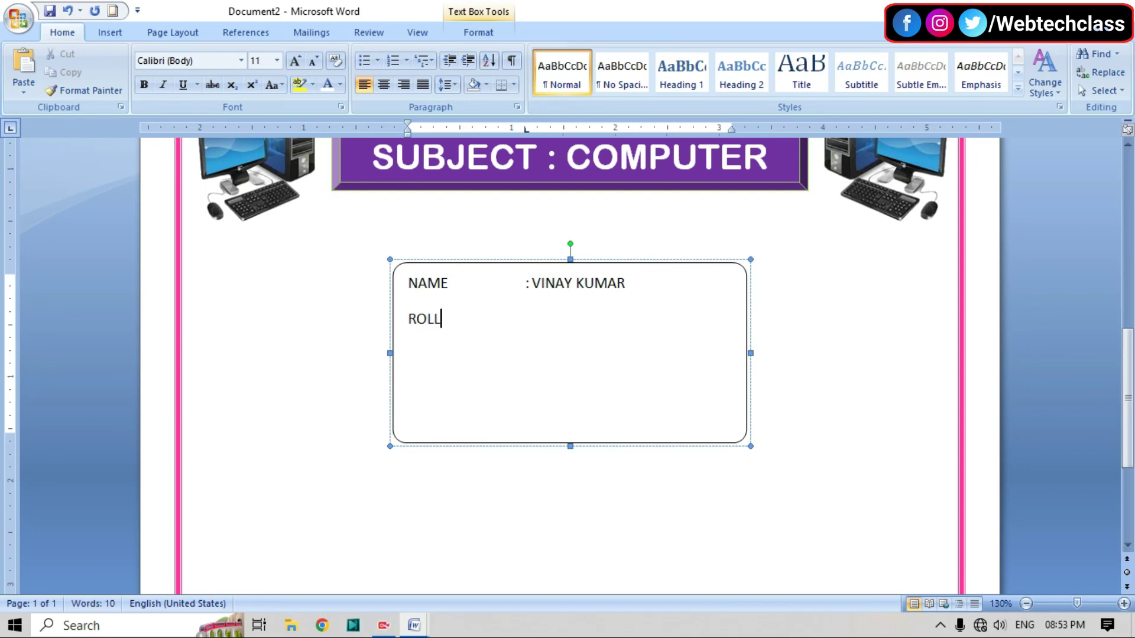
{"action": "type", "text": ": "}
{"action": "type", "text": "20"}
{"action": "key", "text": "Return"}
Add the line CLASS : 10th with 'th' formatted as superscript
{"action": "type", "text": "CL"}
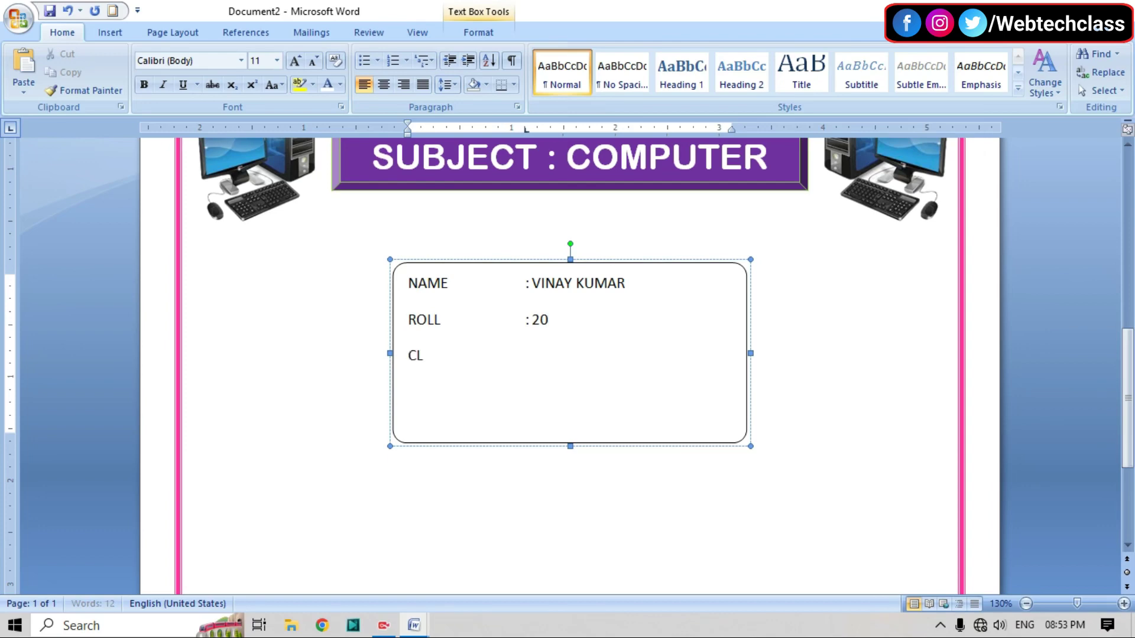
{"action": "type", "text": "ASS"}
{"action": "key", "text": "Tab"}
{"action": "type", "text": ":10"}
{"action": "type", "text": "t"}
{"action": "type", "text": "h"}
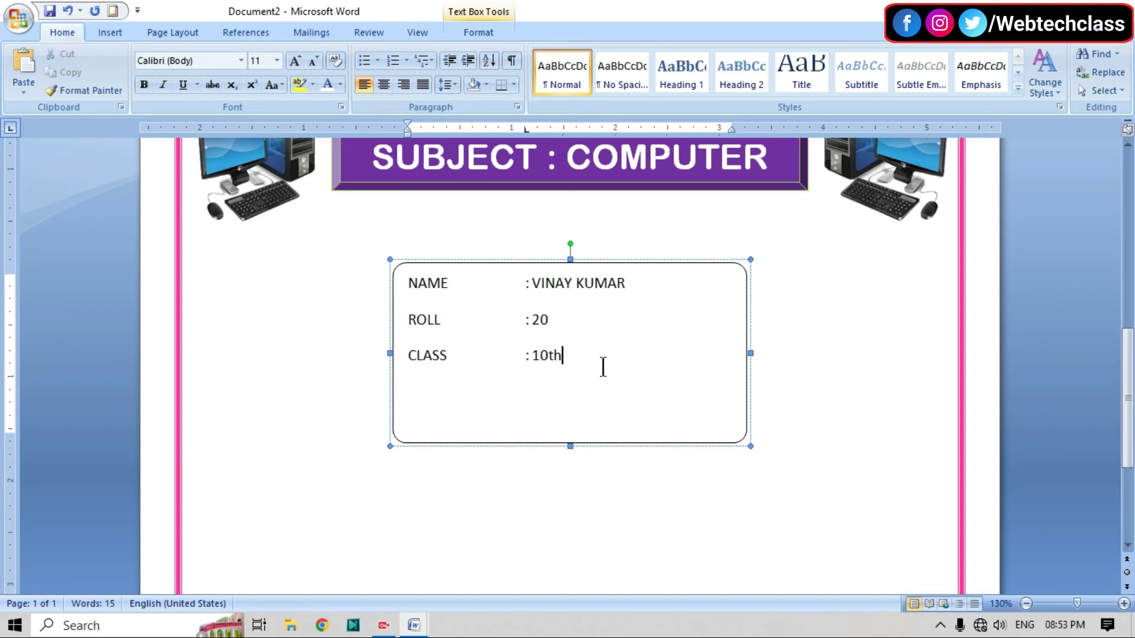
{"action": "left_click_drag", "start_coordinate": [561, 358], "coordinate": [549, 357]}
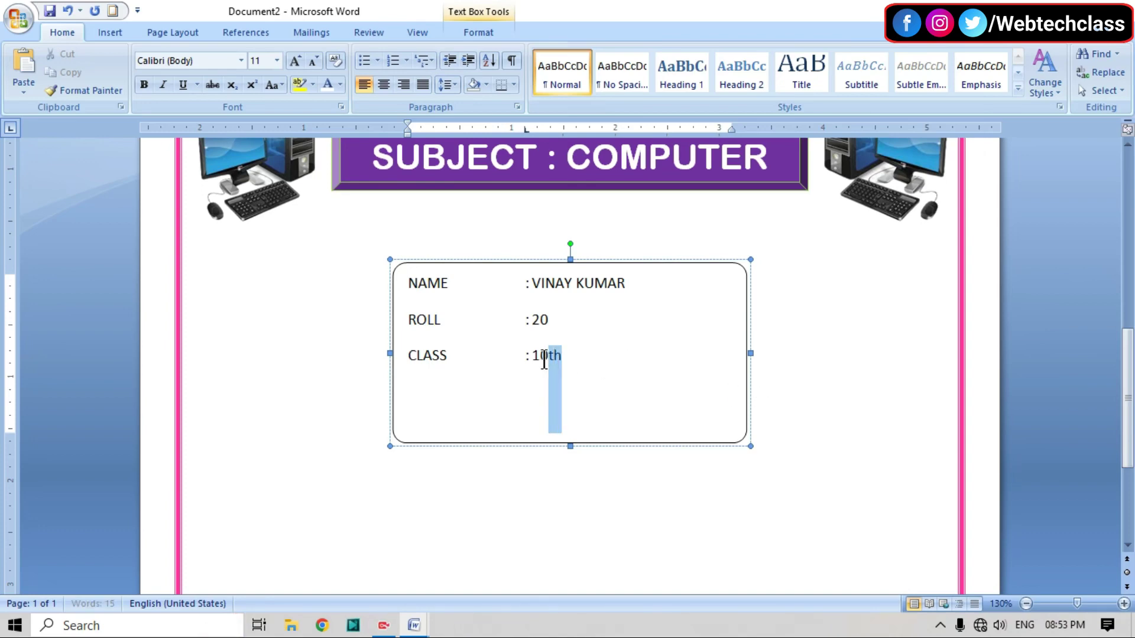
{"action": "left_click", "coordinate": [252, 85]}
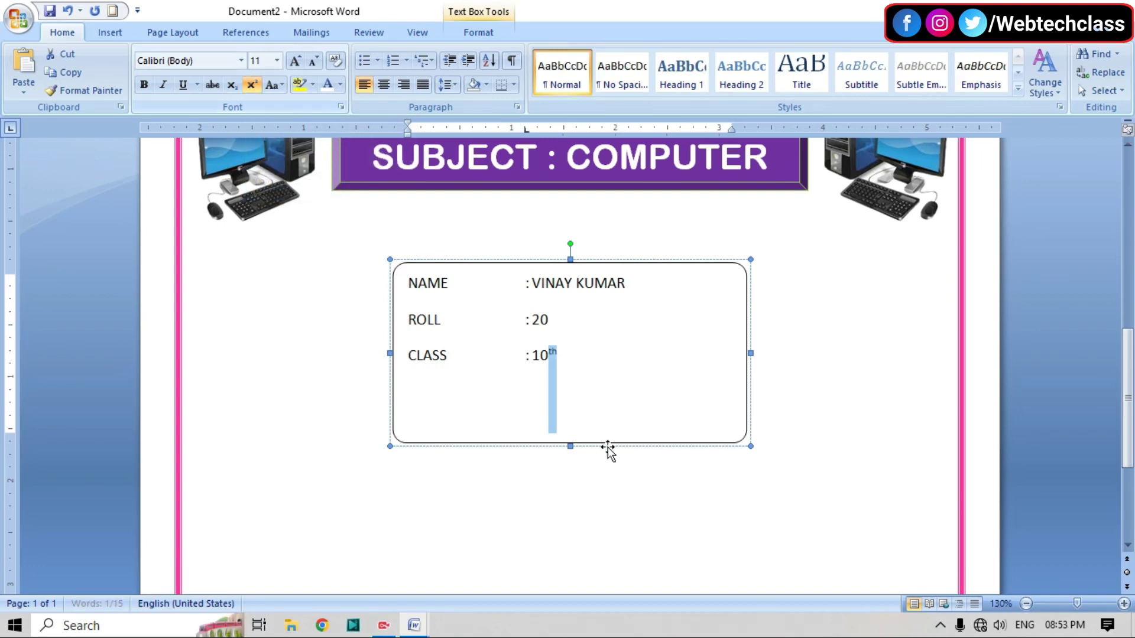
{"action": "left_click", "coordinate": [621, 354]}
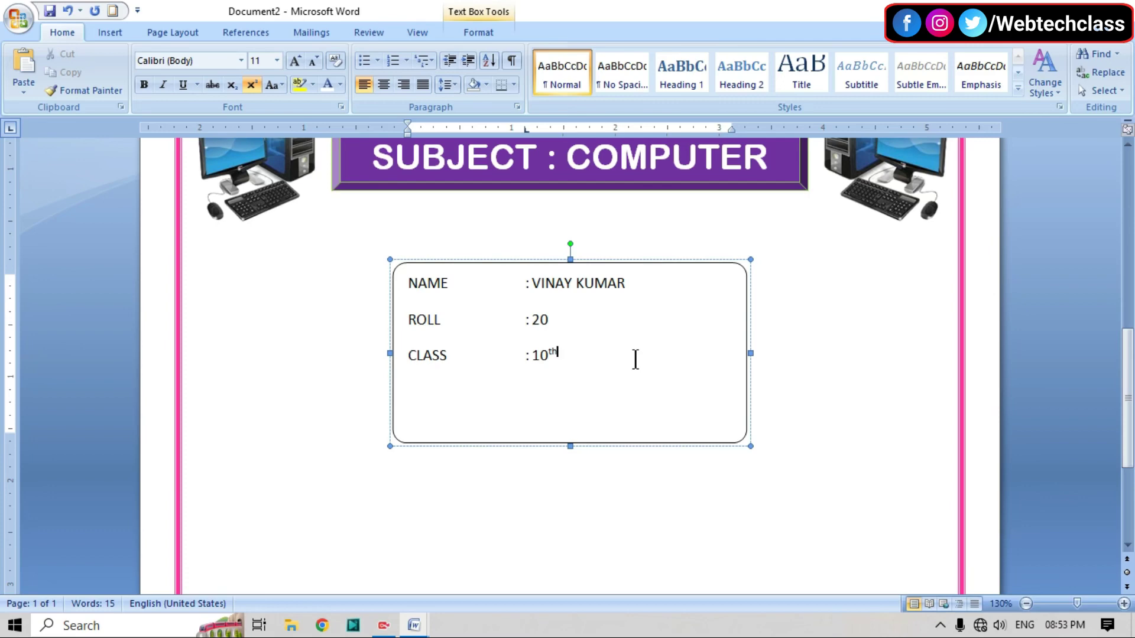
{"action": "left_click", "coordinate": [252, 84]}
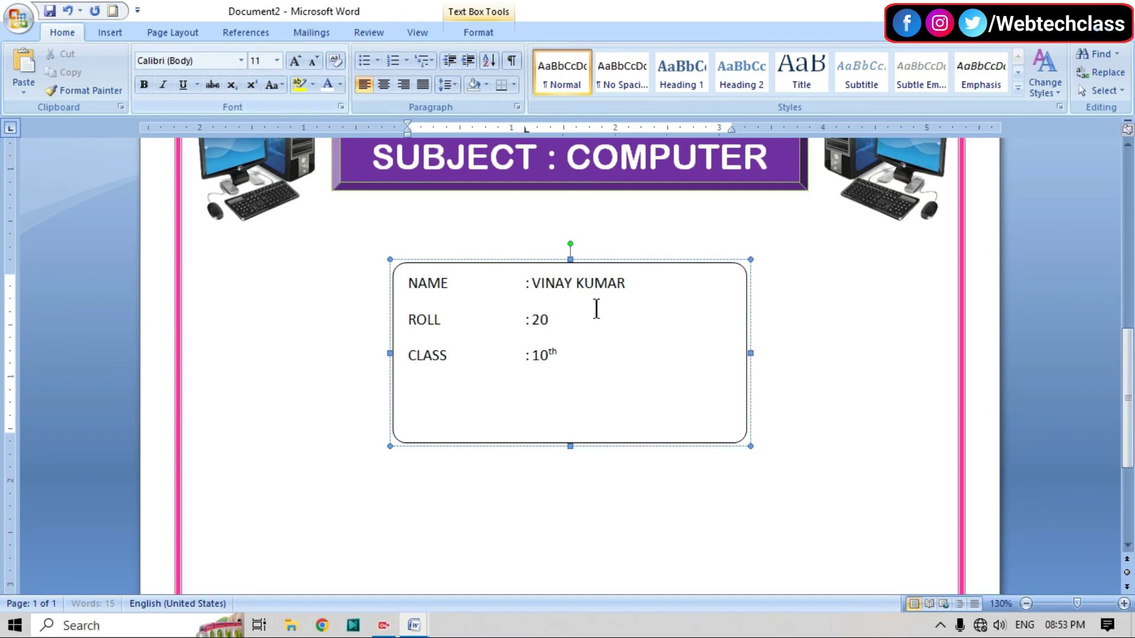
Add the line SESSION : 2022-2023 with its colon tab-aligned
{"action": "key", "text": "Return"}
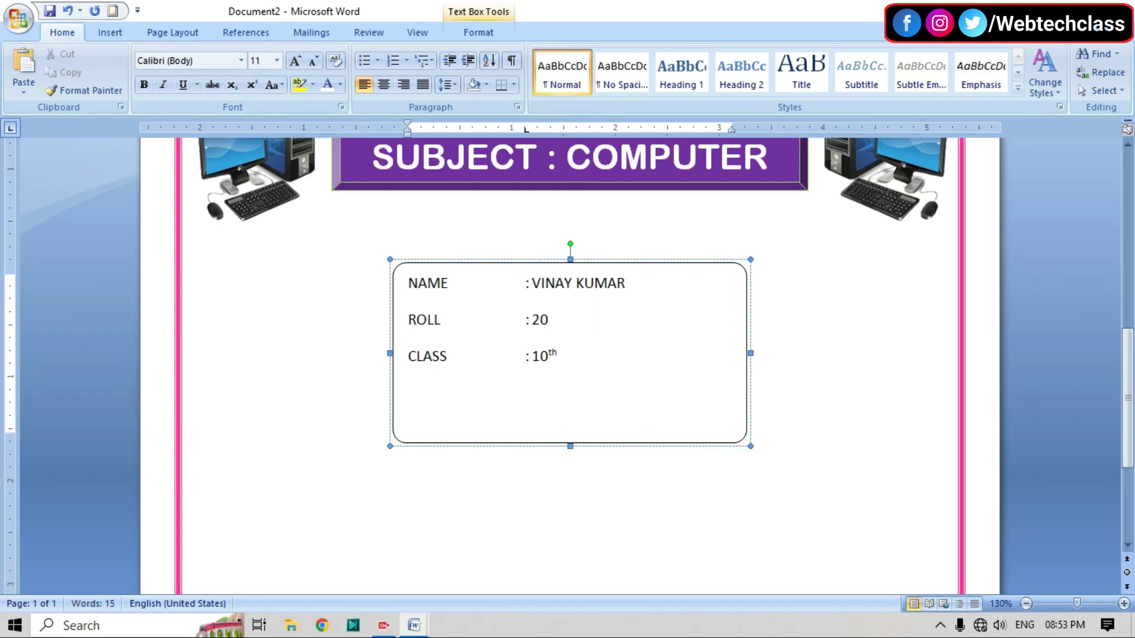
{"action": "type", "text": "SE"}
{"action": "type", "text": "SSION"}
{"action": "key", "text": "Tab"}
{"action": "type", "text": ": "}
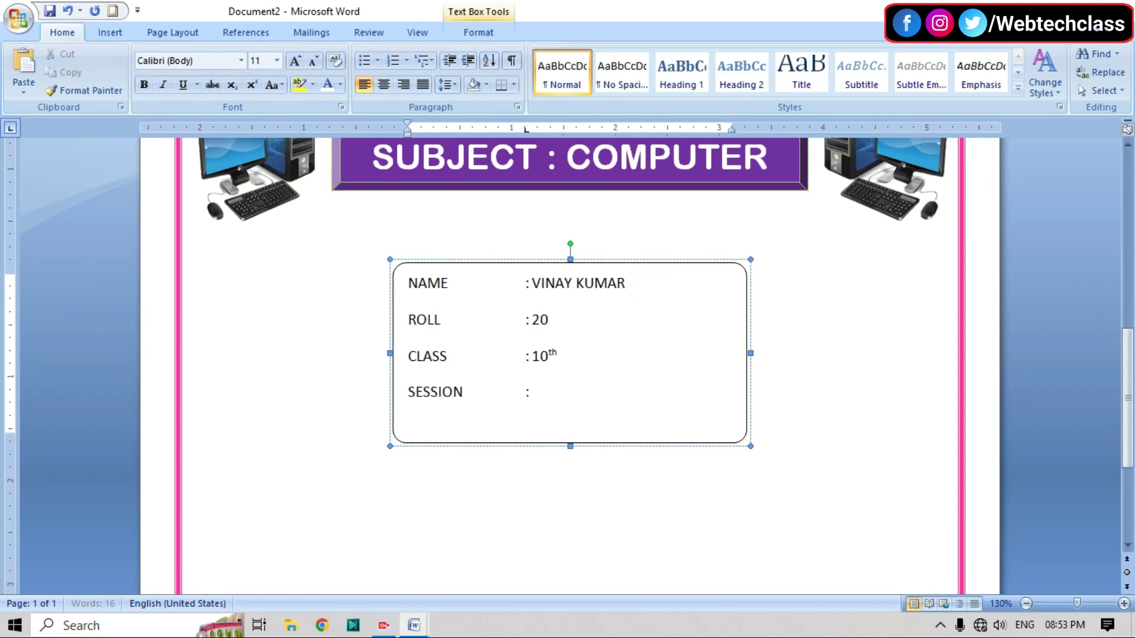
{"action": "type", "text": "20"}
{"action": "type", "text": "22-20"}
{"action": "type", "text": "23"}
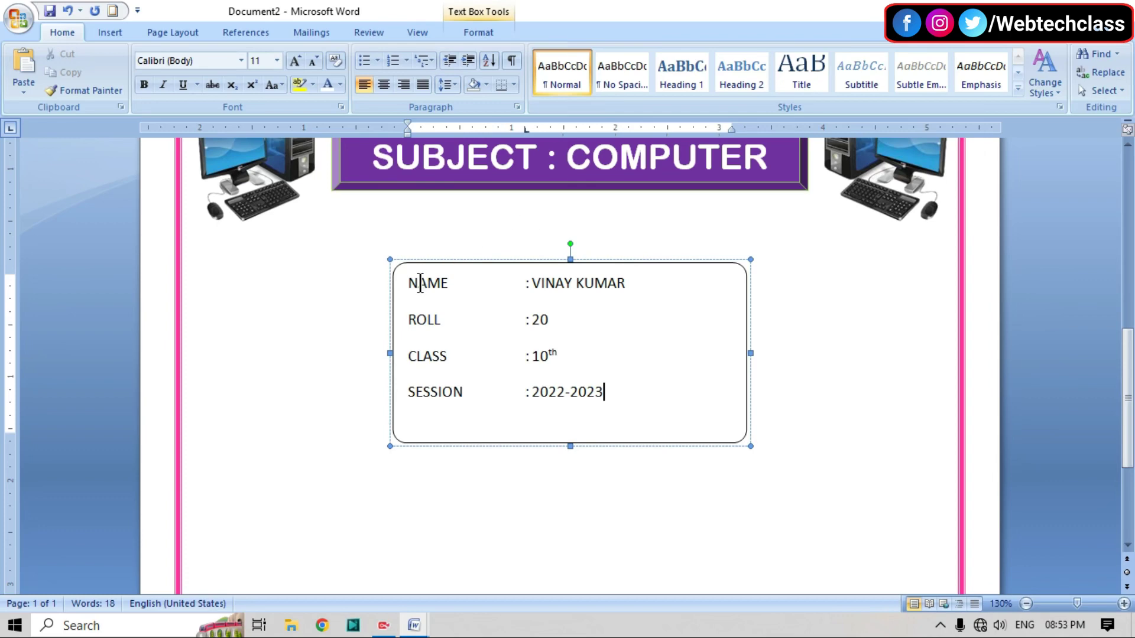
Select all the details text and enlarge it to 14 pt
{"action": "left_click_drag", "start_coordinate": [407, 283], "coordinate": [668, 398]}
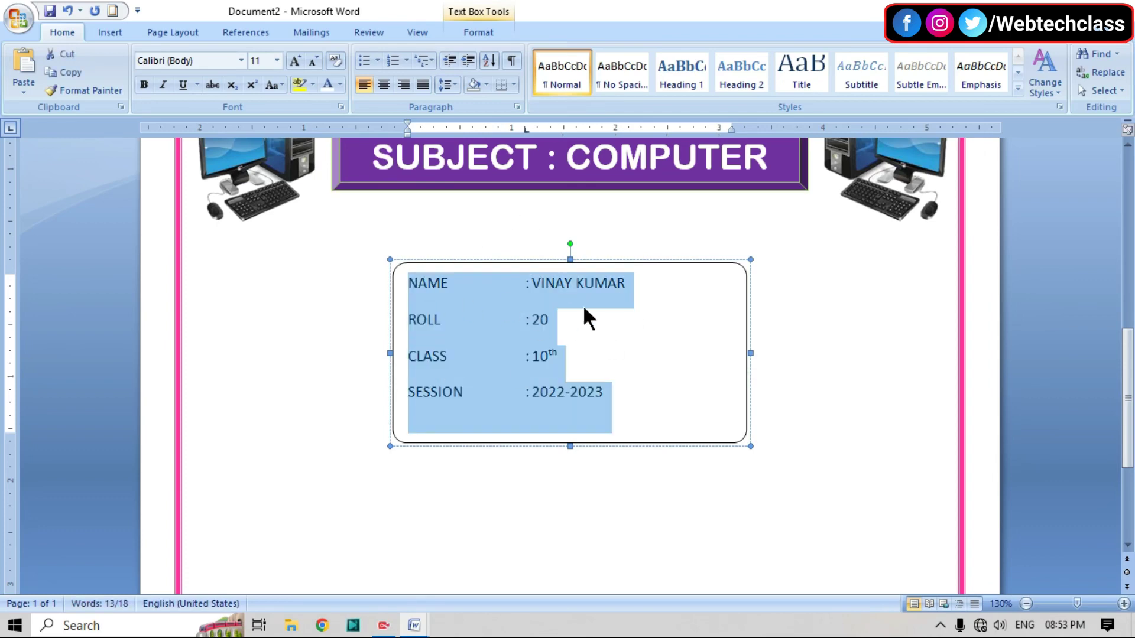
{"action": "left_click", "coordinate": [609, 331]}
{"action": "key", "text": "ctrl+a"}
{"action": "left_click", "coordinate": [295, 61]}
{"action": "left_click", "coordinate": [295, 61]}
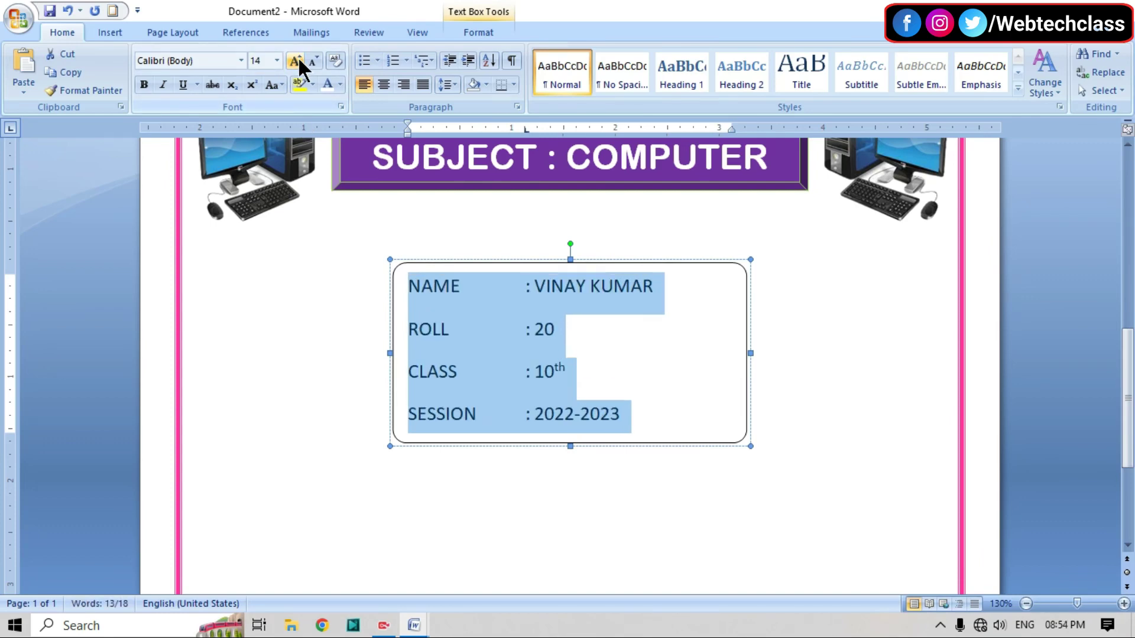
Change the details text font to Bahnschrift SemiBold
{"action": "left_click", "coordinate": [241, 61]}
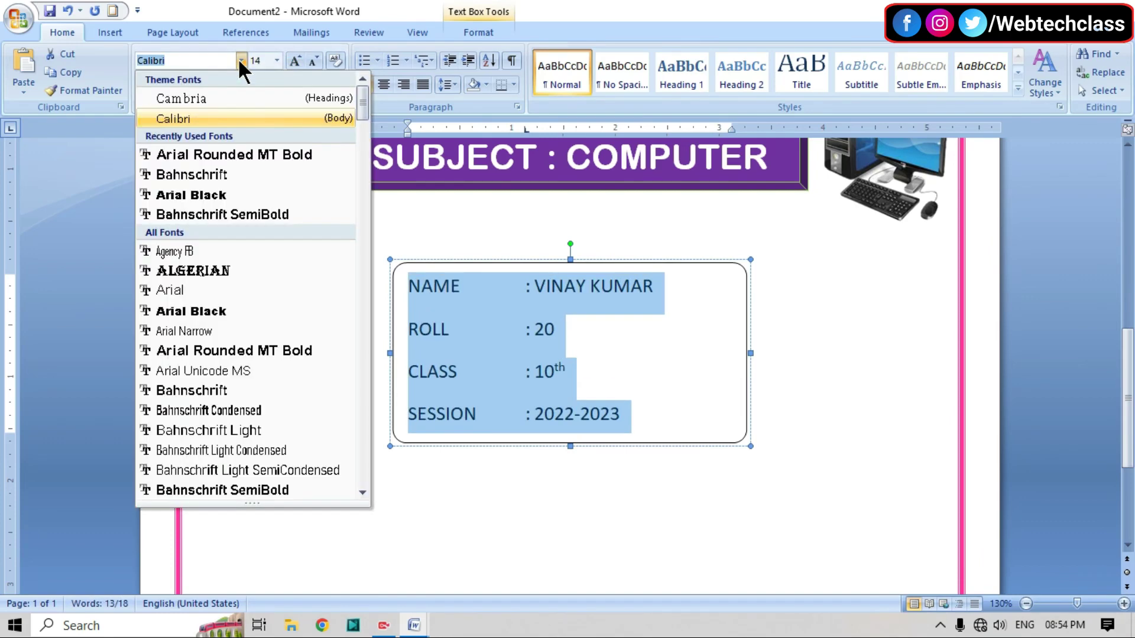
{"action": "scroll", "coordinate": [203, 294], "scroll_direction": "down", "scroll_amount": 2}
{"action": "scroll", "coordinate": [203, 294], "scroll_direction": "down", "scroll_amount": 2}
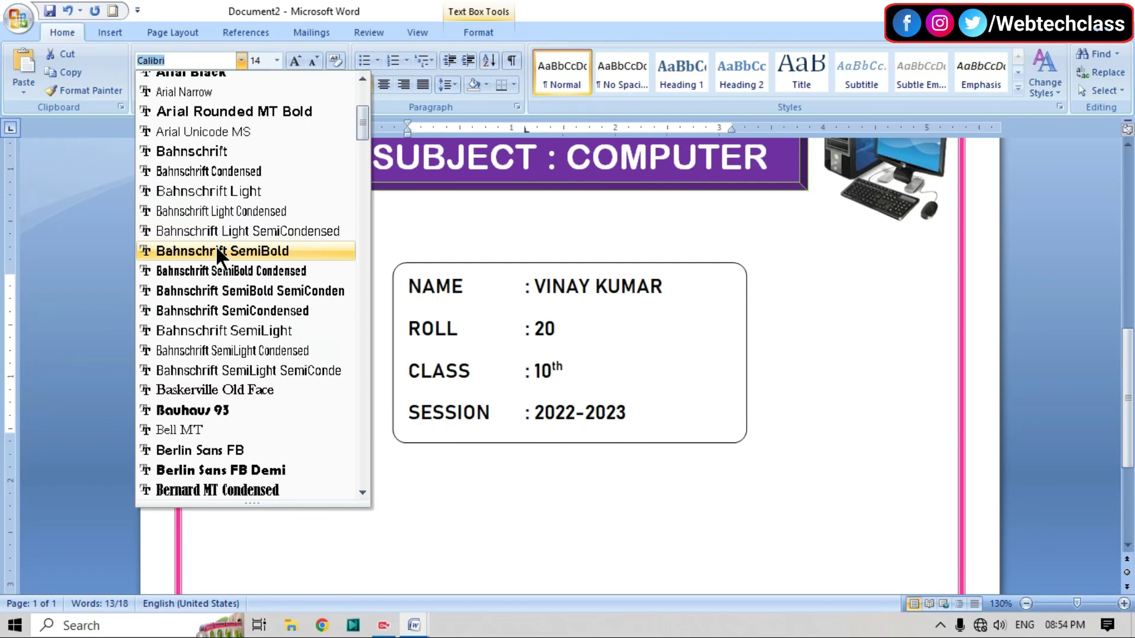
{"action": "left_click", "coordinate": [219, 251]}
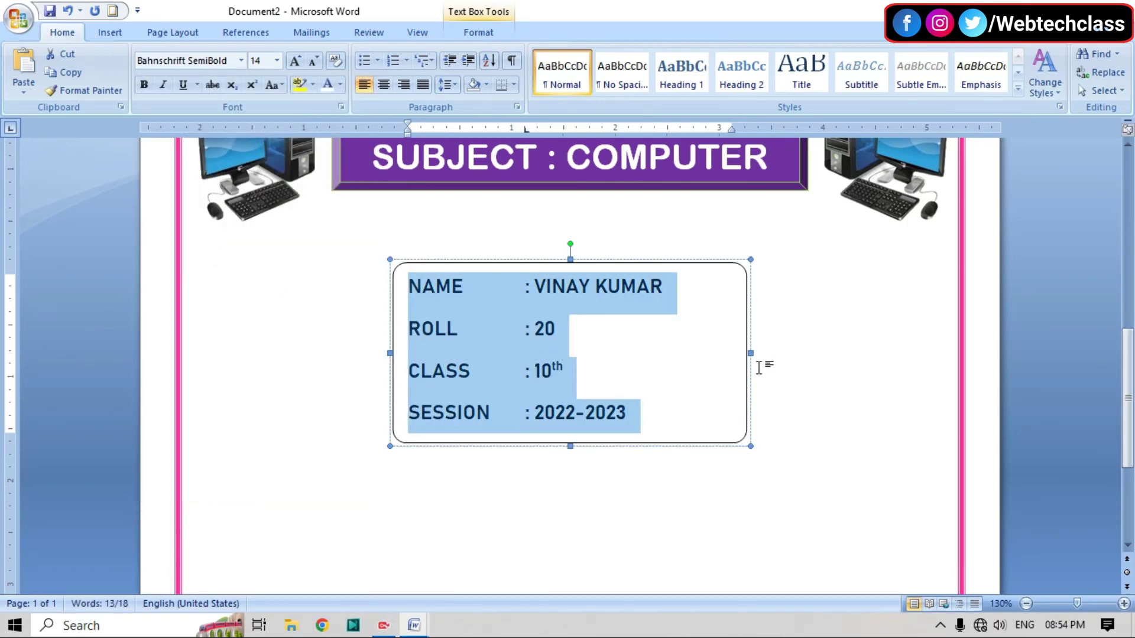
{"action": "left_click", "coordinate": [704, 374]}
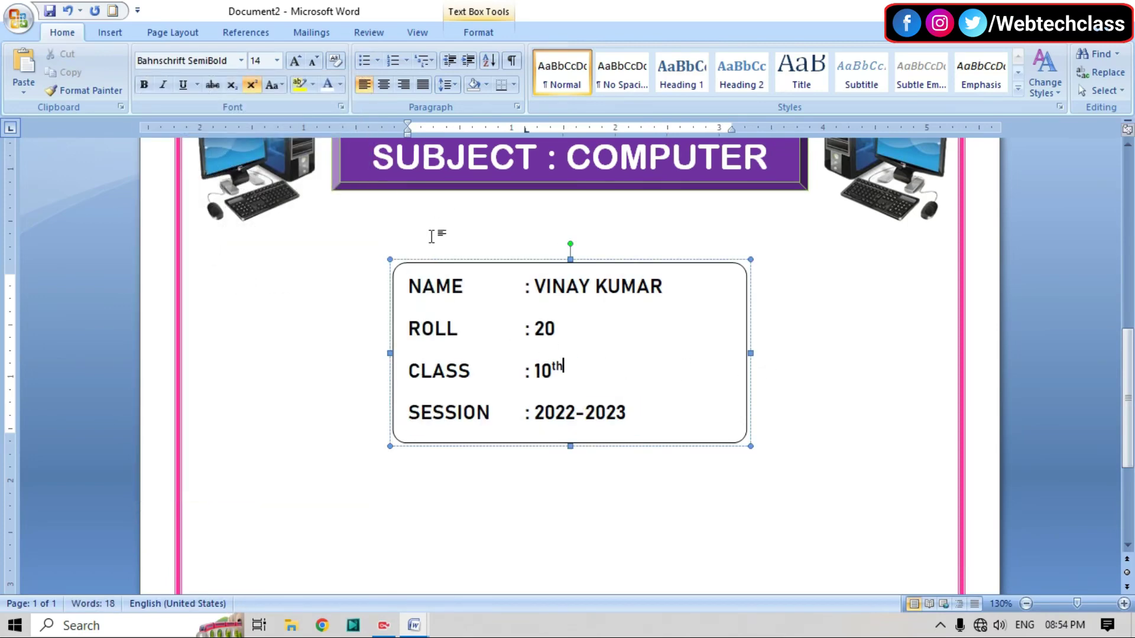
Colour all the details text dark blue
{"action": "mouse_move", "coordinate": [409, 285]}
{"action": "left_mouse_down"}
{"action": "mouse_move", "coordinate": [457, 320]}
{"action": "mouse_move", "coordinate": [701, 398]}
{"action": "left_mouse_up"}
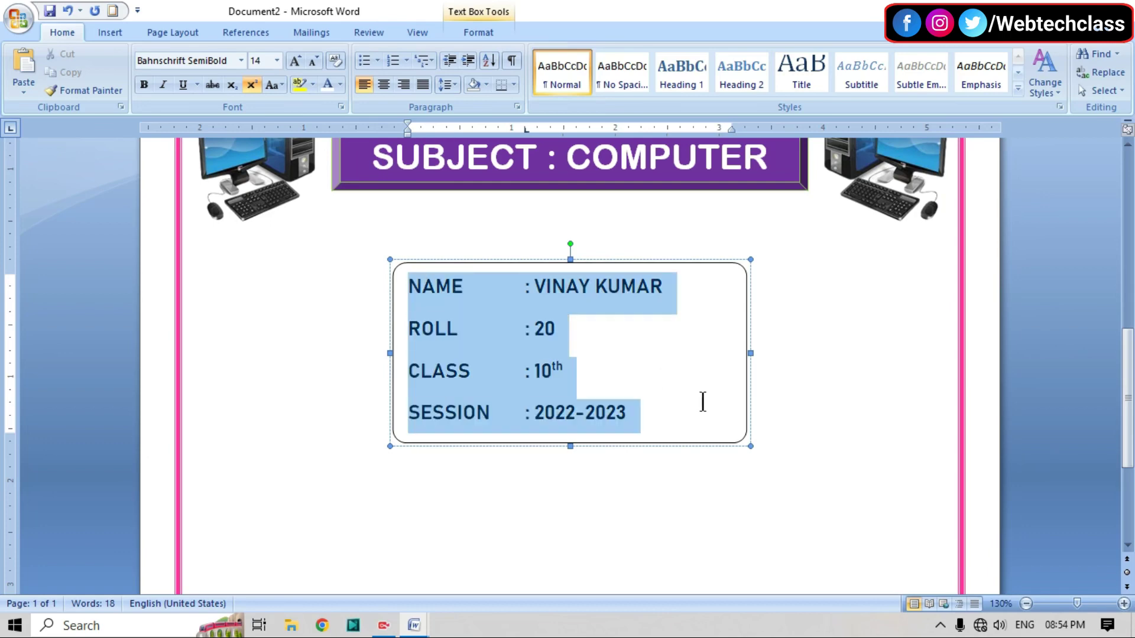
{"action": "left_click", "coordinate": [341, 86]}
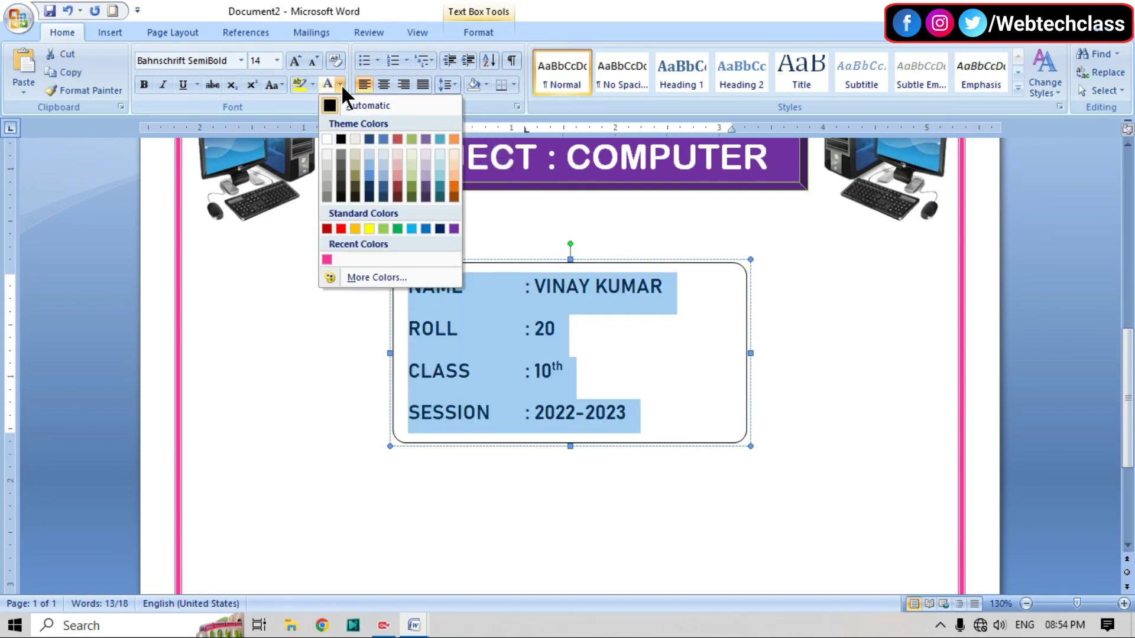
{"action": "left_click", "coordinate": [441, 230]}
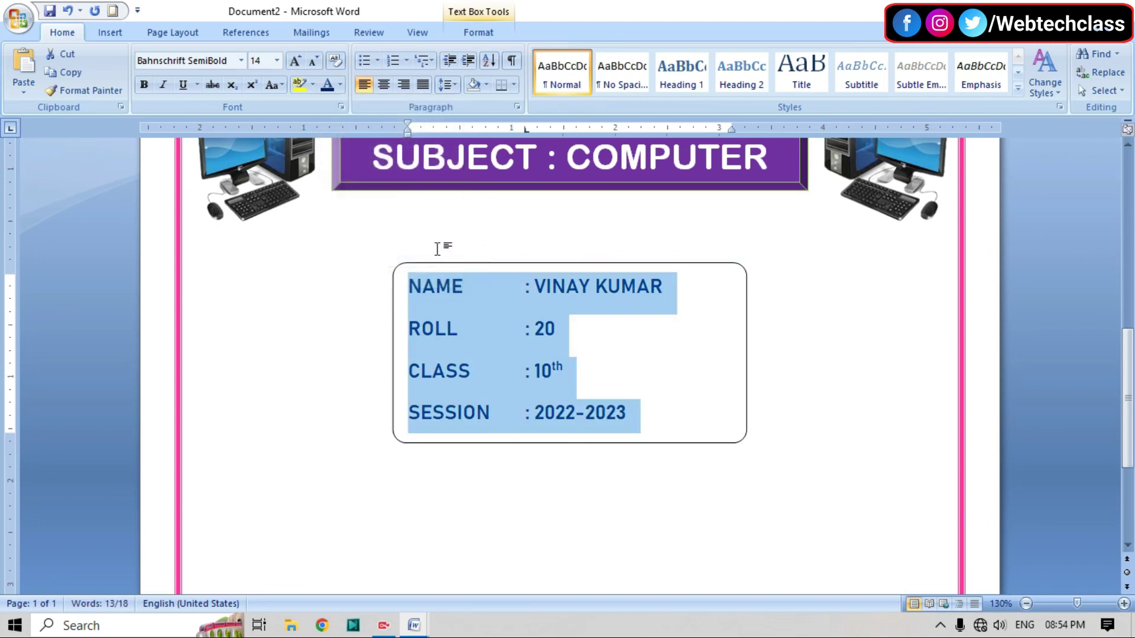
{"action": "left_click", "coordinate": [850, 322]}
{"action": "scroll", "coordinate": [849, 322], "scroll_direction": "up", "scroll_amount": 10}
{"action": "scroll", "coordinate": [849, 322], "scroll_direction": "down", "scroll_amount": 5}
{"action": "scroll", "coordinate": [849, 322], "scroll_direction": "down", "scroll_amount": 2}
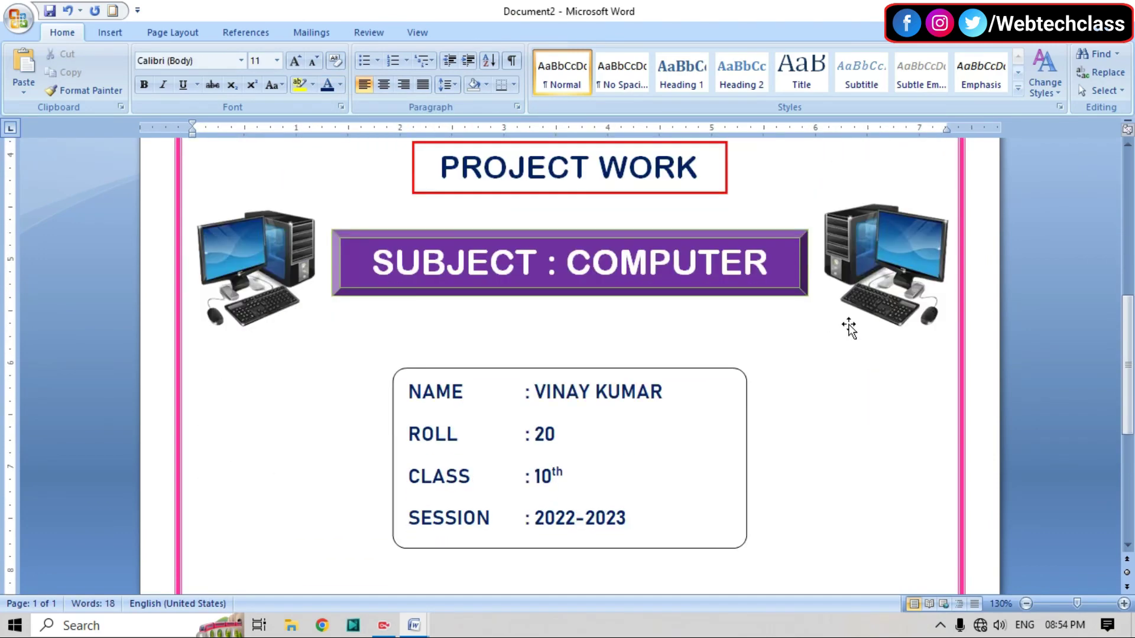
{"action": "scroll", "coordinate": [849, 325], "scroll_direction": "down", "scroll_amount": 1}
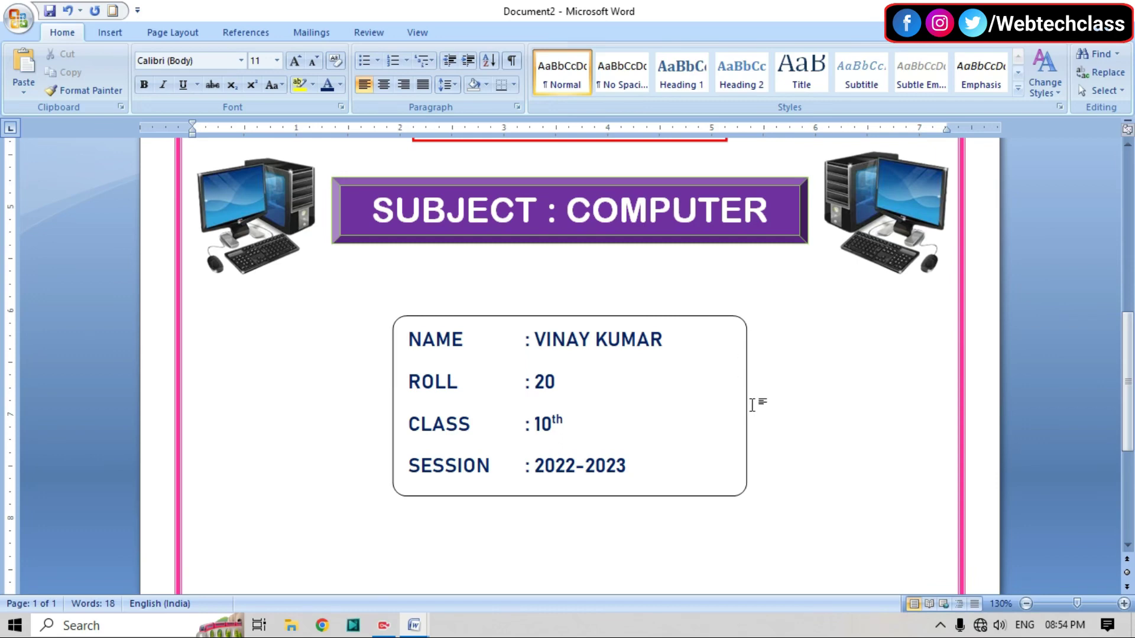
Give the student details box a 2¼ pt Dark Red shape outline
{"action": "left_click", "coordinate": [477, 320]}
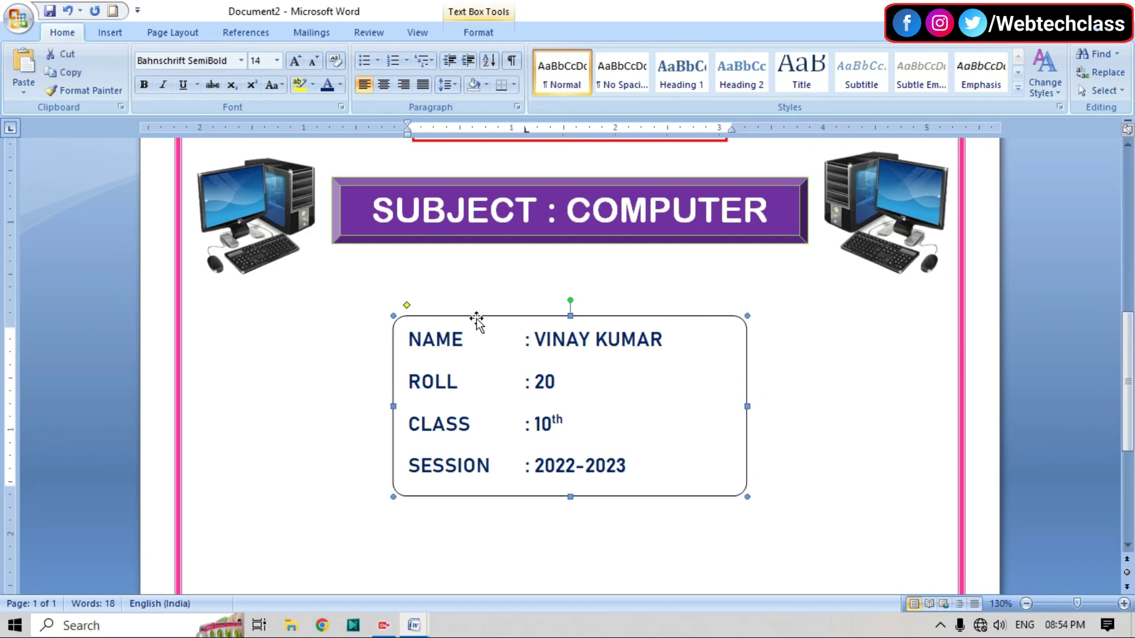
{"action": "left_click", "coordinate": [479, 33]}
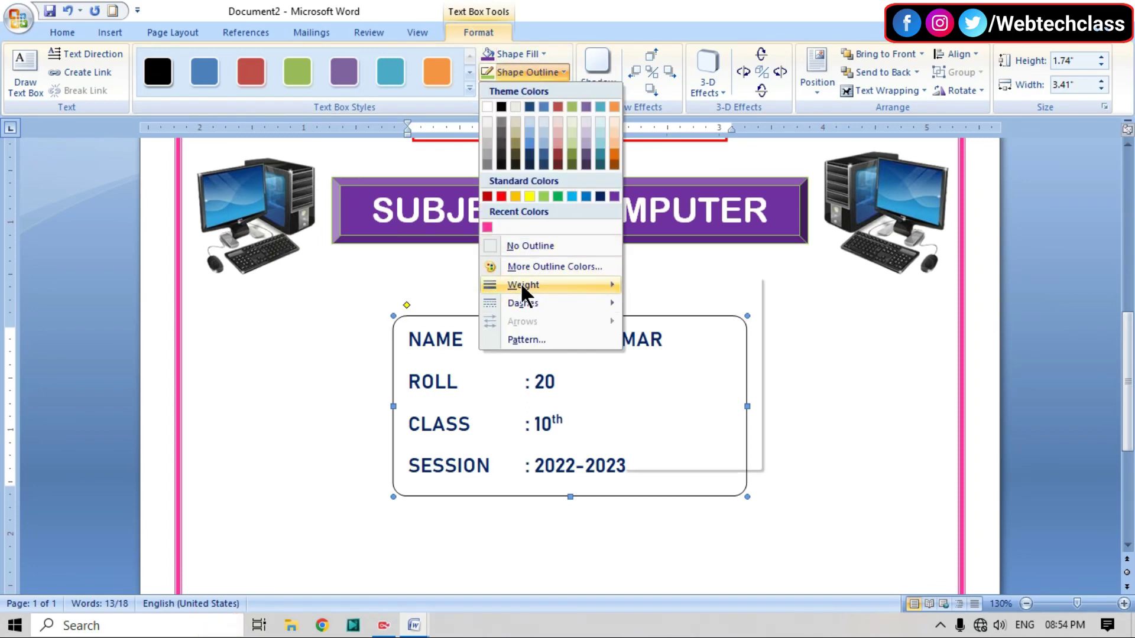
{"action": "mouse_move", "coordinate": [523, 285]}
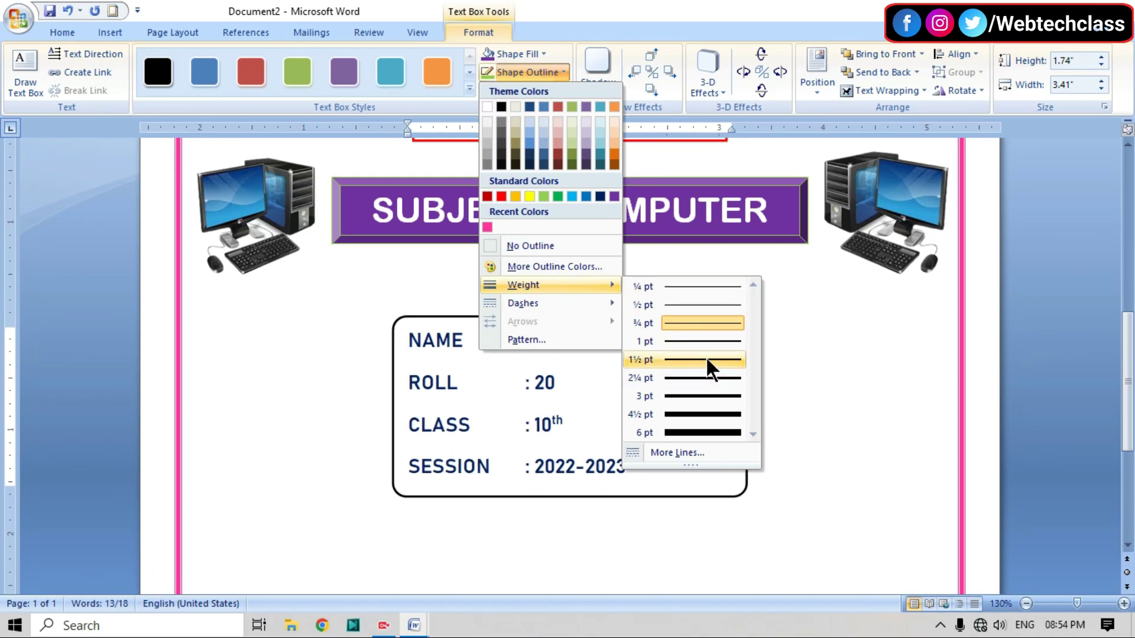
{"action": "left_click", "coordinate": [711, 379]}
{"action": "left_click", "coordinate": [562, 72]}
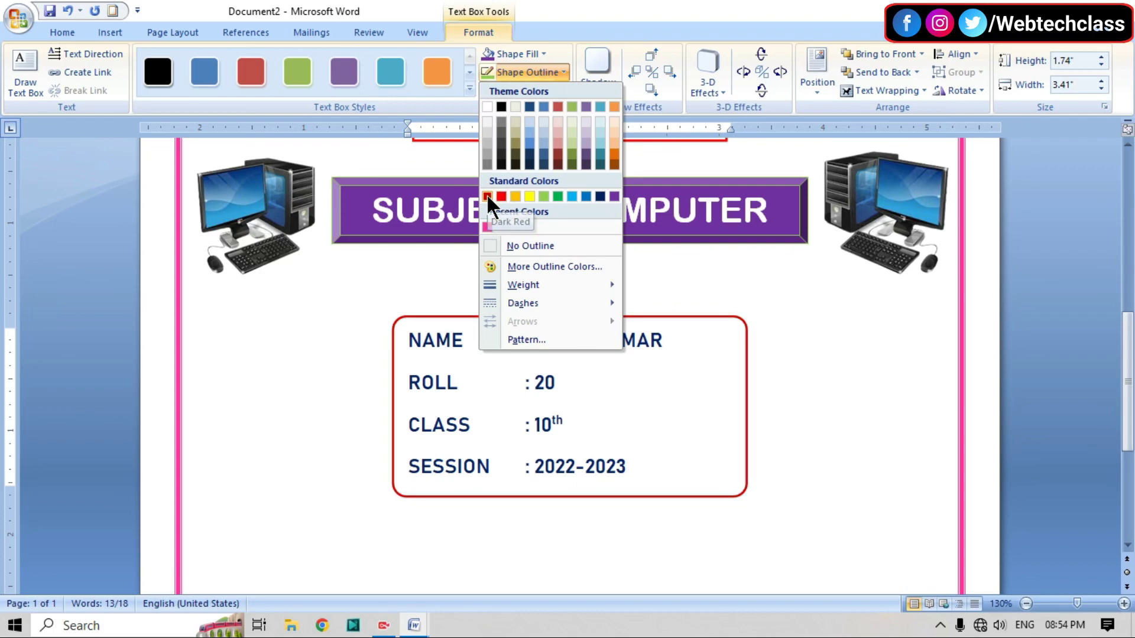
{"action": "left_click", "coordinate": [487, 196]}
{"action": "scroll", "coordinate": [845, 331], "scroll_direction": "down", "scroll_amount": 3}
{"action": "scroll", "coordinate": [842, 334], "scroll_direction": "up", "scroll_amount": 9}
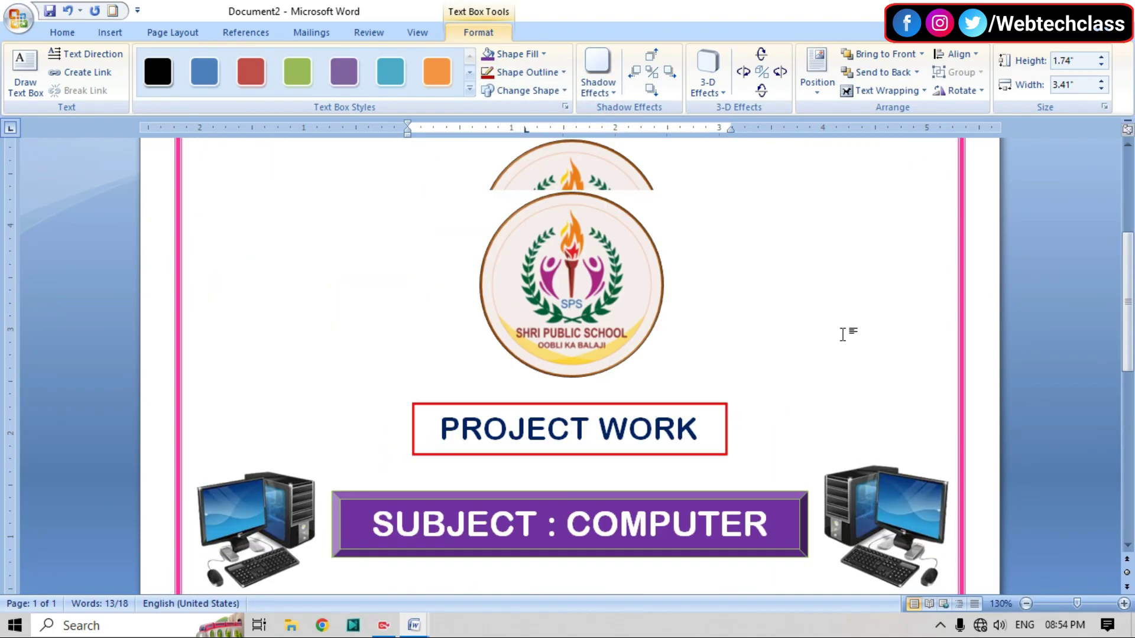
{"action": "scroll", "coordinate": [842, 335], "scroll_direction": "down", "scroll_amount": 4}
{"action": "scroll", "coordinate": [841, 334], "scroll_direction": "down", "scroll_amount": 5}
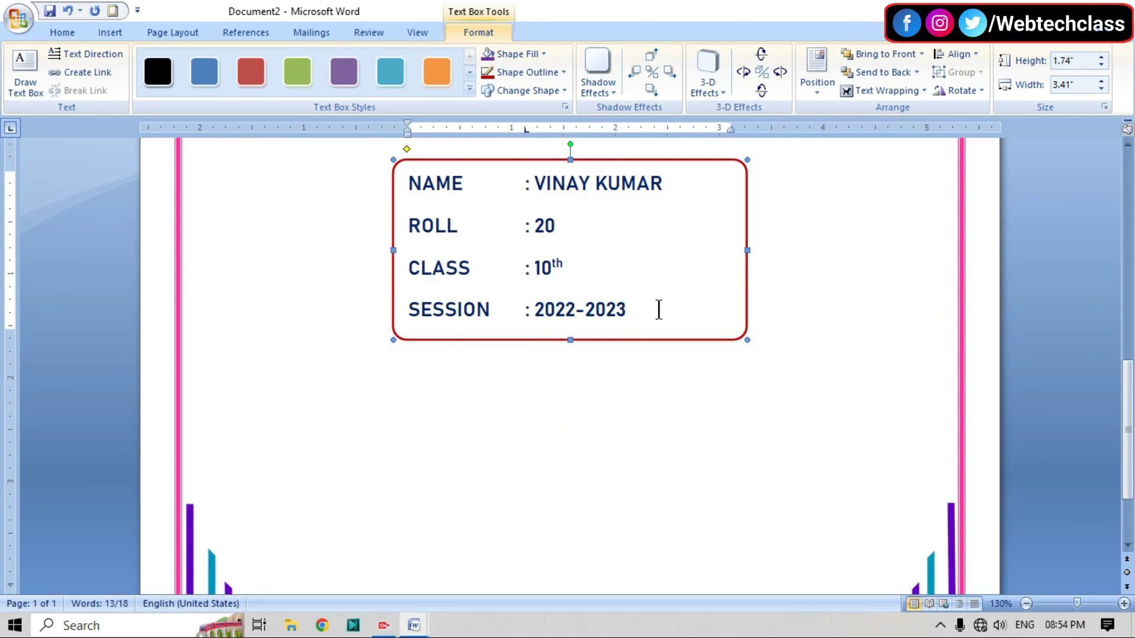
{"action": "scroll", "coordinate": [727, 289], "scroll_direction": "up", "scroll_amount": 4}
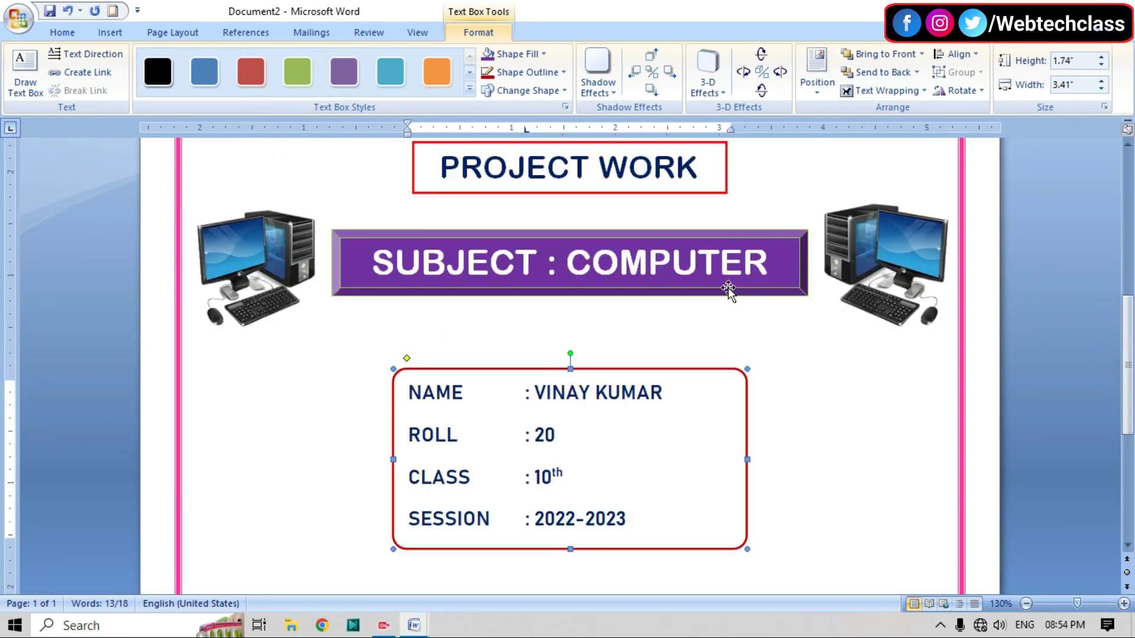
{"action": "scroll", "coordinate": [727, 280], "scroll_direction": "down", "scroll_amount": 3}
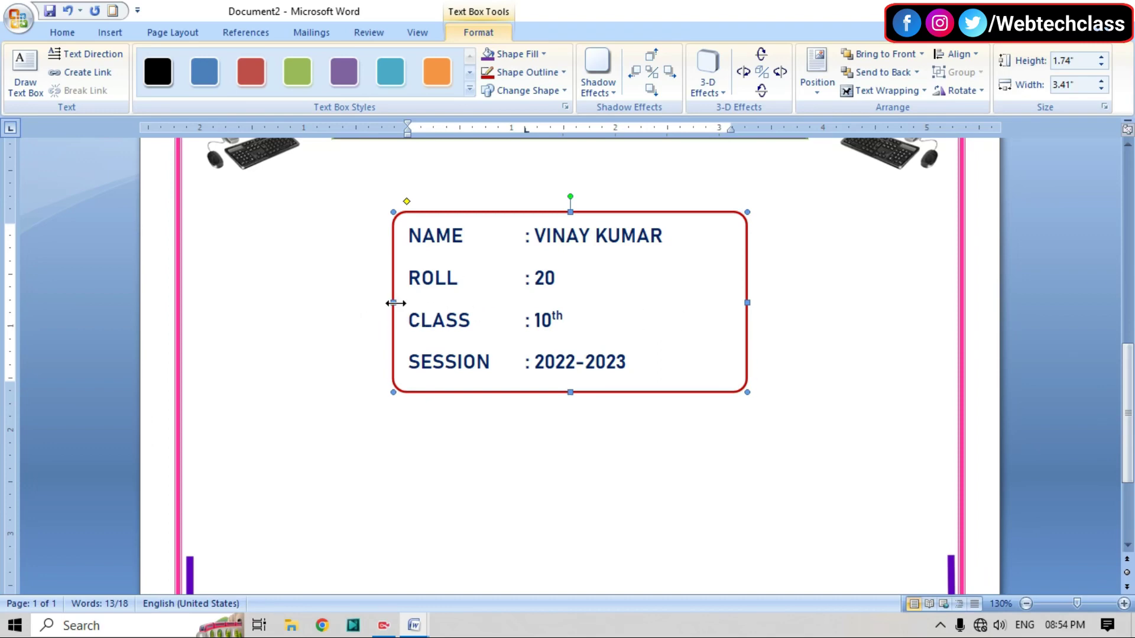
Widen the details box on both sides to 4.09 inches
{"action": "left_click_drag", "start_coordinate": [393, 304], "coordinate": [362, 305]}
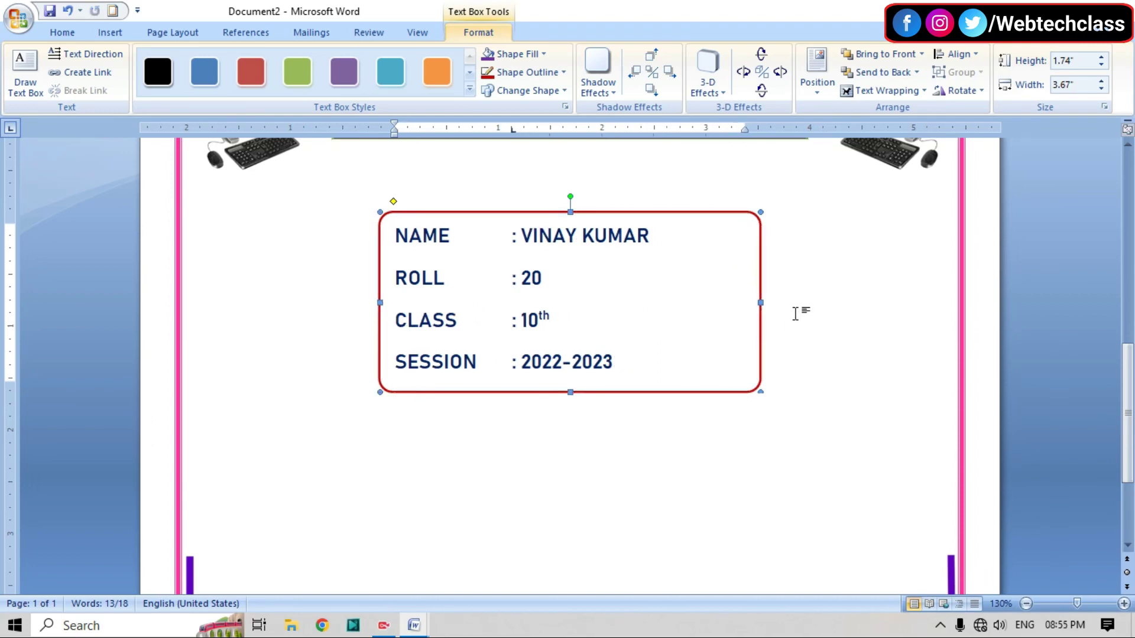
{"action": "left_click_drag", "start_coordinate": [770, 302], "coordinate": [785, 302]}
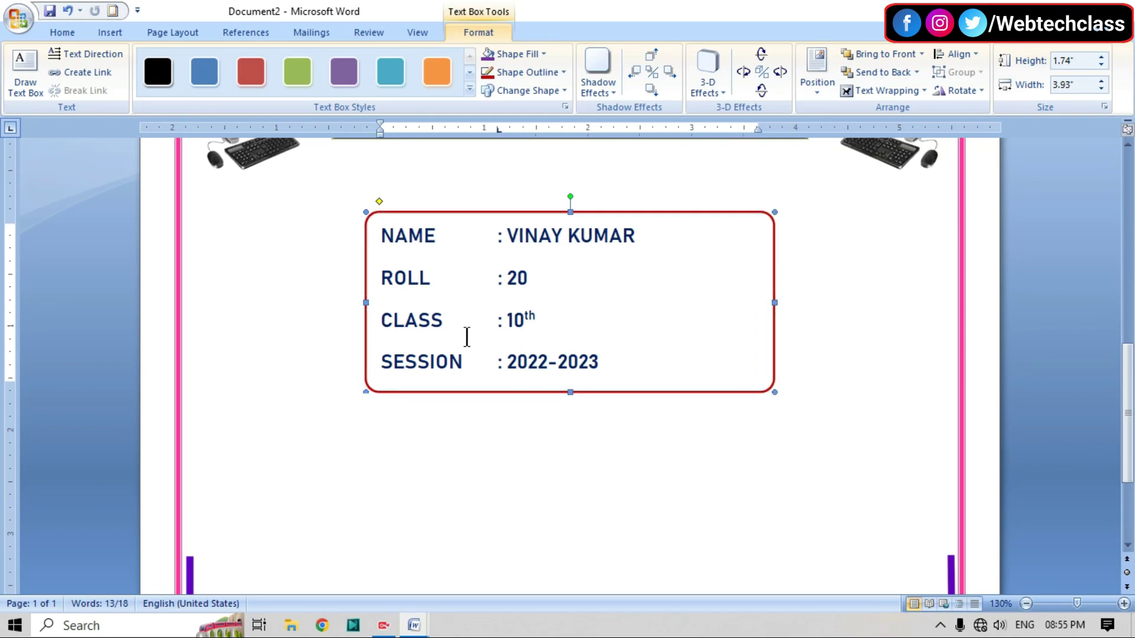
{"action": "left_click_drag", "start_coordinate": [350, 307], "coordinate": [358, 306]}
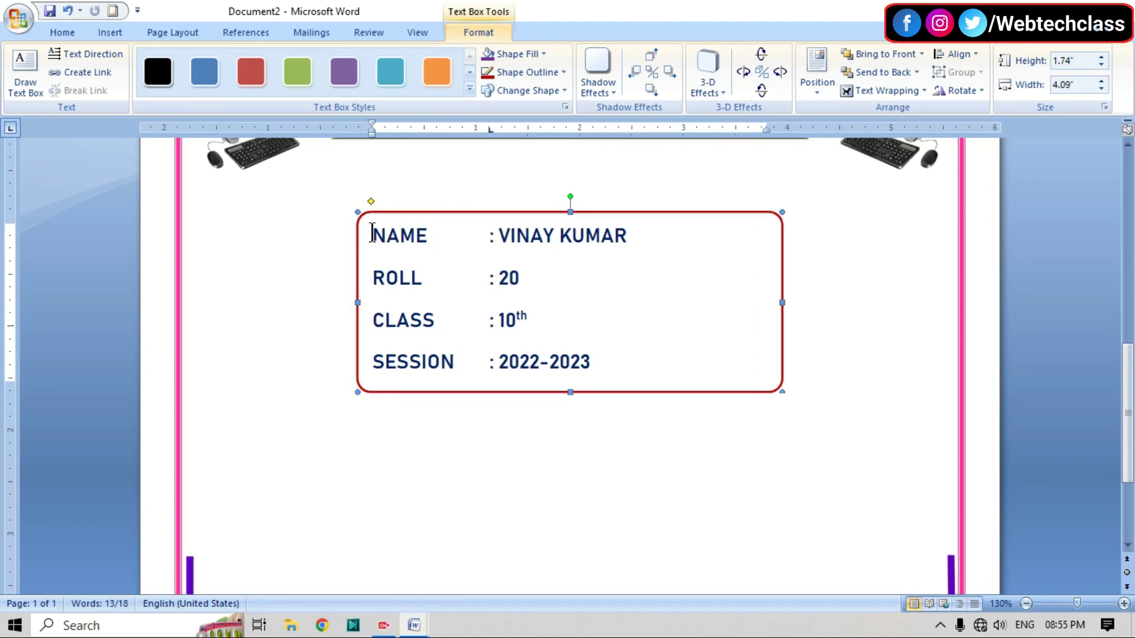
Enlarge the four detail lines to 16 pt and lower the box's bottom edge slightly
{"action": "left_click_drag", "start_coordinate": [371, 234], "coordinate": [638, 356]}
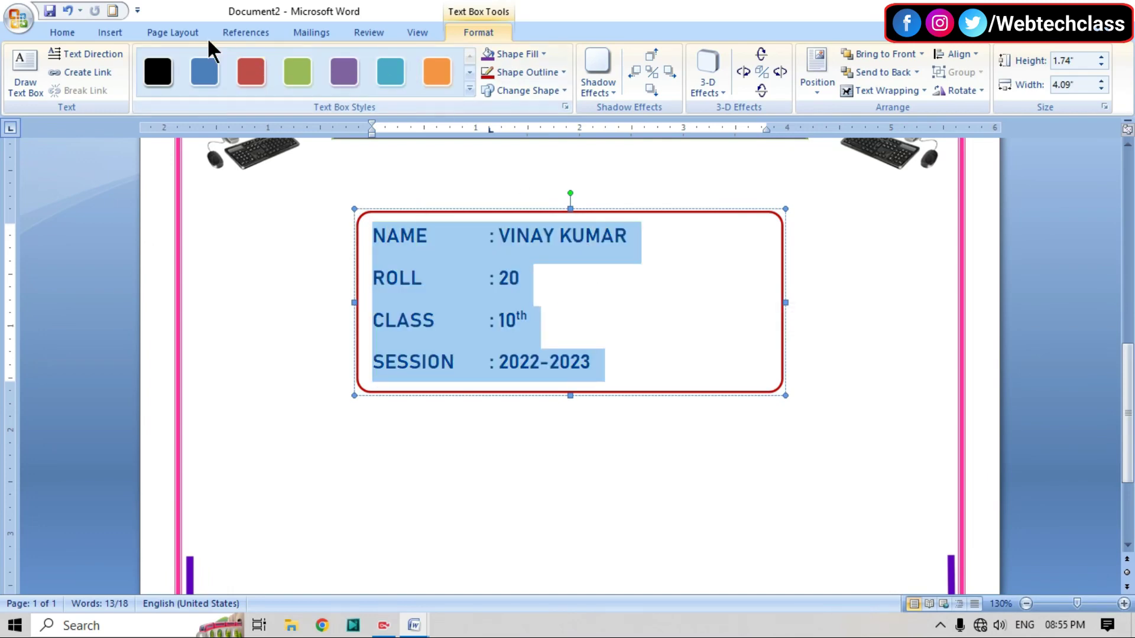
{"action": "left_click", "coordinate": [62, 32]}
{"action": "left_click", "coordinate": [294, 60]}
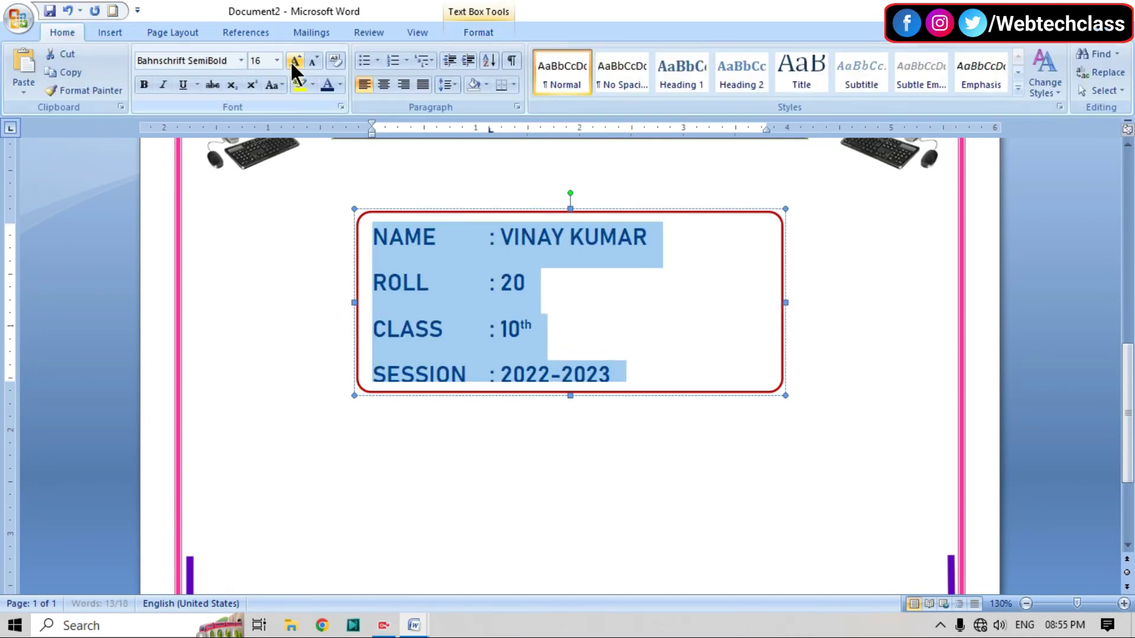
{"action": "left_click_drag", "start_coordinate": [571, 394], "coordinate": [570, 400]}
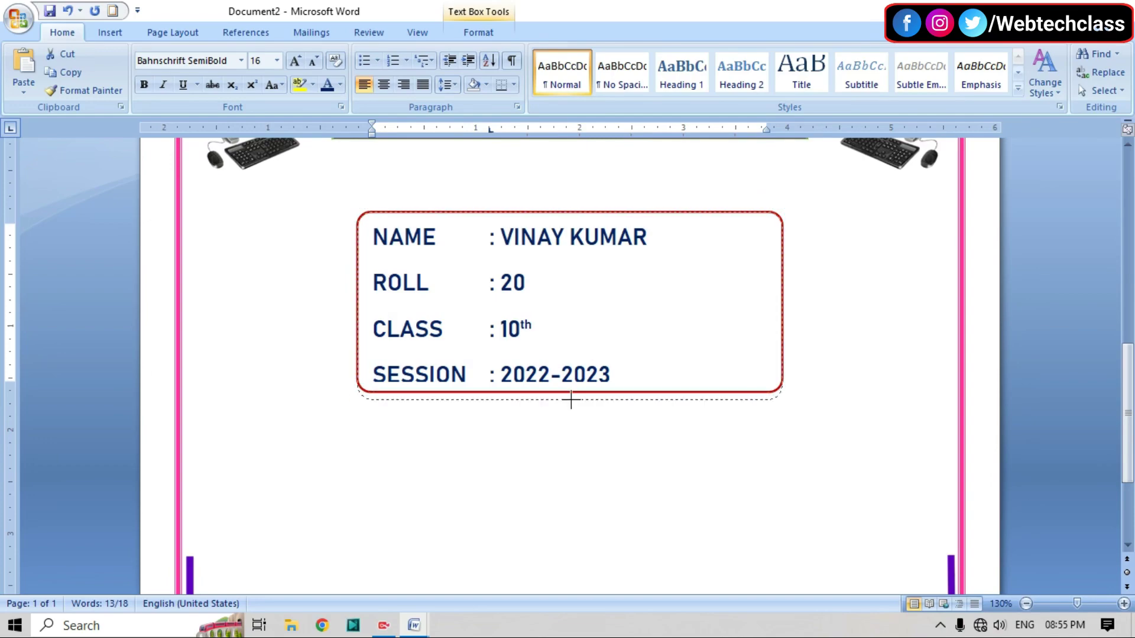
Deselect the details box, review the page, then bring up the finished 'front' document
{"action": "scroll", "coordinate": [849, 356], "scroll_direction": "up", "scroll_amount": 3}
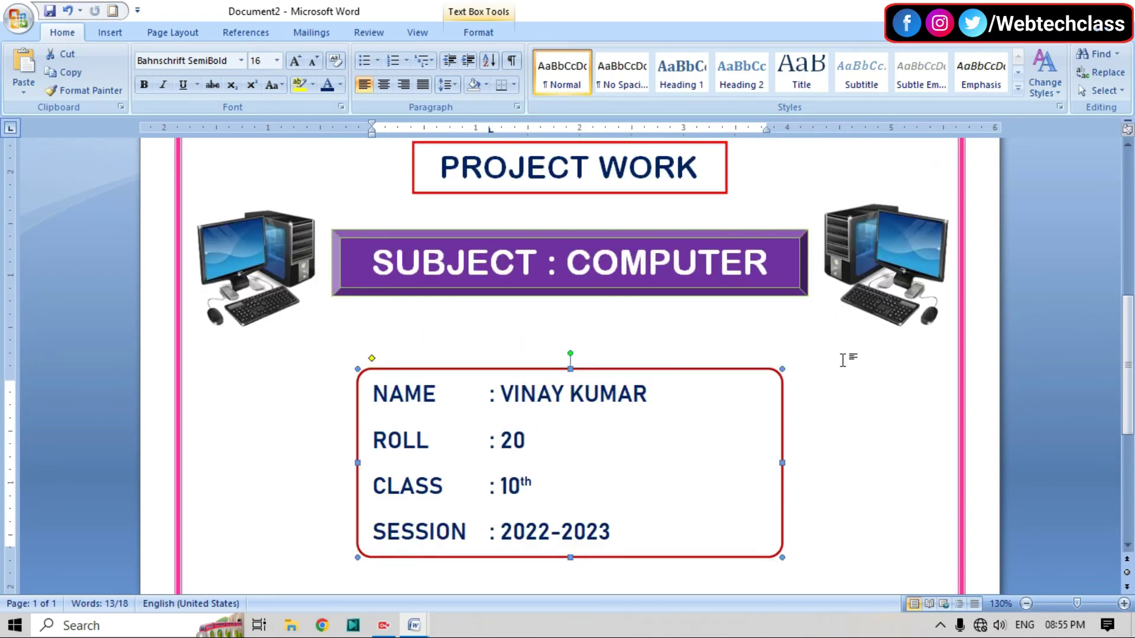
{"action": "scroll", "coordinate": [850, 358], "scroll_direction": "down", "scroll_amount": 4}
{"action": "scroll", "coordinate": [843, 360], "scroll_direction": "up", "scroll_amount": 4}
{"action": "left_click", "coordinate": [845, 382]}
{"action": "scroll", "coordinate": [845, 381], "scroll_direction": "up", "scroll_amount": 4}
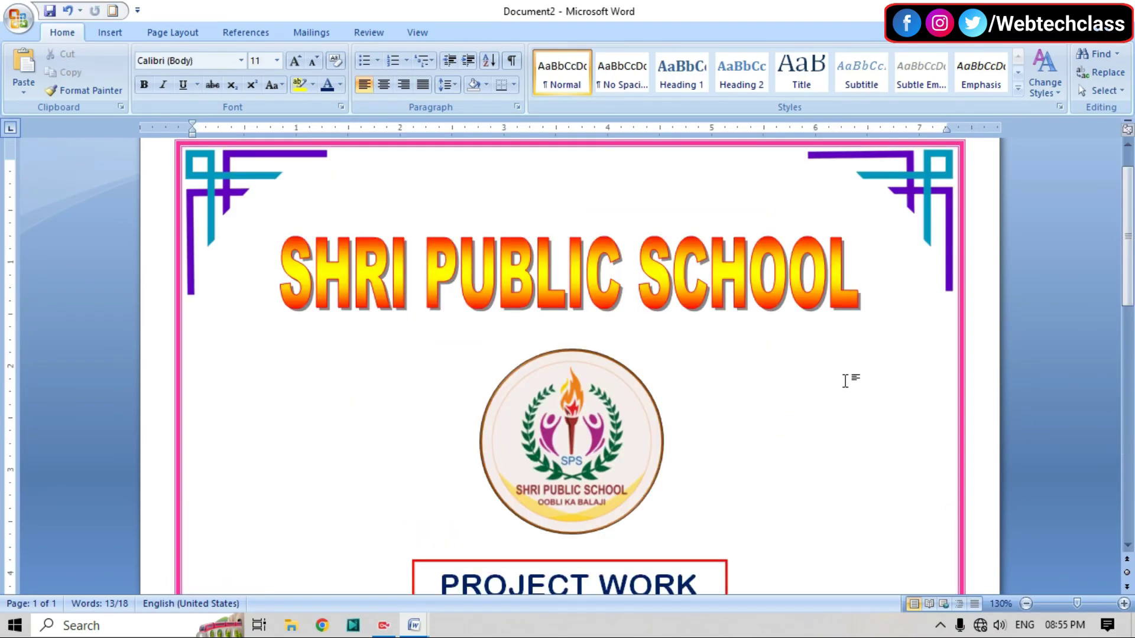
{"action": "scroll", "coordinate": [843, 379], "scroll_direction": "down", "scroll_amount": 3}
{"action": "scroll", "coordinate": [842, 379], "scroll_direction": "down", "scroll_amount": 2}
{"action": "scroll", "coordinate": [842, 378], "scroll_direction": "down", "scroll_amount": 1}
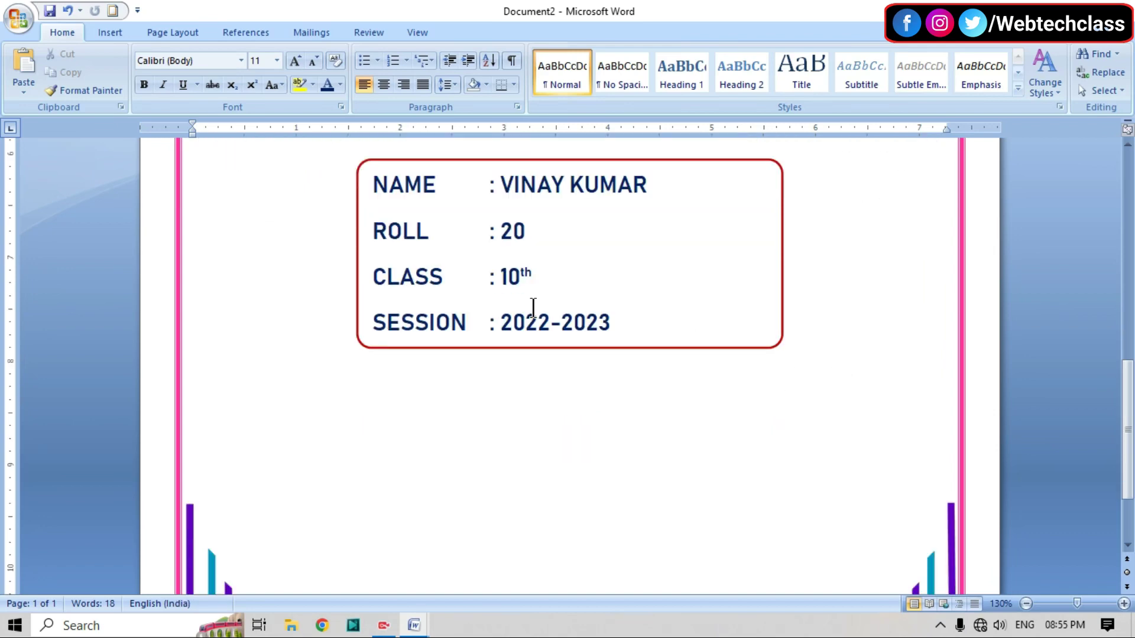
{"action": "scroll", "coordinate": [732, 383], "scroll_direction": "down", "scroll_amount": 1}
{"action": "scroll", "coordinate": [651, 334], "scroll_direction": "down", "scroll_amount": 1}
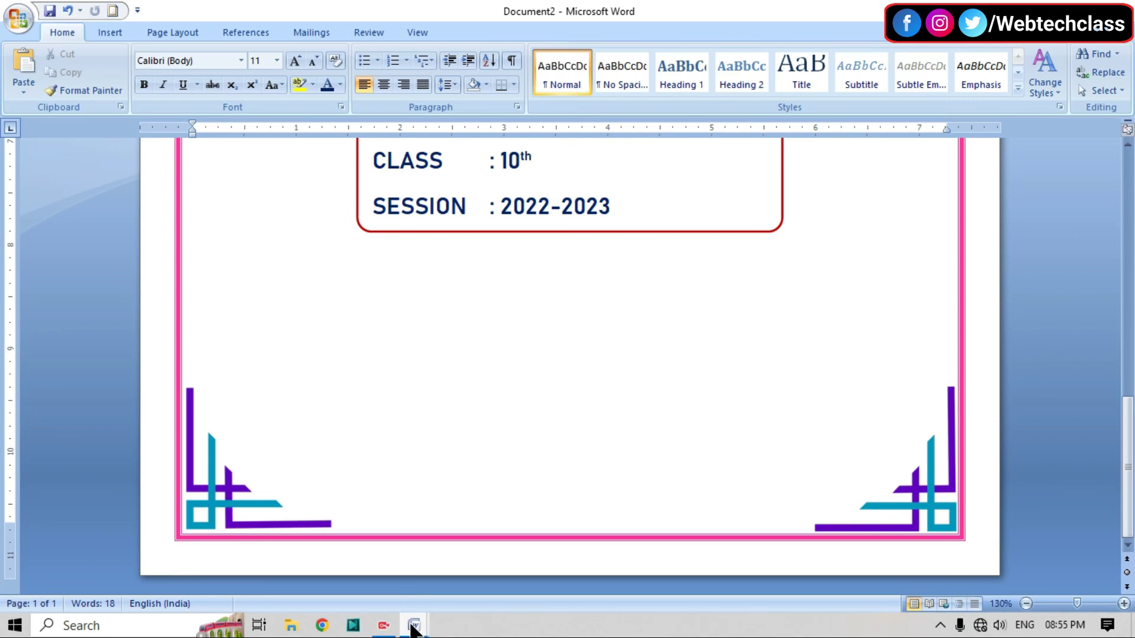
{"action": "left_click", "coordinate": [349, 591]}
{"action": "scroll", "coordinate": [571, 454], "scroll_direction": "down", "scroll_amount": 5}
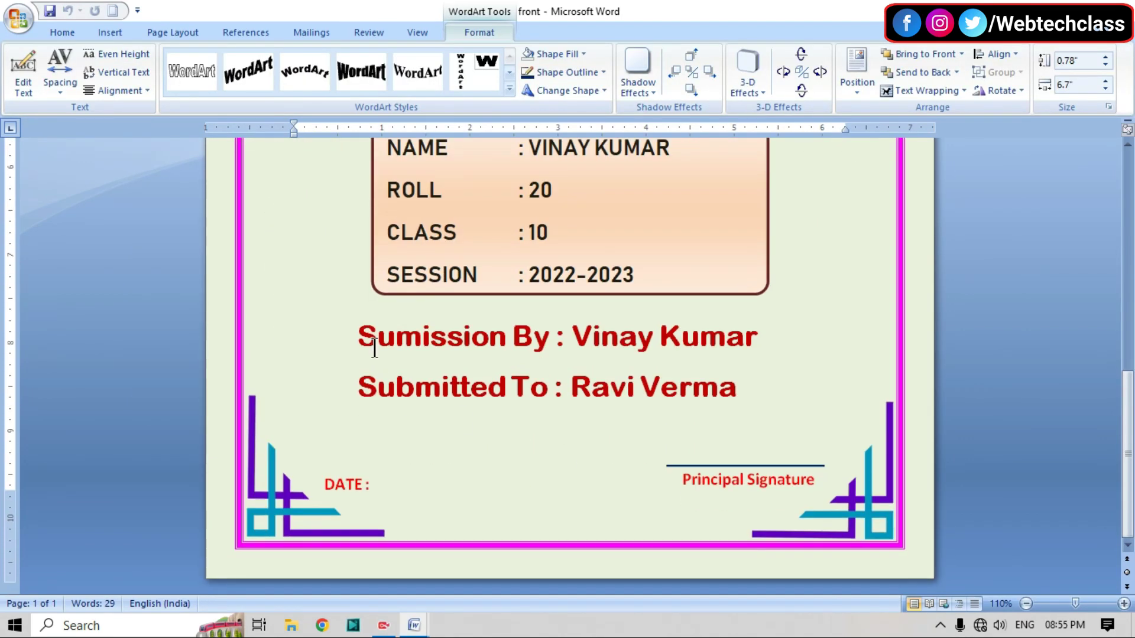
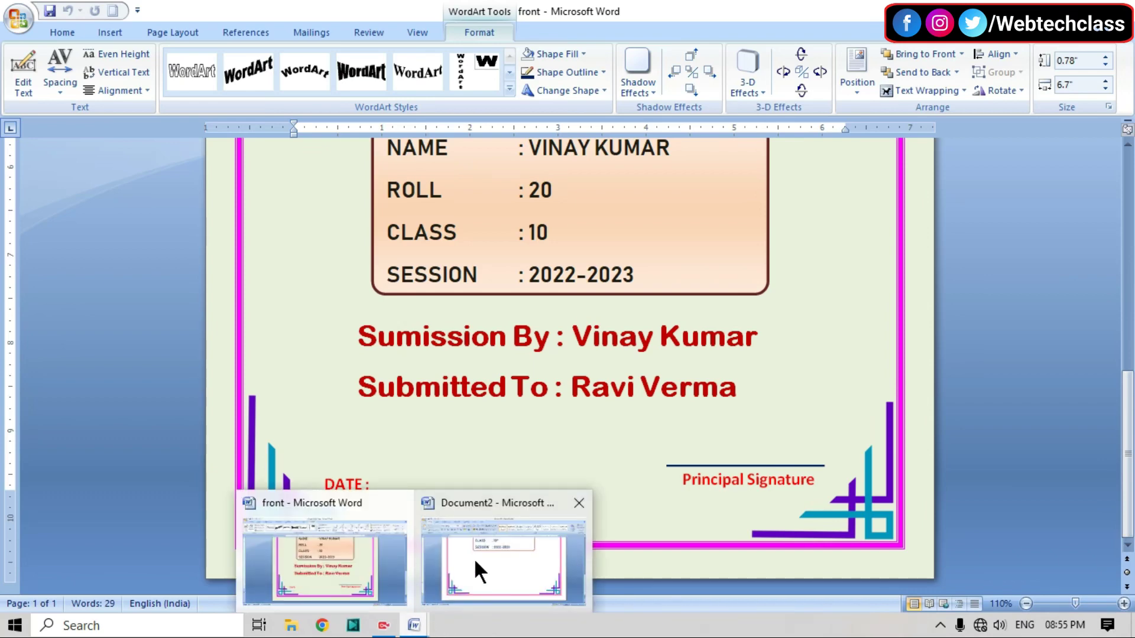
In Document2, draw a text box below the details box
{"action": "left_click", "coordinate": [475, 571]}
{"action": "left_click", "coordinate": [121, 31]}
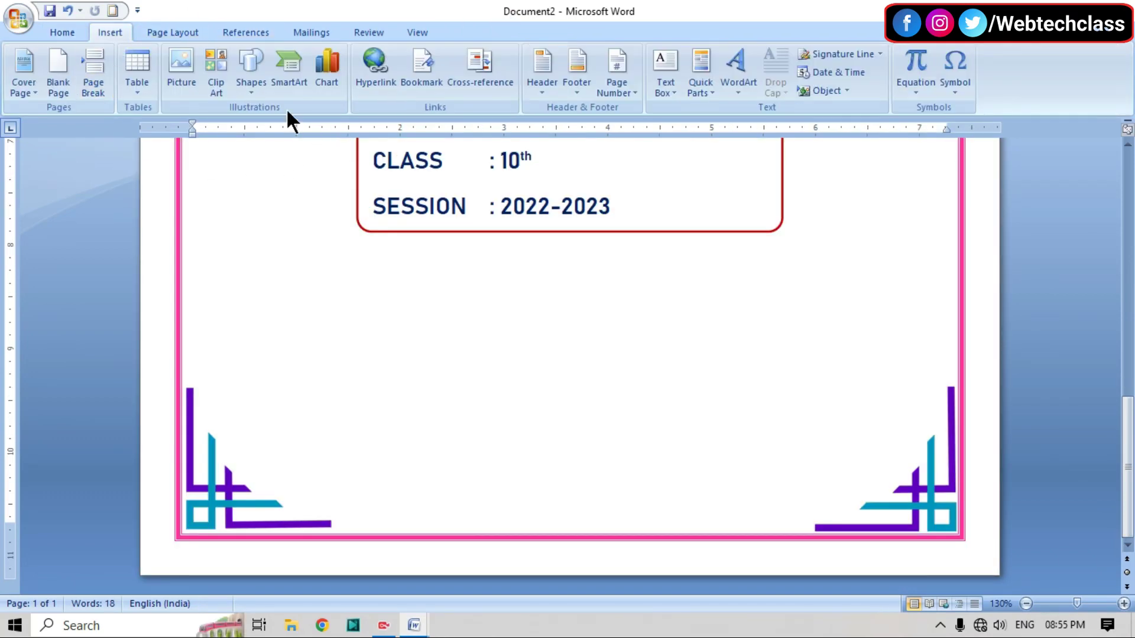
{"action": "left_click", "coordinate": [243, 86]}
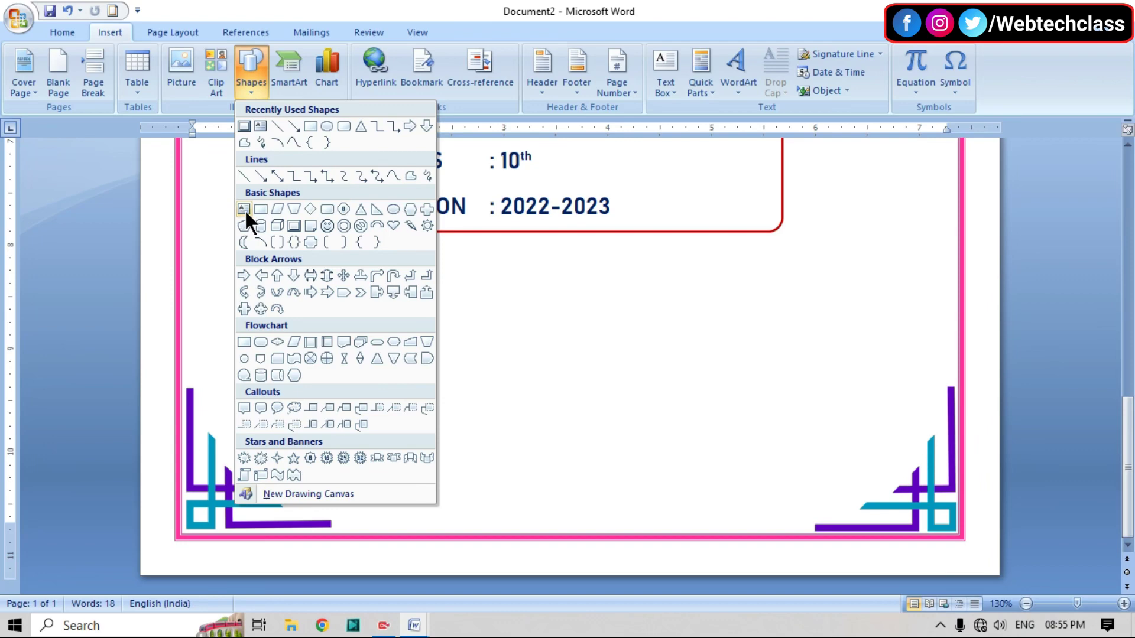
{"action": "left_click", "coordinate": [243, 208]}
{"action": "mouse_move", "coordinate": [296, 269]}
{"action": "left_mouse_down"}
{"action": "mouse_move", "coordinate": [379, 325]}
{"action": "mouse_move", "coordinate": [858, 400]}
{"action": "left_mouse_up"}
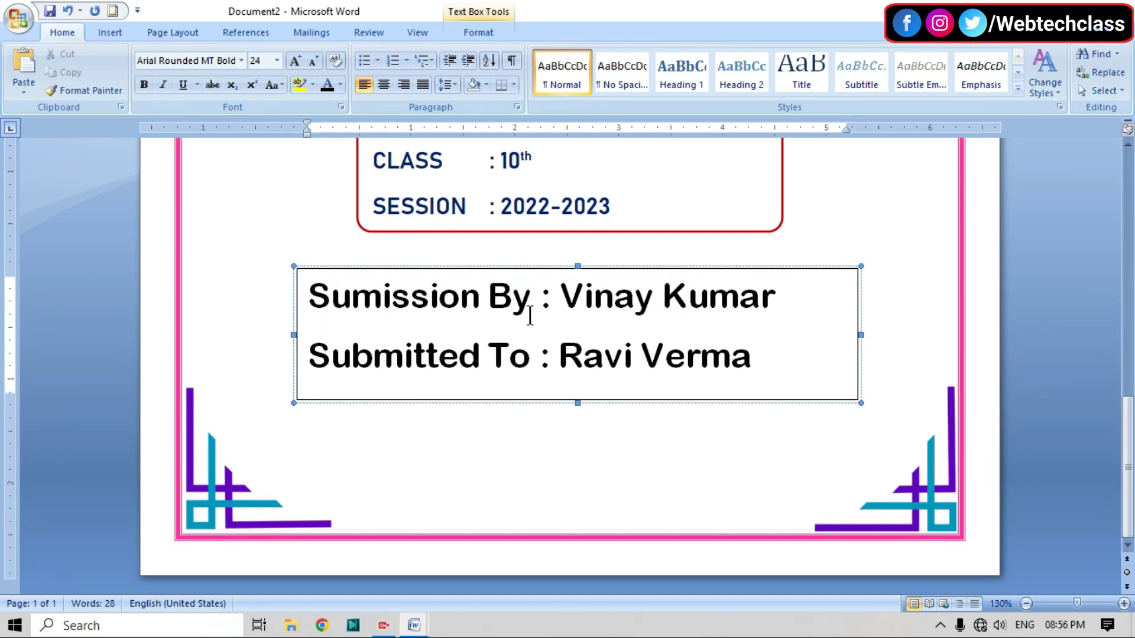
Color all the Sumission By and Submitted To text in the box Dark Red
{"action": "left_click", "coordinate": [310, 299]}
{"action": "key", "text": "ctrl+a"}
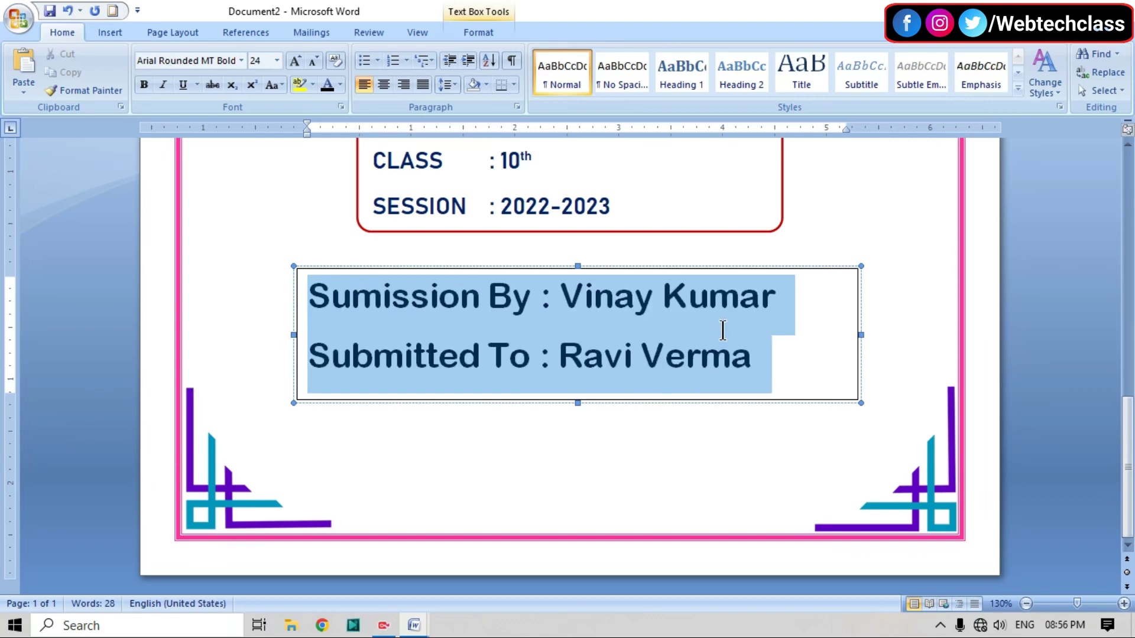
{"action": "left_click", "coordinate": [110, 32]}
{"action": "left_click", "coordinate": [64, 32]}
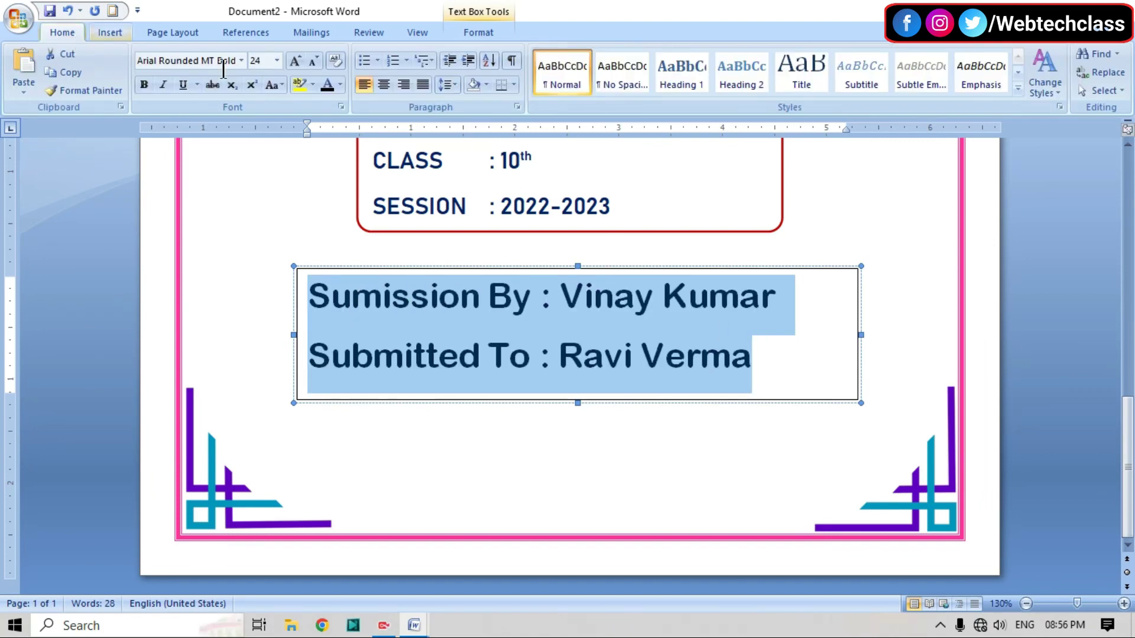
{"action": "left_click", "coordinate": [340, 84]}
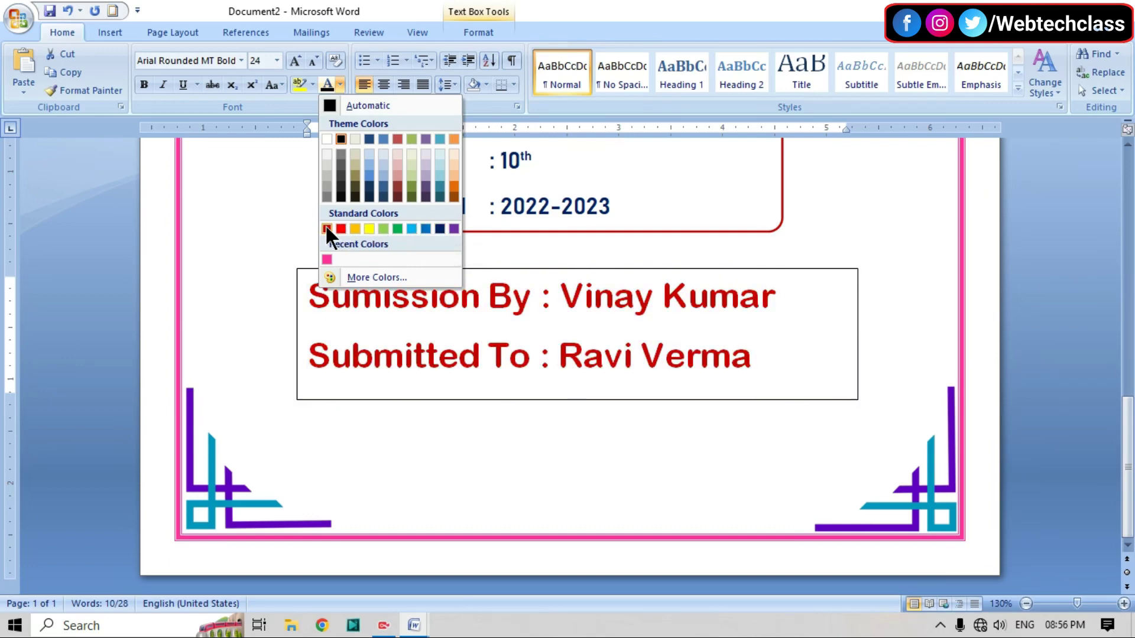
{"action": "left_click", "coordinate": [327, 229]}
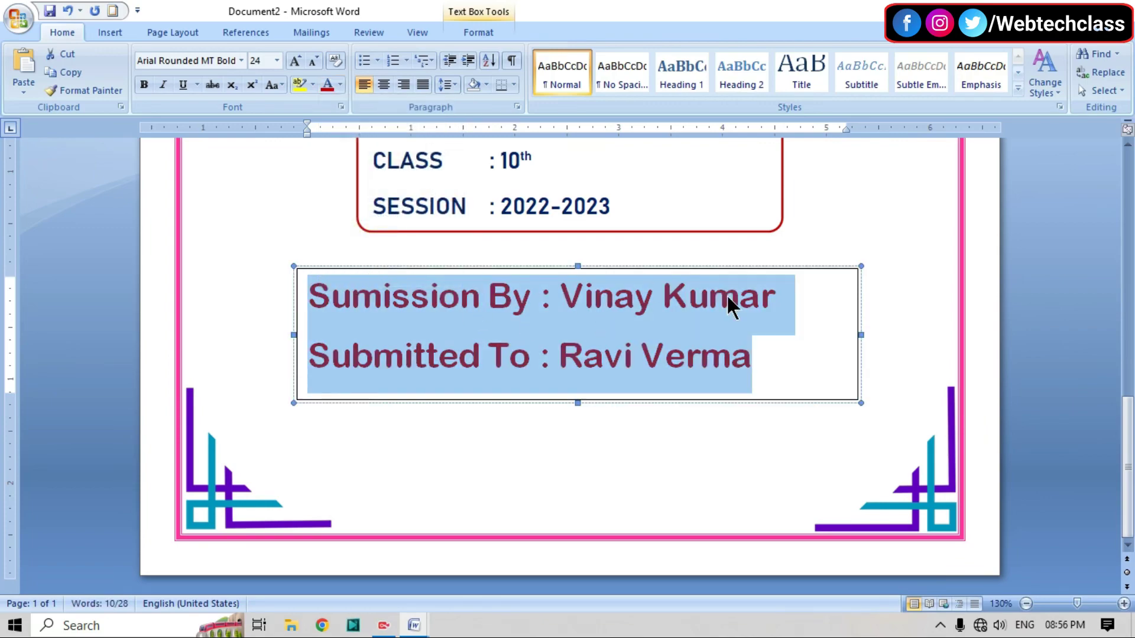
{"action": "left_click", "coordinate": [509, 462]}
{"action": "scroll", "coordinate": [521, 432], "scroll_direction": "down", "scroll_amount": 3}
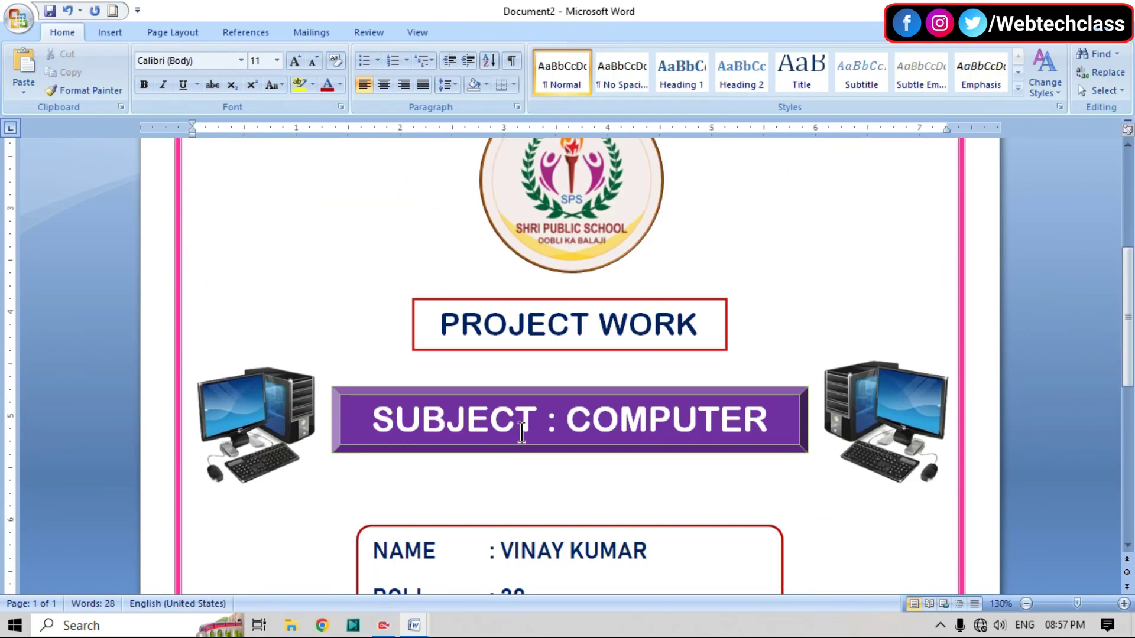
{"action": "scroll", "coordinate": [521, 433], "scroll_direction": "down", "scroll_amount": 5}
{"action": "scroll", "coordinate": [401, 456], "scroll_direction": "down", "scroll_amount": 5}
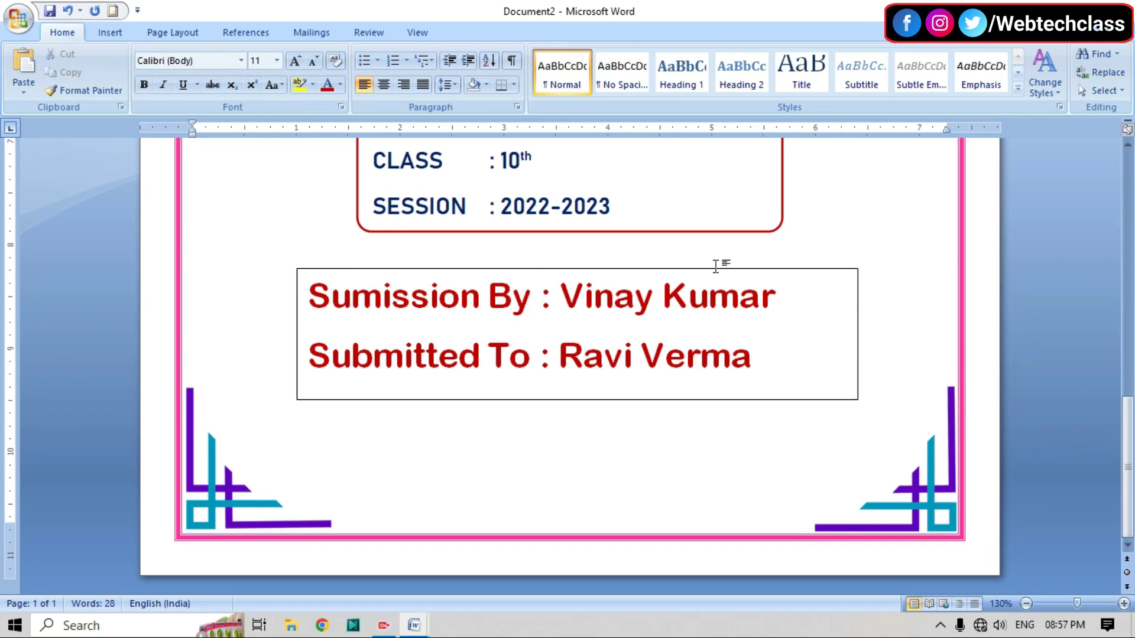
Remove the outline from the submission text box
{"action": "left_click", "coordinate": [464, 271]}
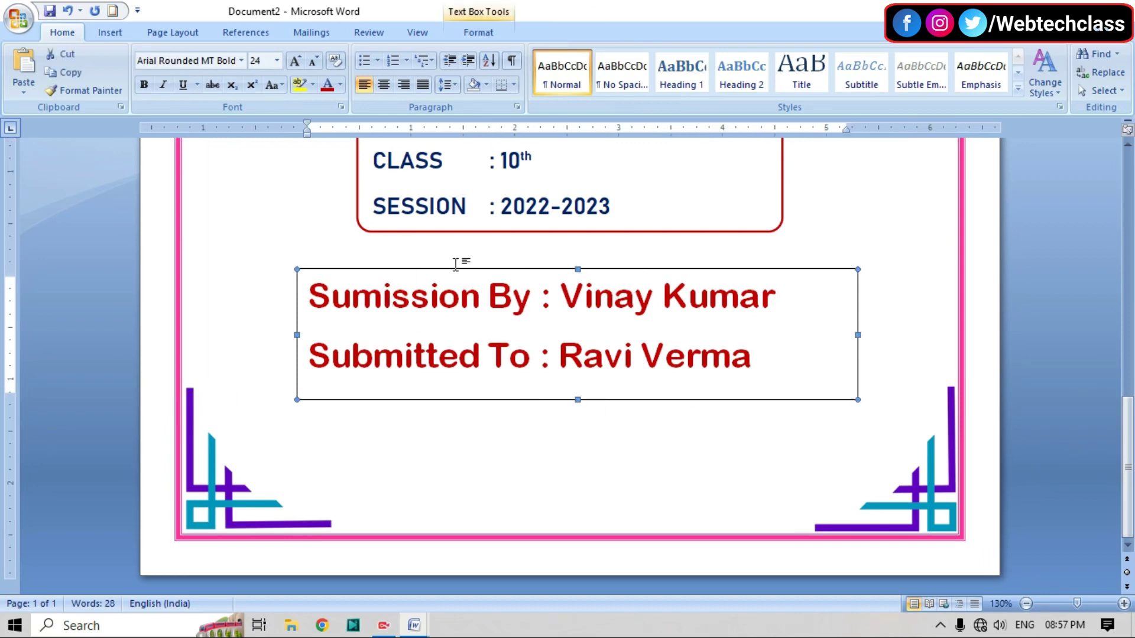
{"action": "left_click", "coordinate": [464, 36]}
{"action": "left_click", "coordinate": [526, 72]}
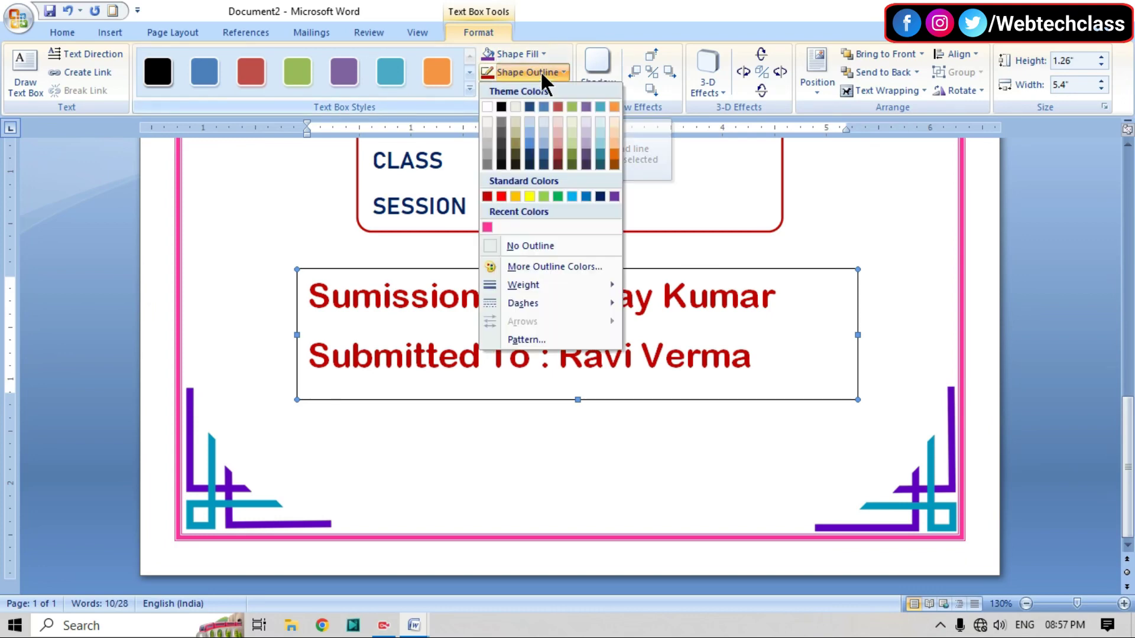
{"action": "left_click", "coordinate": [549, 246]}
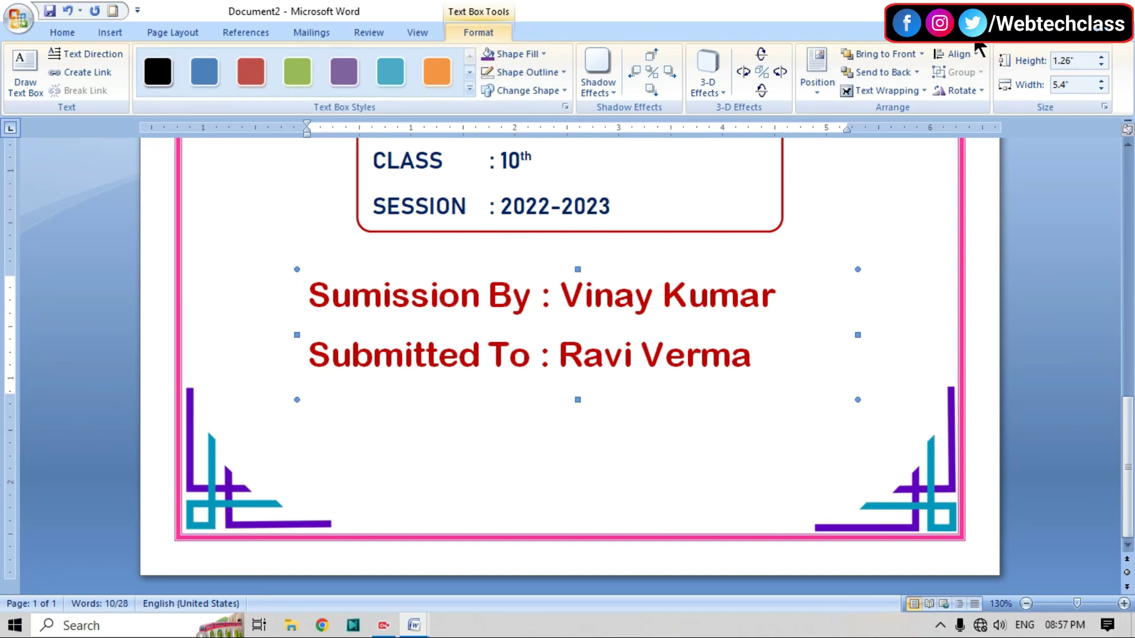
Align the submission text box to the horizontal center of the page
{"action": "left_click", "coordinate": [967, 59]}
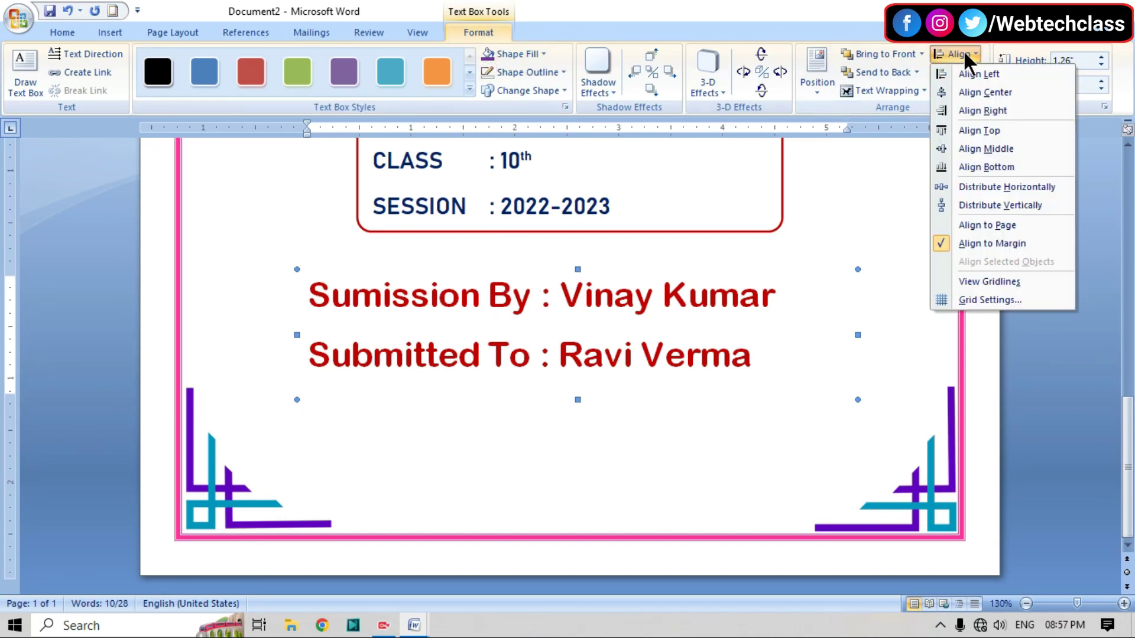
{"action": "left_click", "coordinate": [986, 95]}
{"action": "left_click", "coordinate": [798, 506]}
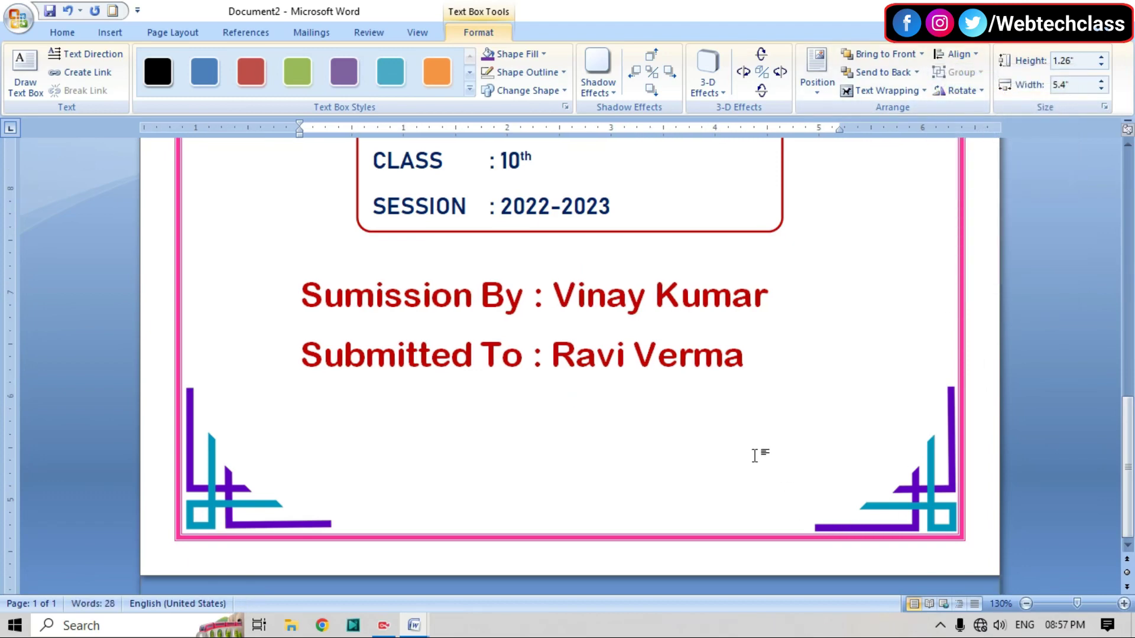
{"action": "scroll", "coordinate": [755, 456], "scroll_direction": "up", "scroll_amount": 6}
{"action": "scroll", "coordinate": [755, 455], "scroll_direction": "down", "scroll_amount": 5}
{"action": "scroll", "coordinate": [755, 455], "scroll_direction": "down", "scroll_amount": 1}
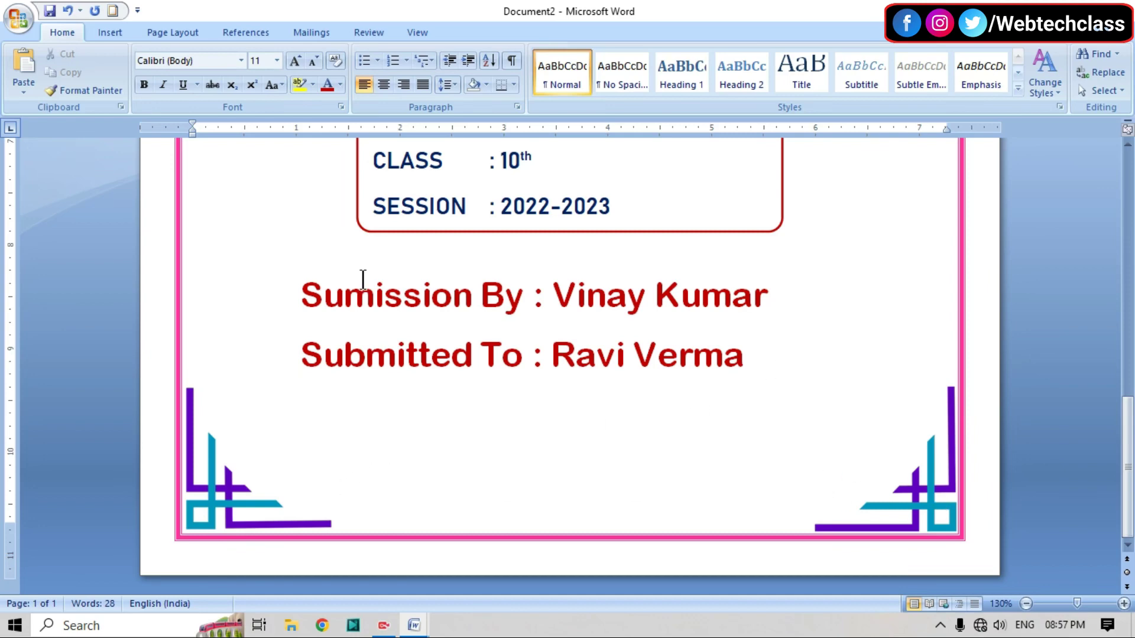
Draw a small text box near the bottom-left corner containing 'DATE :'
{"action": "left_click", "coordinate": [103, 33]}
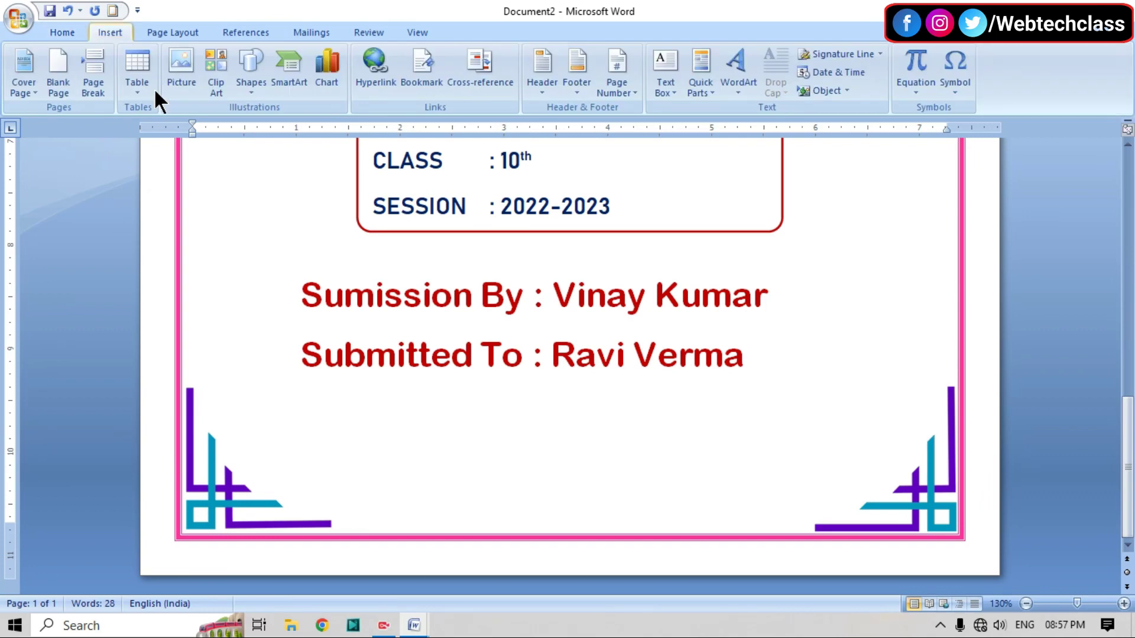
{"action": "left_click", "coordinate": [253, 74]}
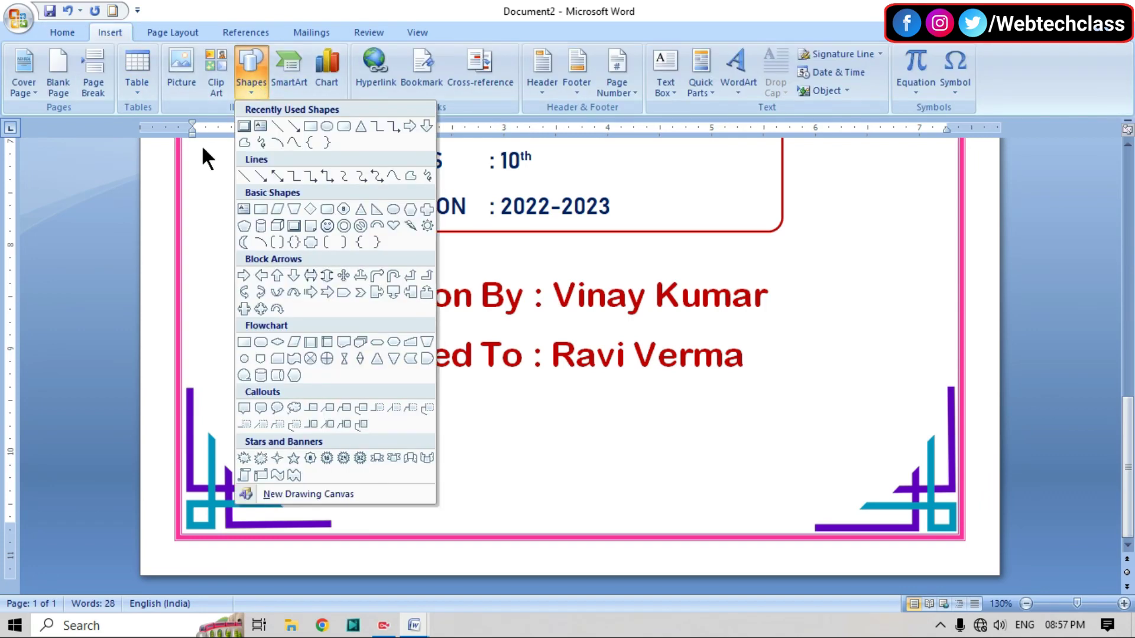
{"action": "left_click", "coordinate": [244, 210]}
{"action": "left_click_drag", "start_coordinate": [280, 465], "coordinate": [461, 507]}
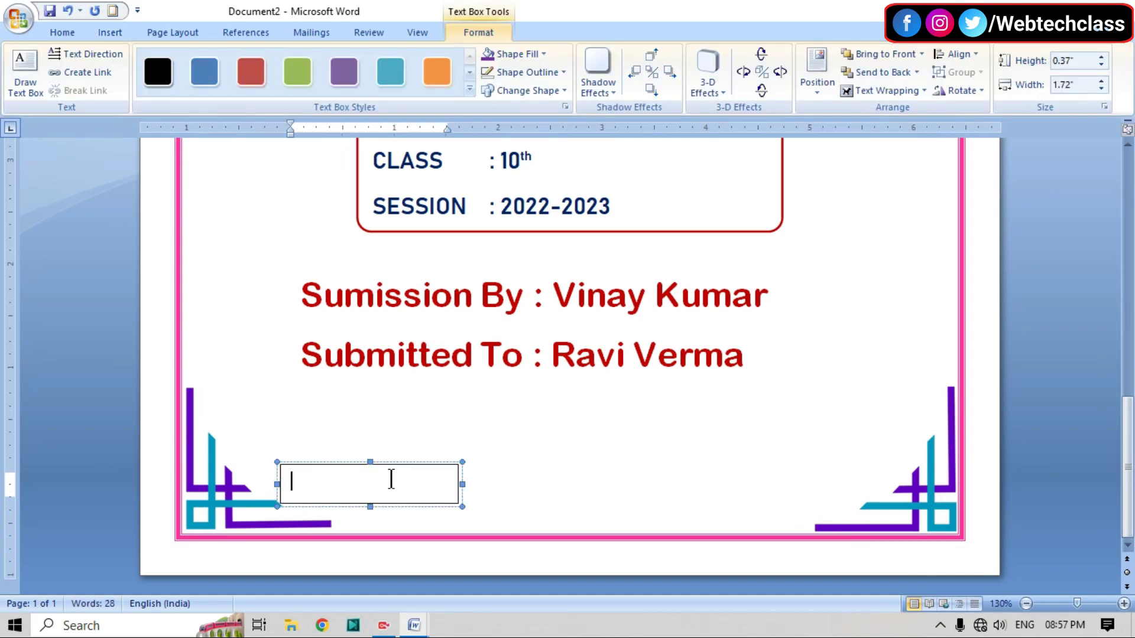
{"action": "type", "text": "DA"}
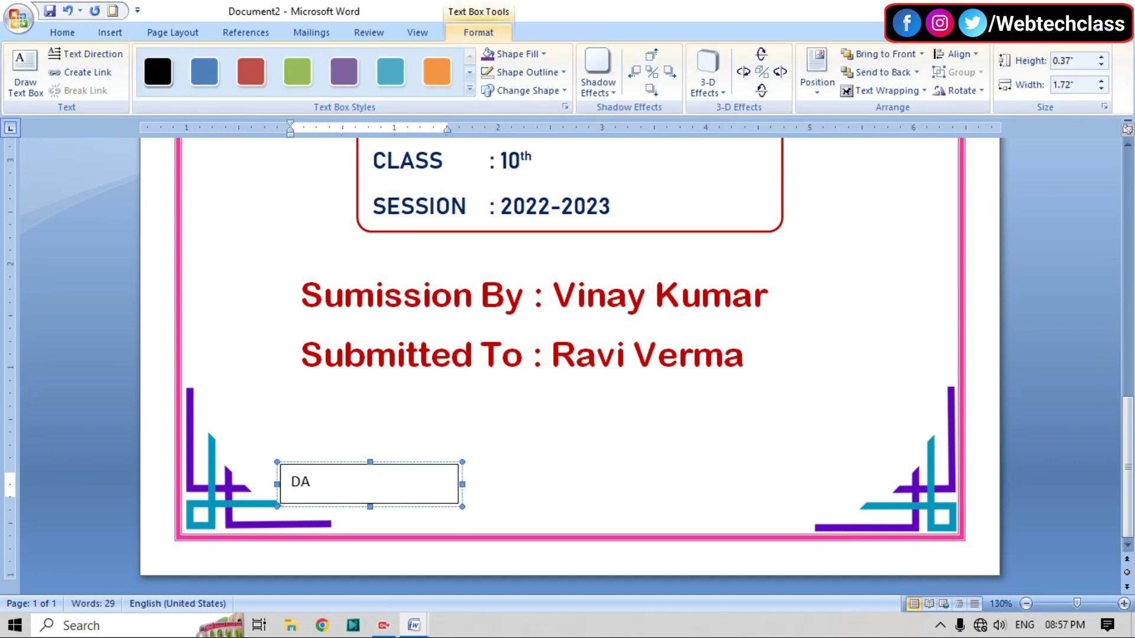
{"action": "type", "text": "TE :"}
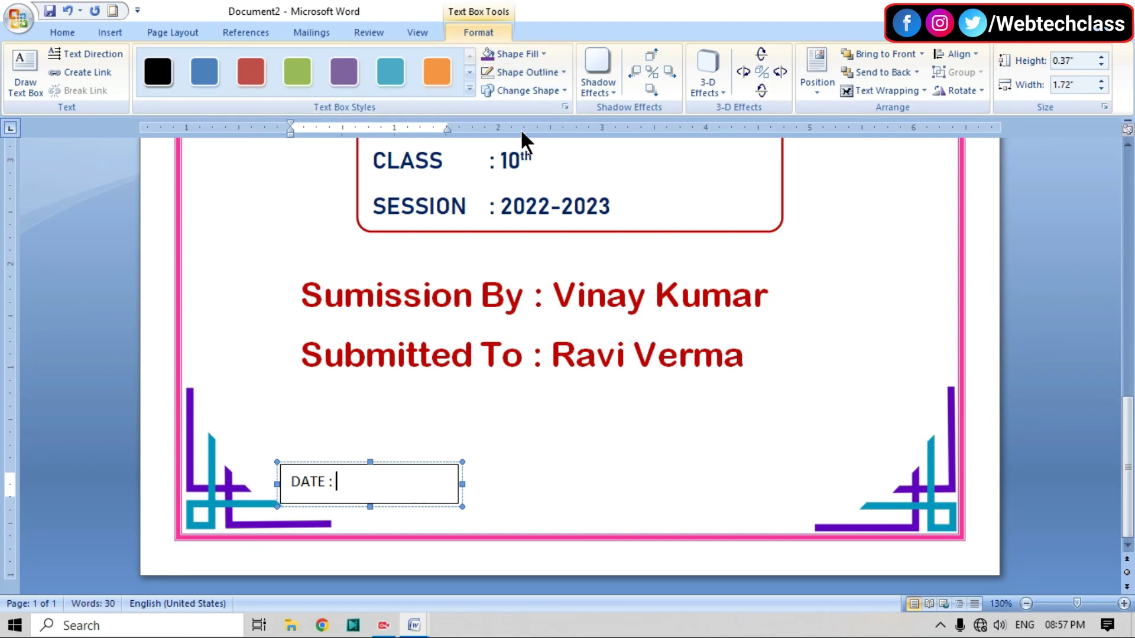
Give the DATE box No Fill and No Outline
{"action": "left_click", "coordinate": [524, 53]}
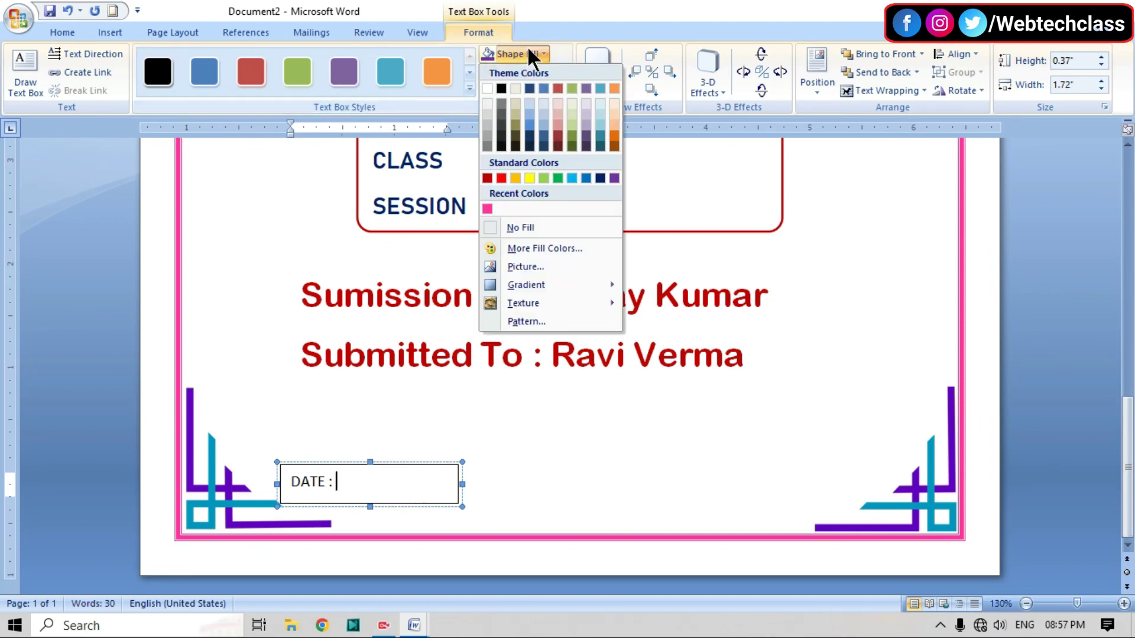
{"action": "left_click", "coordinate": [542, 228]}
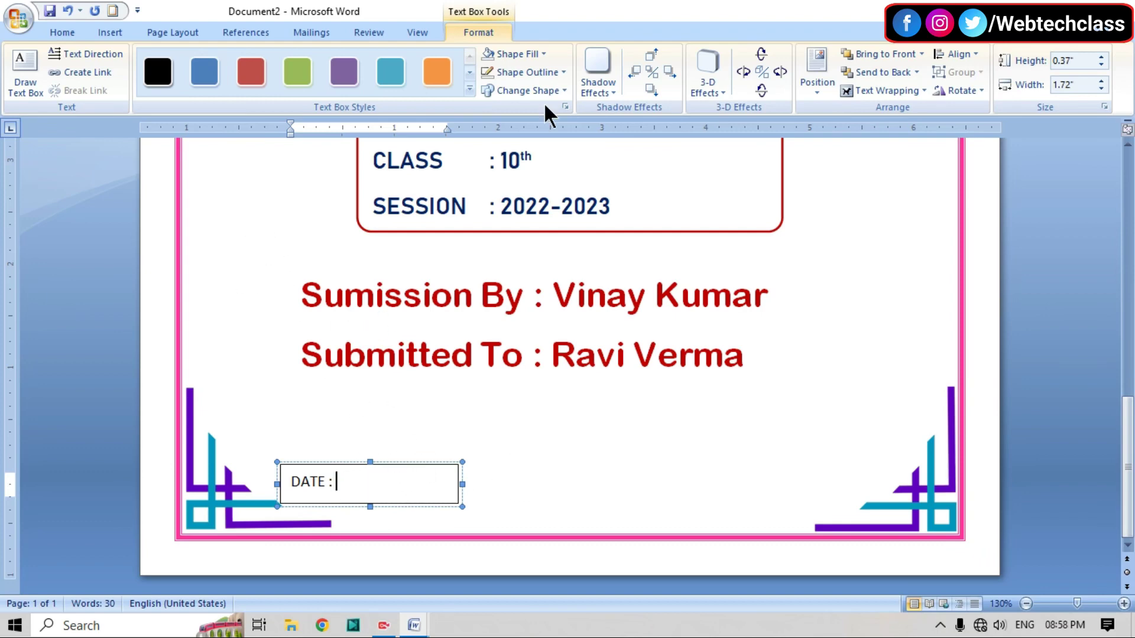
{"action": "left_click", "coordinate": [527, 72]}
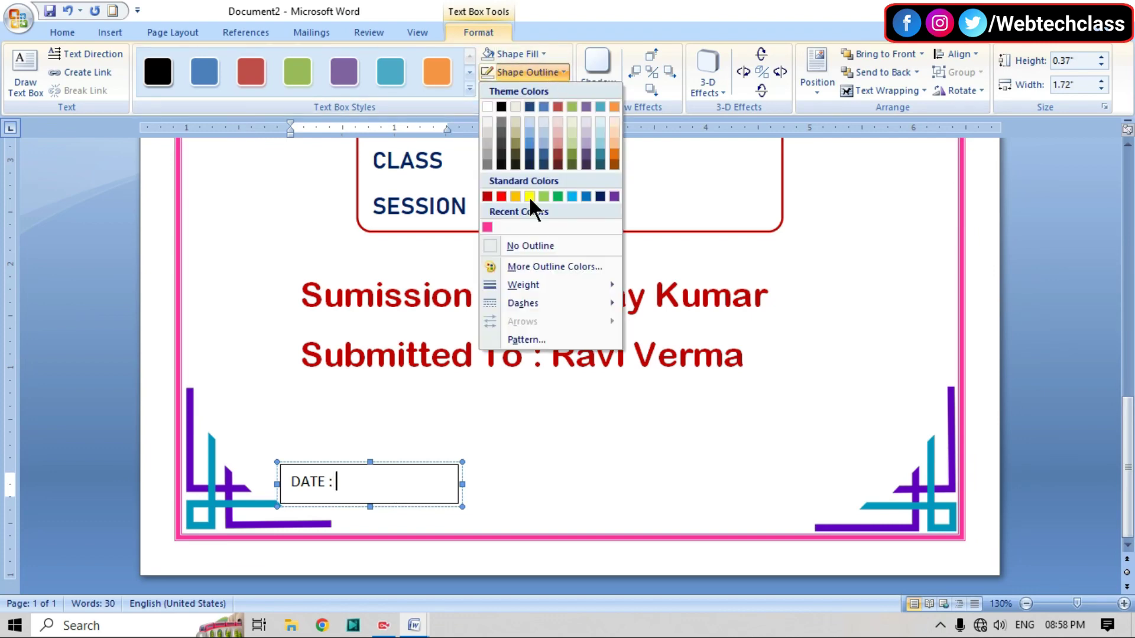
{"action": "left_click", "coordinate": [532, 246]}
Make the DATE : text bold and one point larger
{"action": "left_click_drag", "start_coordinate": [340, 482], "coordinate": [261, 461]}
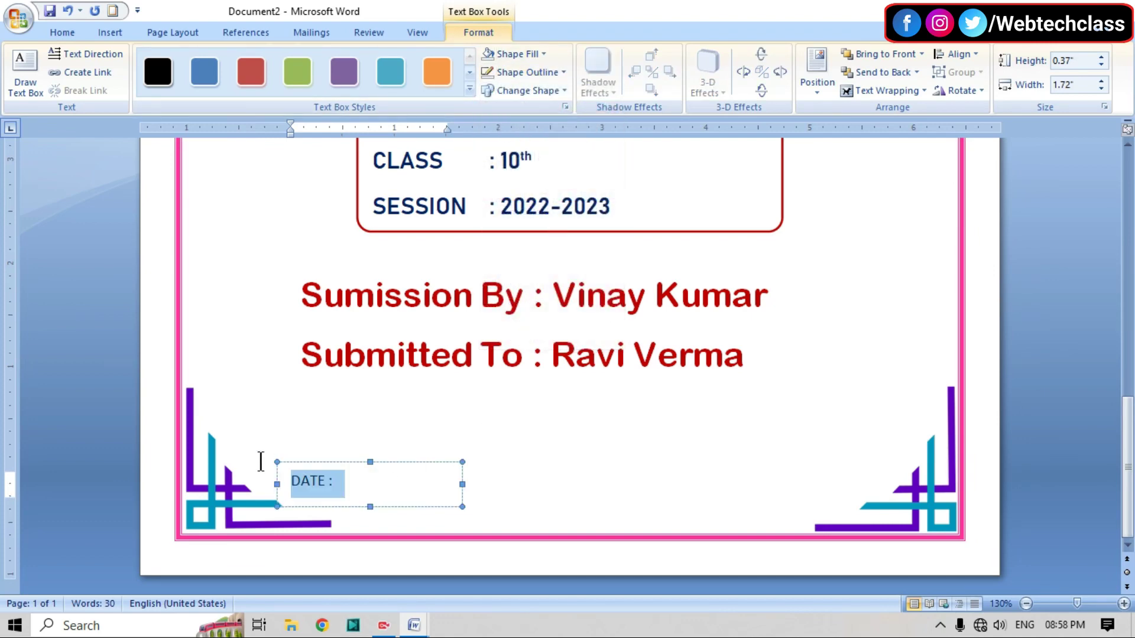
{"action": "left_click", "coordinate": [62, 33]}
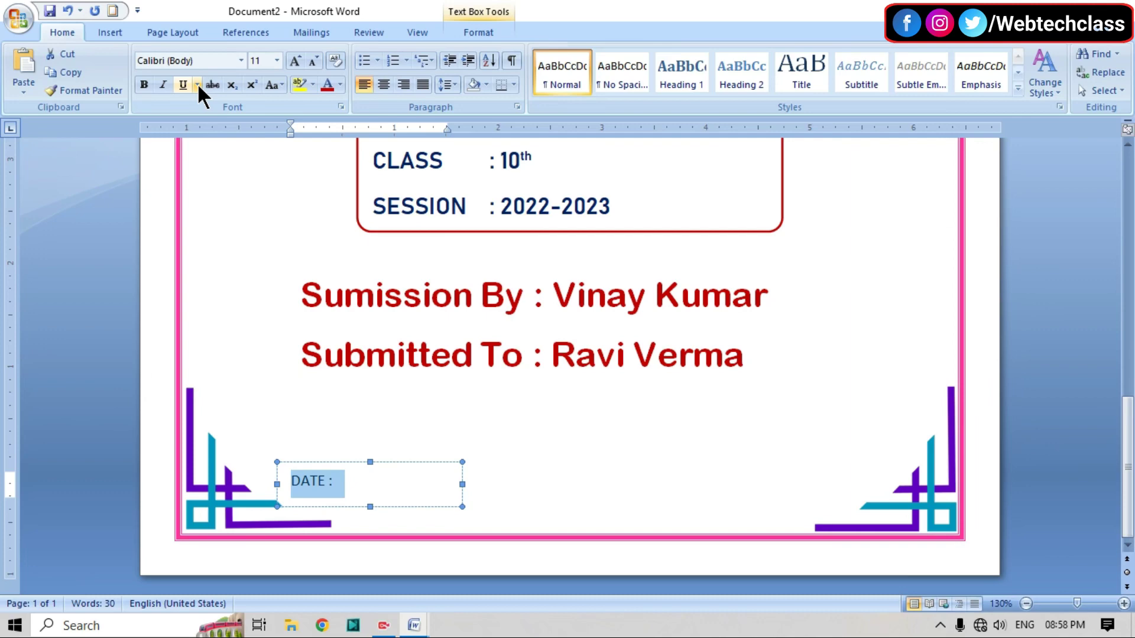
{"action": "left_click", "coordinate": [143, 85]}
{"action": "left_click", "coordinate": [295, 61]}
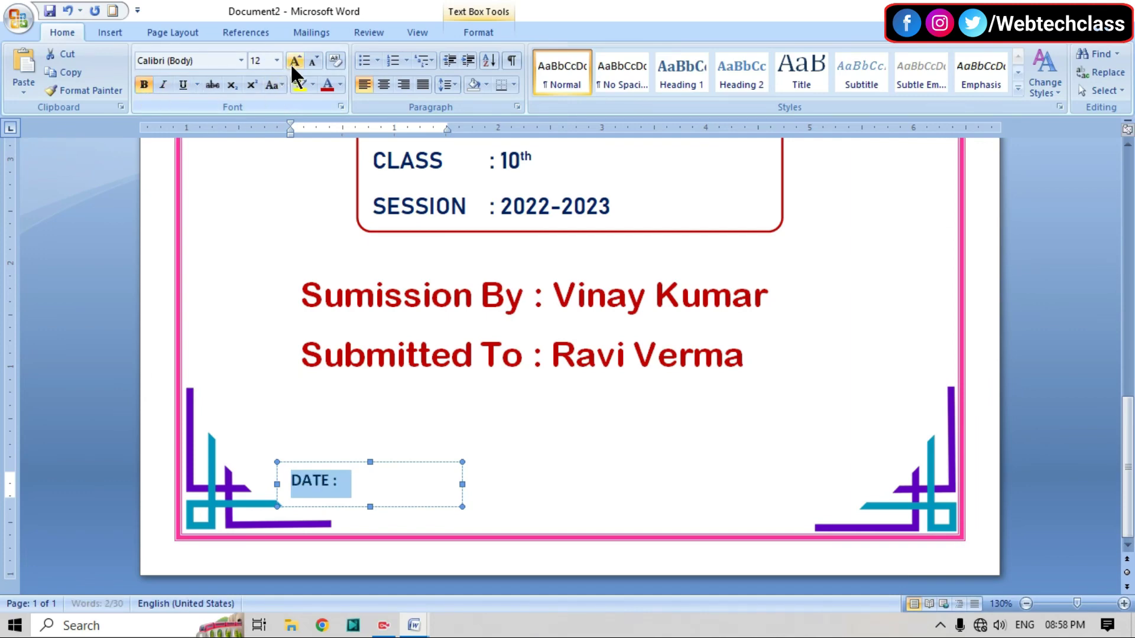
{"action": "left_click", "coordinate": [662, 486]}
Color the DATE : label dark blue, narrow its box to fit, and duplicate the box
{"action": "scroll", "coordinate": [662, 486], "scroll_direction": "up", "scroll_amount": 10}
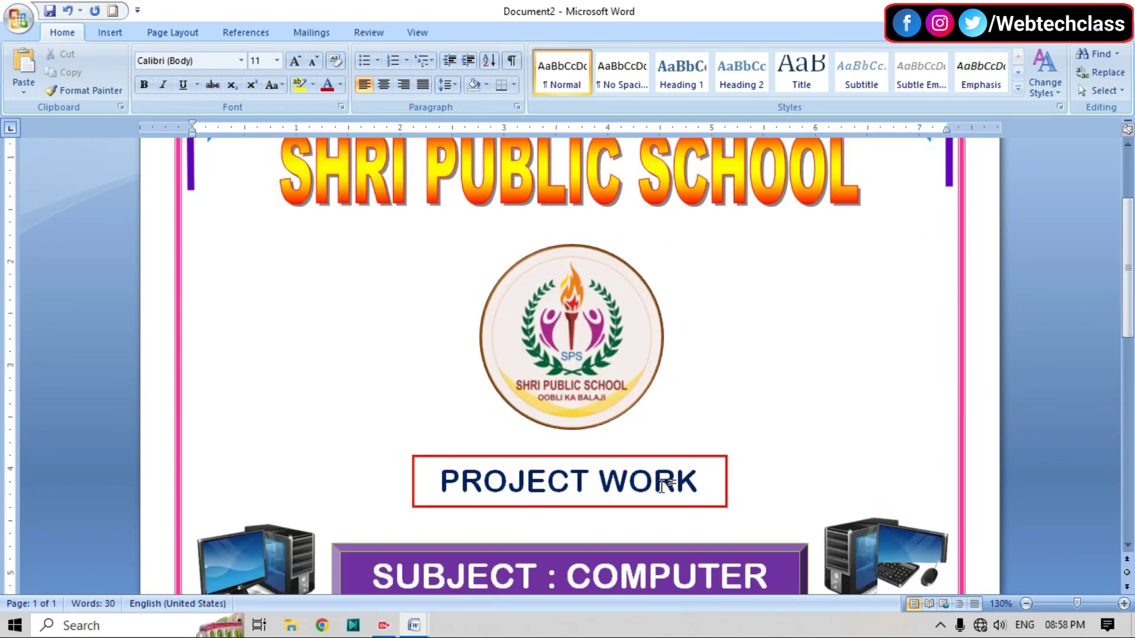
{"action": "scroll", "coordinate": [662, 473], "scroll_direction": "down", "scroll_amount": 10}
{"action": "left_click_drag", "start_coordinate": [293, 497], "coordinate": [386, 496]}
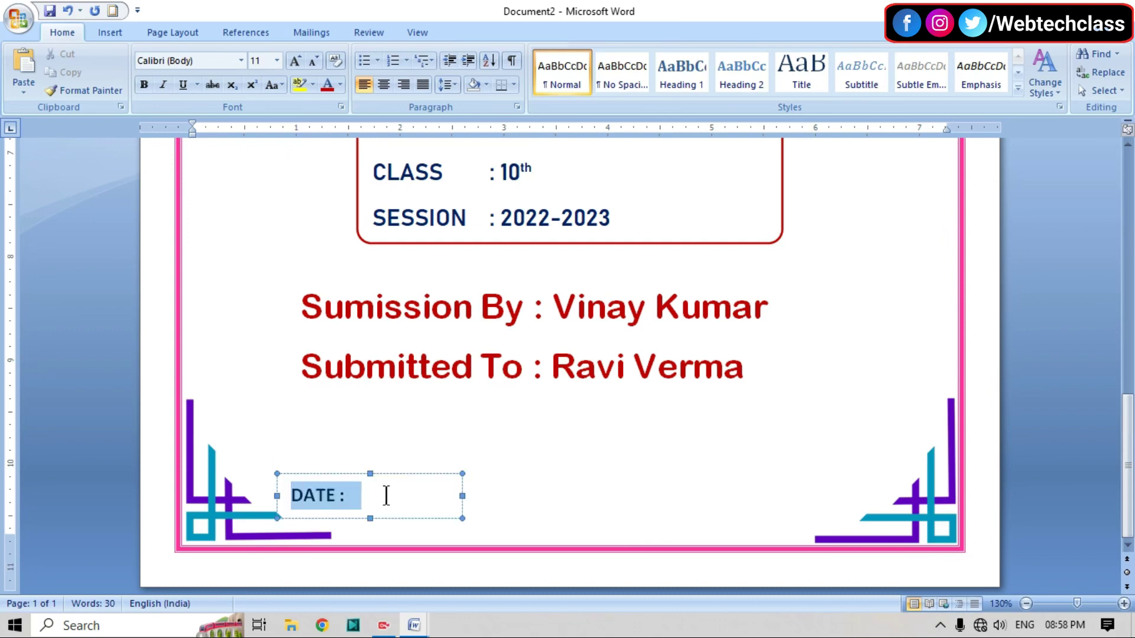
{"action": "left_click", "coordinate": [340, 85]}
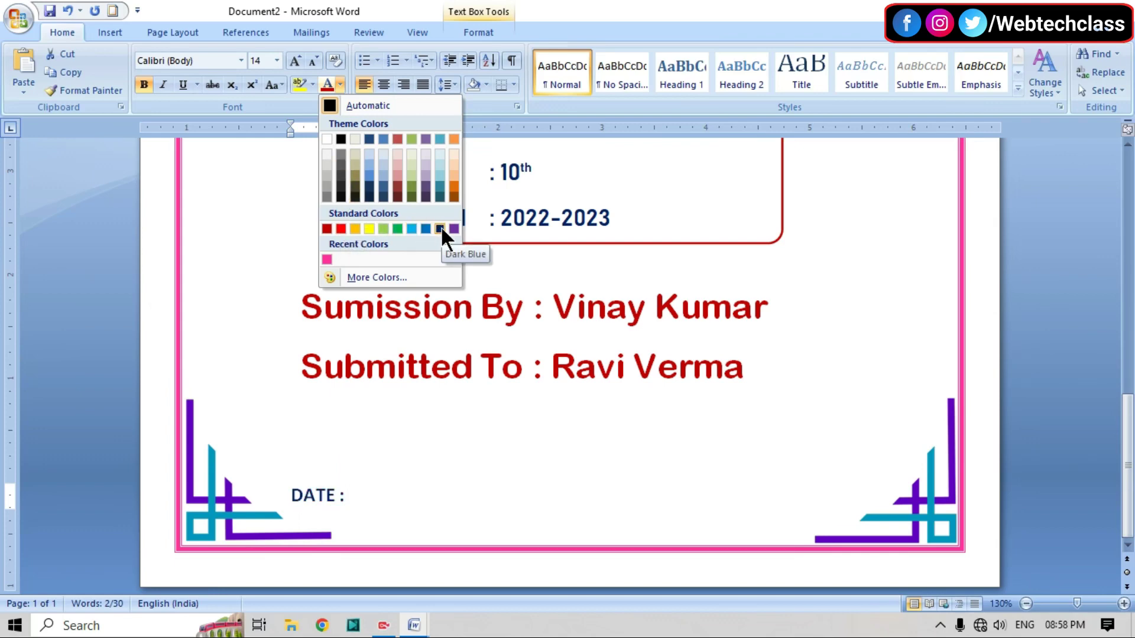
{"action": "left_click", "coordinate": [440, 229]}
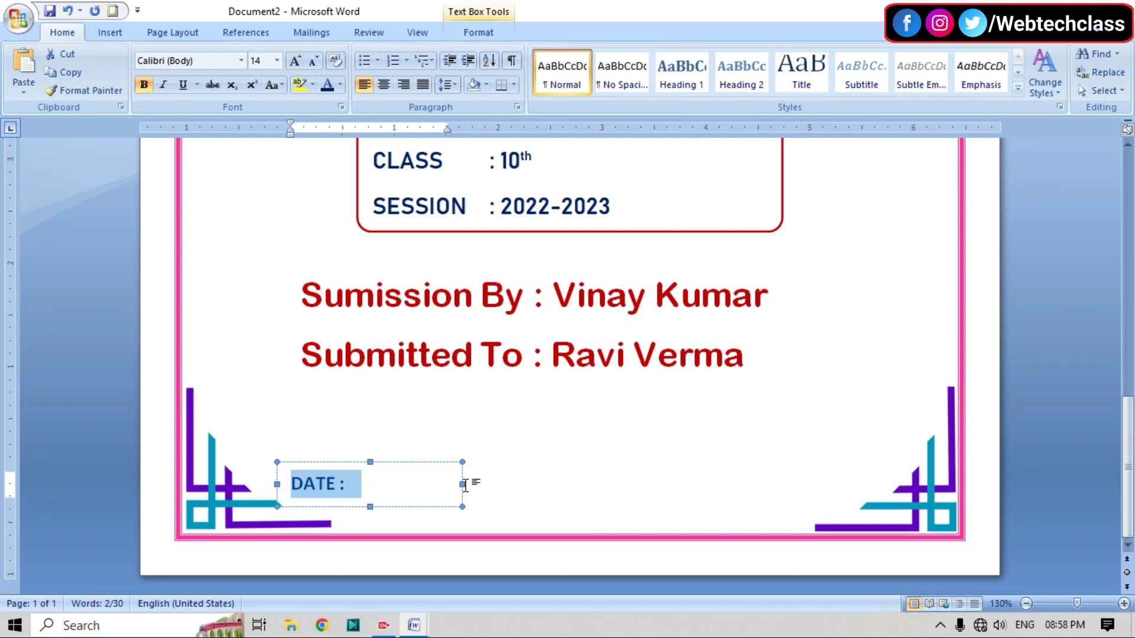
{"action": "left_click_drag", "start_coordinate": [462, 484], "coordinate": [409, 473]}
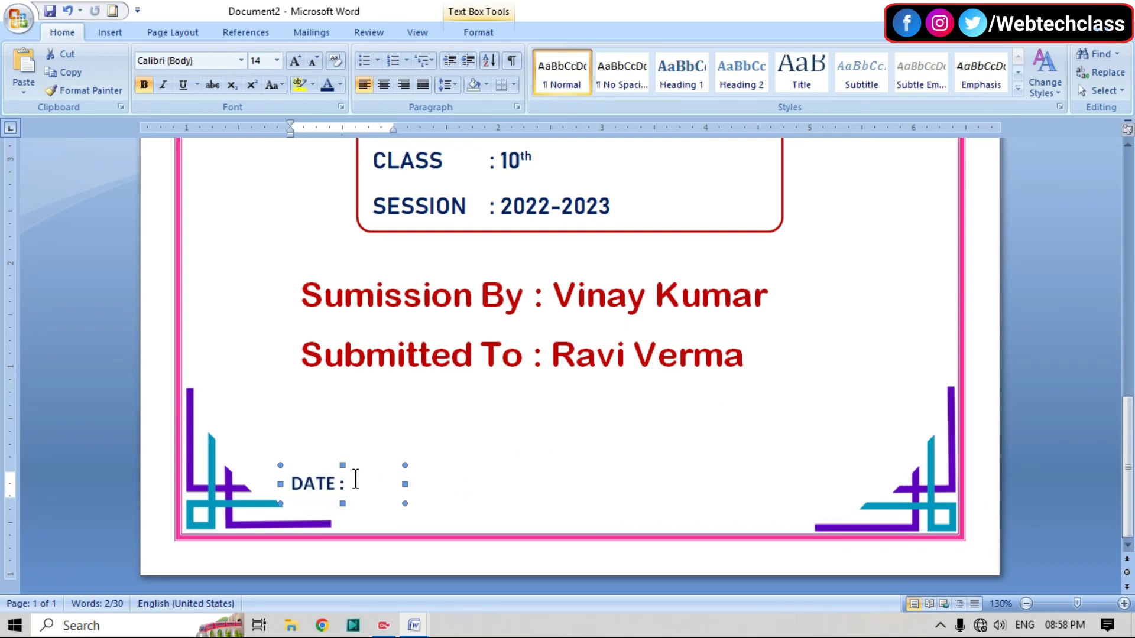
{"action": "key", "text": "ctrl+v"}
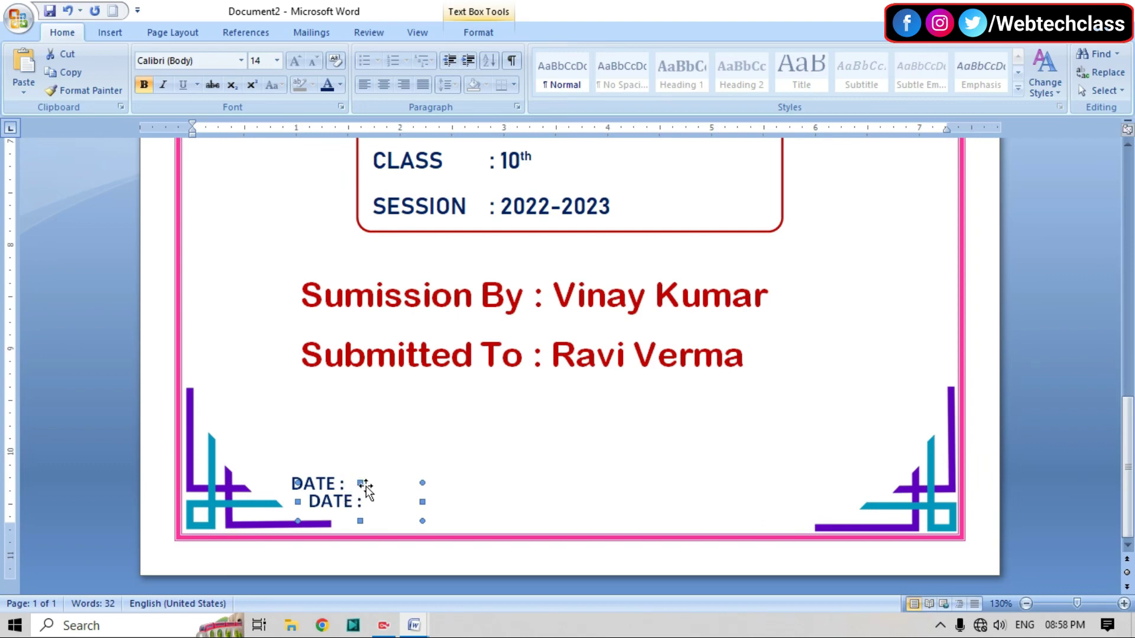
Move the copy to the bottom right and change its text to 'Principal Sign.', widening the box
{"action": "left_click_drag", "start_coordinate": [366, 488], "coordinate": [757, 464]}
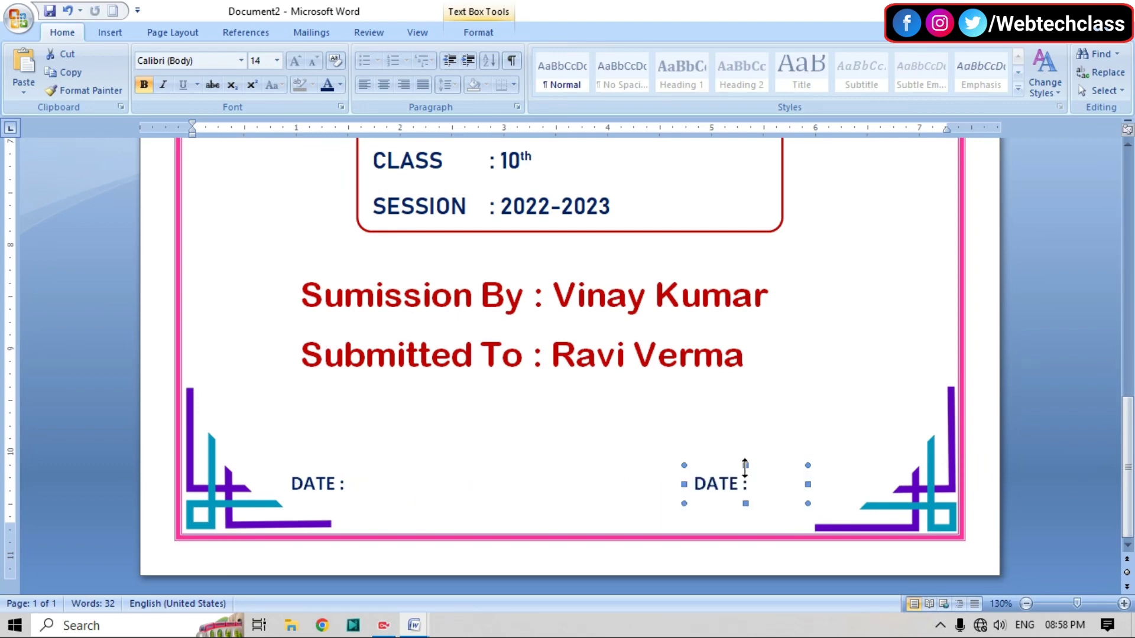
{"action": "triple_click", "coordinate": [762, 489]}
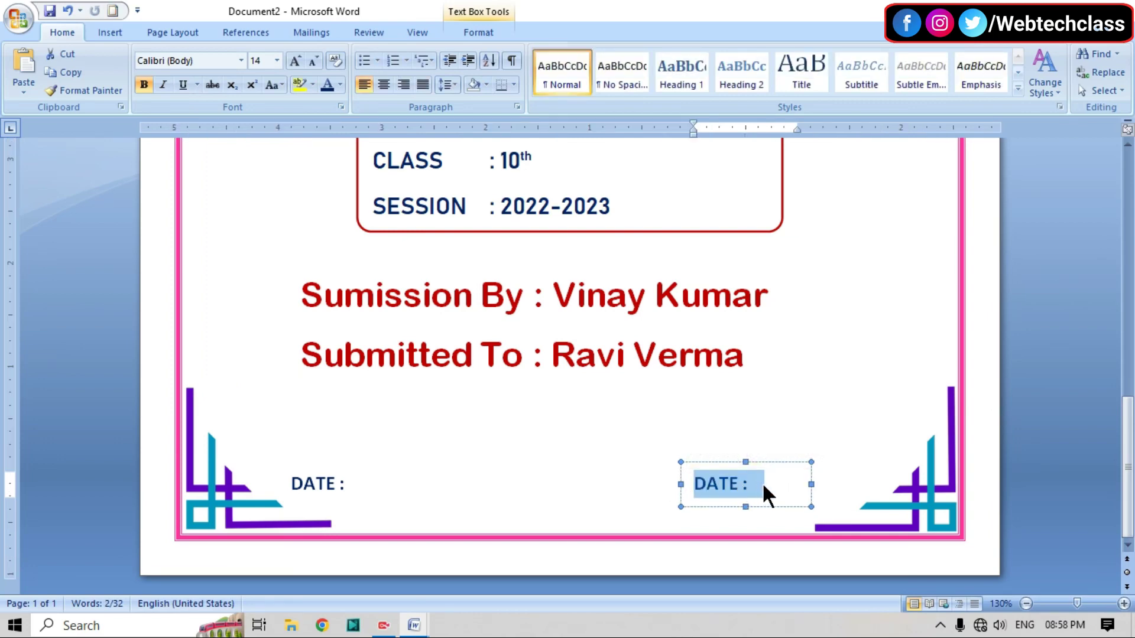
{"action": "key", "text": "BackSpace"}
{"action": "type", "text": "Pr"}
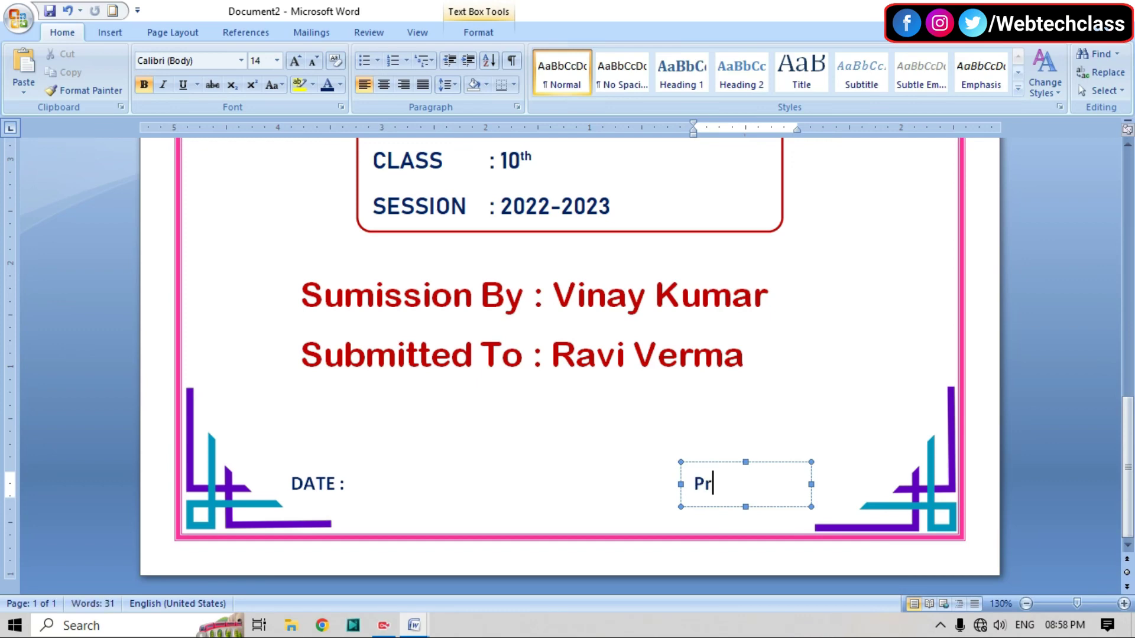
{"action": "type", "text": "i"}
{"action": "type", "text": "ipa"}
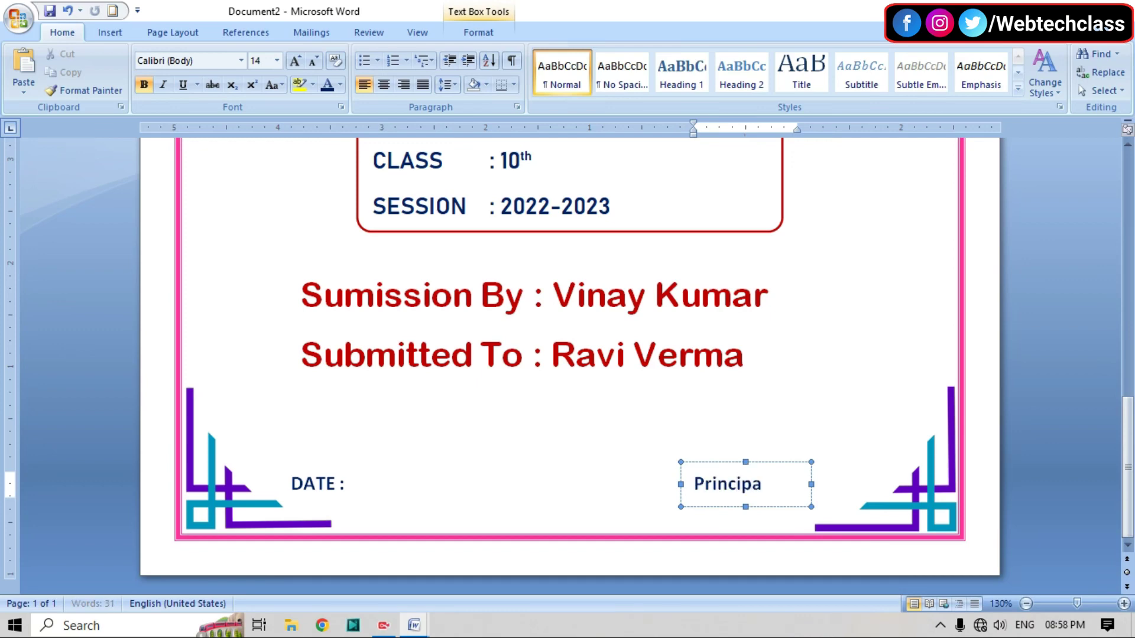
{"action": "type", "text": "l S"}
{"action": "type", "text": "i"}
{"action": "type", "text": "g"}
{"action": "key", "text": "BackSpace"}
{"action": "key", "text": "BackSpace"}
{"action": "key", "text": "BackSpace"}
{"action": "left_click_drag", "start_coordinate": [811, 484], "coordinate": [854, 483]}
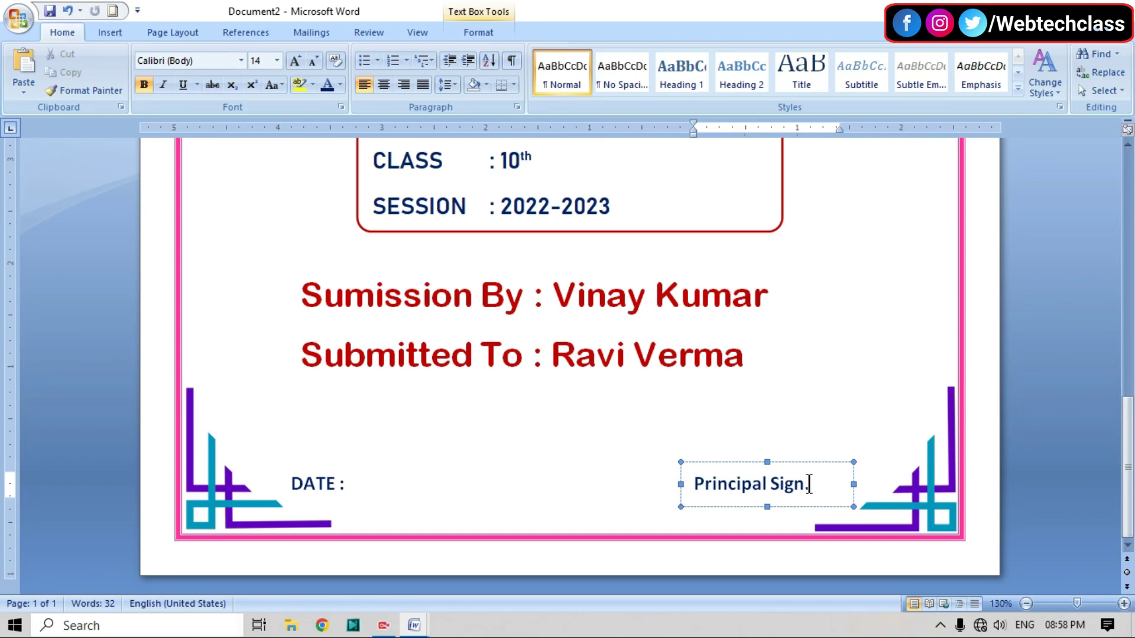
Draw a horizontal line just above the Principal Sign. label
{"action": "left_click", "coordinate": [593, 497]}
{"action": "scroll", "coordinate": [593, 495], "scroll_direction": "up", "scroll_amount": 10}
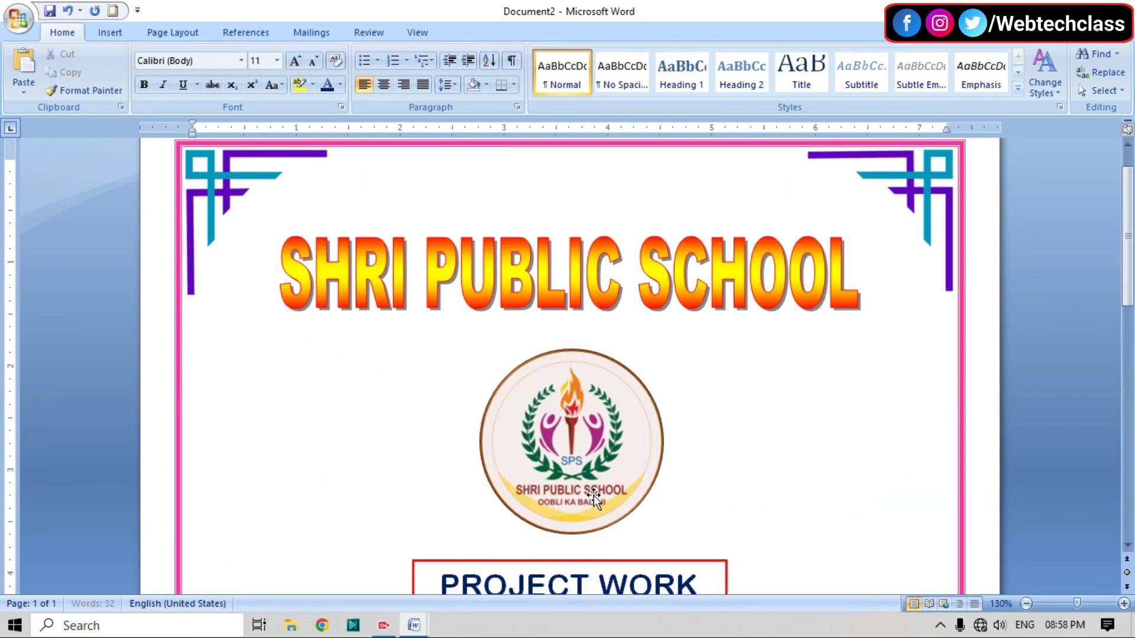
{"action": "scroll", "coordinate": [593, 496], "scroll_direction": "down", "scroll_amount": 5}
{"action": "scroll", "coordinate": [593, 495], "scroll_direction": "down", "scroll_amount": 5}
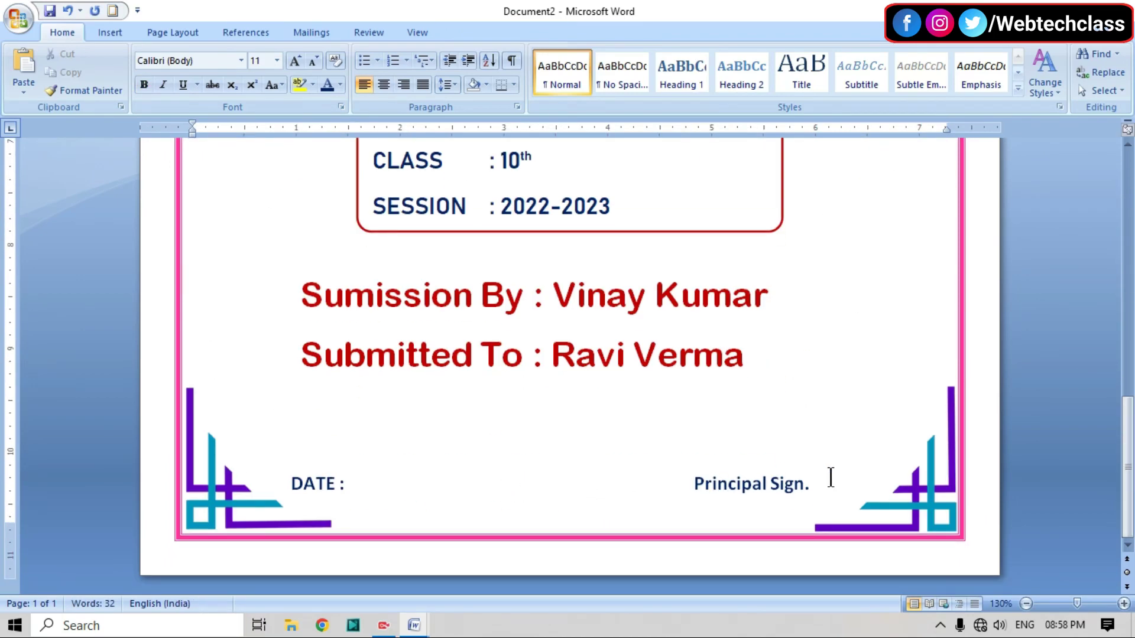
{"action": "left_click", "coordinate": [764, 485]}
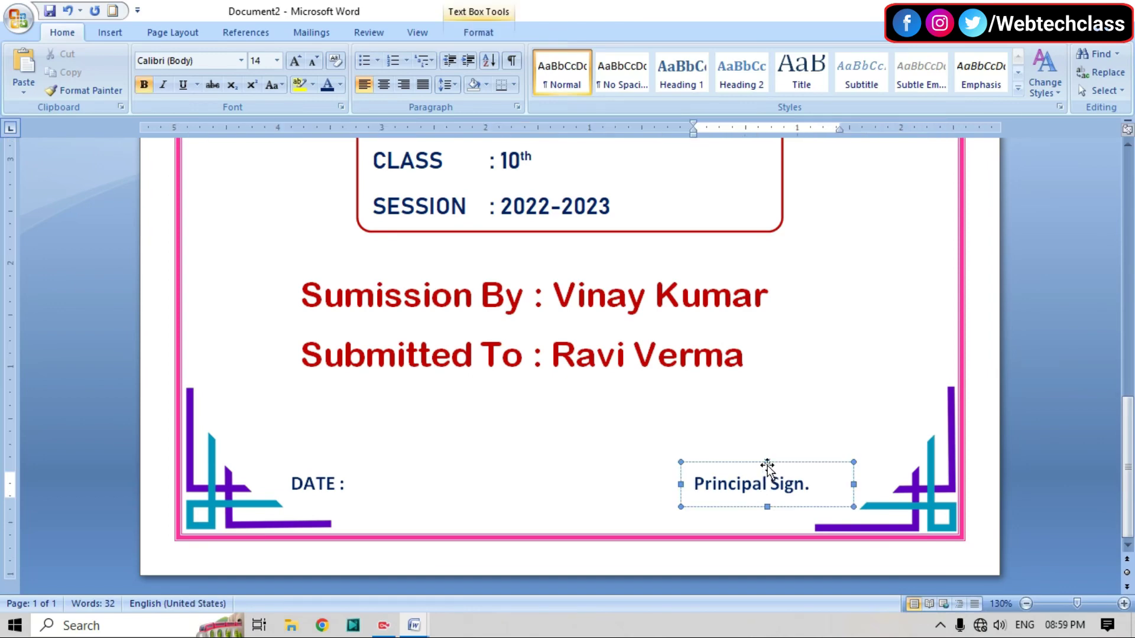
{"action": "left_click", "coordinate": [781, 465]}
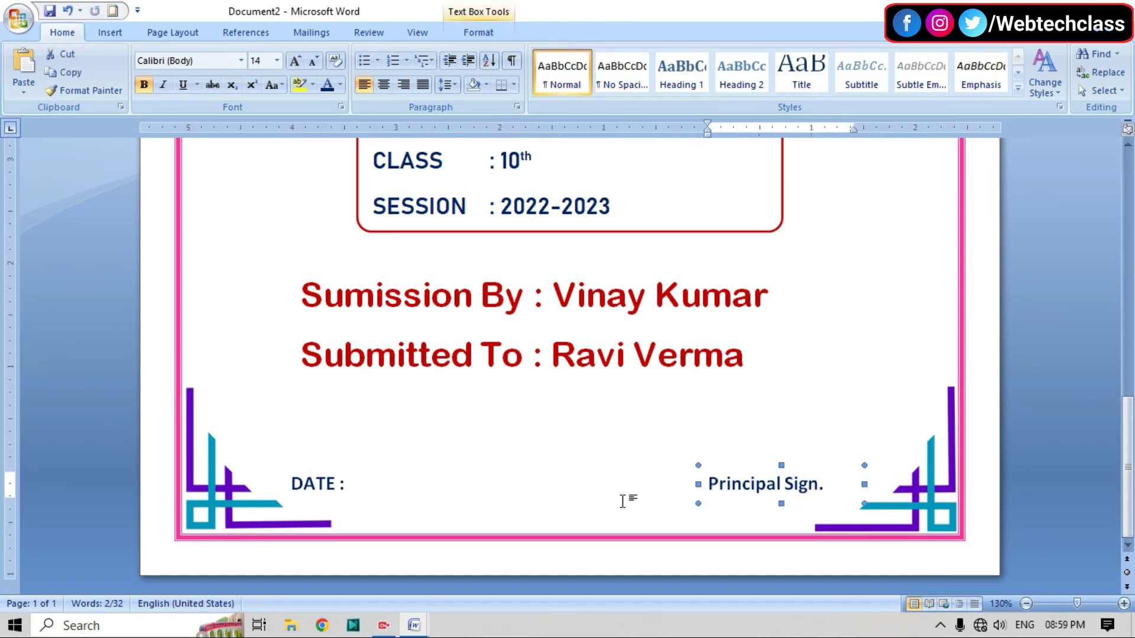
{"action": "left_click", "coordinate": [593, 496]}
{"action": "scroll", "coordinate": [593, 494], "scroll_direction": "down", "scroll_amount": 7}
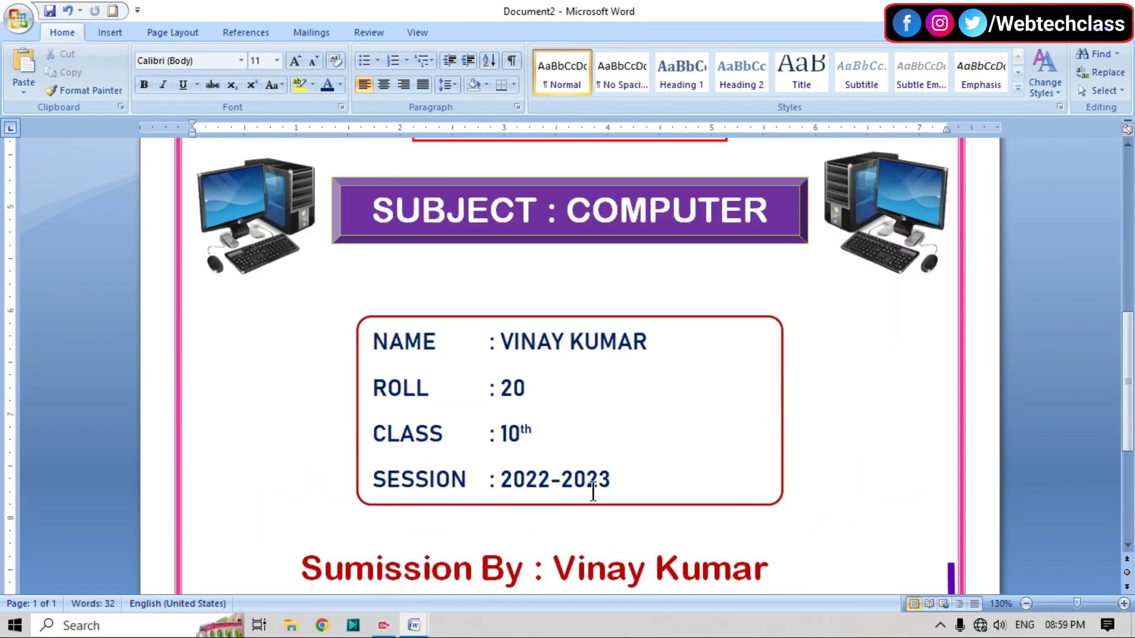
{"action": "scroll", "coordinate": [594, 495], "scroll_direction": "down", "scroll_amount": 5}
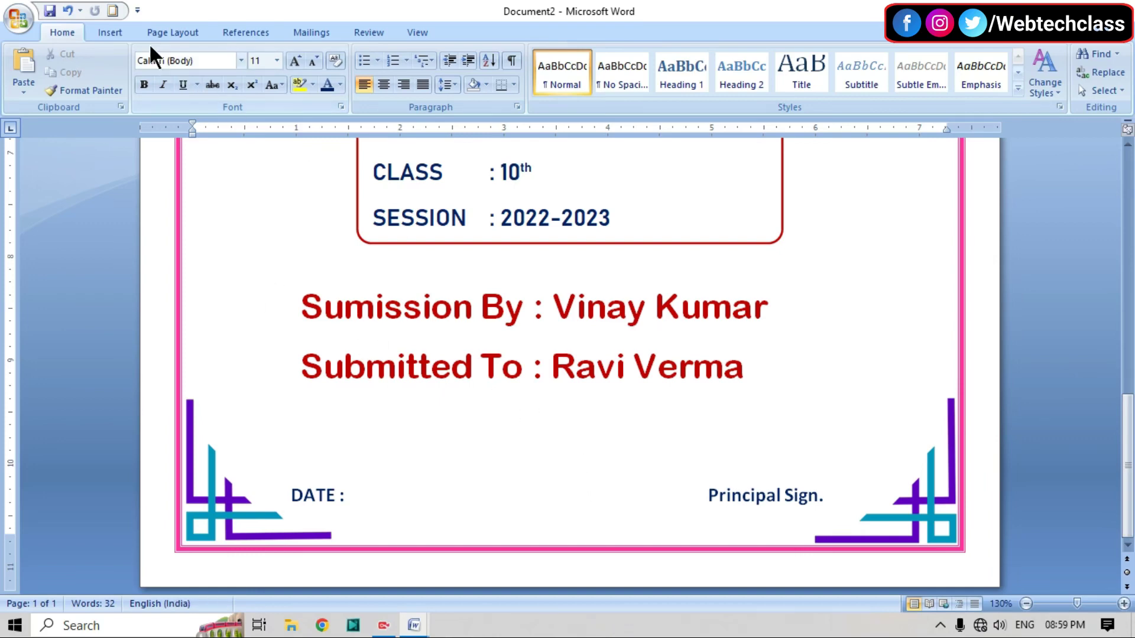
{"action": "left_click", "coordinate": [112, 32]}
{"action": "left_click", "coordinate": [254, 80]}
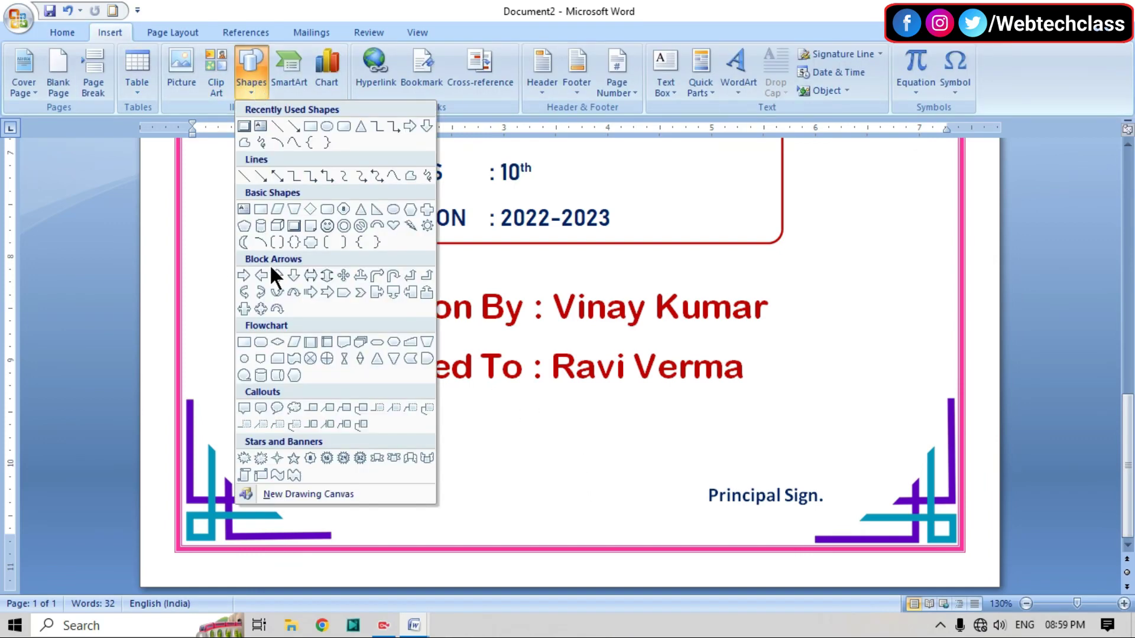
{"action": "left_click", "coordinate": [243, 175]}
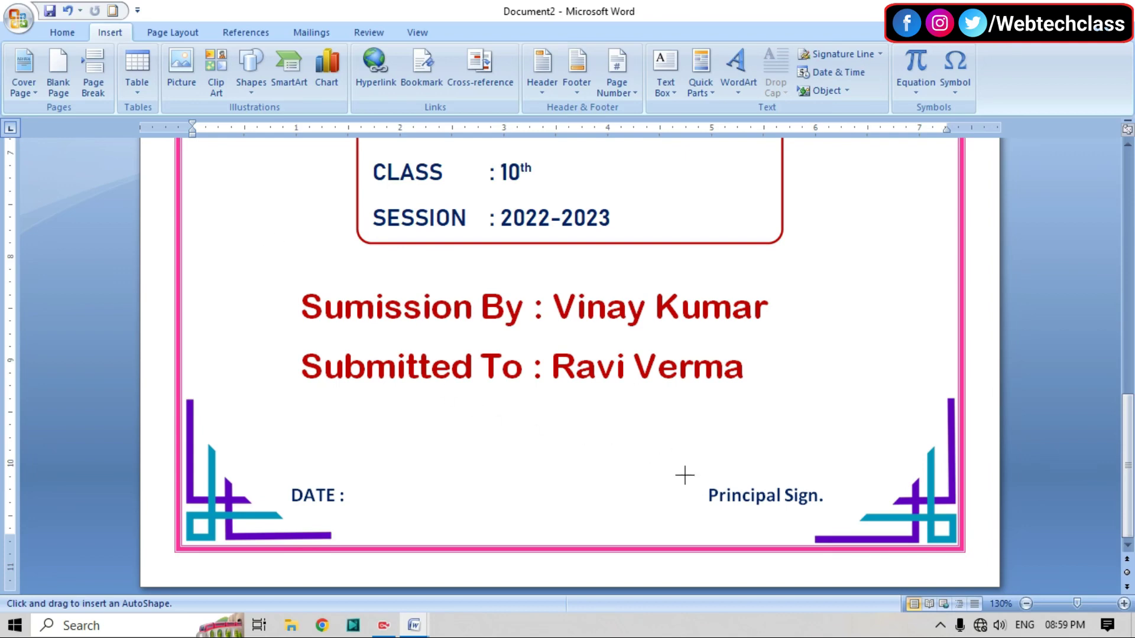
{"action": "left_click_drag", "start_coordinate": [685, 476], "coordinate": [844, 475]}
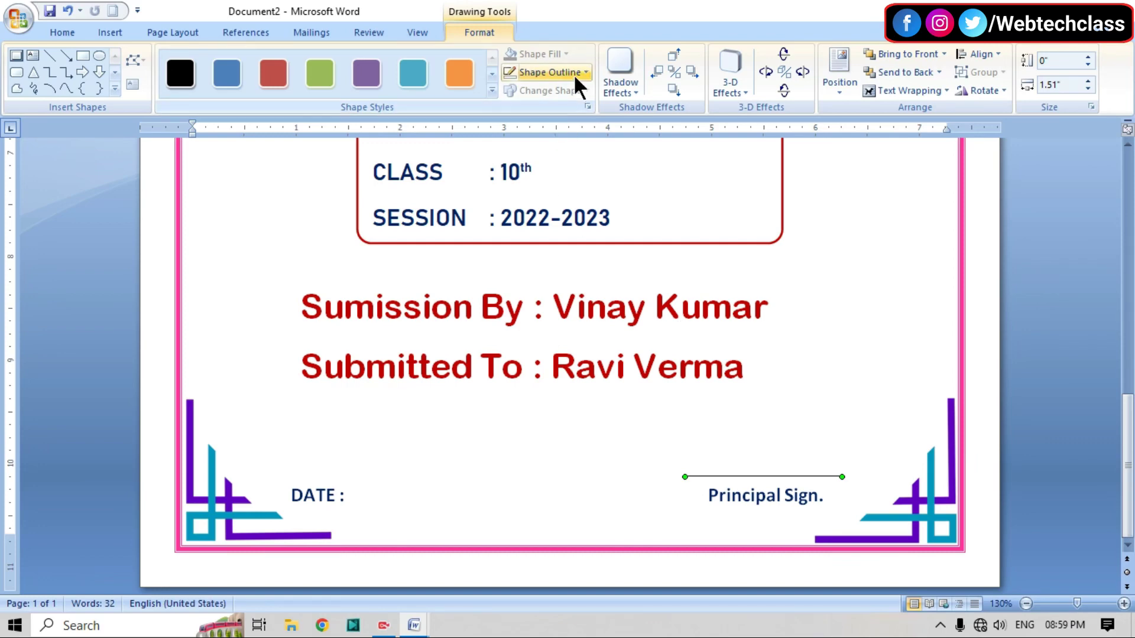
Set the signature line's weight to 1 pt
{"action": "left_click", "coordinate": [573, 74]}
{"action": "mouse_move", "coordinate": [545, 285]}
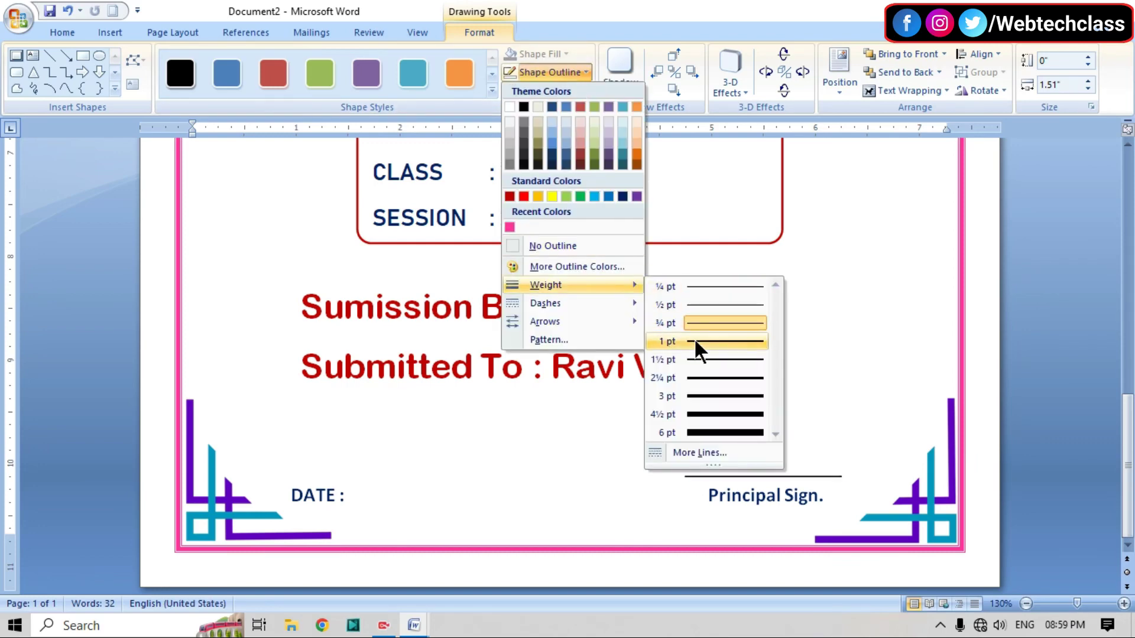
{"action": "left_click", "coordinate": [694, 340]}
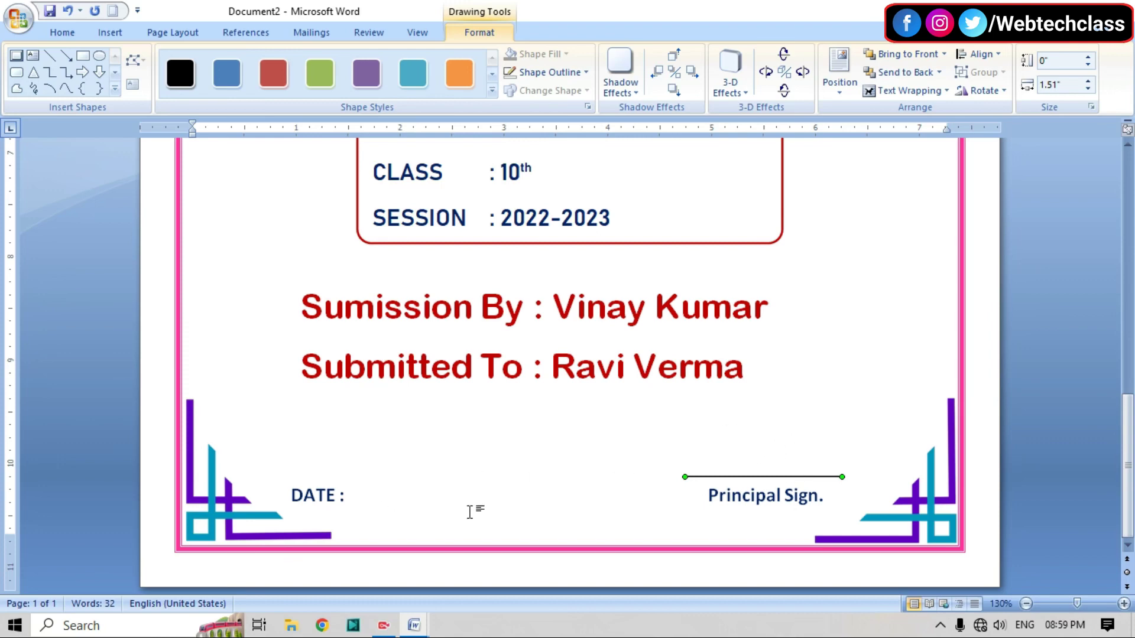
{"action": "scroll", "coordinate": [796, 421], "scroll_direction": "up", "scroll_amount": 6}
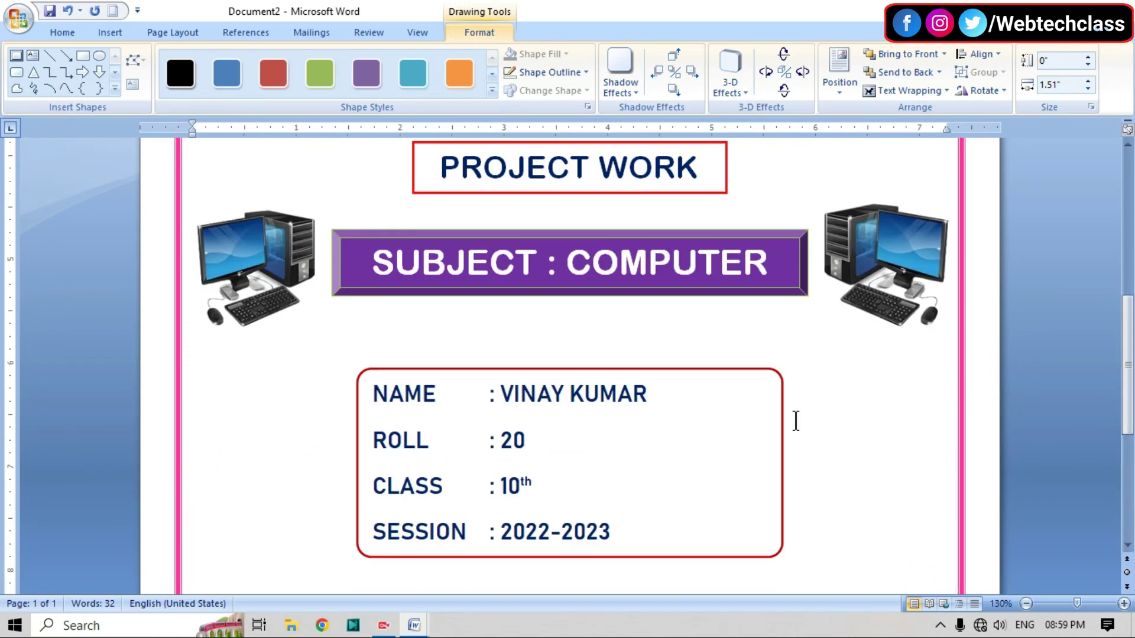
{"action": "scroll", "coordinate": [796, 421], "scroll_direction": "up", "scroll_amount": 5}
{"action": "scroll", "coordinate": [798, 402], "scroll_direction": "up", "scroll_amount": 5}
{"action": "scroll", "coordinate": [768, 343], "scroll_direction": "up", "scroll_amount": 2}
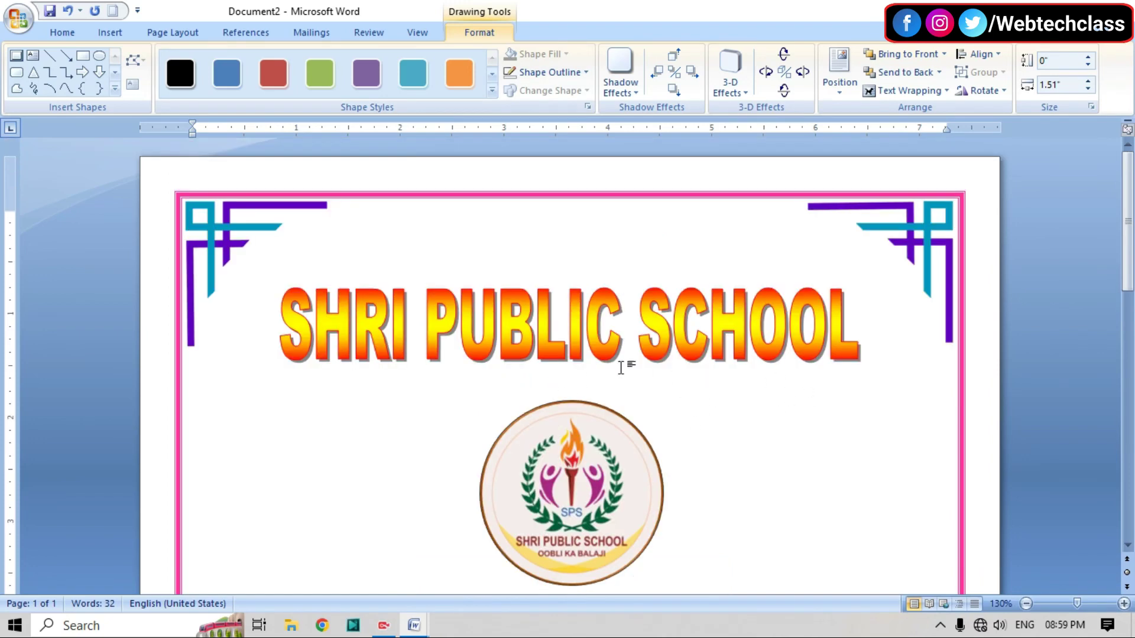
{"action": "scroll", "coordinate": [672, 397], "scroll_direction": "down", "scroll_amount": 3}
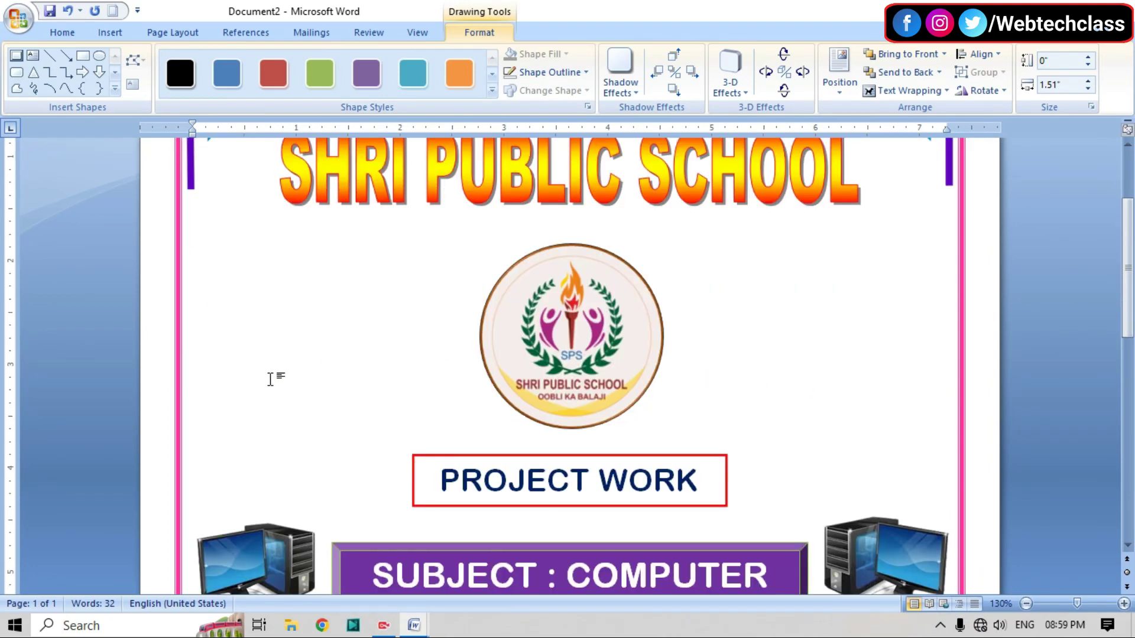
{"action": "scroll", "coordinate": [779, 369], "scroll_direction": "up", "scroll_amount": 3}
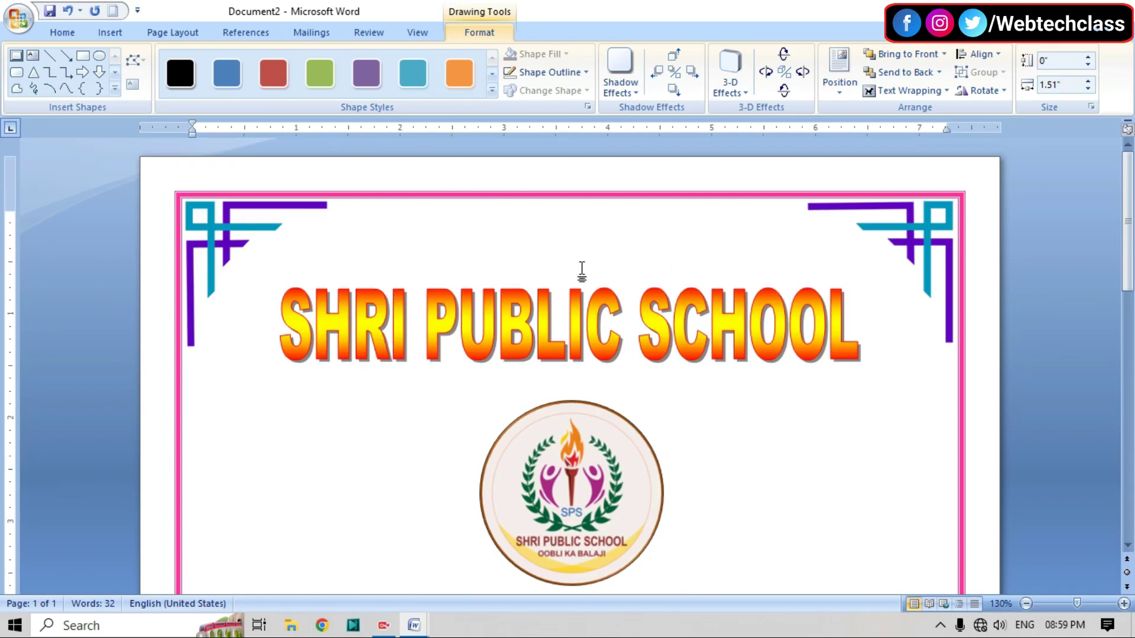
Set the page color to light olive green and scroll to the PROJECT WORK area
{"action": "left_click", "coordinate": [160, 32]}
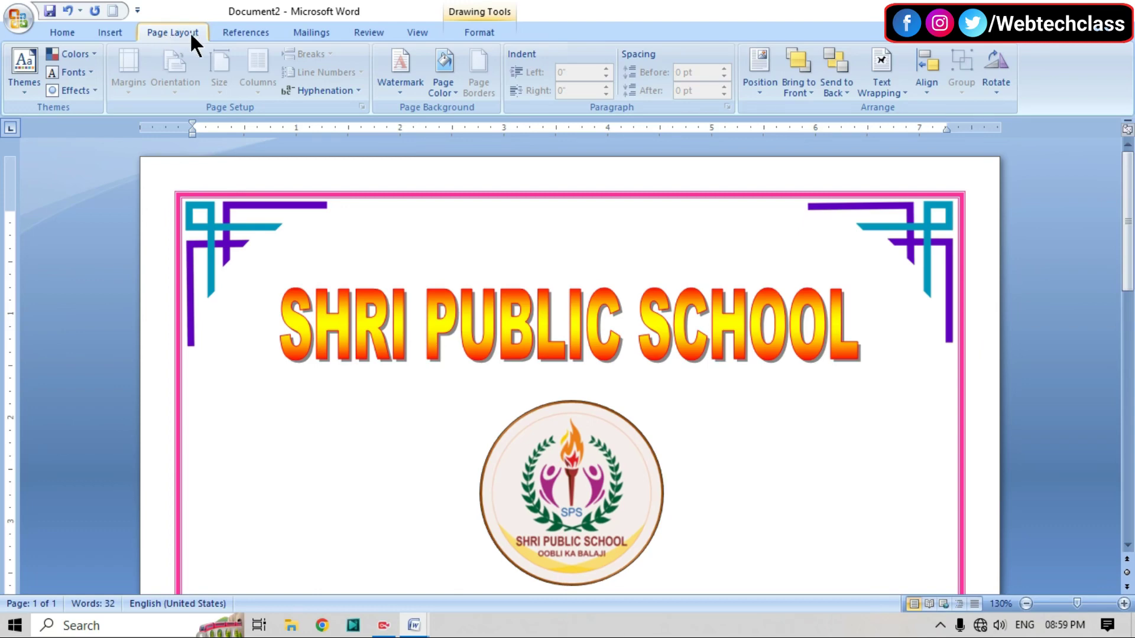
{"action": "left_click", "coordinate": [450, 98]}
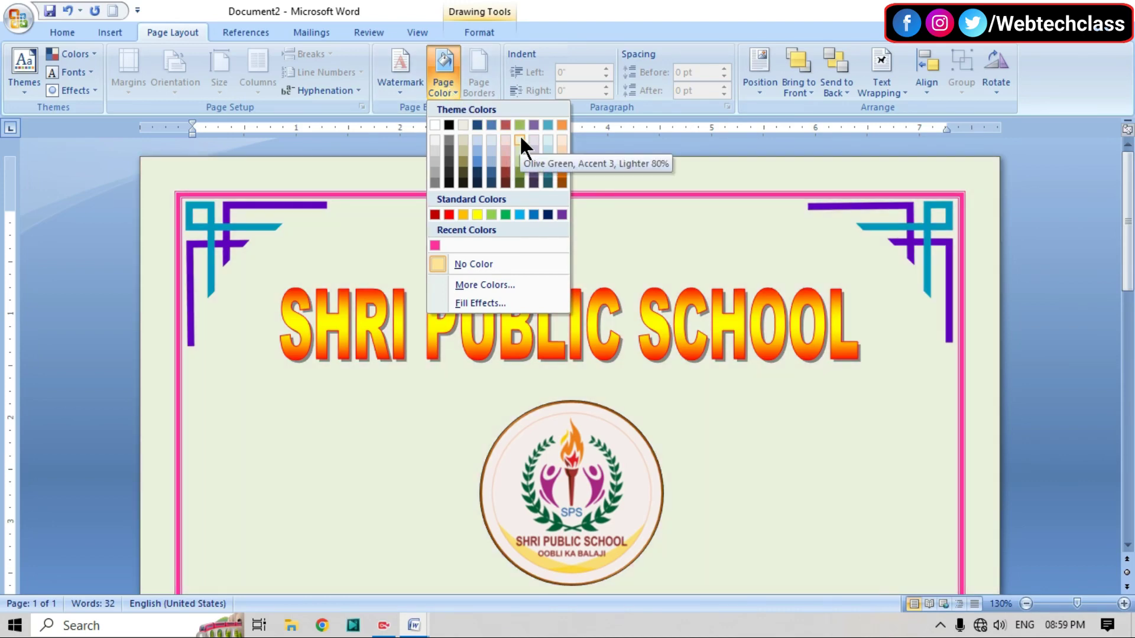
{"action": "left_click", "coordinate": [519, 139]}
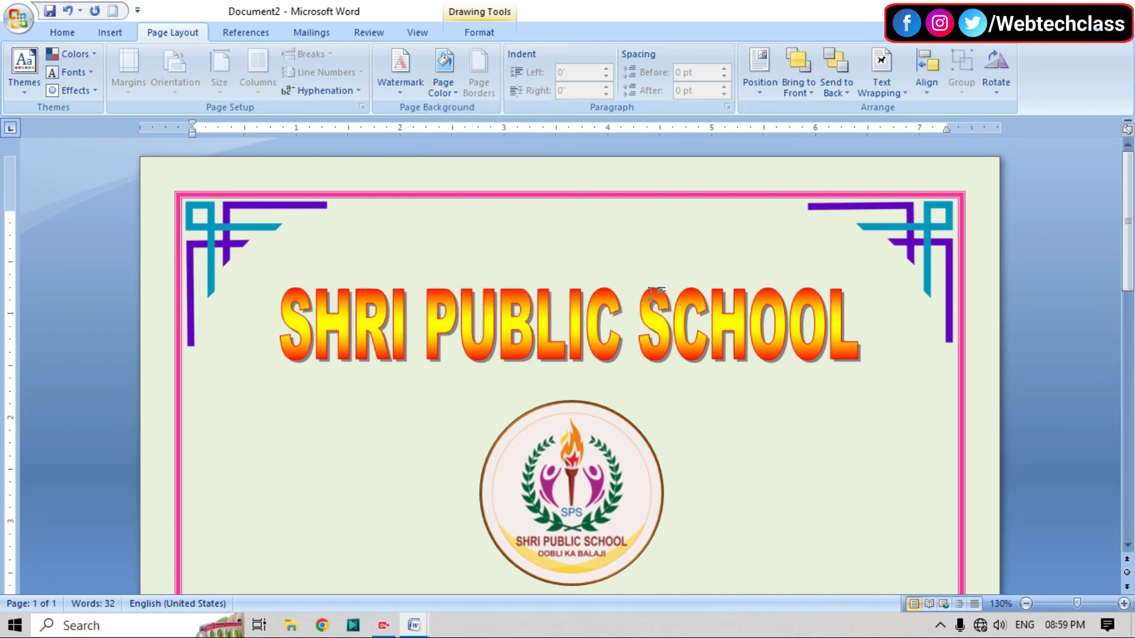
{"action": "scroll", "coordinate": [785, 321], "scroll_direction": "down", "scroll_amount": 4}
{"action": "scroll", "coordinate": [822, 324], "scroll_direction": "down", "scroll_amount": 5}
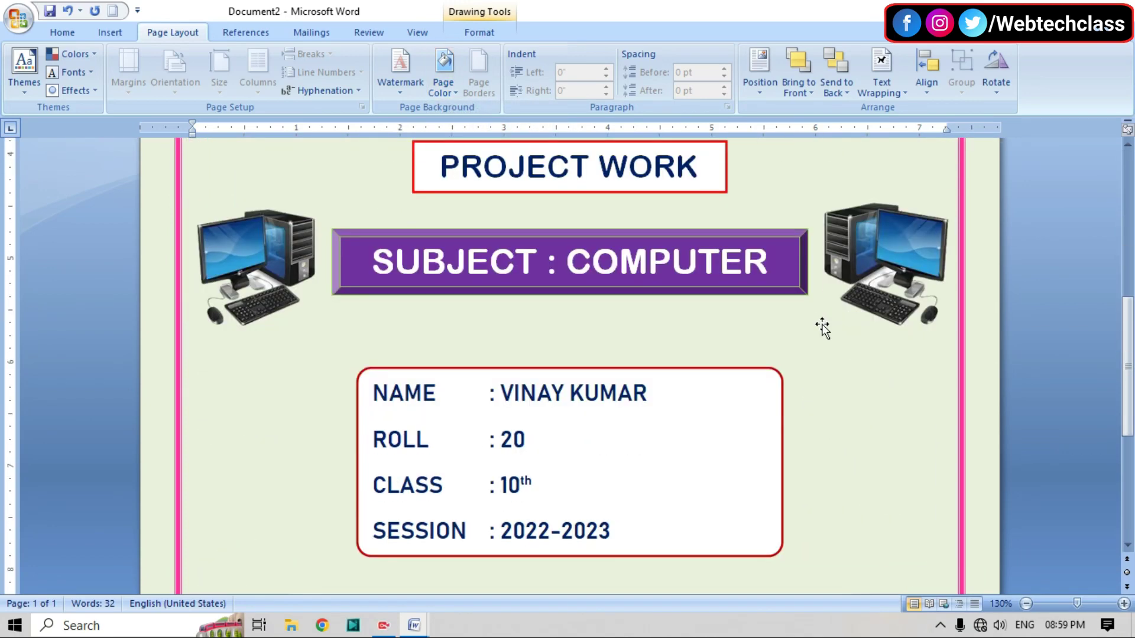
{"action": "scroll", "coordinate": [821, 324], "scroll_direction": "down", "scroll_amount": 1}
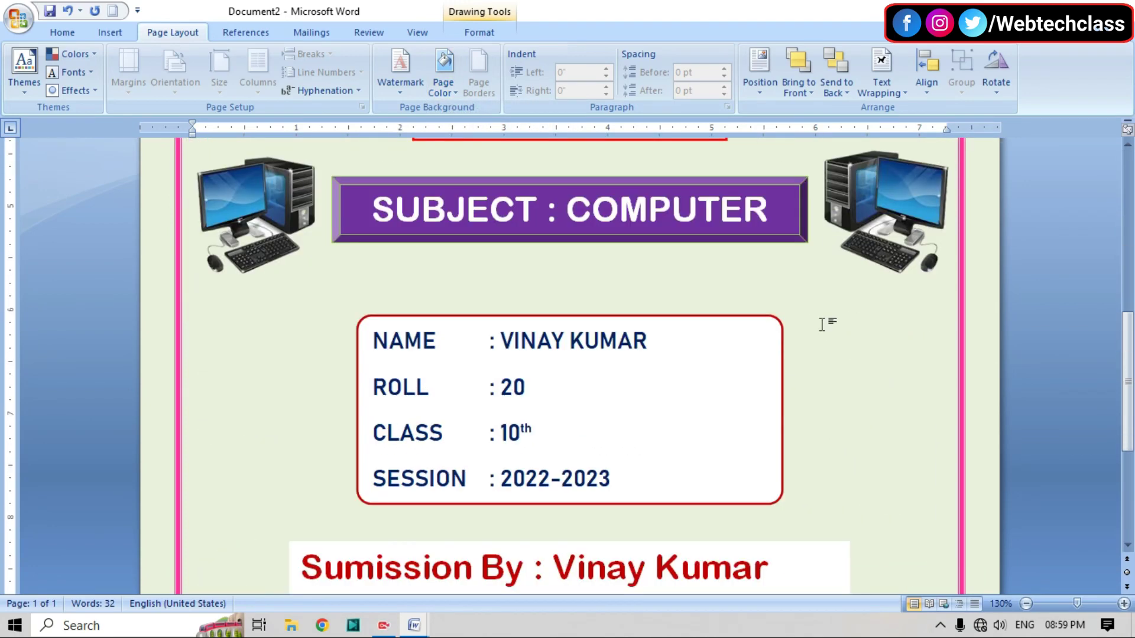
{"action": "scroll", "coordinate": [822, 324], "scroll_direction": "up", "scroll_amount": 3}
{"action": "scroll", "coordinate": [822, 324], "scroll_direction": "up", "scroll_amount": 5}
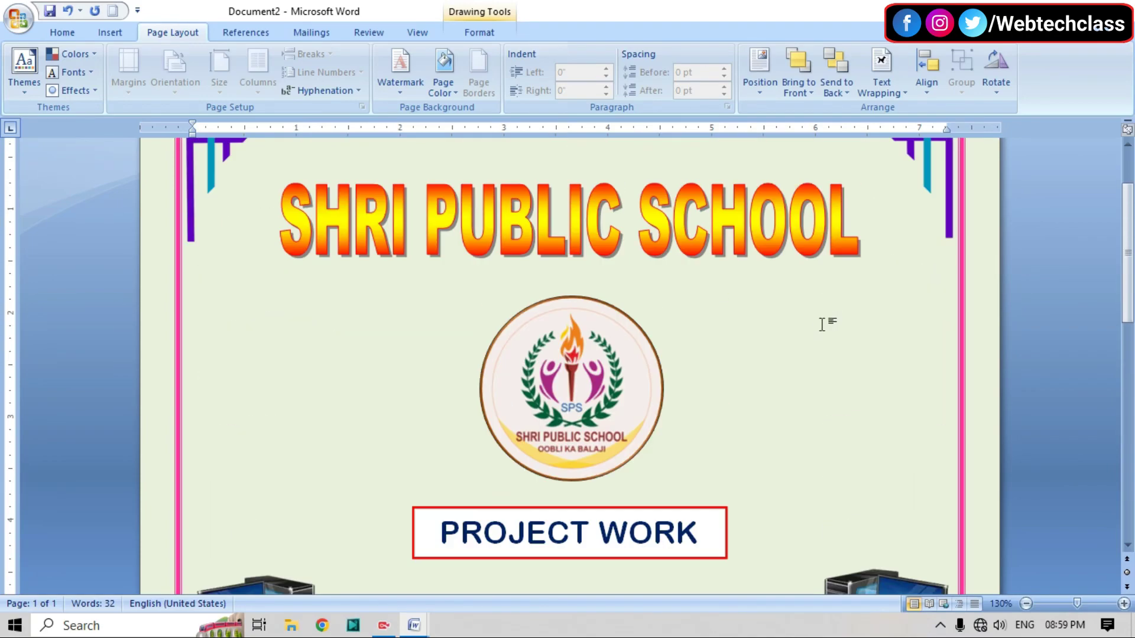
{"action": "scroll", "coordinate": [822, 323], "scroll_direction": "up", "scroll_amount": 3}
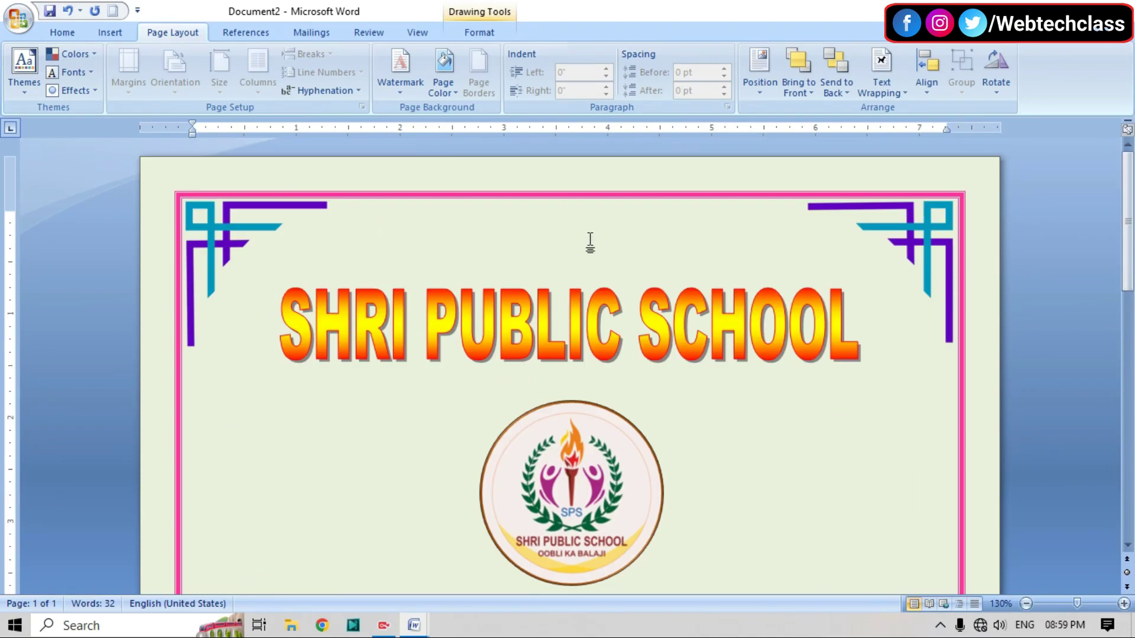
{"action": "scroll", "coordinate": [574, 272], "scroll_direction": "down", "scroll_amount": 3}
{"action": "scroll", "coordinate": [769, 320], "scroll_direction": "down", "scroll_amount": 3}
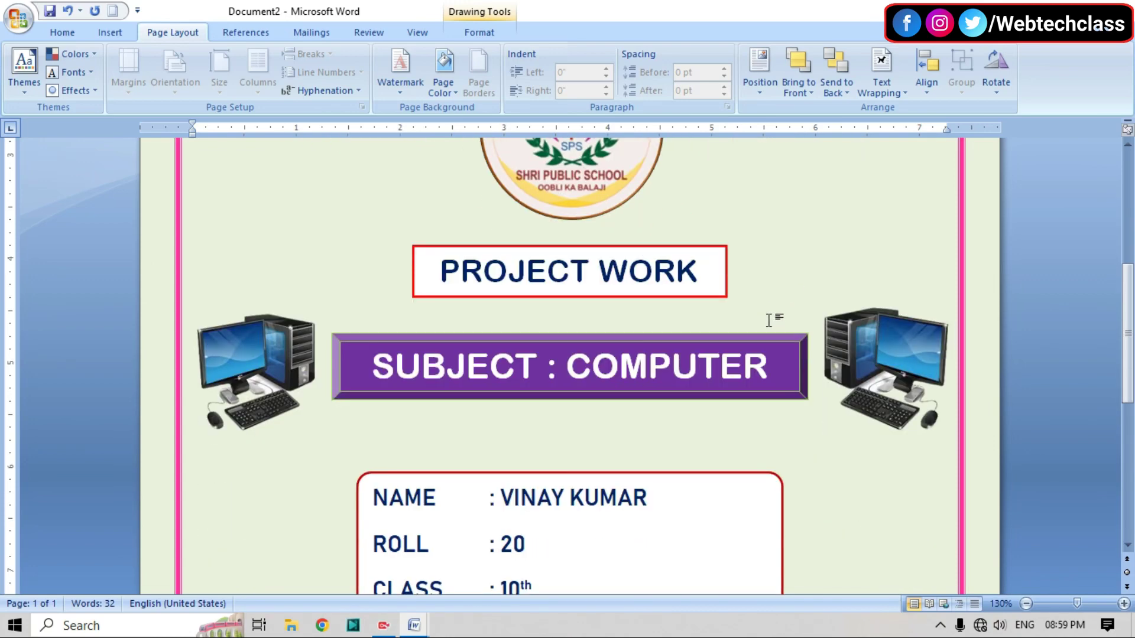
{"action": "scroll", "coordinate": [769, 320], "scroll_direction": "down", "scroll_amount": 1}
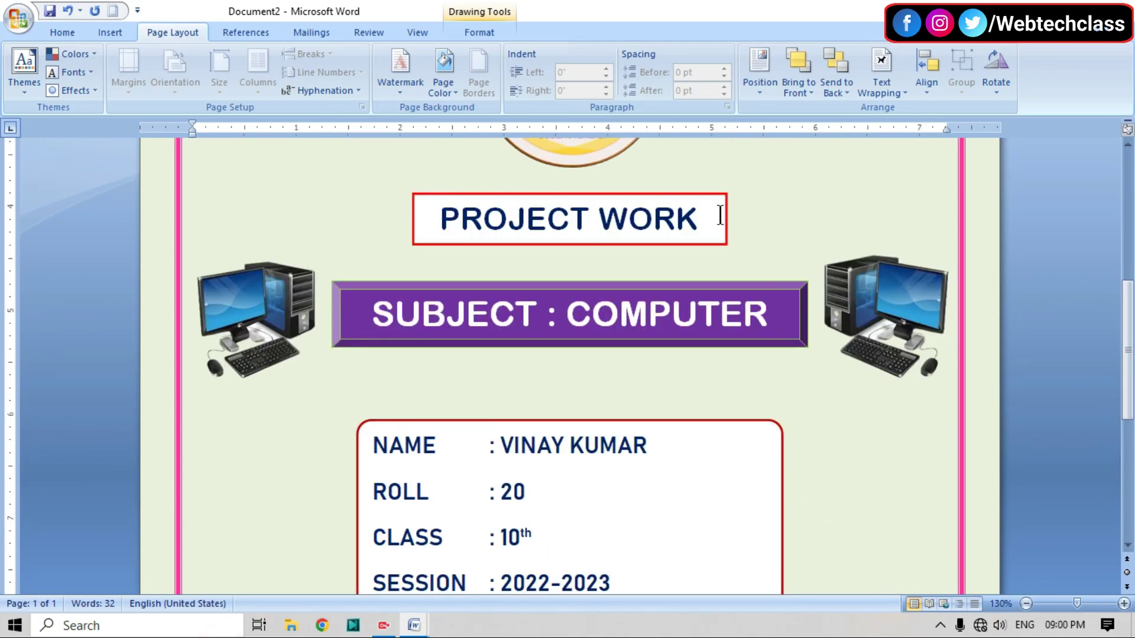
Fill the PROJECT WORK box and the NAME details box with light pink
{"action": "left_click", "coordinate": [501, 194]}
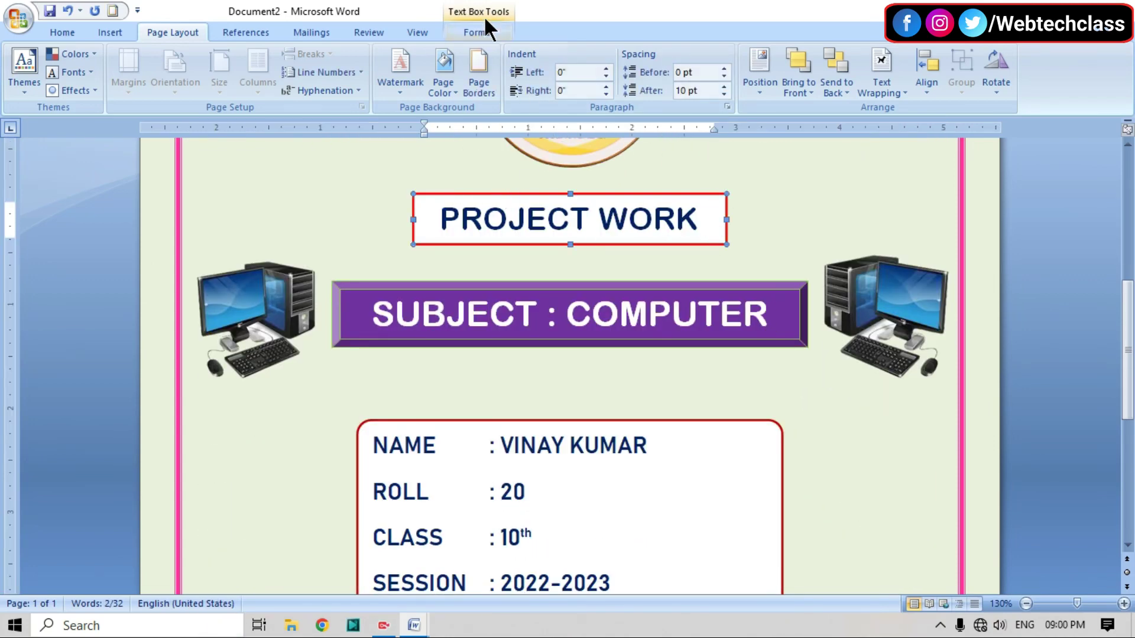
{"action": "left_click", "coordinate": [482, 33]}
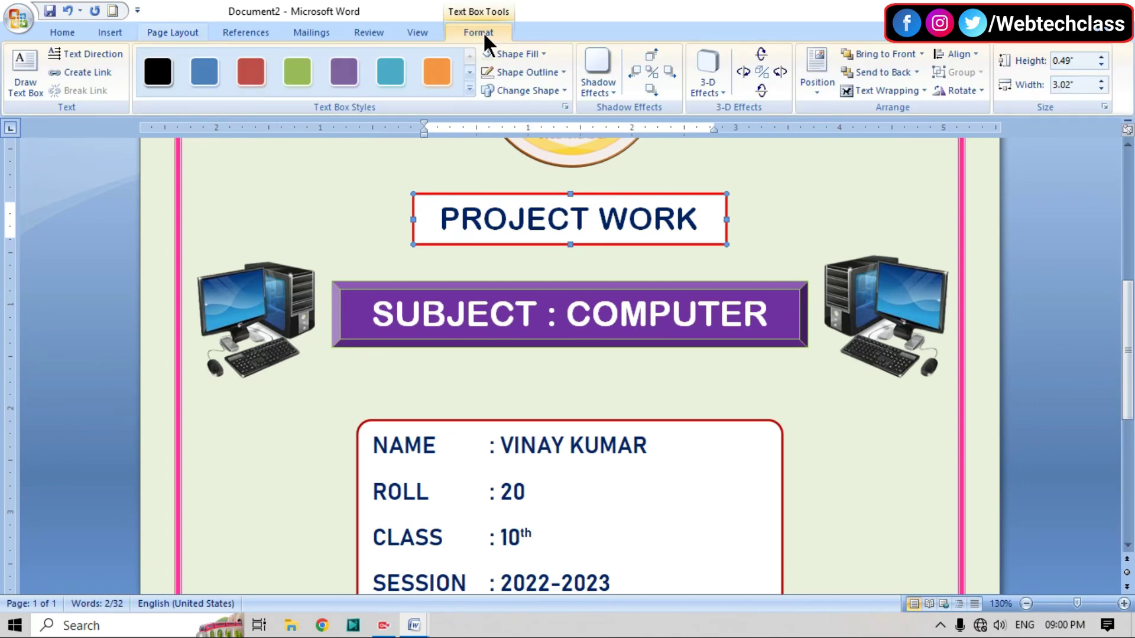
{"action": "left_click", "coordinate": [542, 54]}
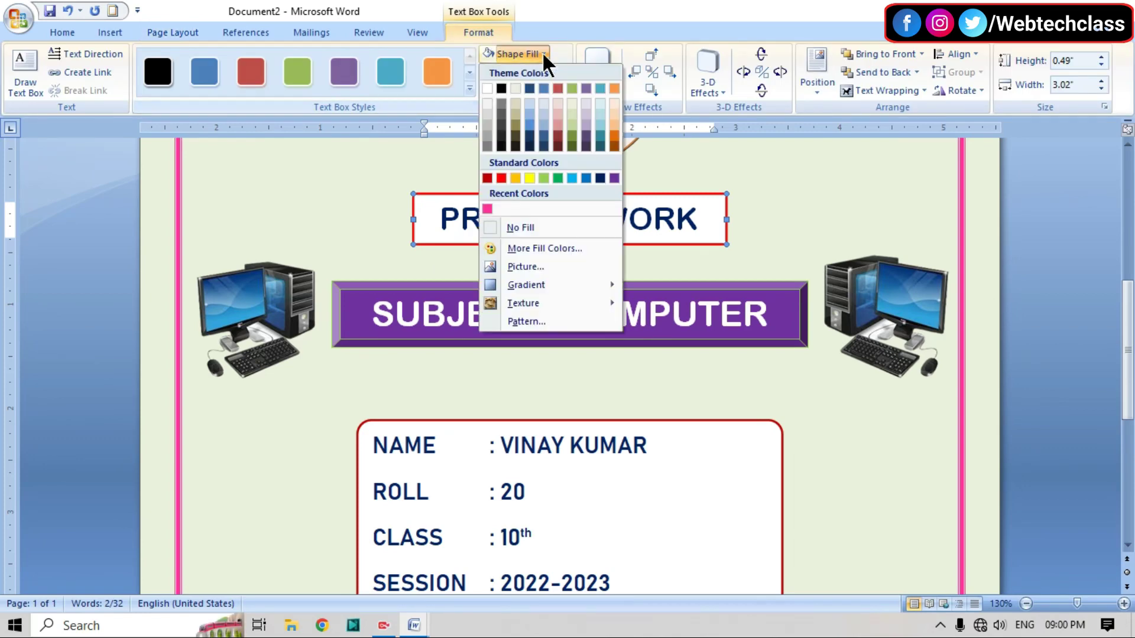
{"action": "left_click", "coordinate": [558, 103]}
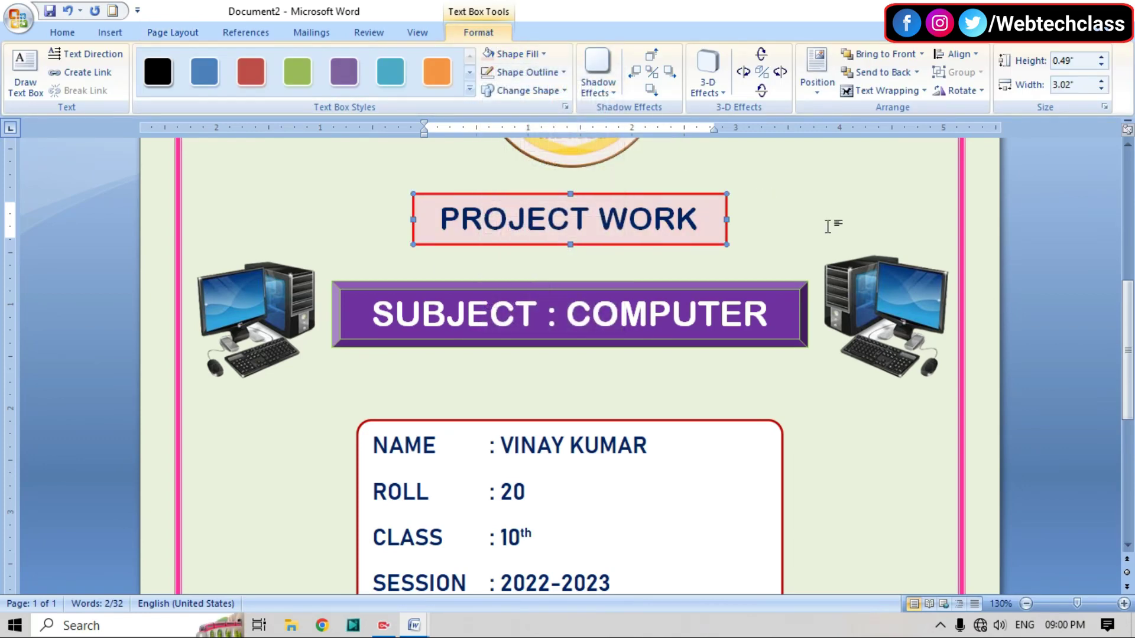
{"action": "scroll", "coordinate": [823, 223], "scroll_direction": "down", "scroll_amount": 1}
{"action": "scroll", "coordinate": [788, 253], "scroll_direction": "down", "scroll_amount": 4}
{"action": "left_click", "coordinate": [644, 169]}
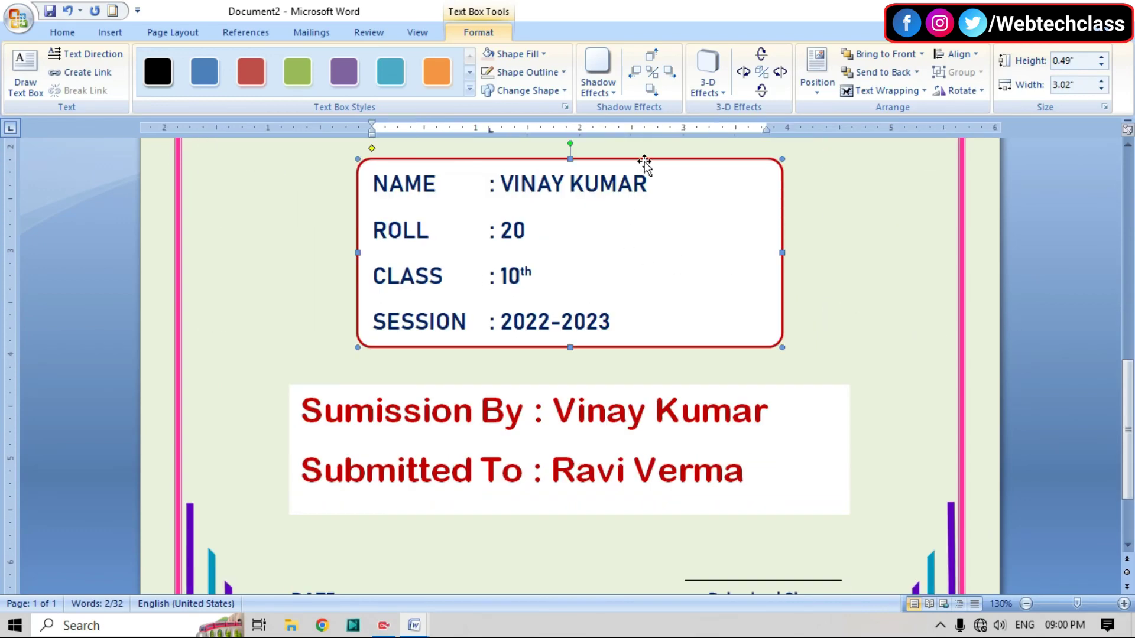
{"action": "left_click", "coordinate": [535, 54]}
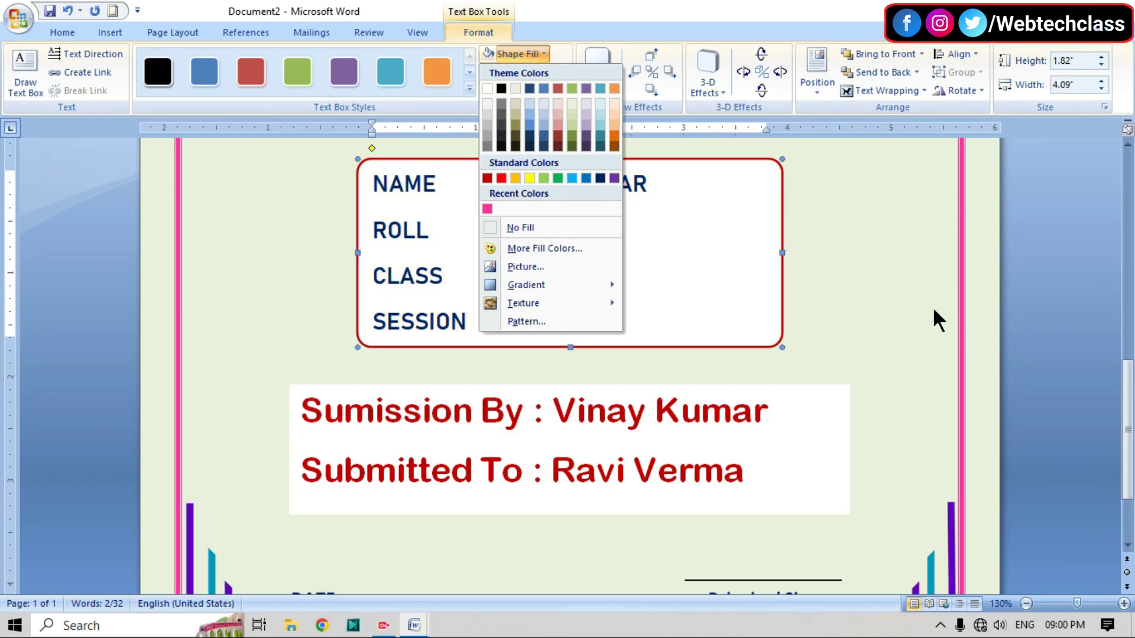
{"action": "left_click", "coordinate": [559, 105]}
{"action": "scroll", "coordinate": [855, 247], "scroll_direction": "up", "scroll_amount": 5}
{"action": "scroll", "coordinate": [855, 247], "scroll_direction": "up", "scroll_amount": 4}
{"action": "scroll", "coordinate": [855, 247], "scroll_direction": "down", "scroll_amount": 8}
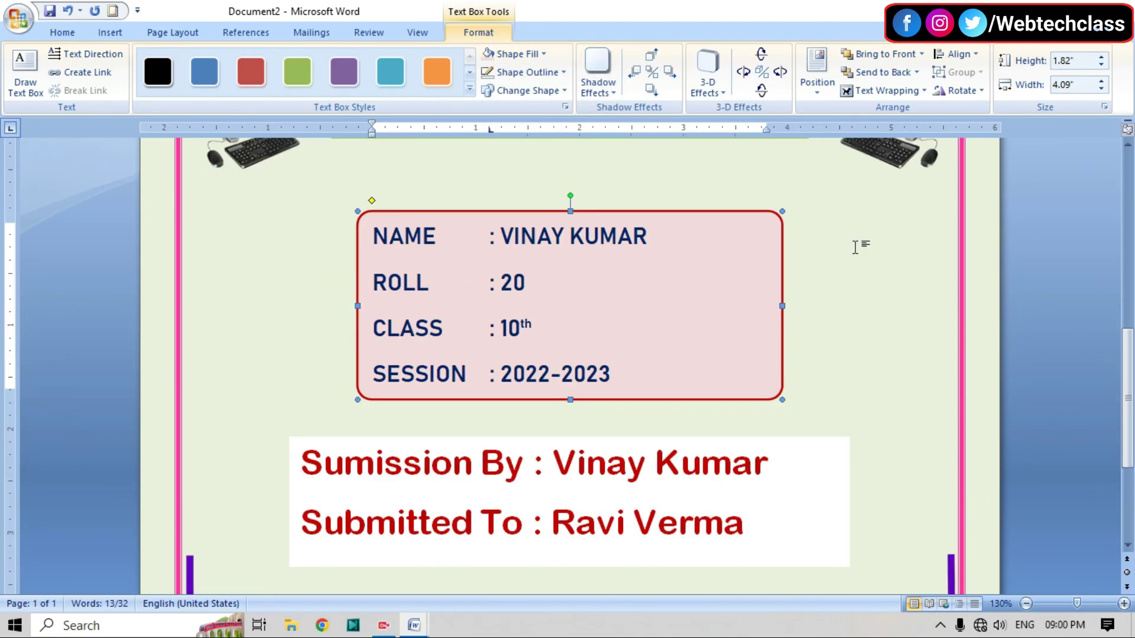
{"action": "scroll", "coordinate": [856, 248], "scroll_direction": "down", "scroll_amount": 3}
{"action": "scroll", "coordinate": [856, 247], "scroll_direction": "down", "scroll_amount": 2}
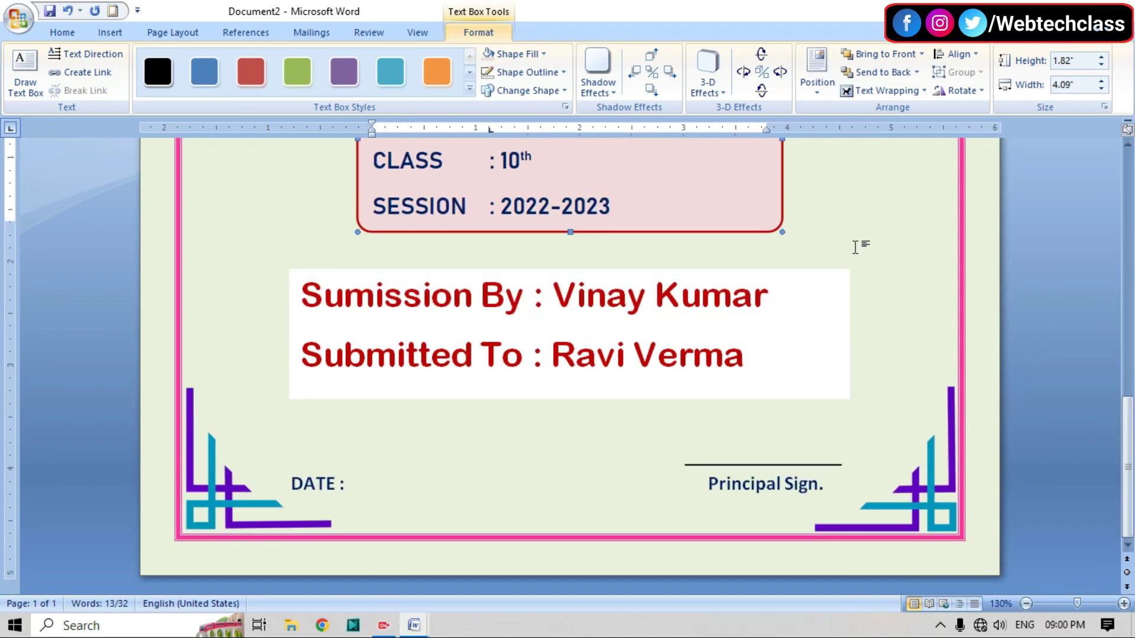
Set the submission text box's fill to No Fill
{"action": "left_click", "coordinate": [806, 298]}
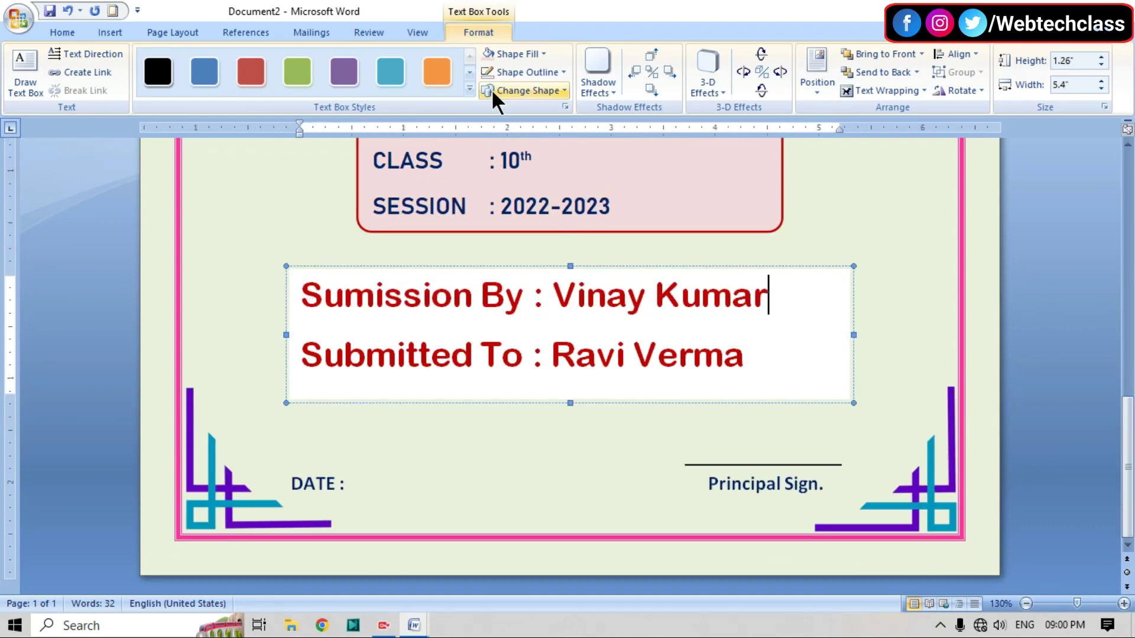
{"action": "left_click", "coordinate": [514, 53]}
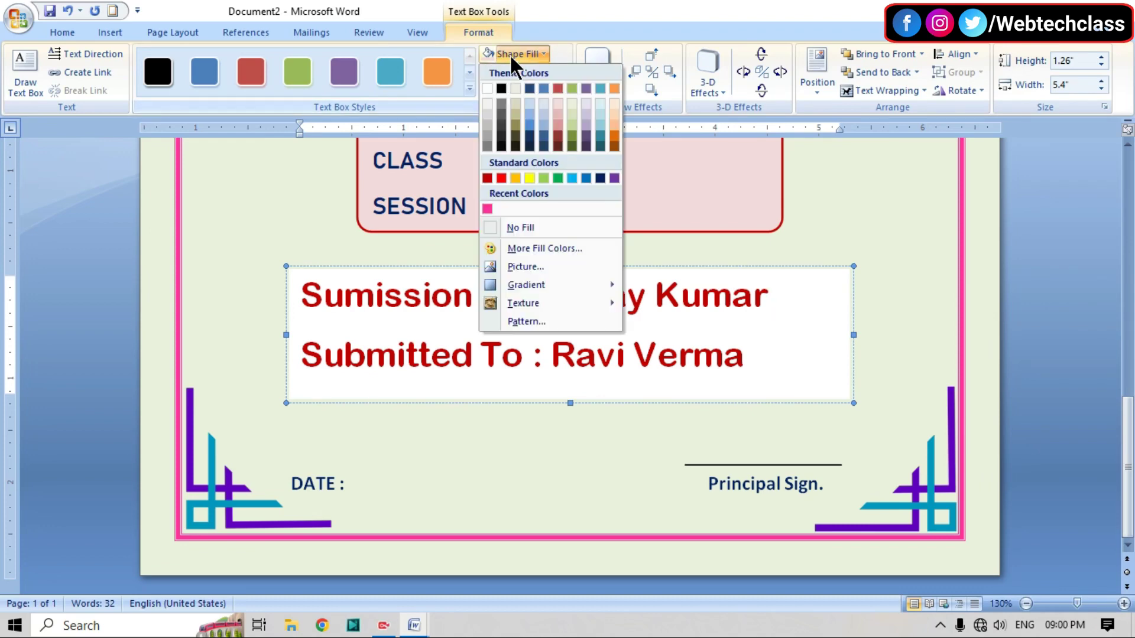
{"action": "left_click", "coordinate": [539, 230]}
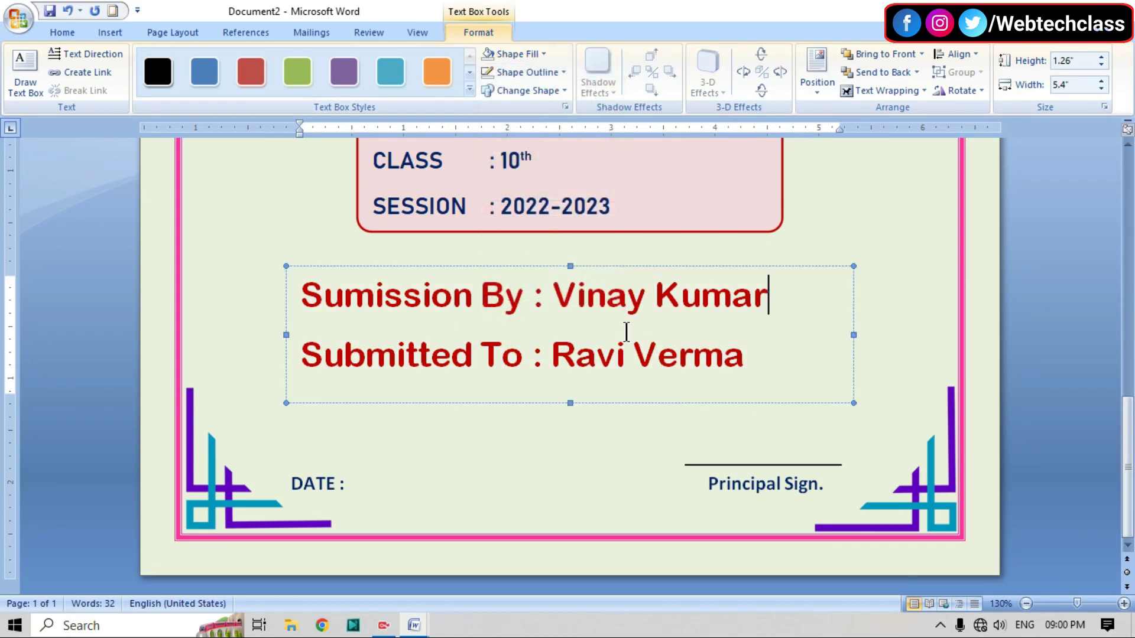
{"action": "left_click", "coordinate": [879, 299]}
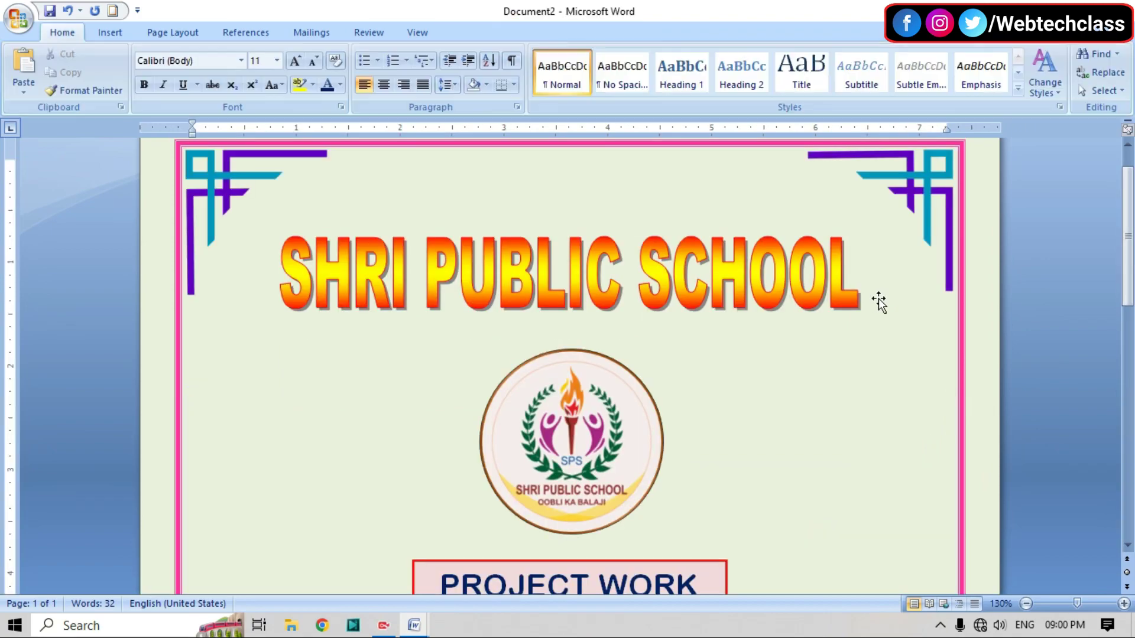
{"action": "scroll", "coordinate": [874, 299], "scroll_direction": "up", "scroll_amount": 2}
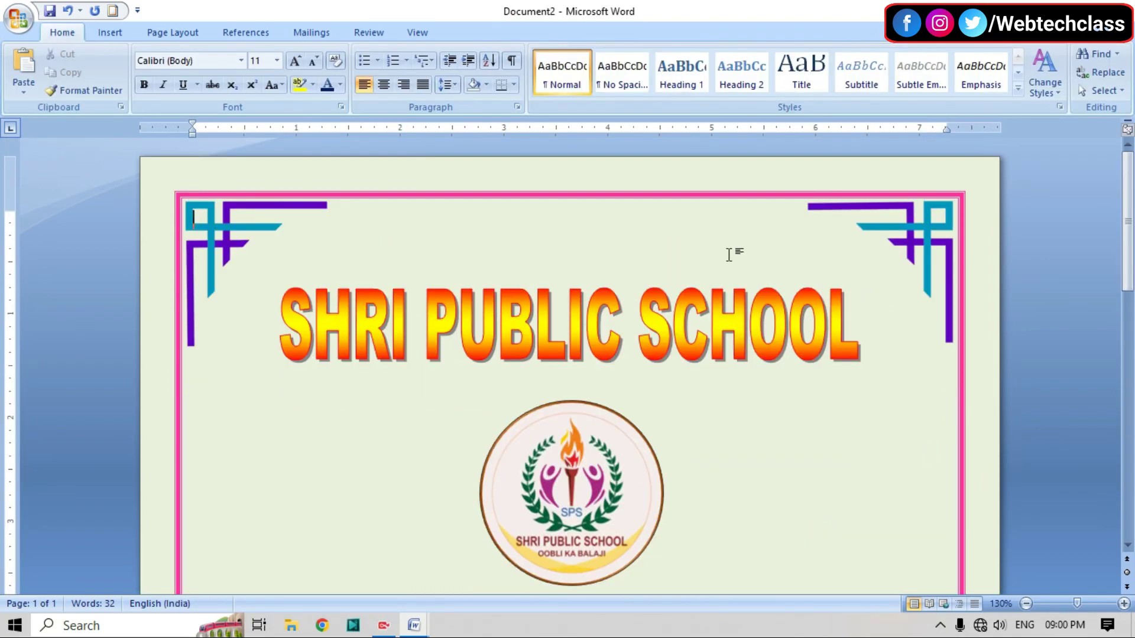
{"action": "scroll", "coordinate": [540, 256], "scroll_direction": "down", "scroll_amount": 5}
{"action": "scroll", "coordinate": [542, 259], "scroll_direction": "down", "scroll_amount": 7}
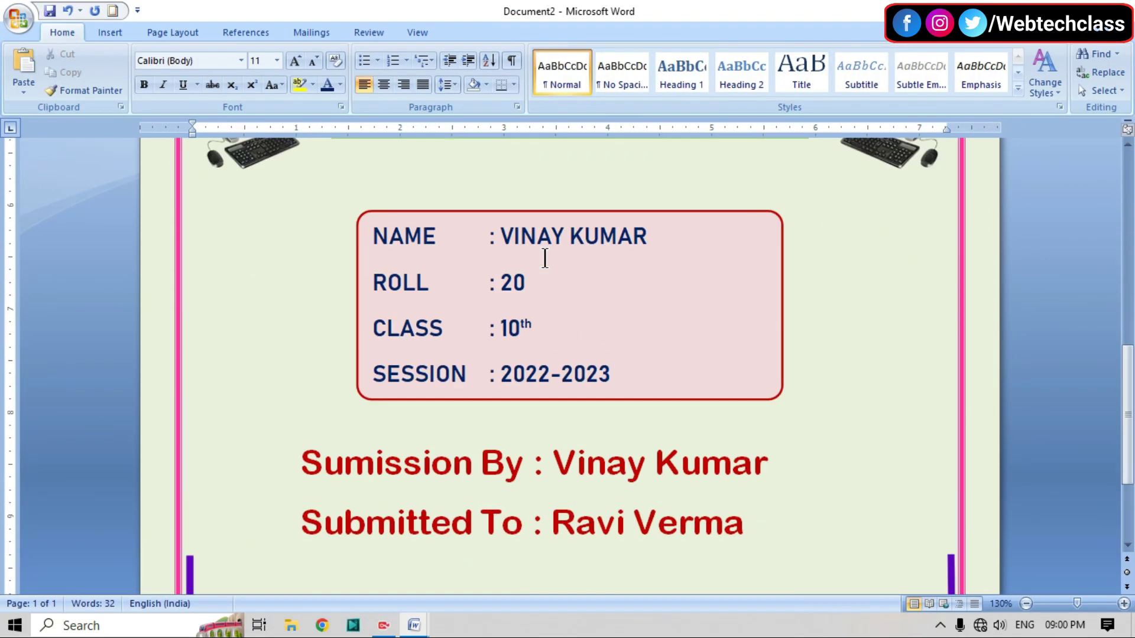
{"action": "scroll", "coordinate": [545, 260], "scroll_direction": "down", "scroll_amount": 4}
{"action": "scroll", "coordinate": [544, 258], "scroll_direction": "up", "scroll_amount": 12}
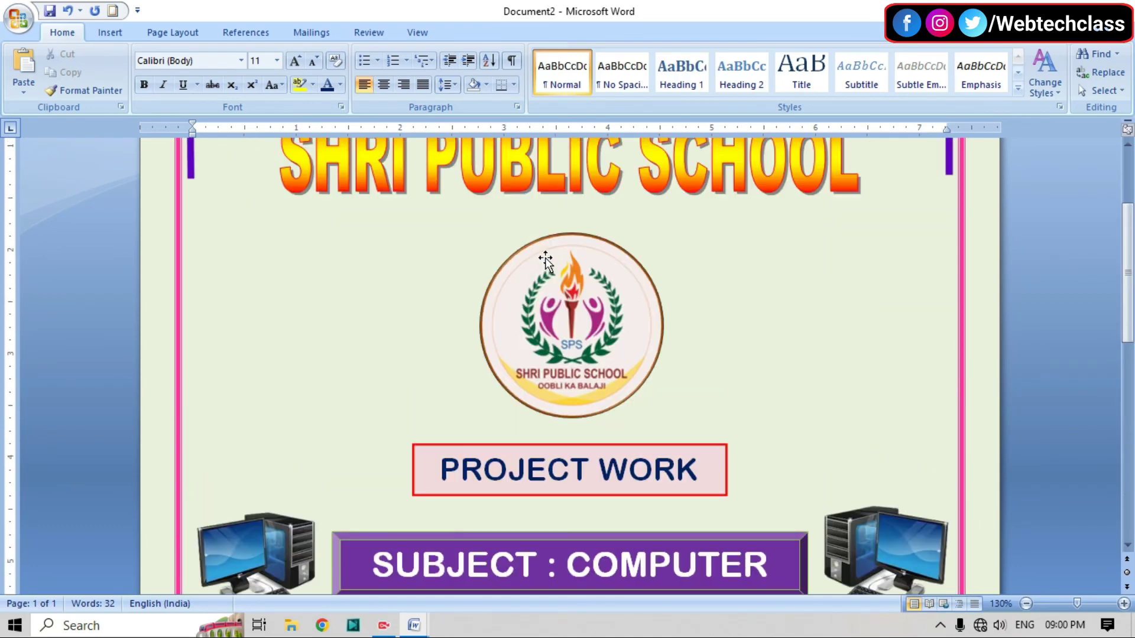
{"action": "scroll", "coordinate": [543, 259], "scroll_direction": "up", "scroll_amount": 4}
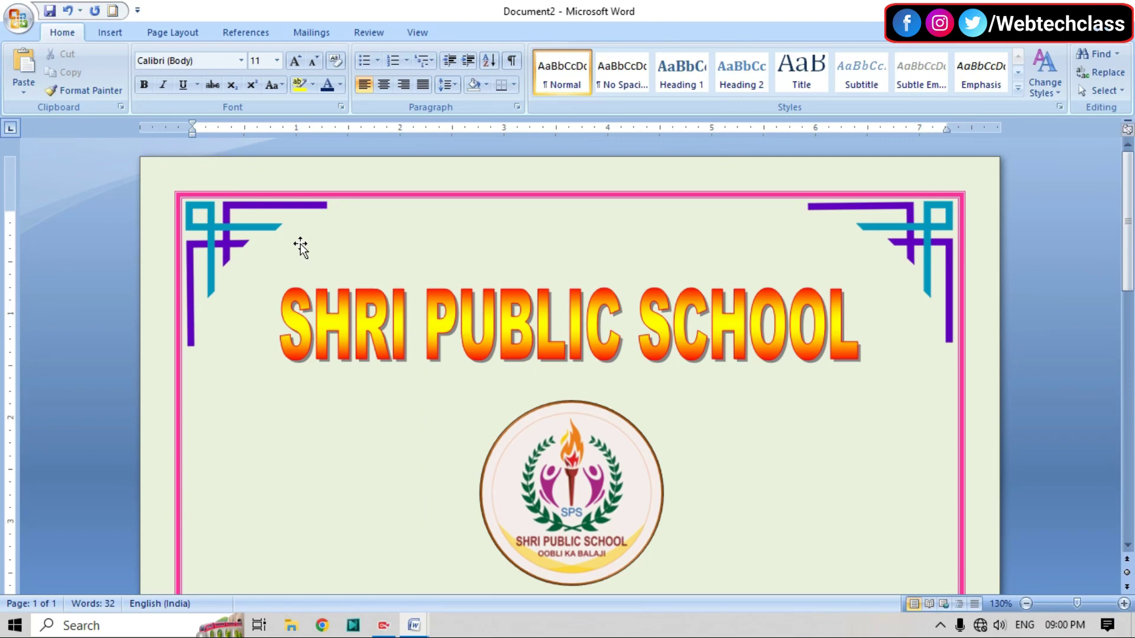
{"action": "left_click_drag", "start_coordinate": [301, 244], "coordinate": [306, 251]}
Save the document on the Desktop with the file name 'front paper'
{"action": "key", "text": "ctrl+s"}
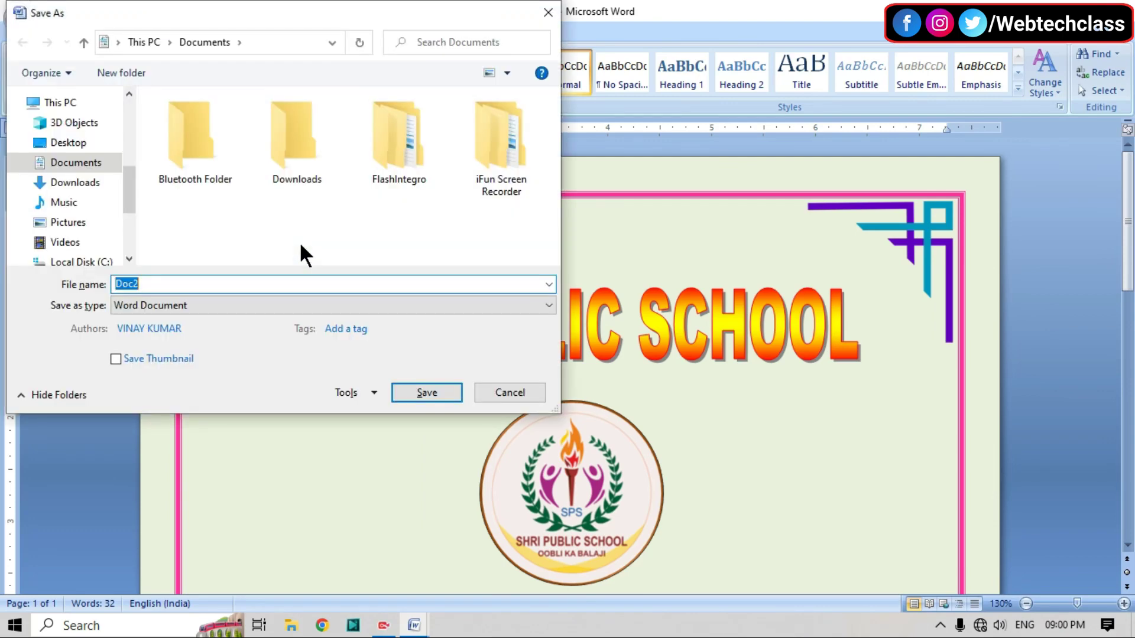
{"action": "mouse_move", "coordinate": [75, 178]}
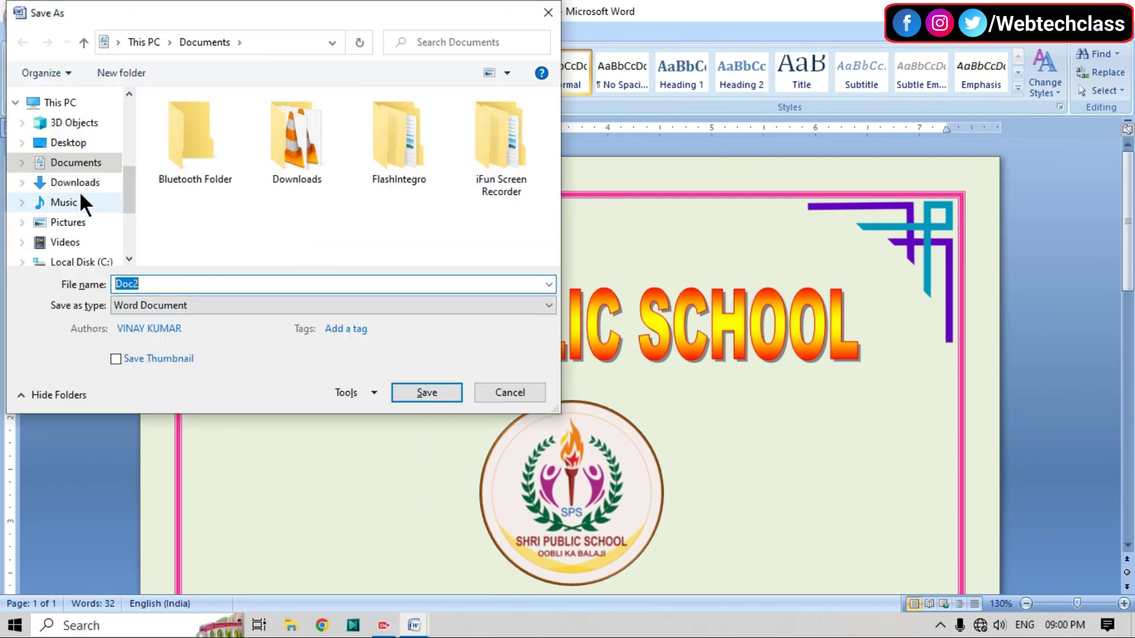
{"action": "left_click_drag", "start_coordinate": [126, 180], "coordinate": [128, 113]}
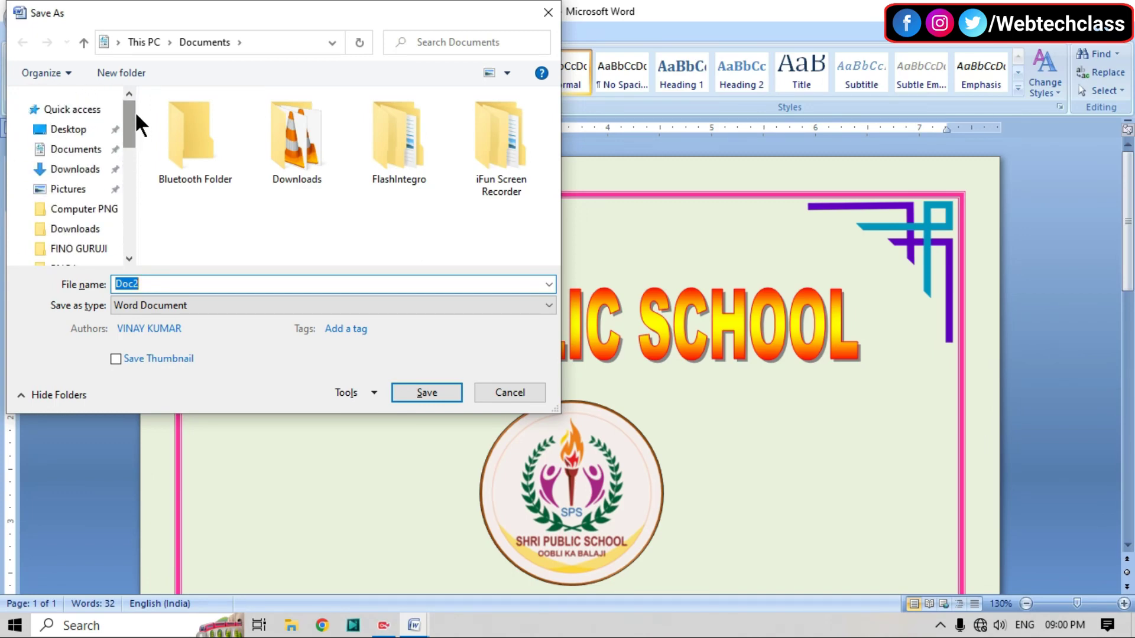
{"action": "left_click", "coordinate": [68, 130]}
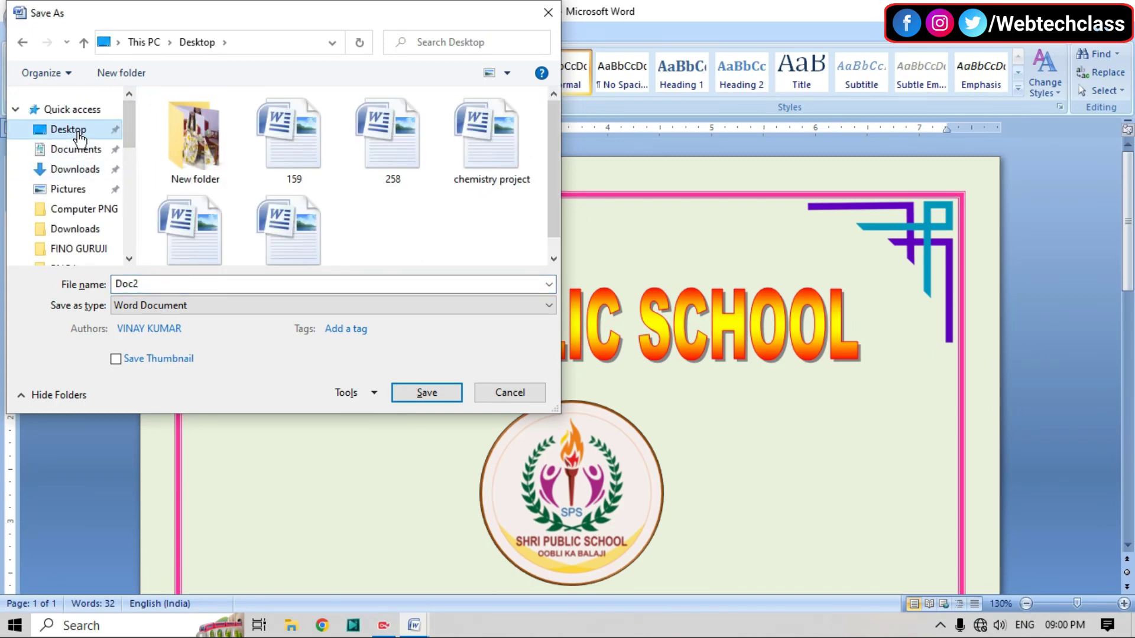
{"action": "double_click", "coordinate": [159, 284]}
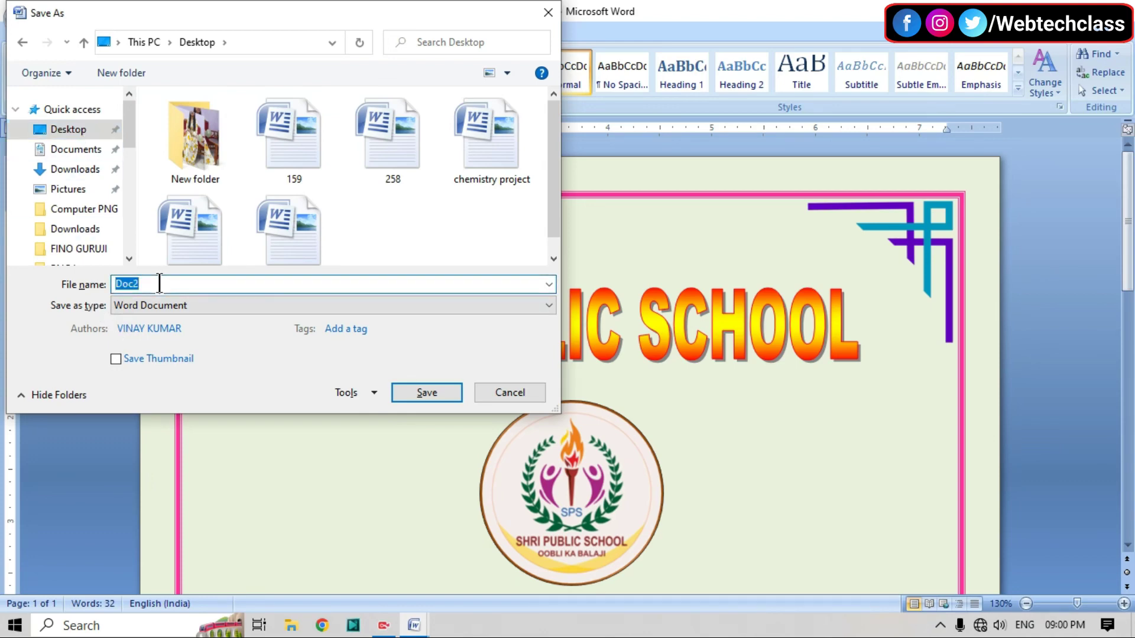
{"action": "key", "text": "BackSpace"}
{"action": "type", "text": "front "}
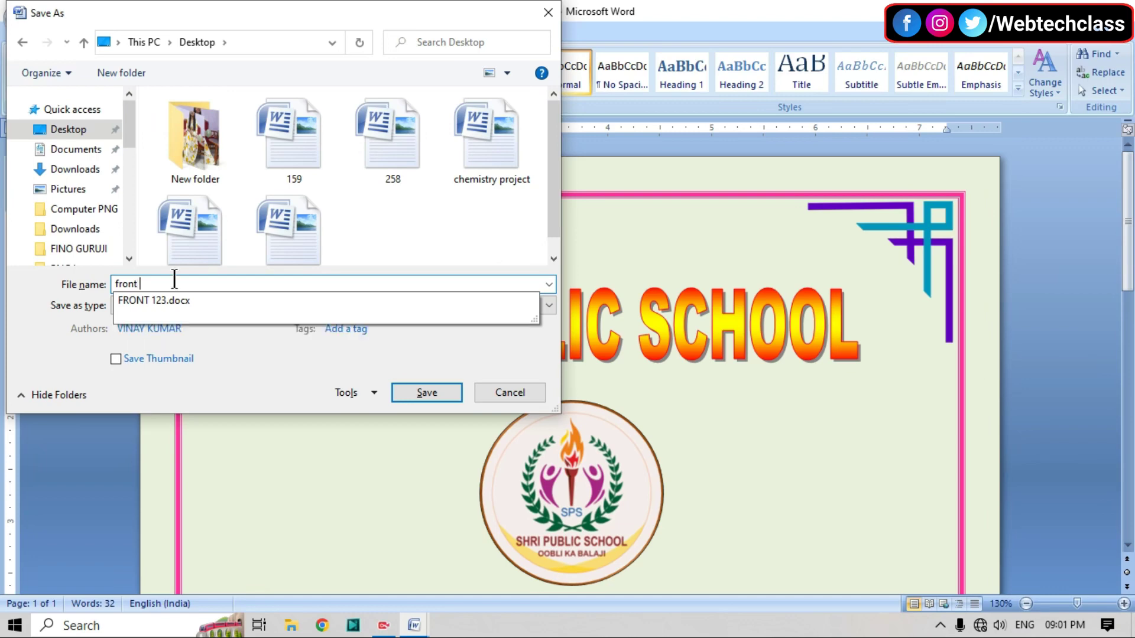
{"action": "type", "text": "paper"}
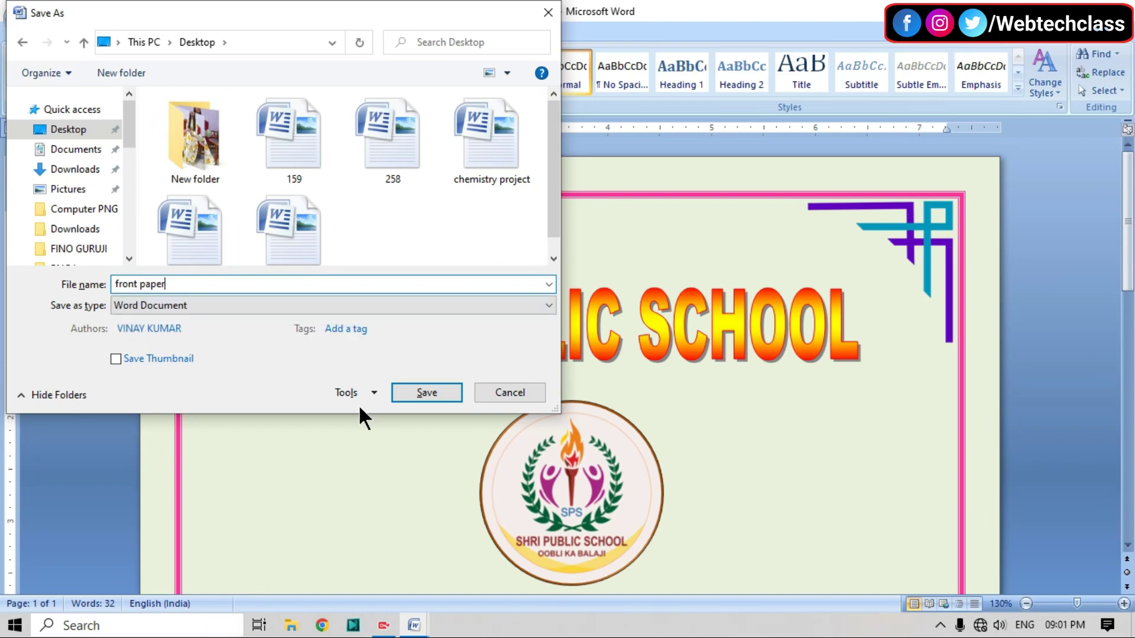
{"action": "left_click", "coordinate": [425, 392]}
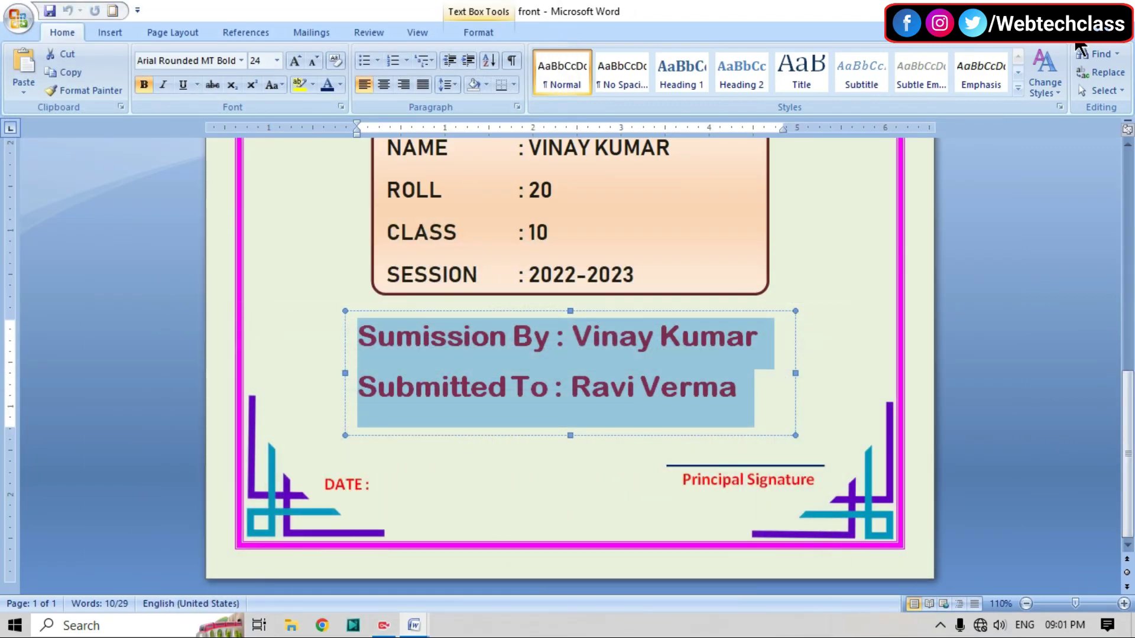
Minimize Word to view the Desktop, then restore 'front paper' and scroll through the finished cover page
{"action": "left_click", "coordinate": [1089, 8]}
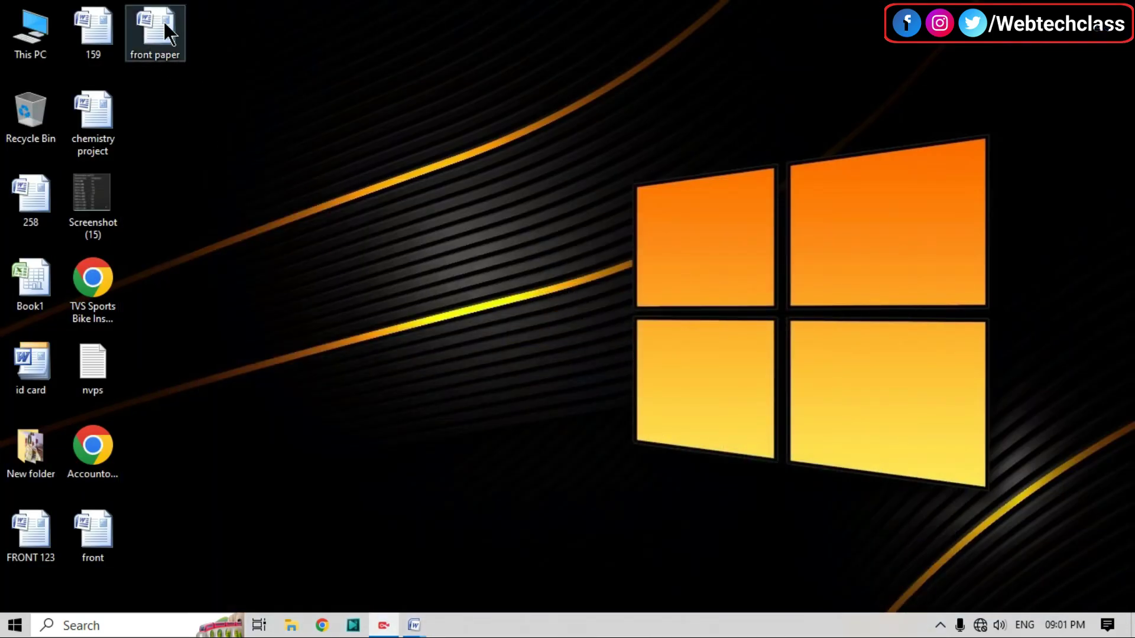
{"action": "mouse_move", "coordinate": [413, 626]}
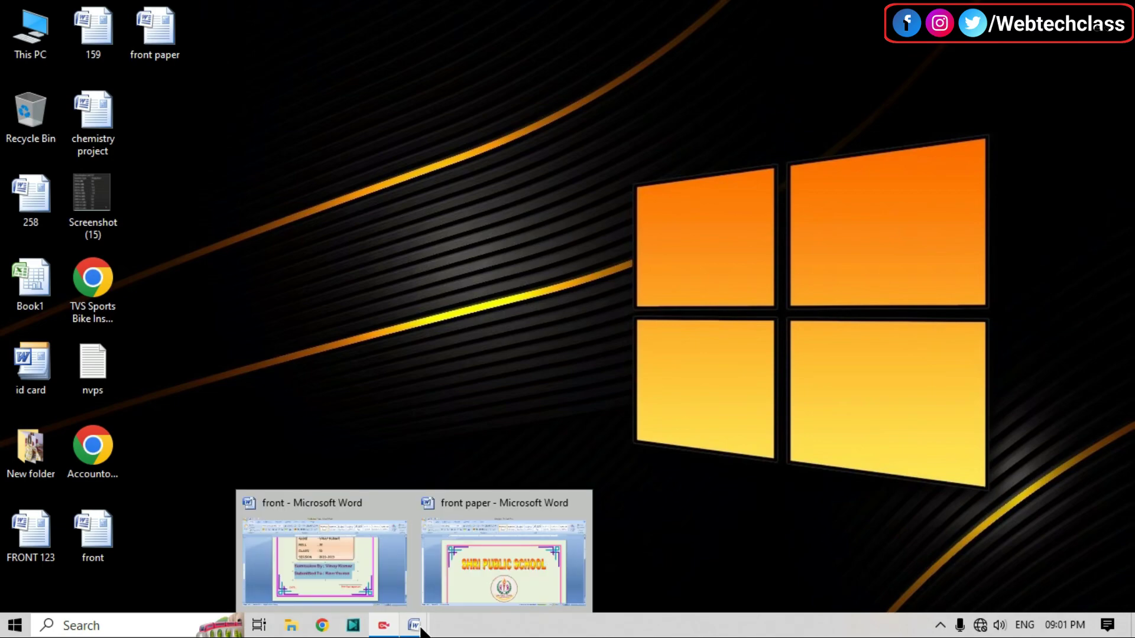
{"action": "left_click", "coordinate": [479, 598]}
{"action": "scroll", "coordinate": [657, 424], "scroll_direction": "down", "scroll_amount": 2}
{"action": "scroll", "coordinate": [657, 425], "scroll_direction": "down", "scroll_amount": 3}
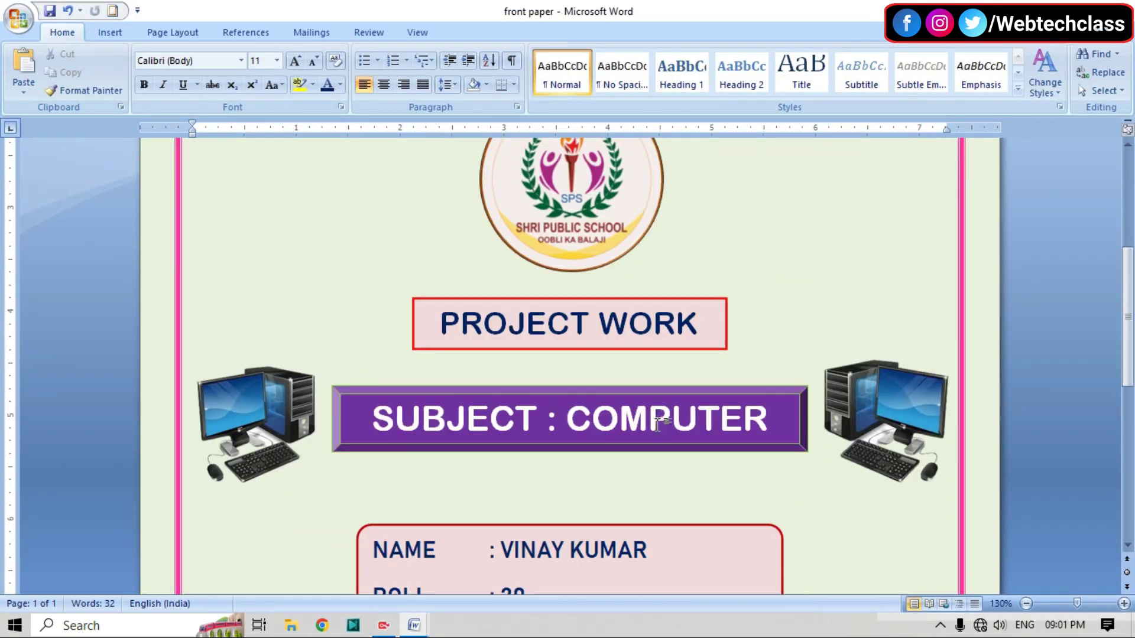
{"action": "scroll", "coordinate": [657, 424], "scroll_direction": "down", "scroll_amount": 4}
{"action": "scroll", "coordinate": [657, 425], "scroll_direction": "down", "scroll_amount": 3}
{"action": "scroll", "coordinate": [657, 424], "scroll_direction": "up", "scroll_amount": 2}
{"action": "scroll", "coordinate": [656, 424], "scroll_direction": "up", "scroll_amount": 5}
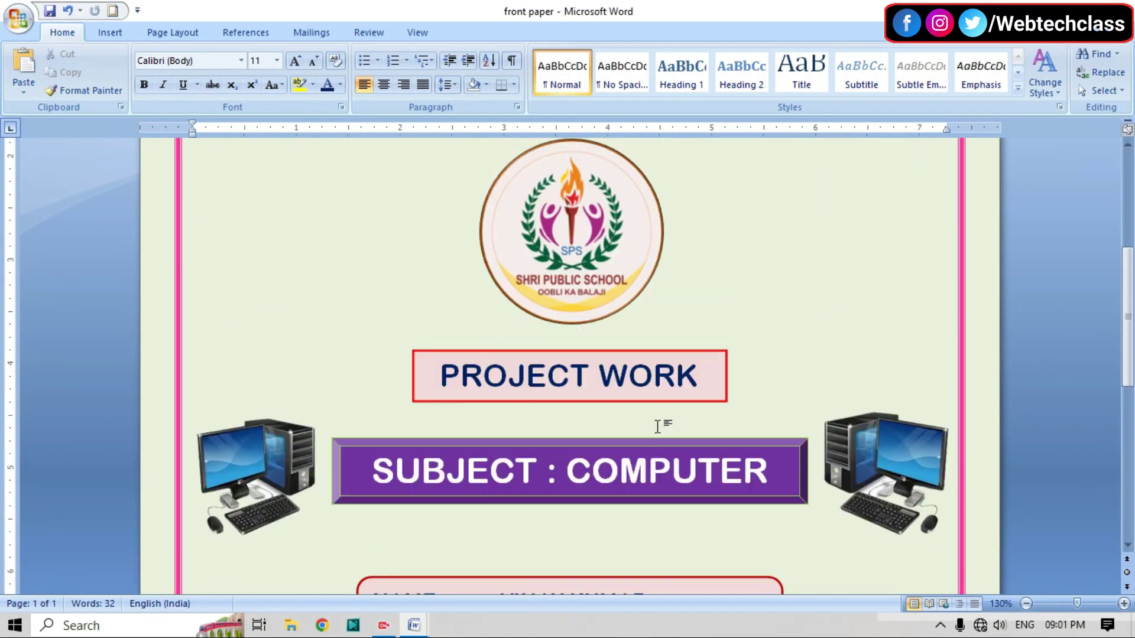
{"action": "scroll", "coordinate": [657, 424], "scroll_direction": "up", "scroll_amount": 5}
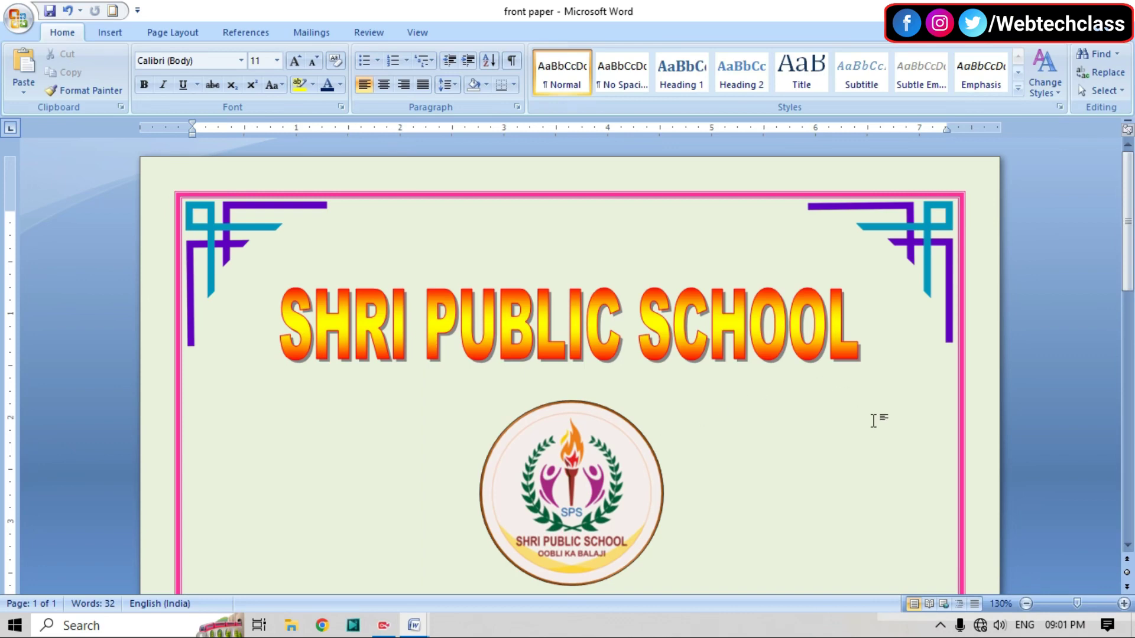
{"action": "scroll", "coordinate": [873, 420], "scroll_direction": "down", "scroll_amount": 1}
{"action": "scroll", "coordinate": [874, 420], "scroll_direction": "down", "scroll_amount": 1}
{"action": "scroll", "coordinate": [873, 420], "scroll_direction": "down", "scroll_amount": 3}
{"action": "scroll", "coordinate": [873, 420], "scroll_direction": "down", "scroll_amount": 2}
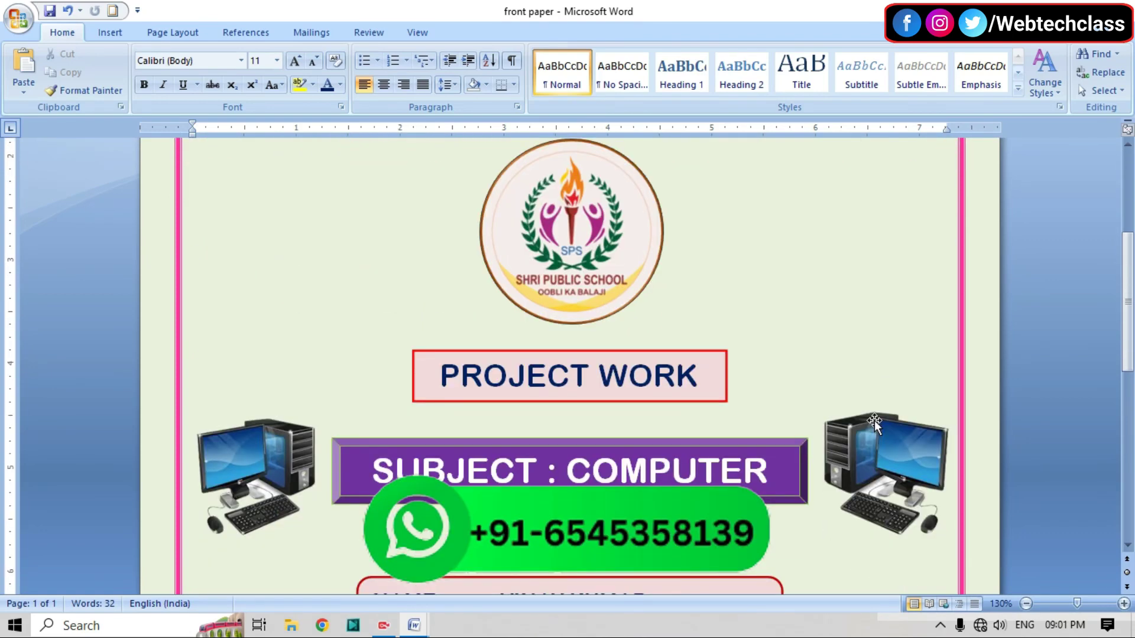